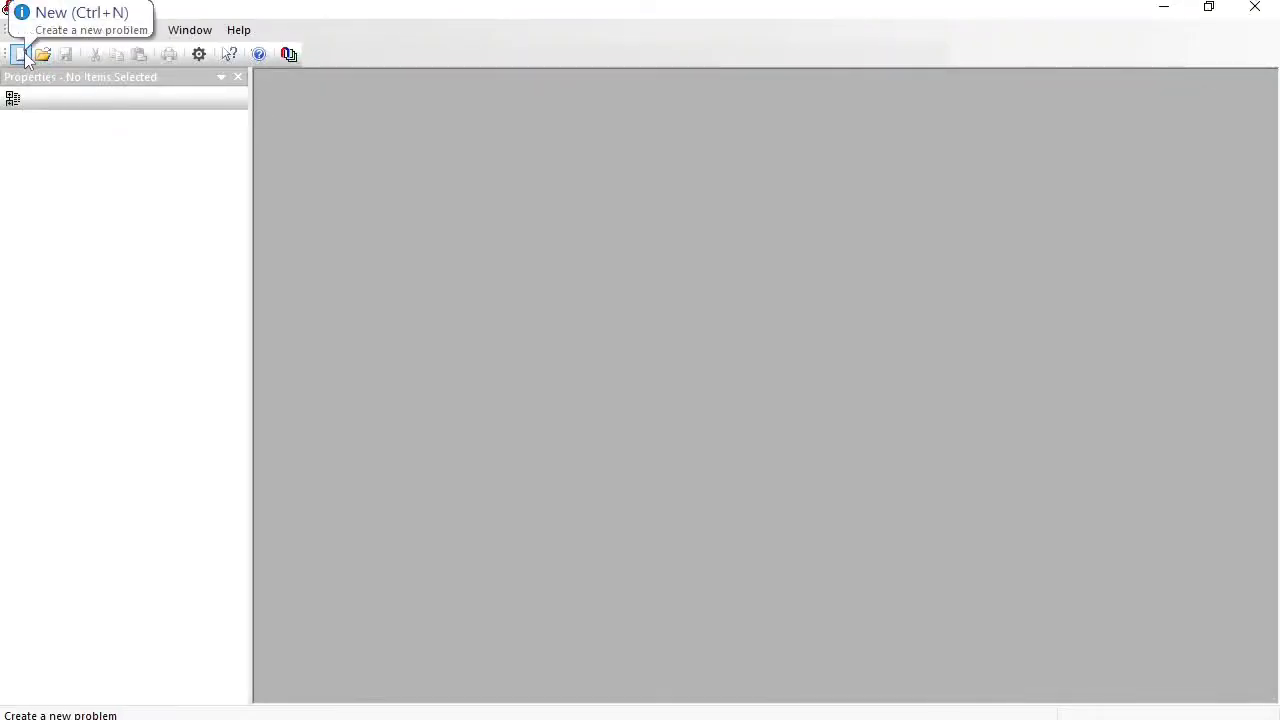
# Step: Create a new problem with the file name solenoid in the C:\temp folder
pyautogui.click(21, 54)
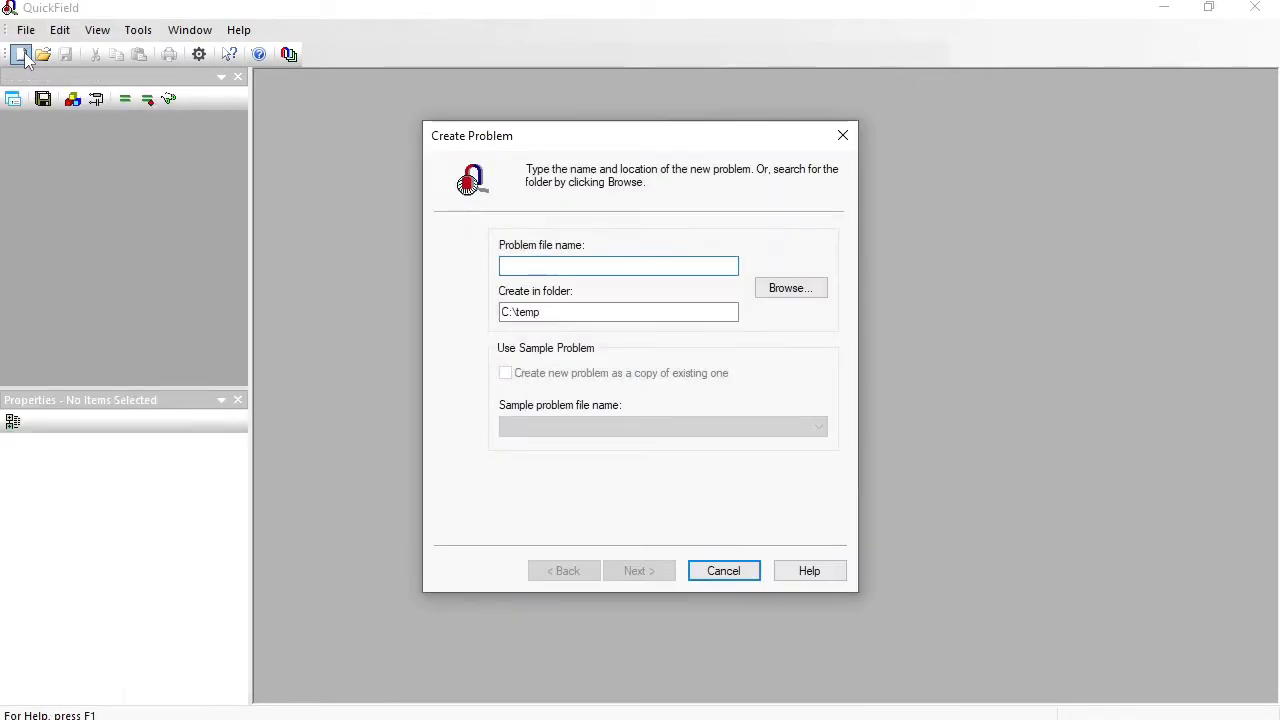
pyautogui.write('solenoid')
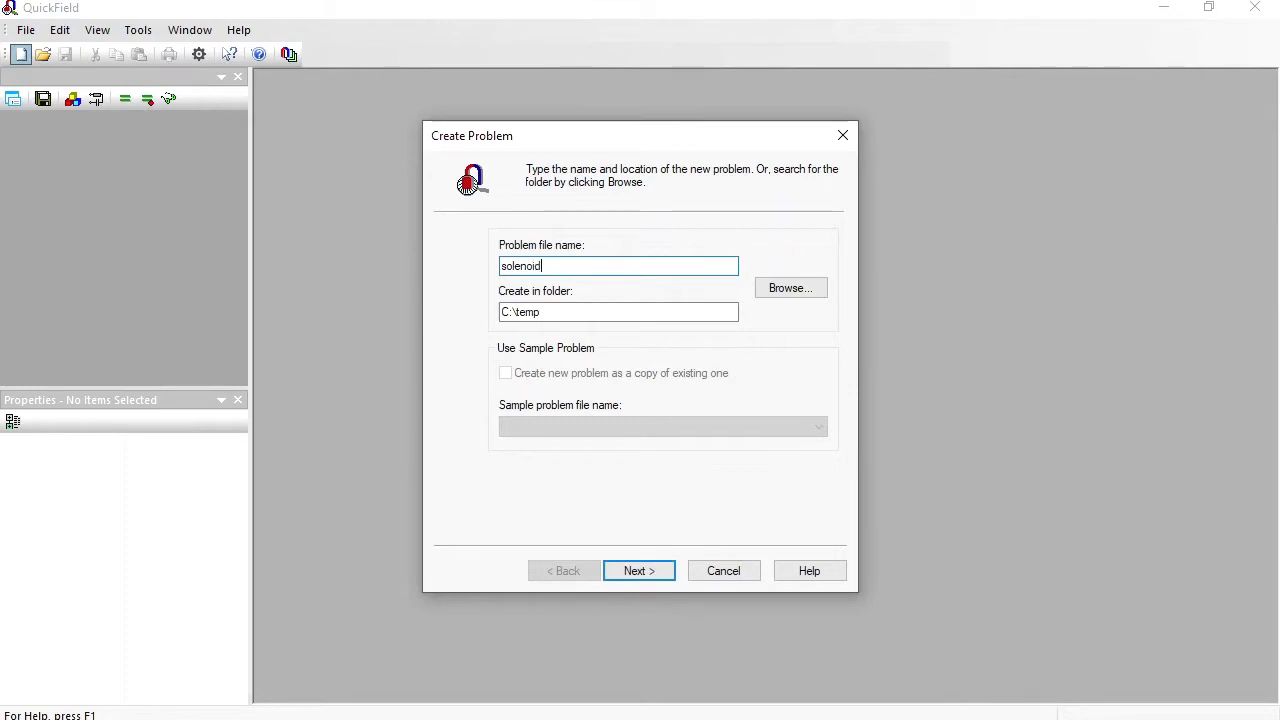
pyautogui.click(646, 580)
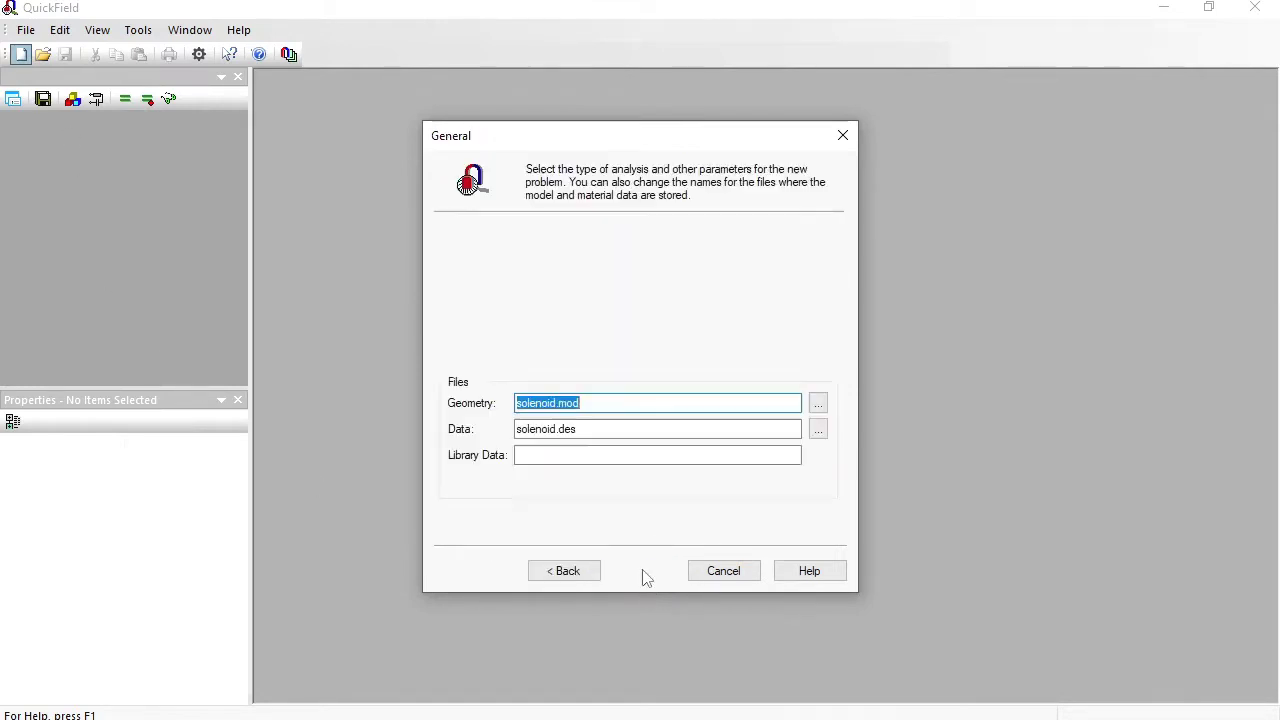
# Step: Set the problem type to AC Magnetics, the model class to Axisymmetric and the length units to Millimeters
pyautogui.click(678, 250)
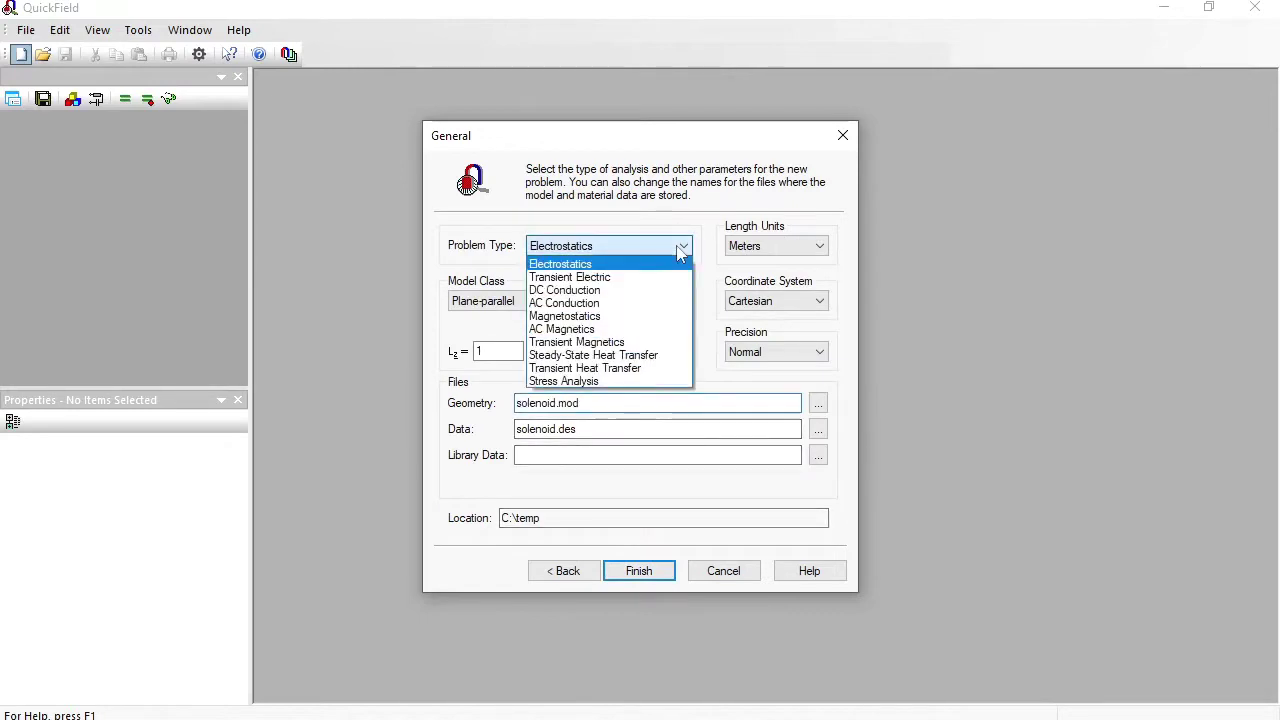
pyautogui.click(600, 331)
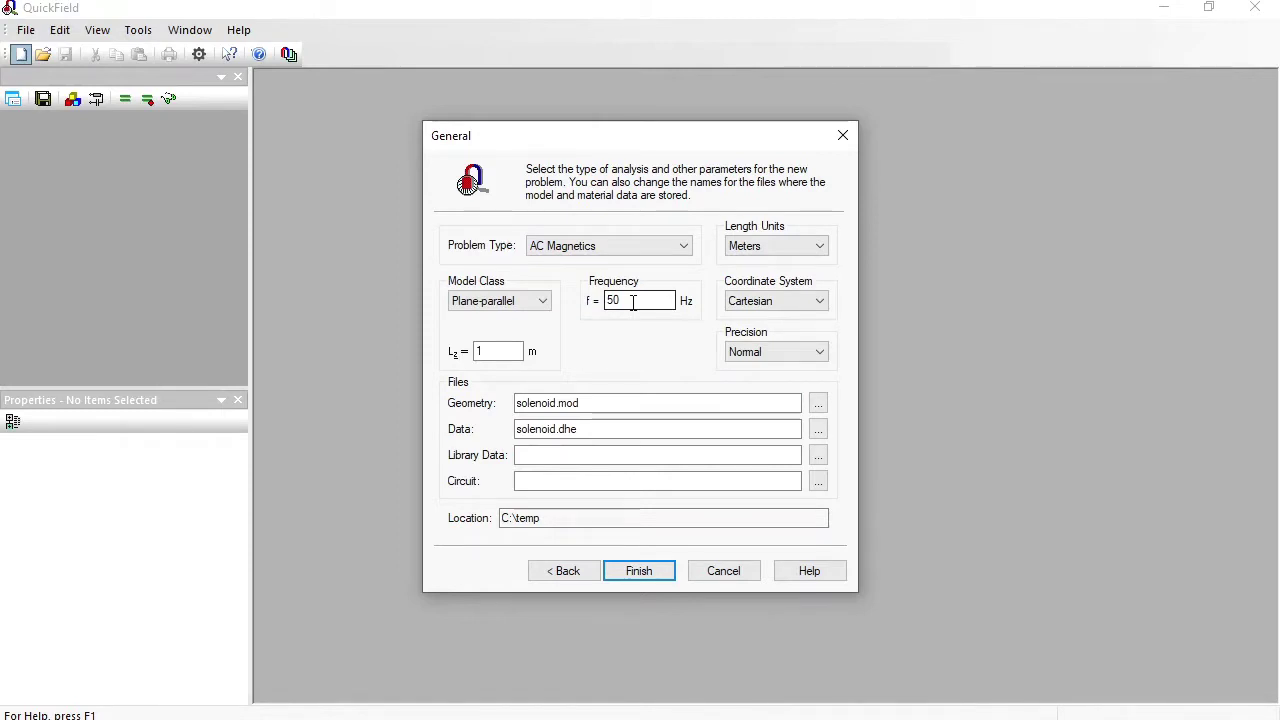
pyautogui.click(541, 304)
pyautogui.click(520, 330)
pyautogui.click(819, 245)
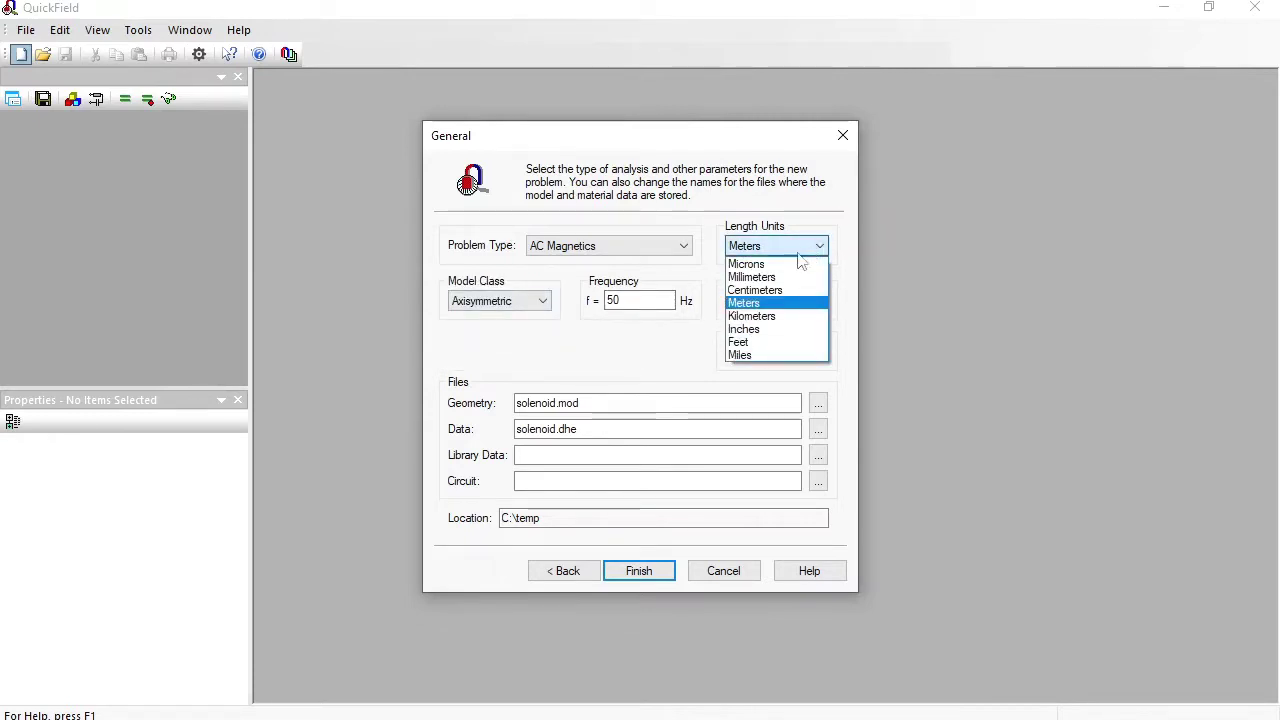
pyautogui.click(768, 279)
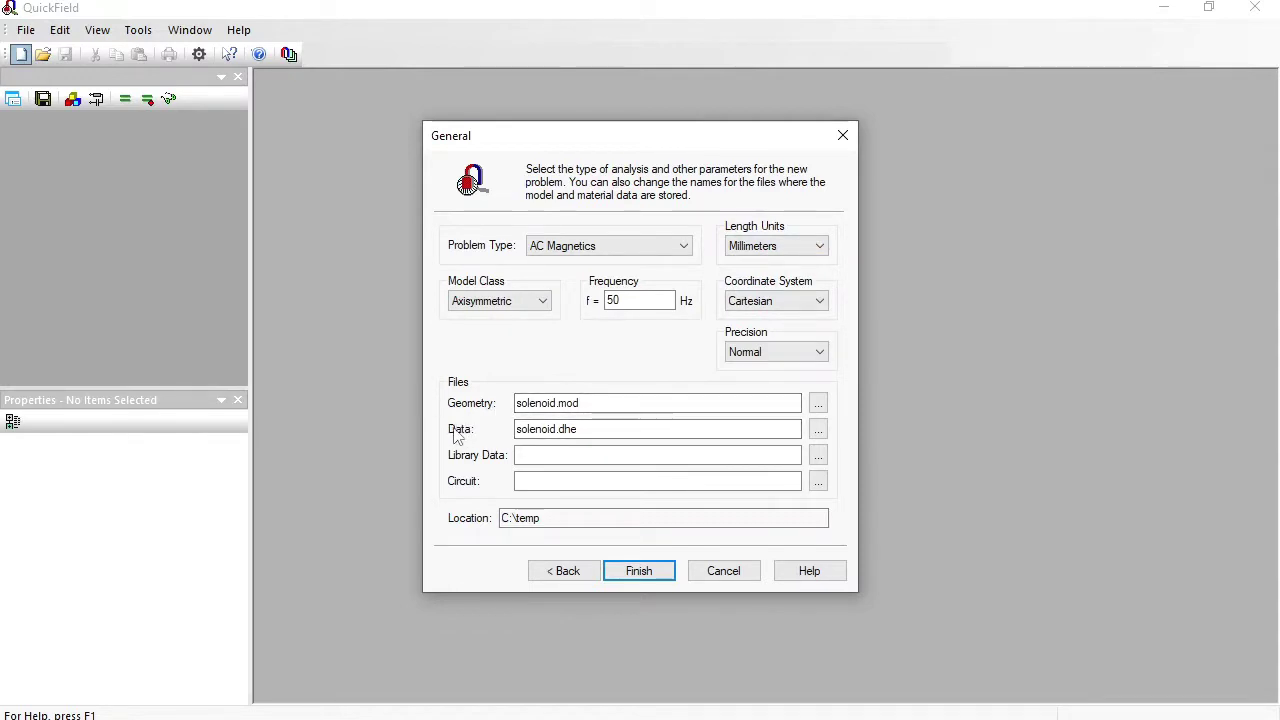
# Step: Name the circuit file circuit1 and finish creating the problem
pyautogui.click(545, 480)
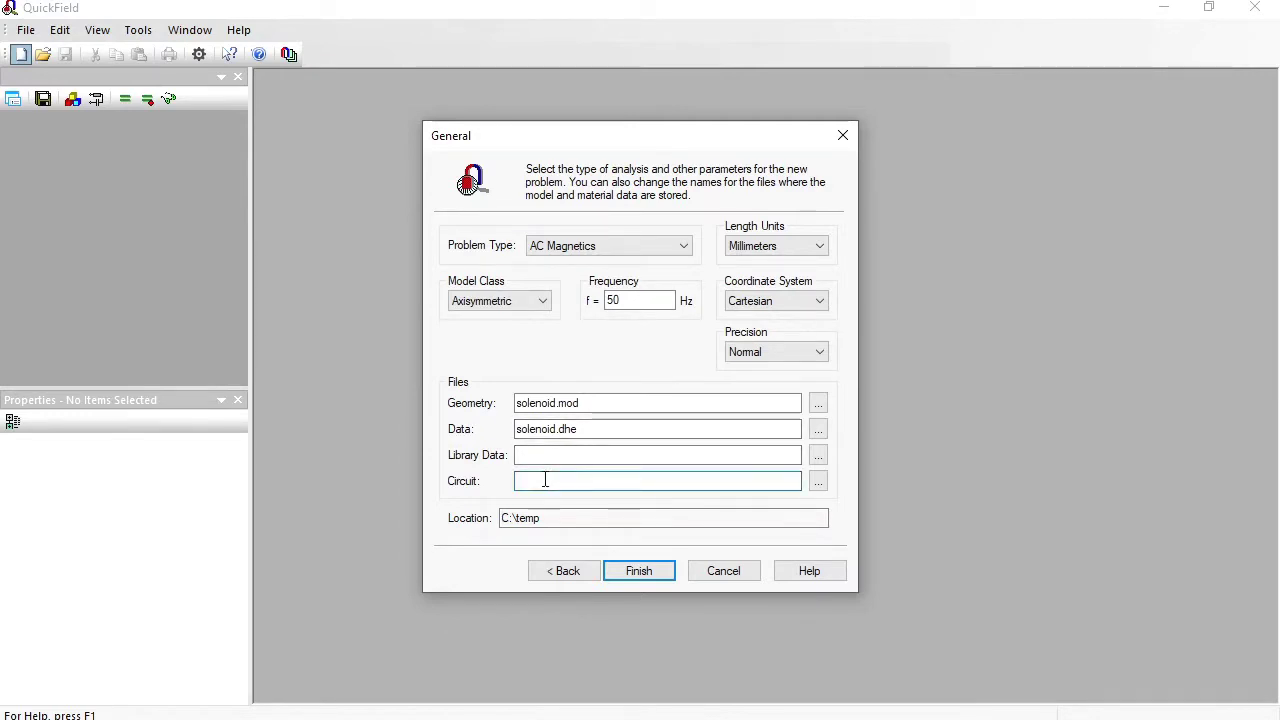
pyautogui.write('c')
pyautogui.write('ircuit1')
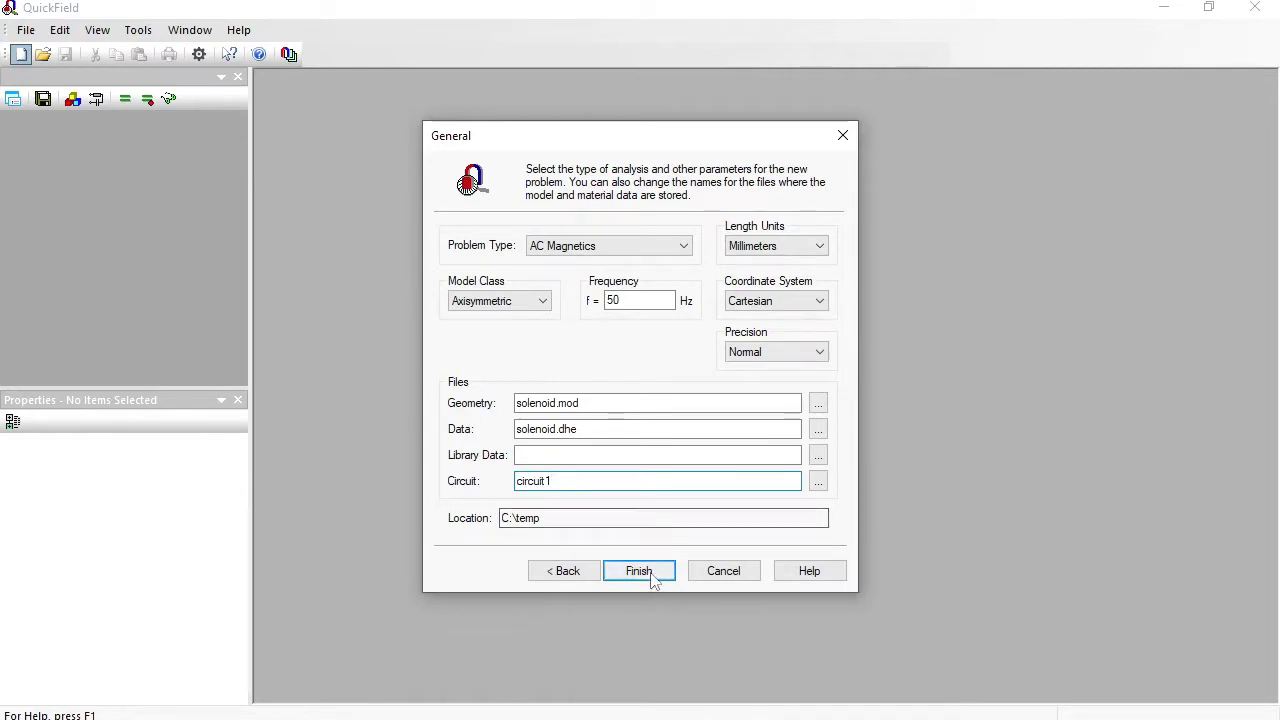
pyautogui.click(648, 572)
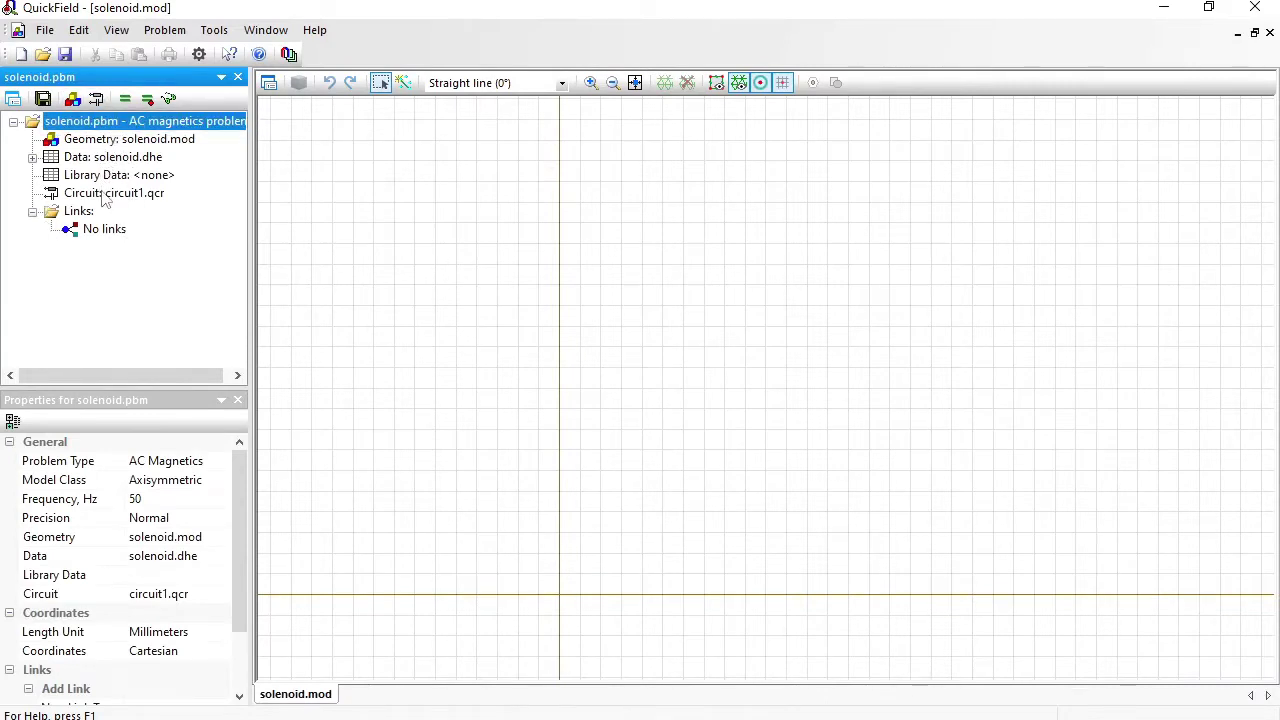
pyautogui.click(608, 241)
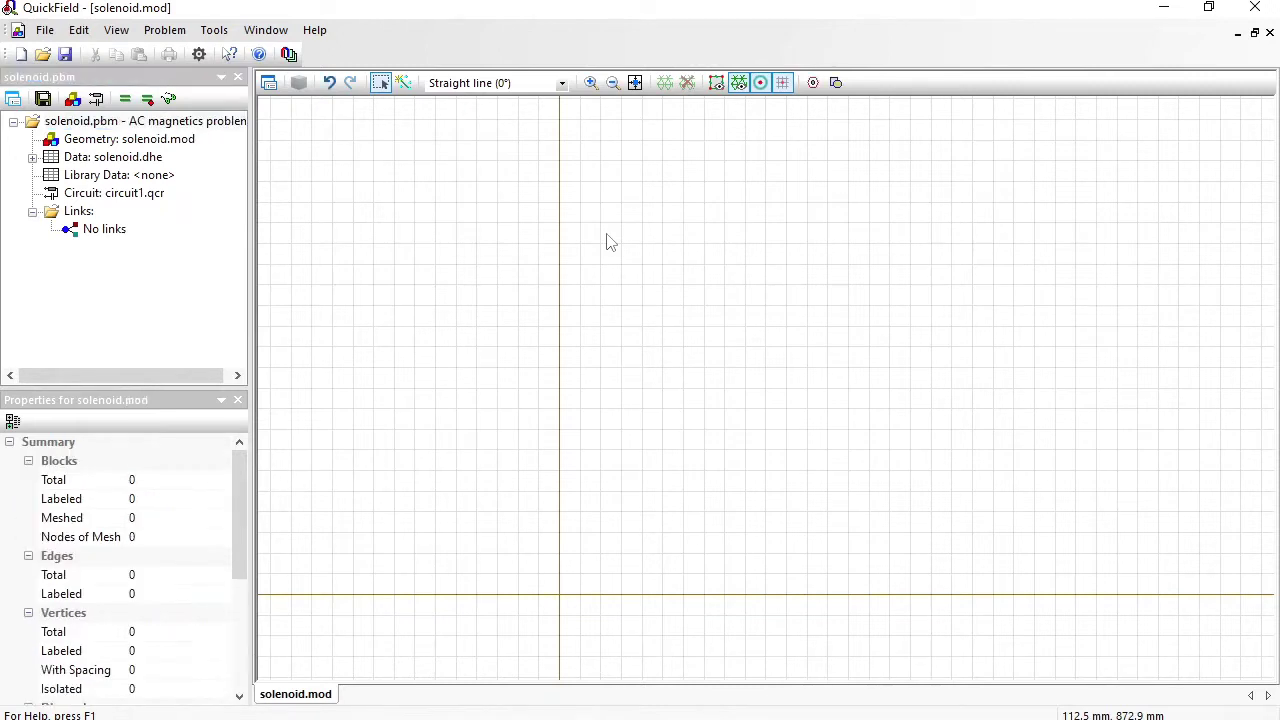
pyautogui.click(45, 30)
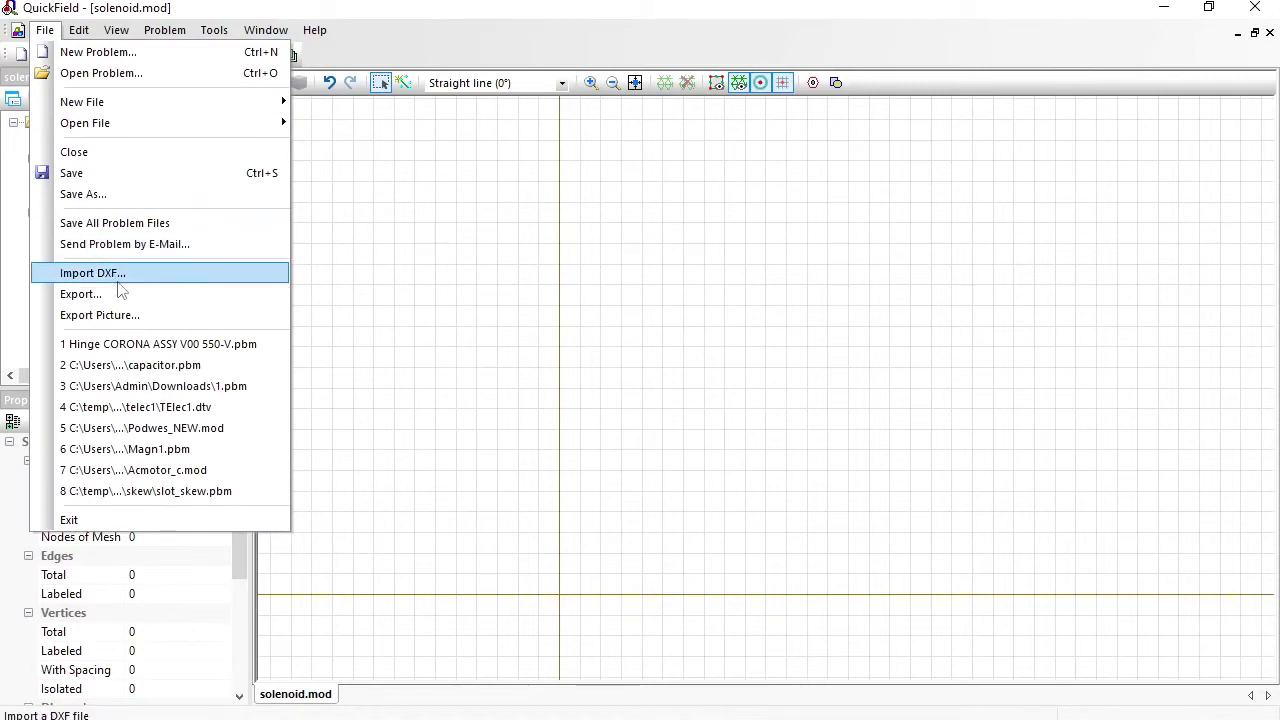
pyautogui.click(709, 250)
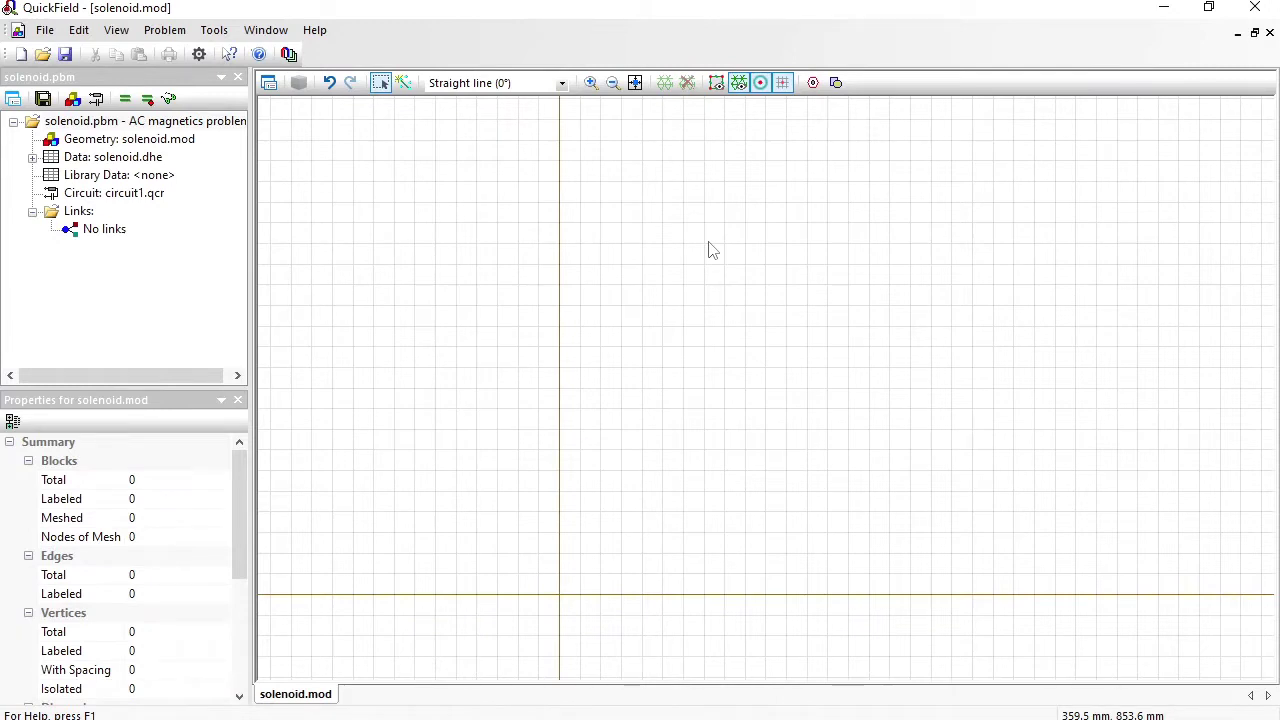
# Step: Insert two rectangles centred on the origin, both 120 mm wide, one 50 mm and one 40 mm high
pyautogui.click(836, 82)
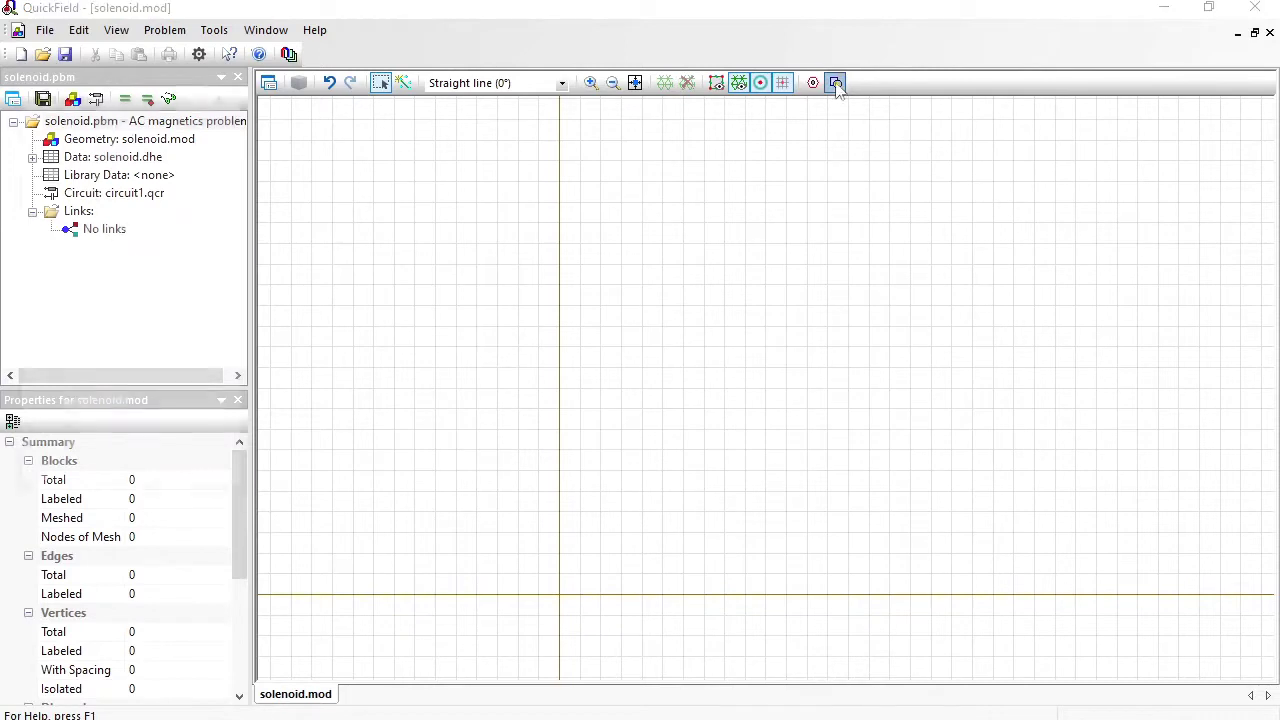
pyautogui.write('120')
pyautogui.doubleClick(180, 320)
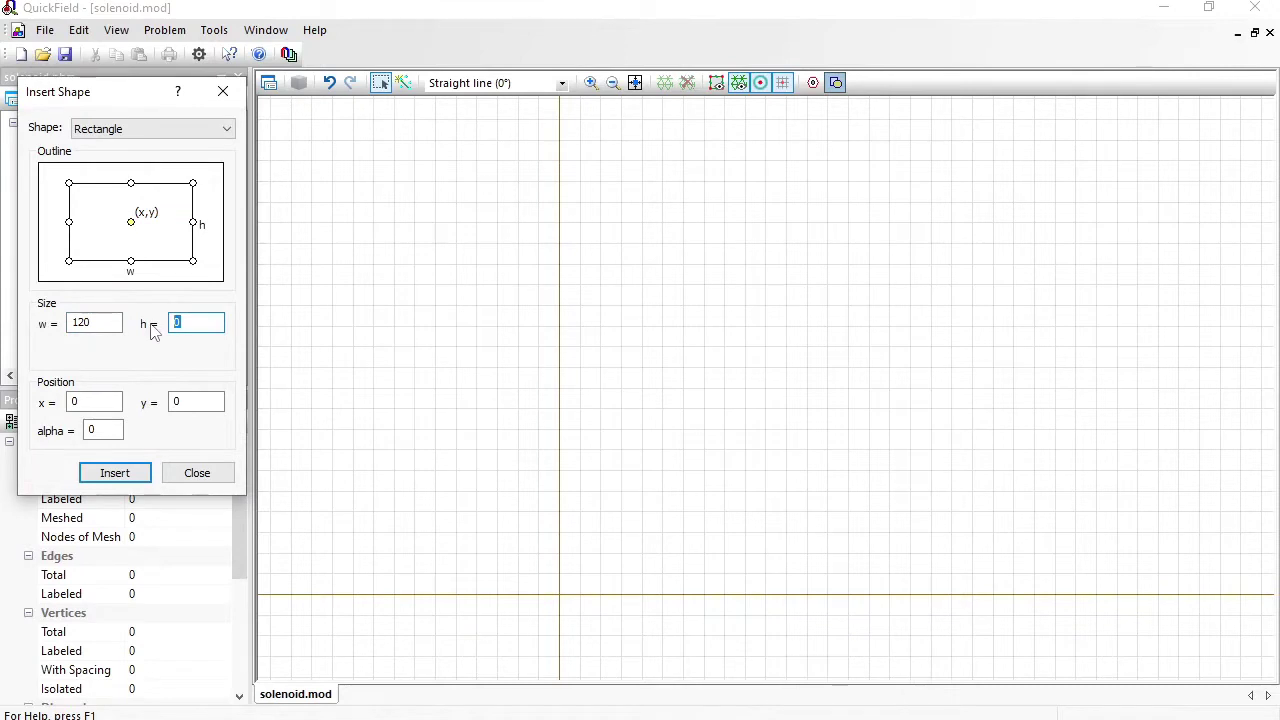
pyautogui.click(136, 472)
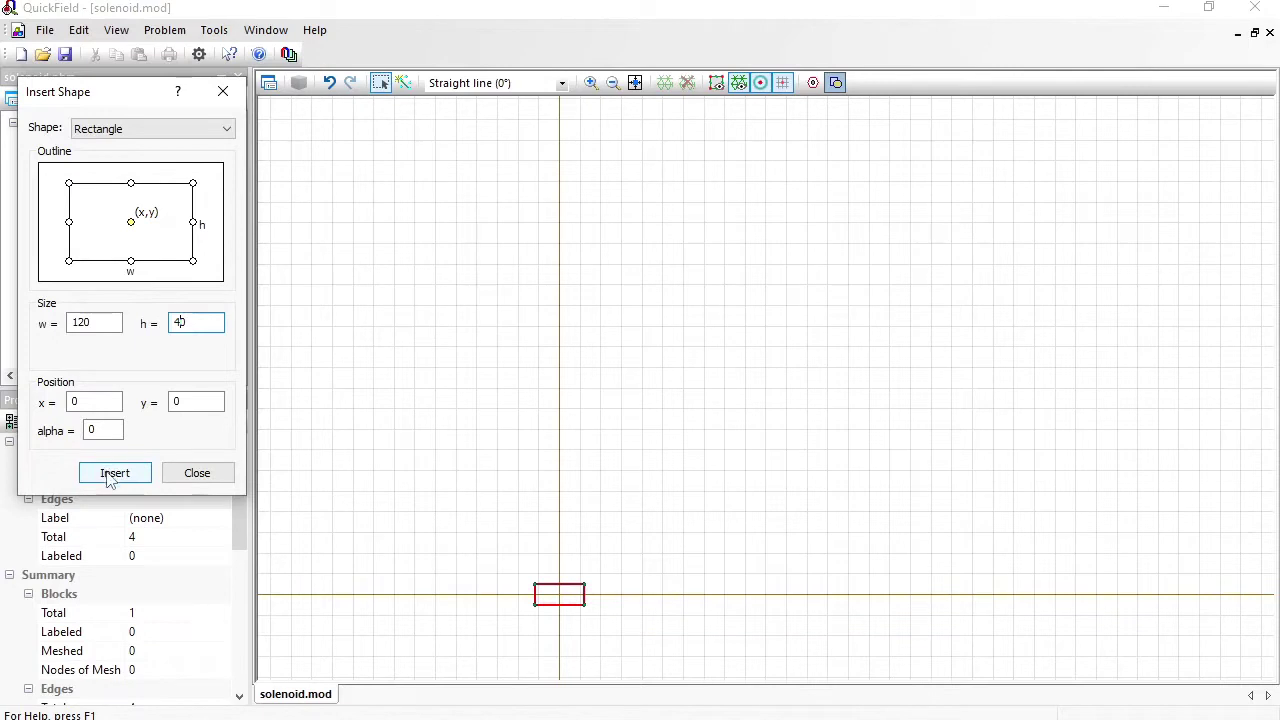
pyautogui.click(113, 476)
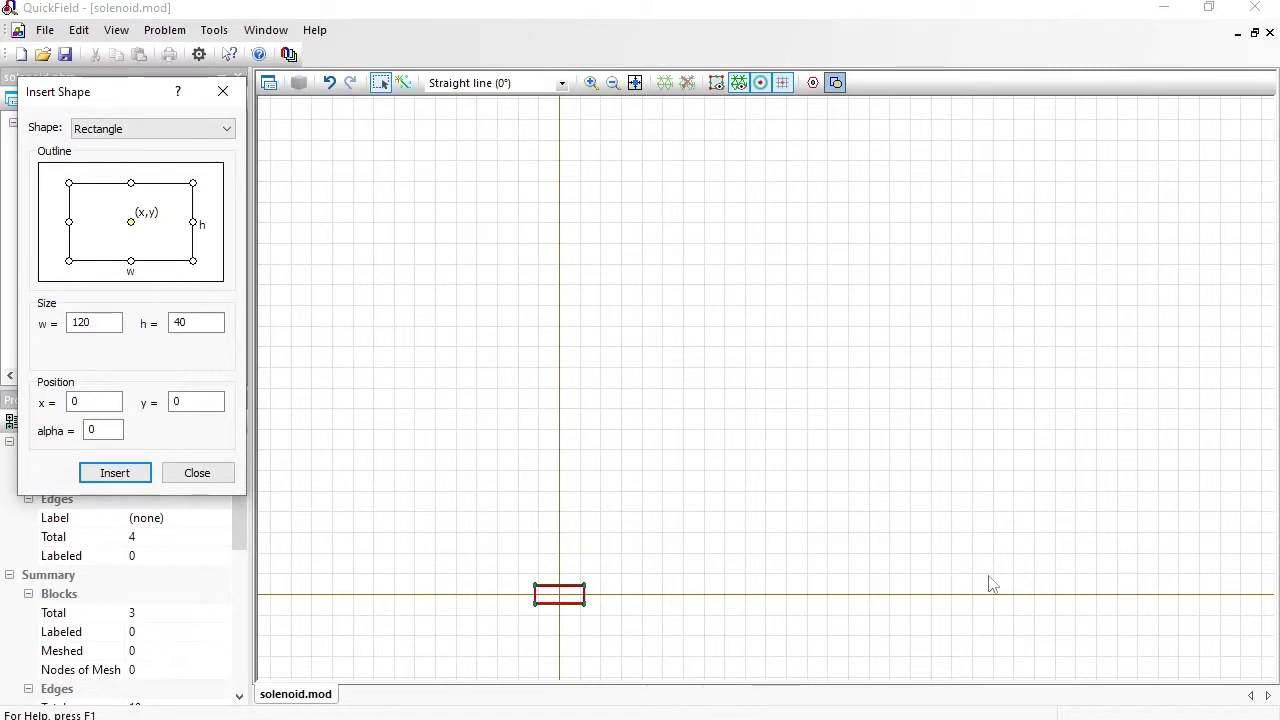
pyautogui.click(186, 327)
pyautogui.click(192, 474)
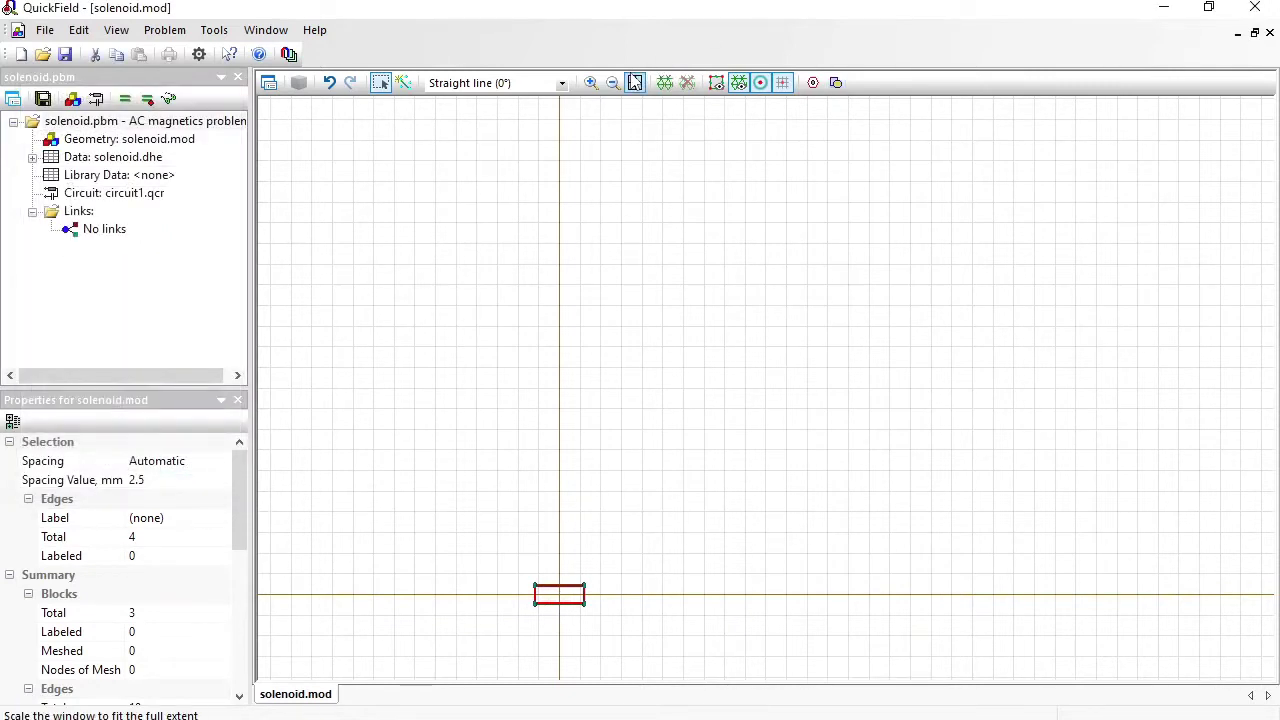
pyautogui.click(634, 82)
pyautogui.click(481, 363)
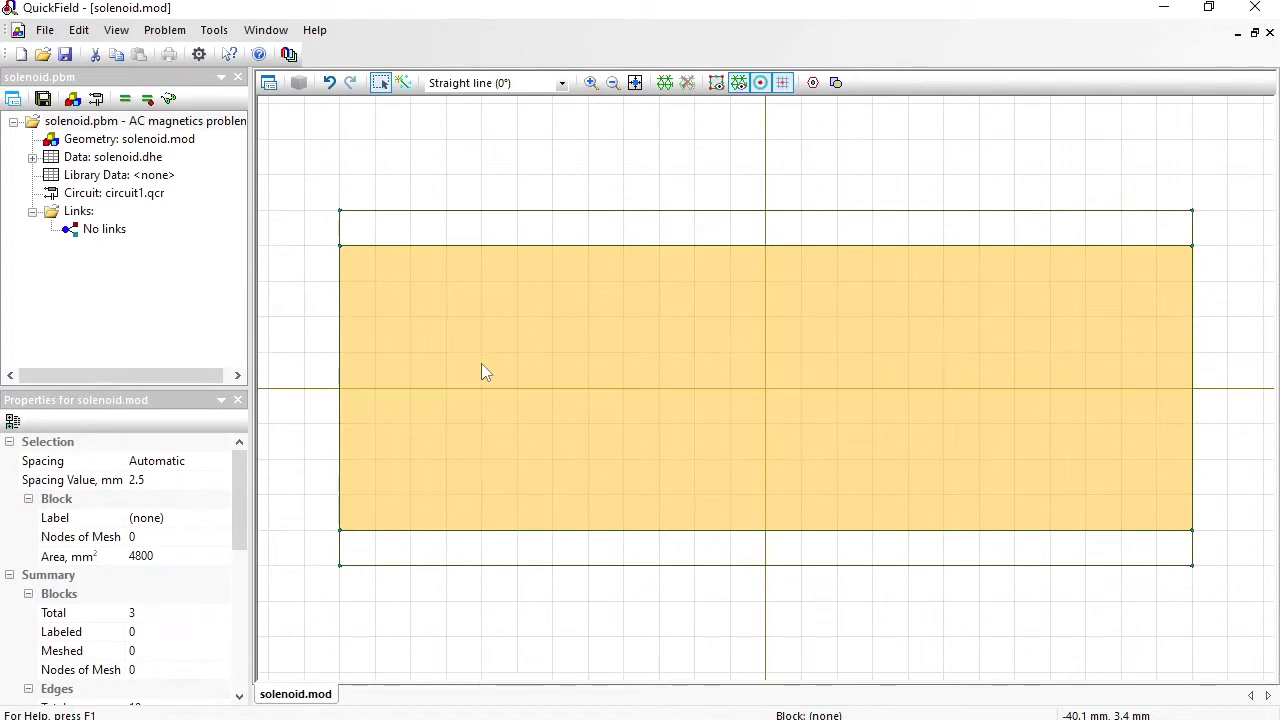
pyautogui.click(526, 239)
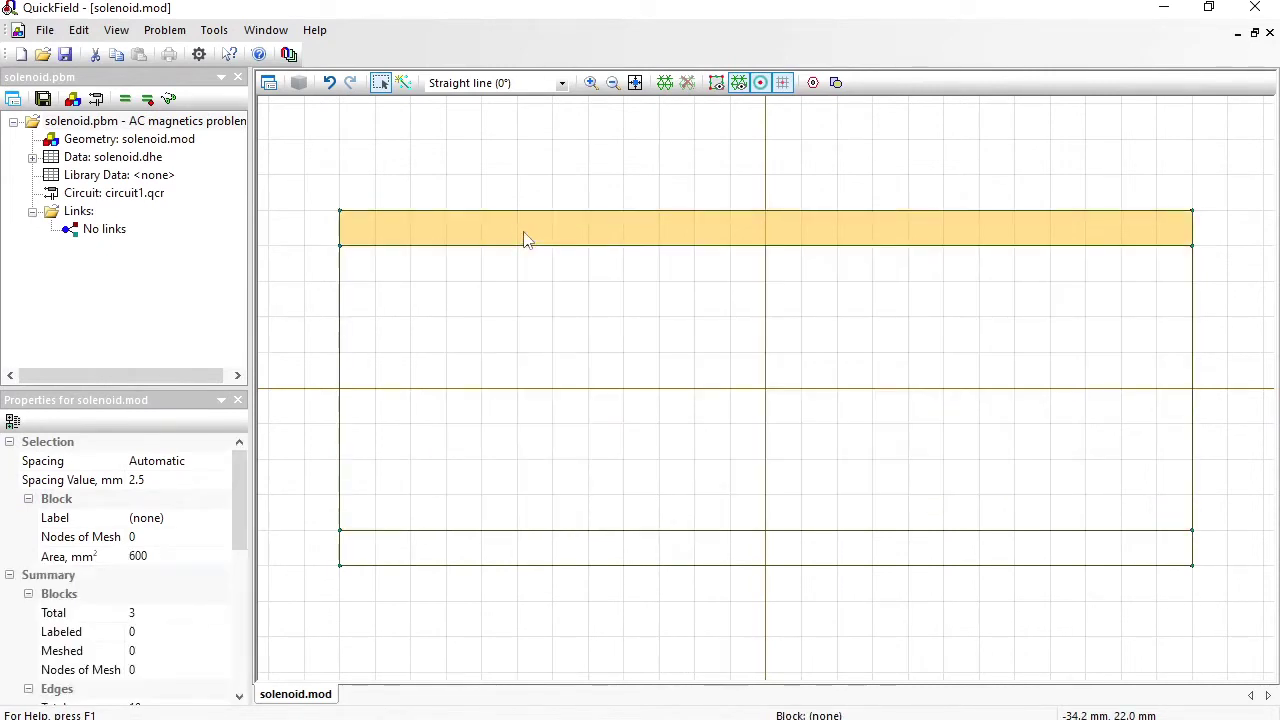
pyautogui.click(515, 558)
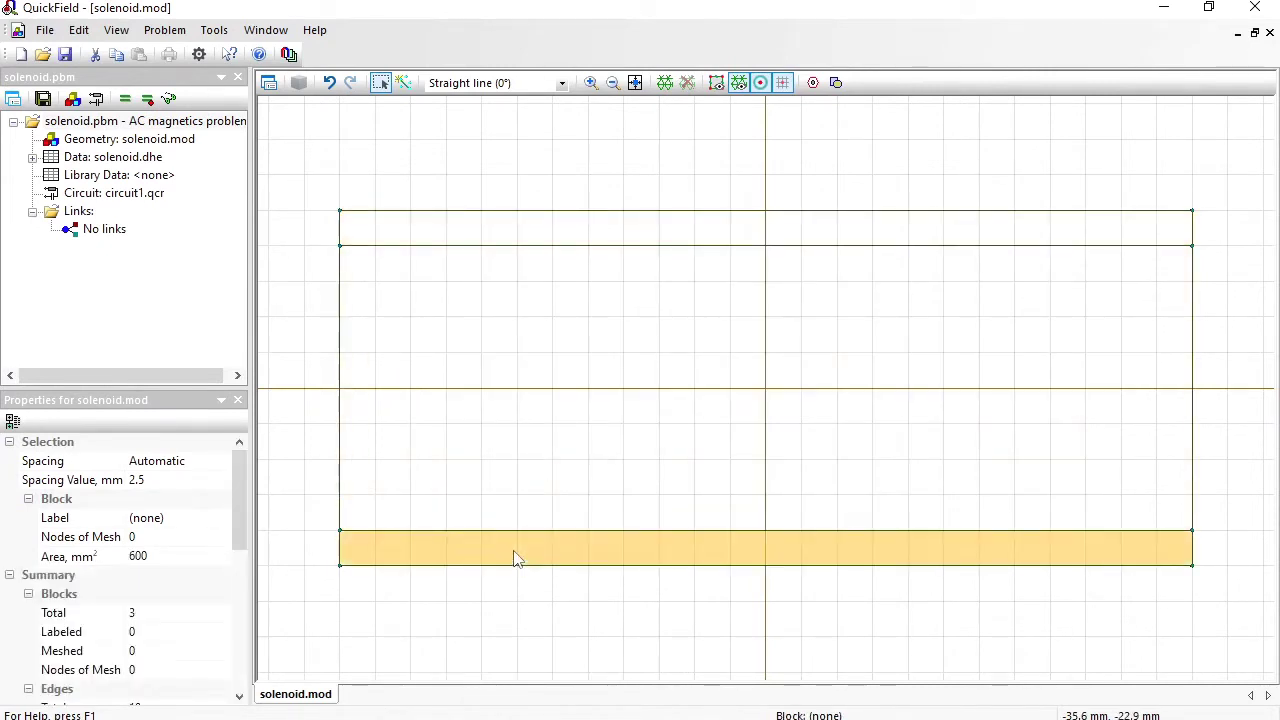
pyautogui.click(760, 228)
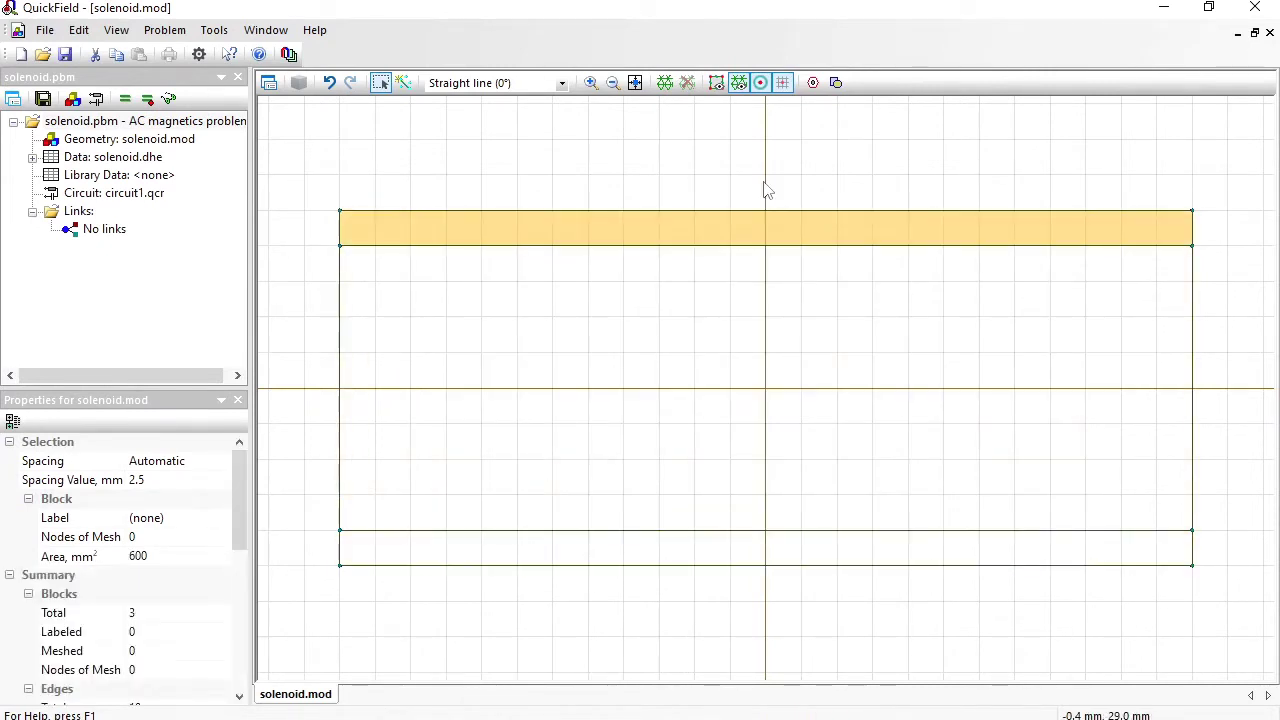
# Step: Insert a circle of diameter 1 mm and move it to about 5 mm above the outer rectangle's upper-left corner
pyautogui.click(836, 82)
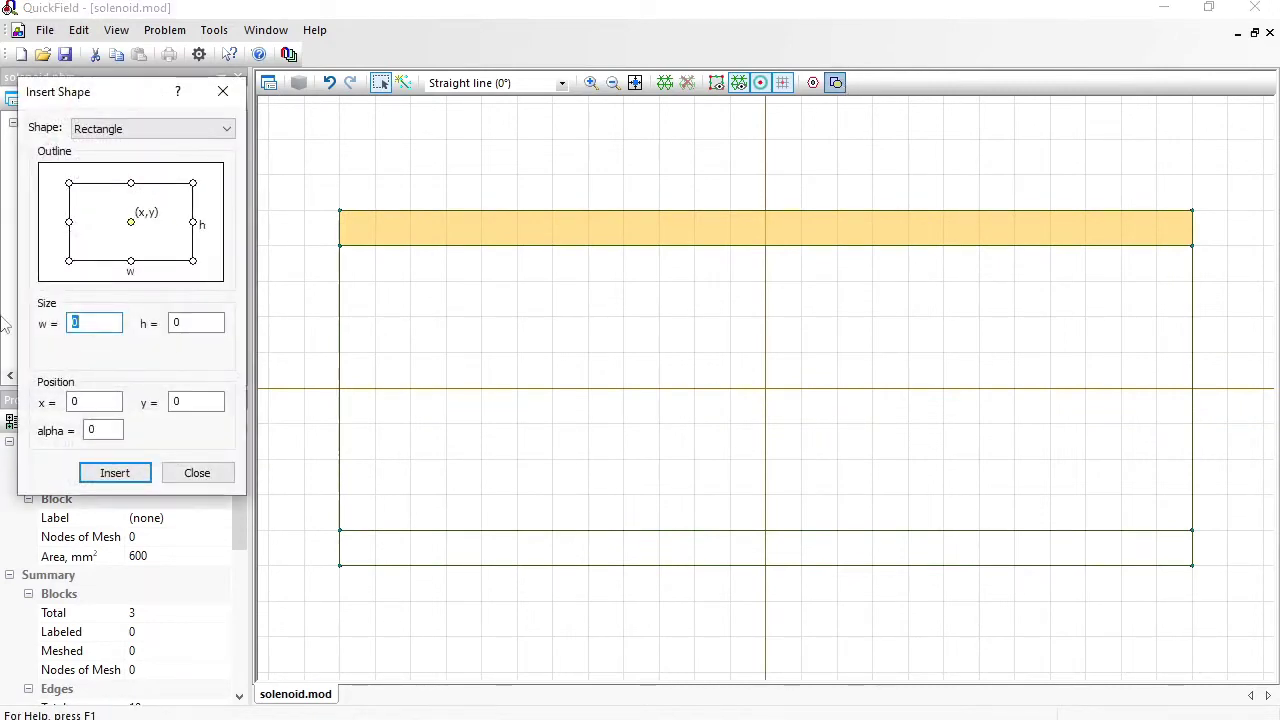
pyautogui.click(166, 131)
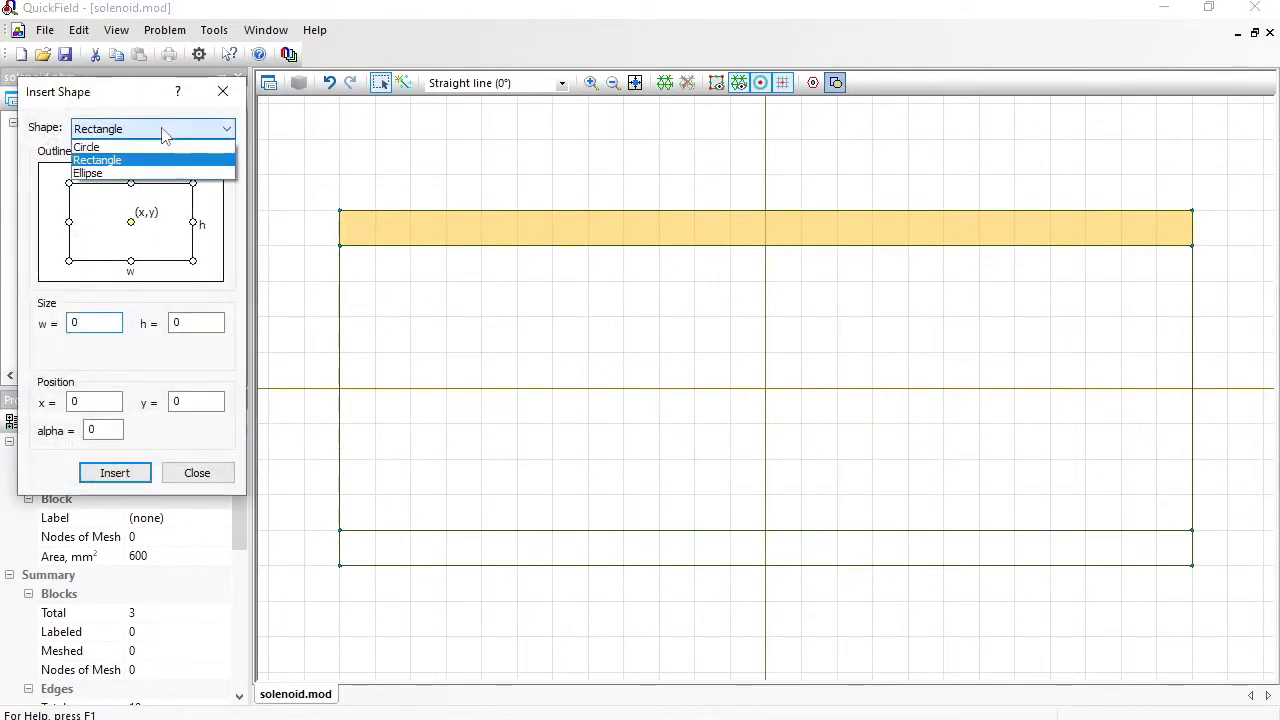
pyautogui.click(100, 147)
pyautogui.doubleClick(100, 324)
pyautogui.write('1')
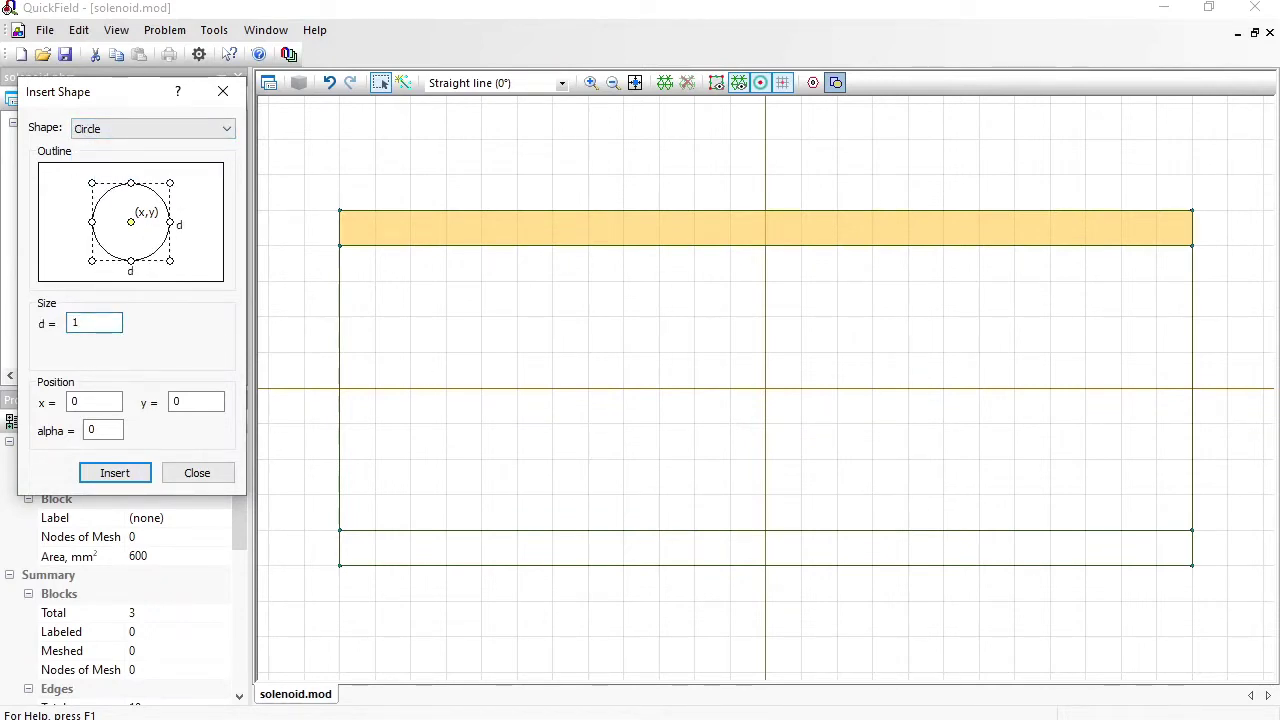
pyautogui.click(138, 476)
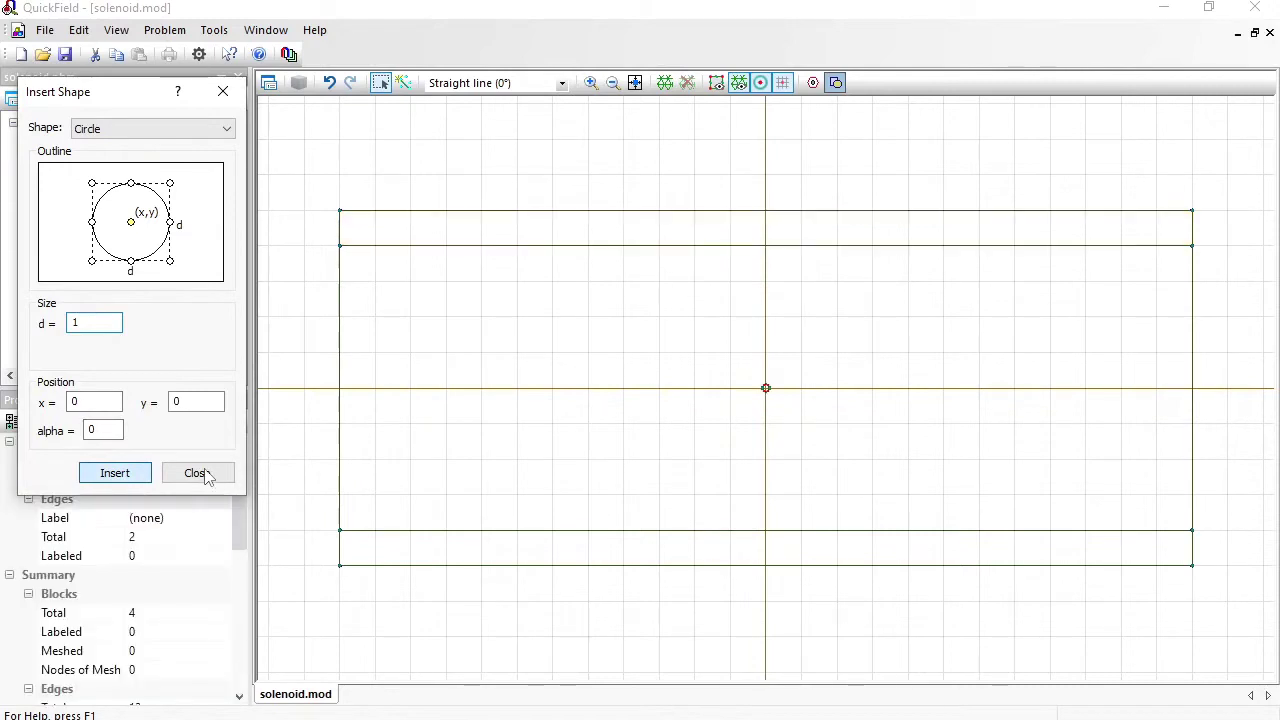
pyautogui.click(205, 475)
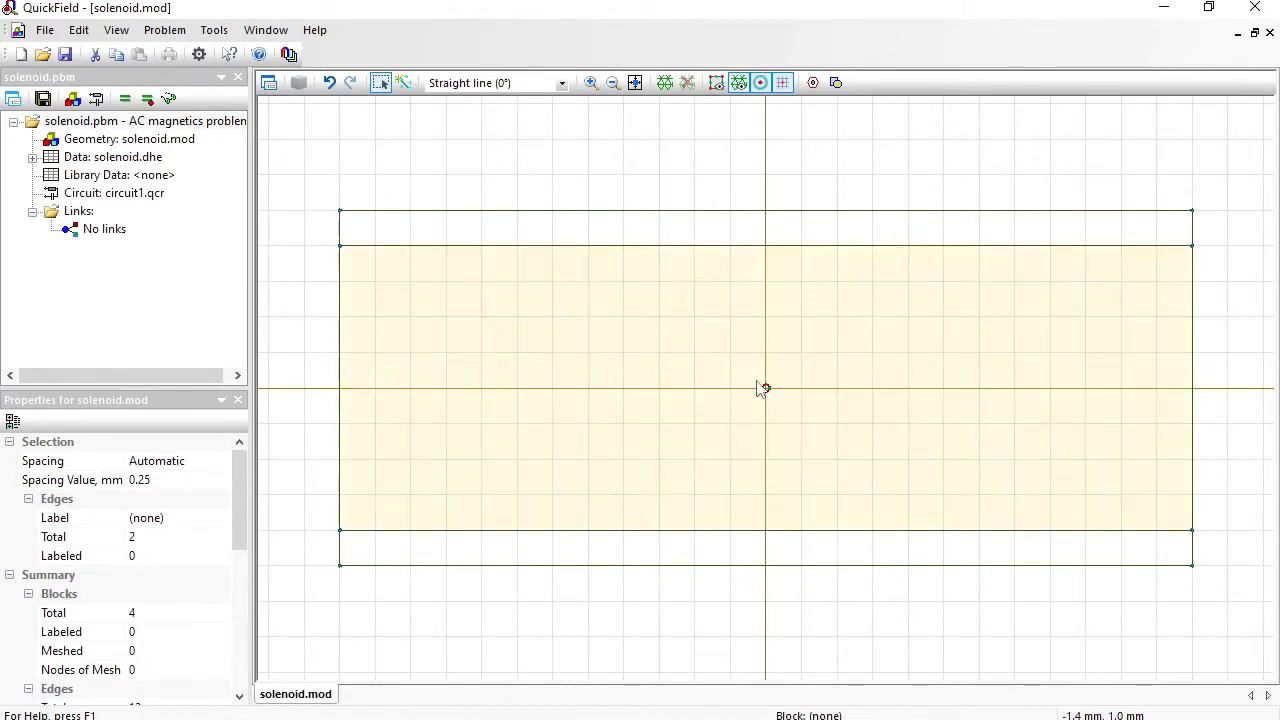
pyautogui.moveTo(757, 380); pyautogui.dragTo(793, 413)
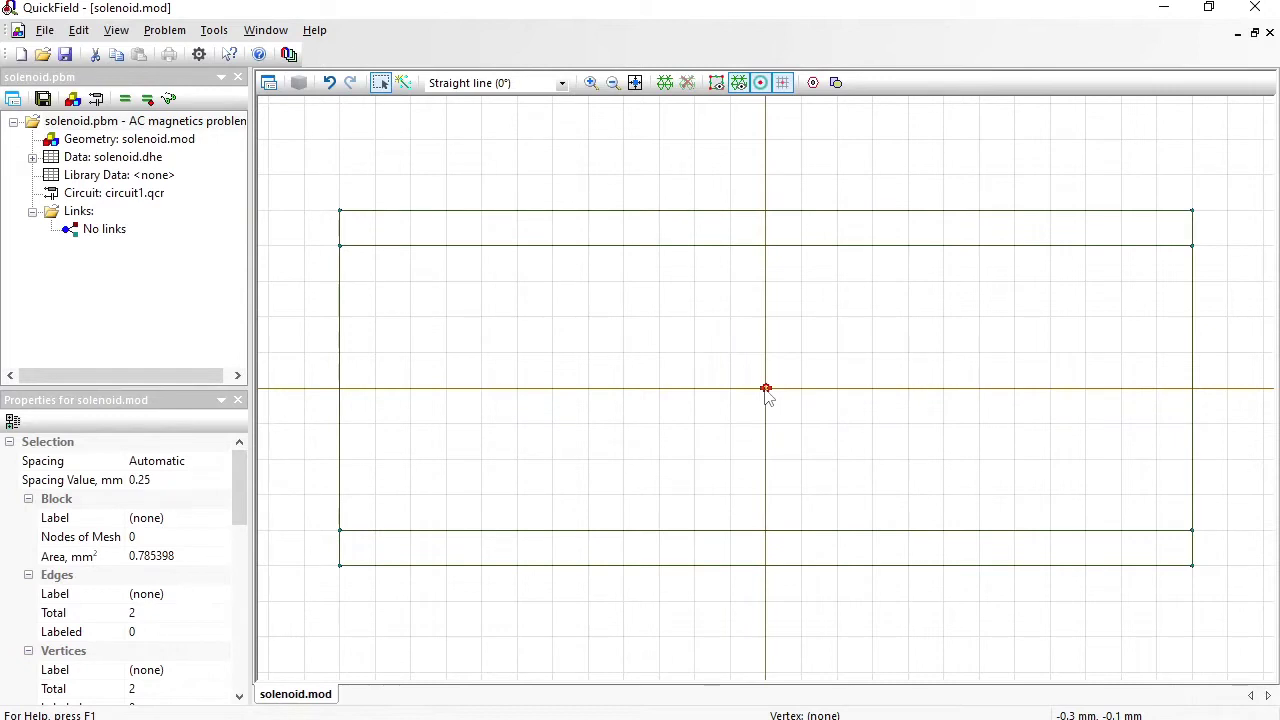
pyautogui.moveTo(765, 389); pyautogui.dragTo(340, 178)
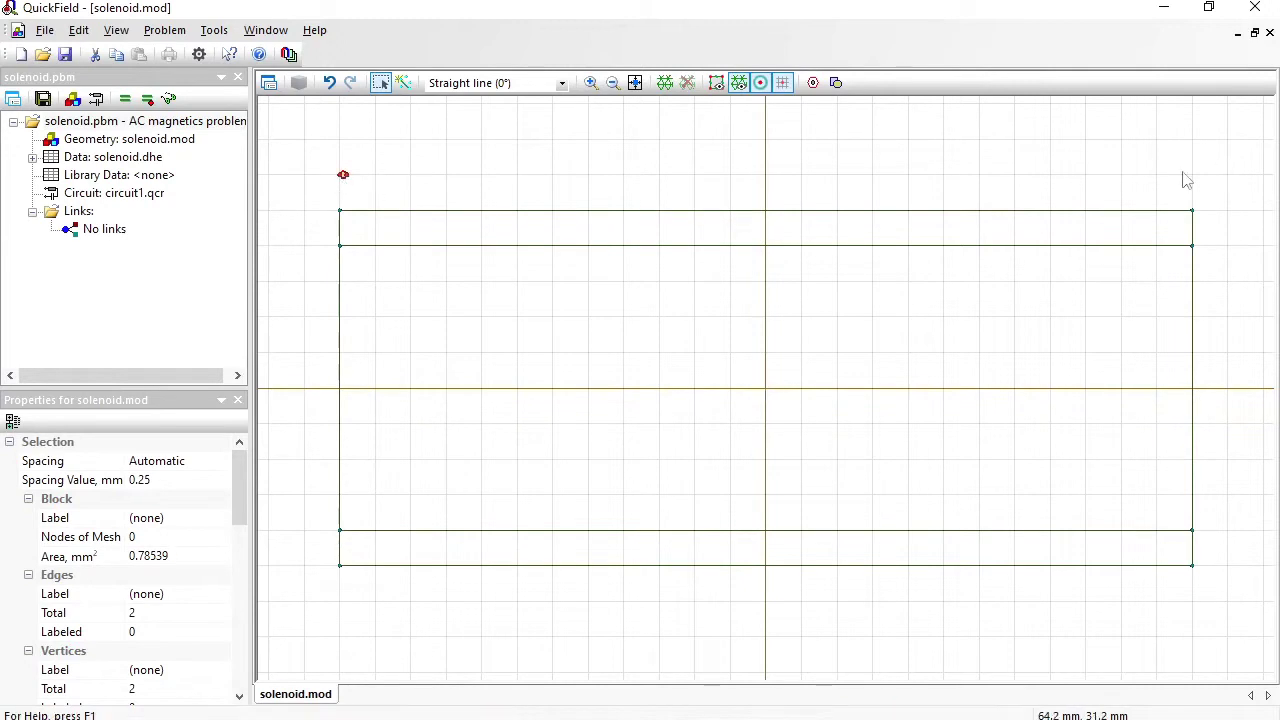
# Step: Duplicate the circle horizontally with a 1 mm displacement and 119 copies to form a row
pyautogui.rightClick(344, 179)
pyautogui.click(446, 313)
pyautogui.moveTo(639, 385); pyautogui.dragTo(586, 385)
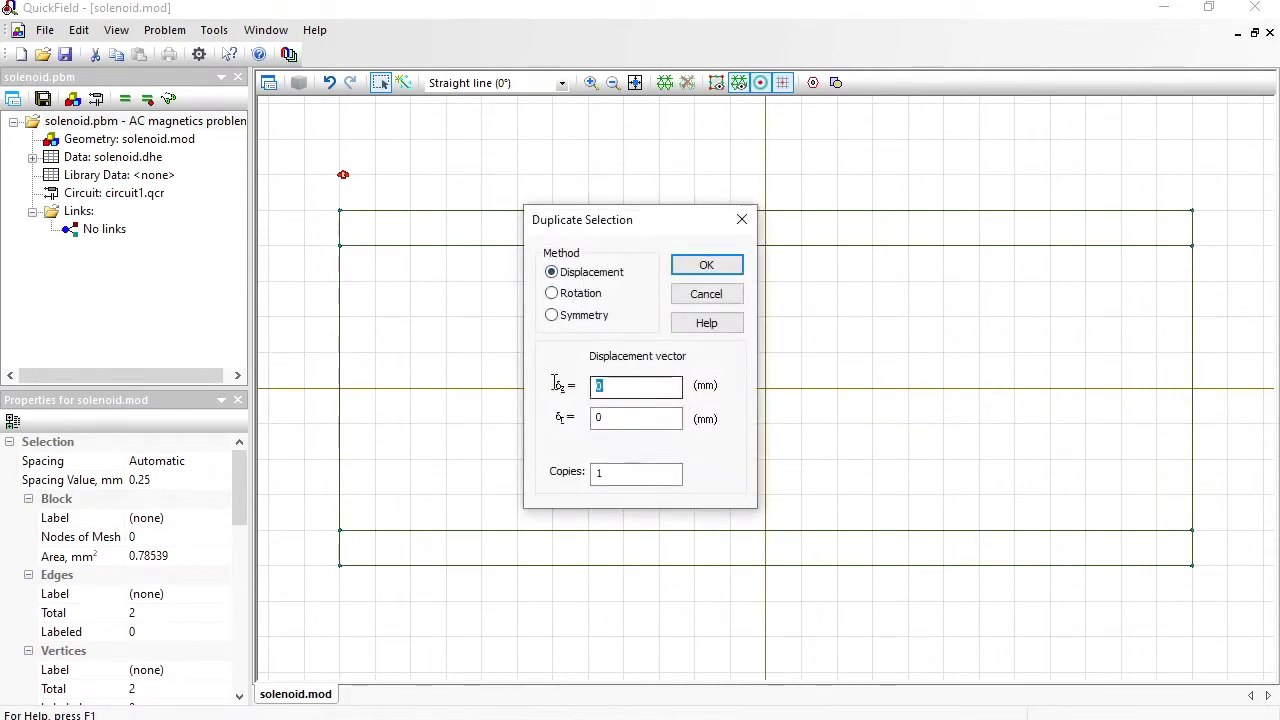
pyautogui.moveTo(648, 474); pyautogui.dragTo(563, 477)
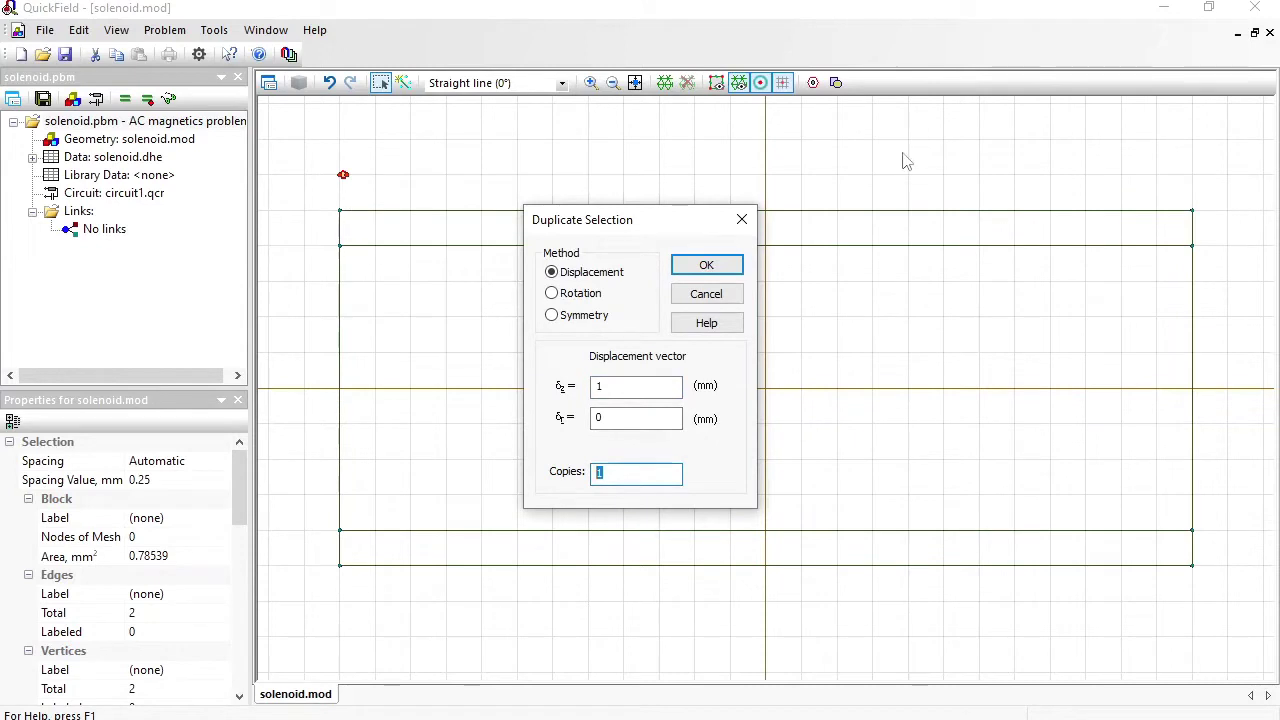
pyautogui.write('119')
pyautogui.click(698, 270)
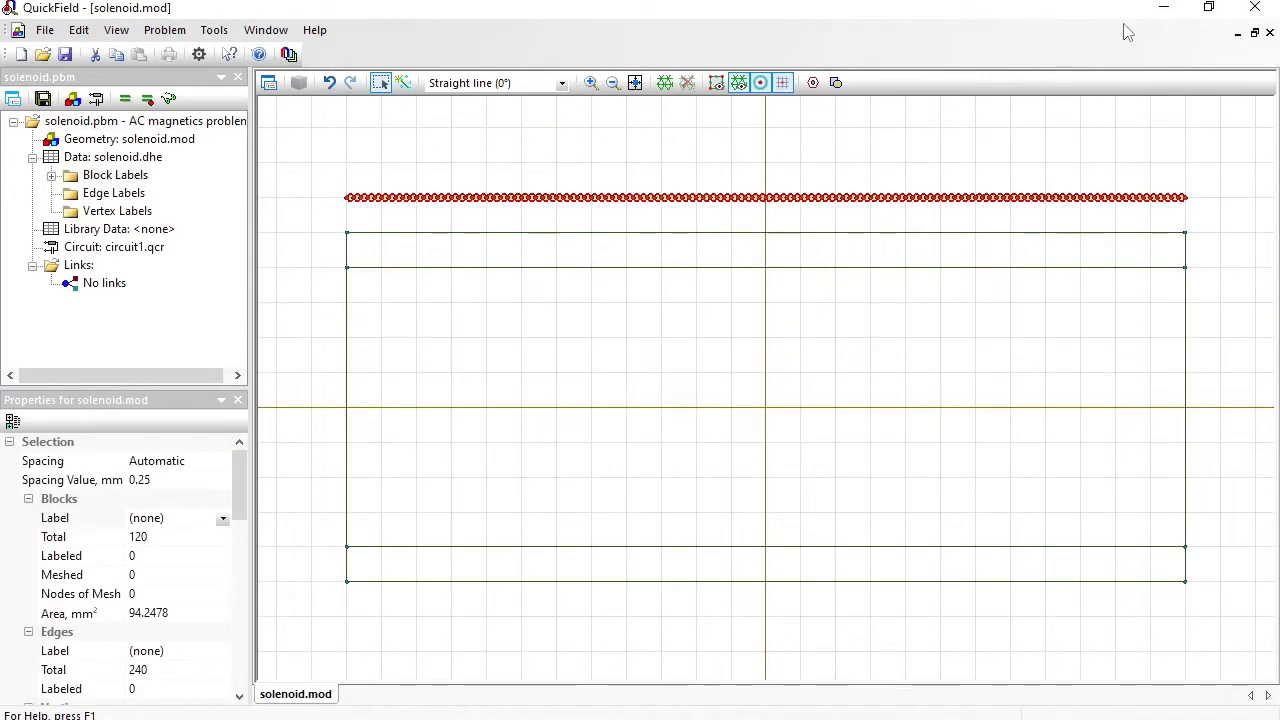
# Step: Duplicate the row of circles vertically with a 2 mm radial displacement and 4 copies to form five winding layers
pyautogui.rightClick(425, 199)
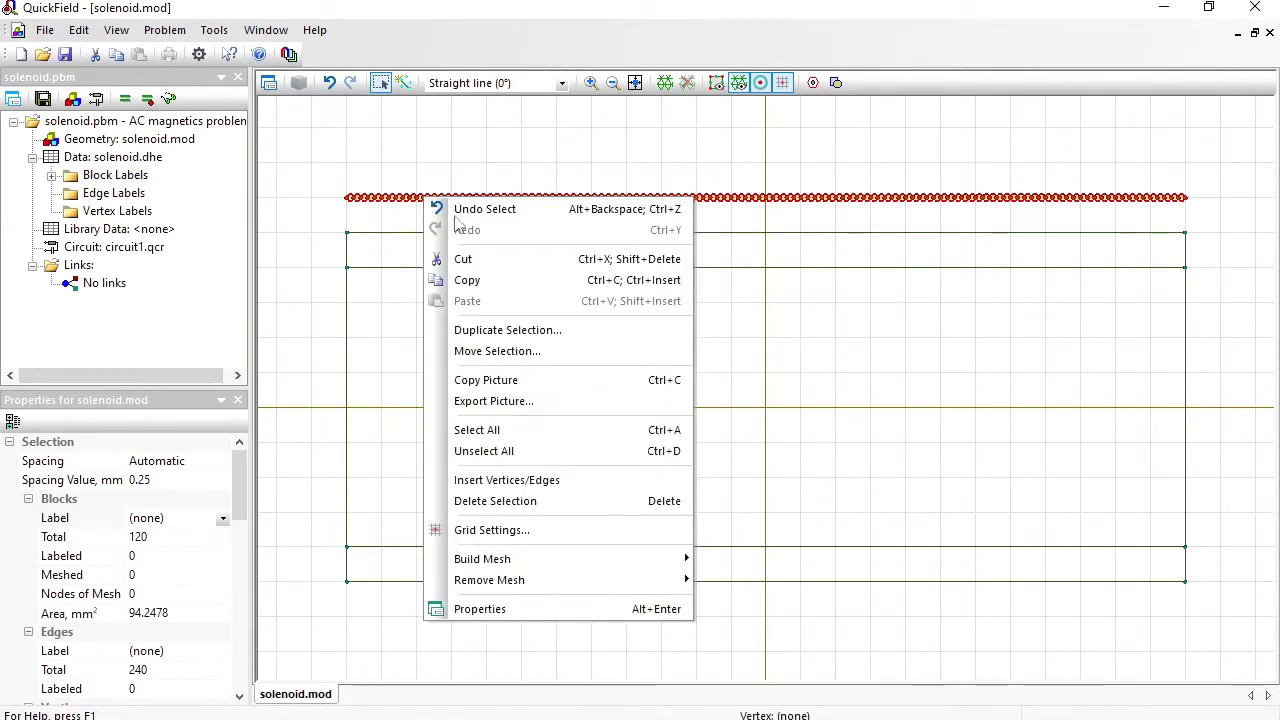
pyautogui.click(512, 333)
pyautogui.click(594, 276)
pyautogui.doubleClick(628, 420)
pyautogui.write('2')
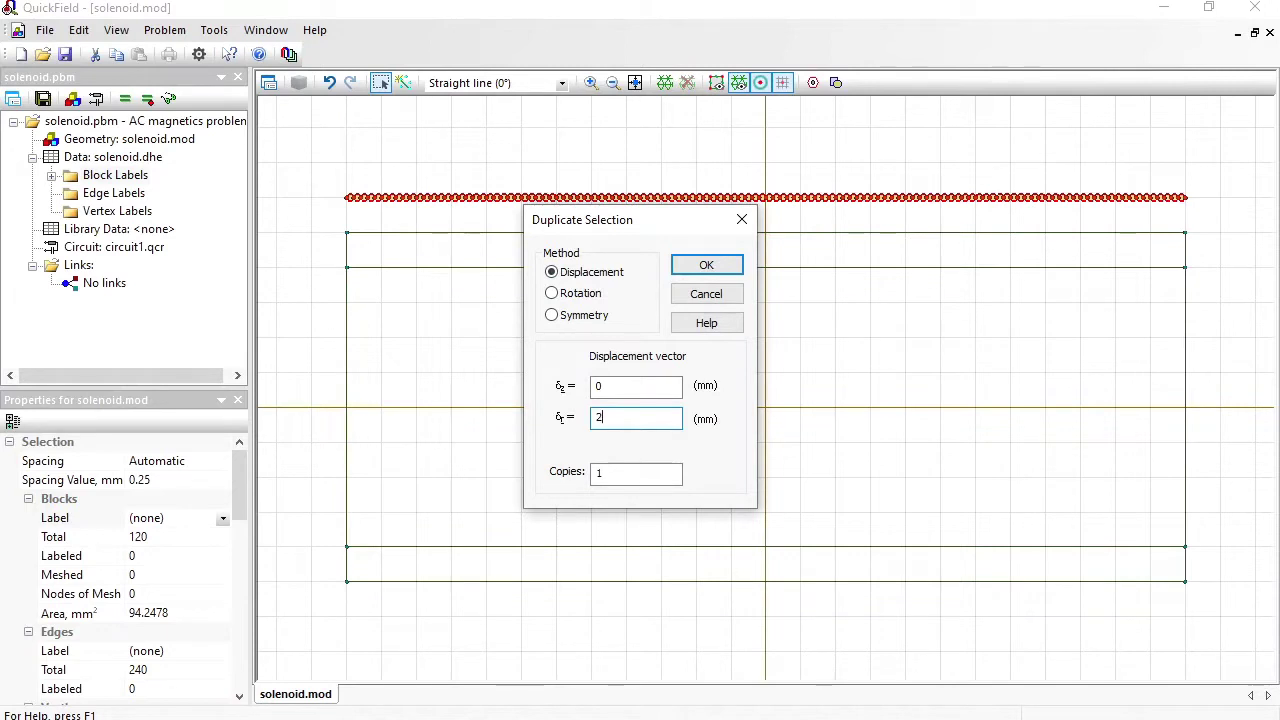
pyautogui.doubleClick(651, 474)
pyautogui.write('4')
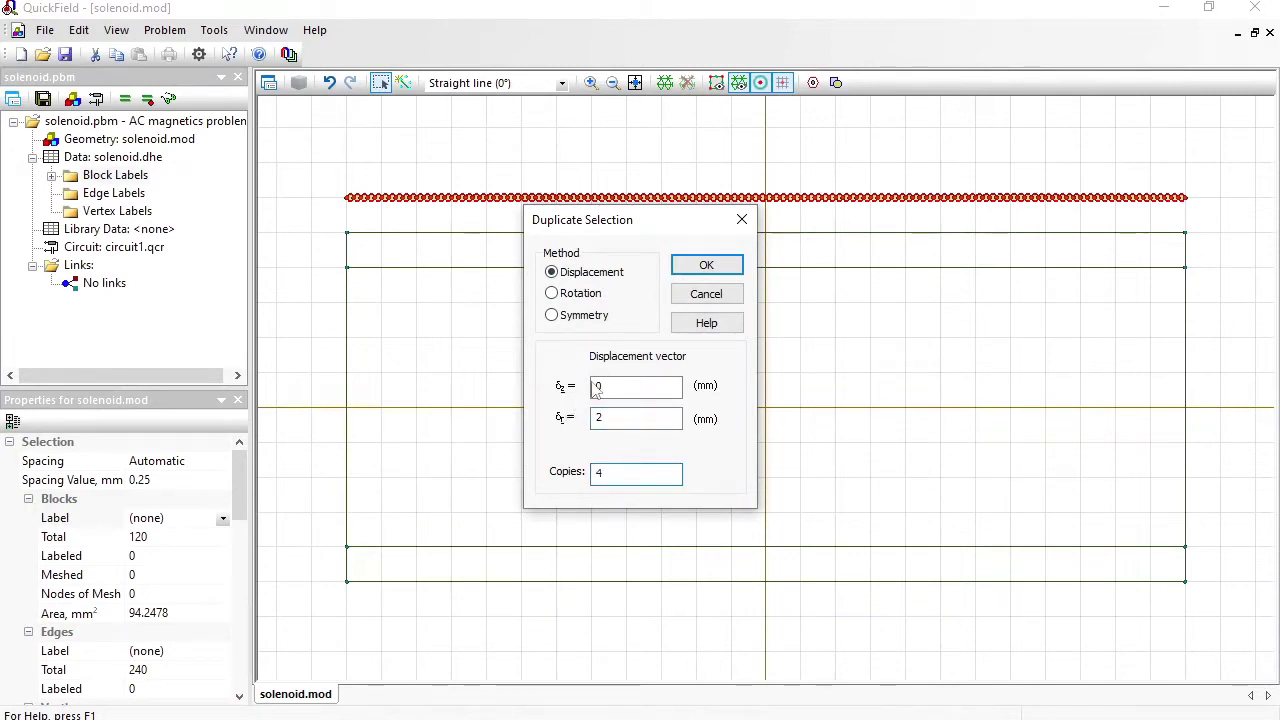
pyautogui.click(688, 264)
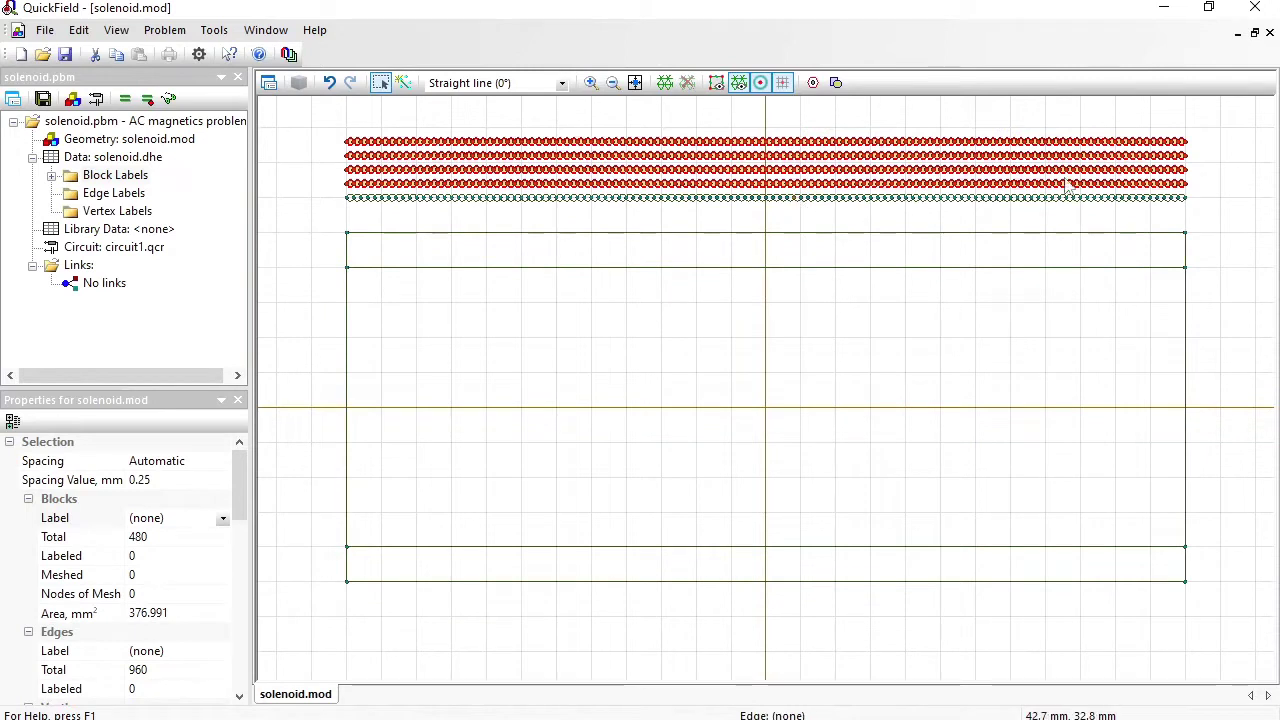
# Step: Draw a straight edge along the horizontal axis from -350 mm to 350 mm, passing through the rectangles
pyautogui.click(612, 83)
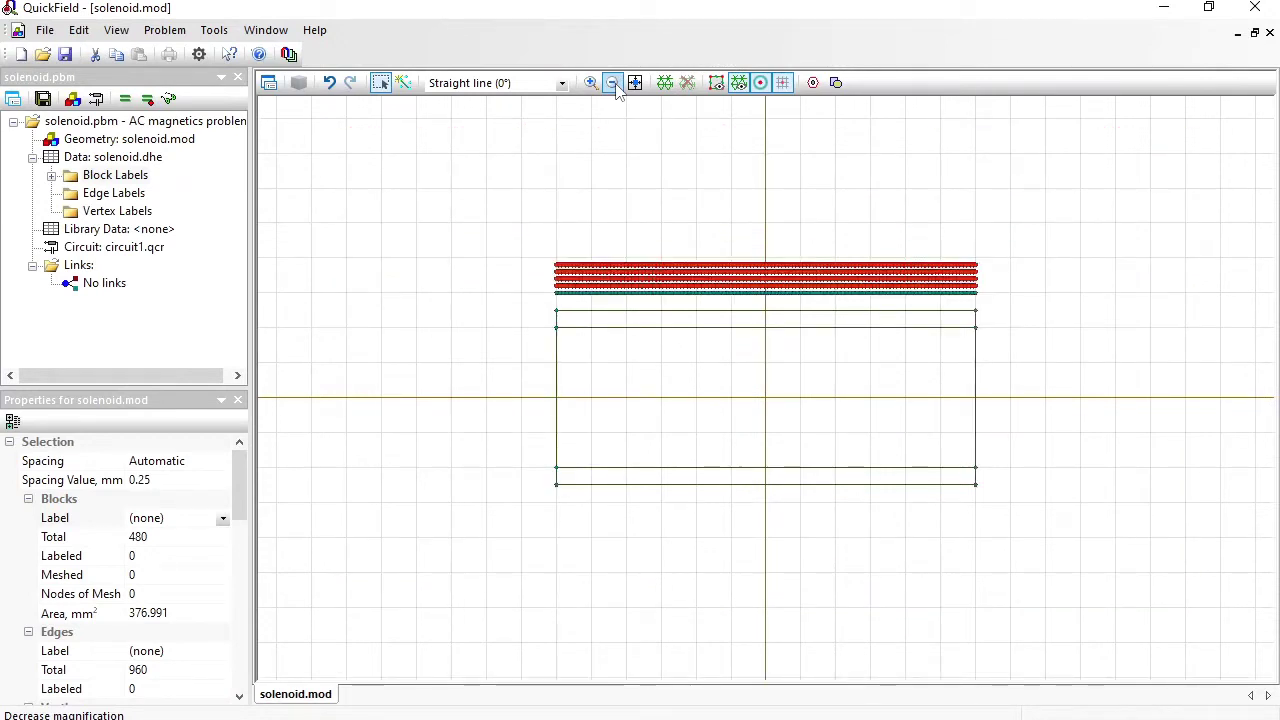
pyautogui.click(612, 83)
pyautogui.click(612, 83)
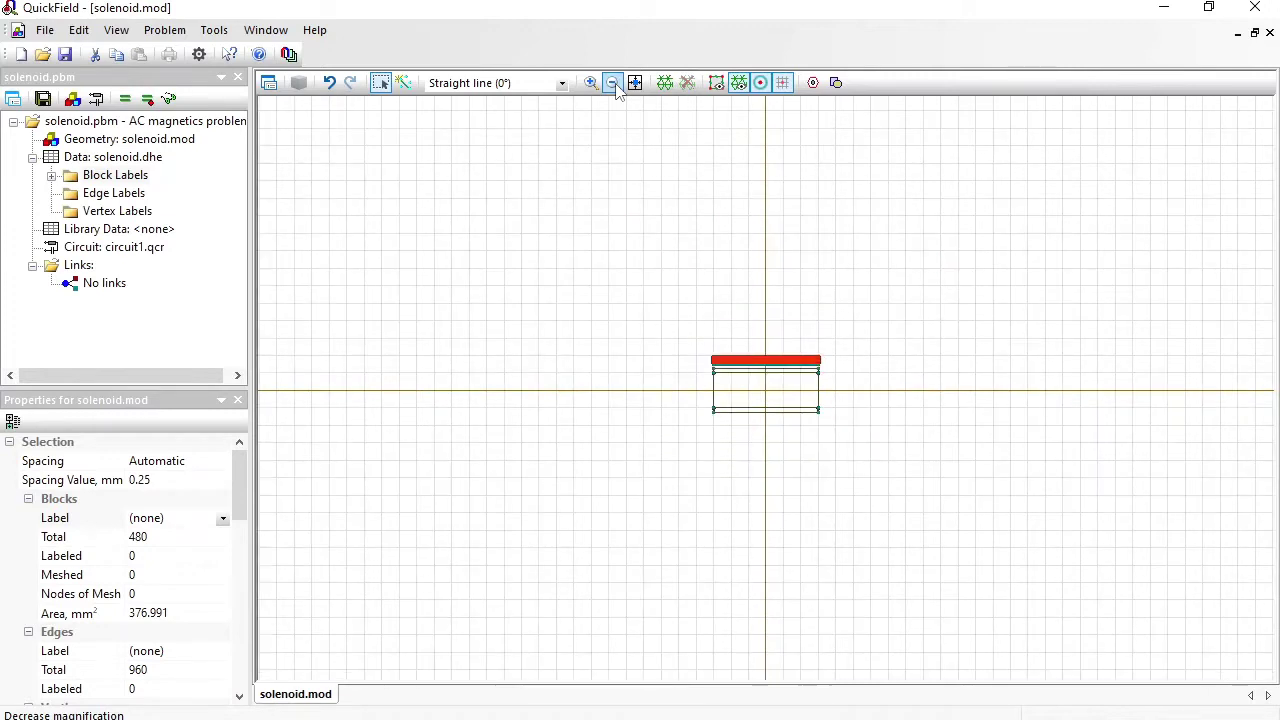
pyautogui.click(613, 84)
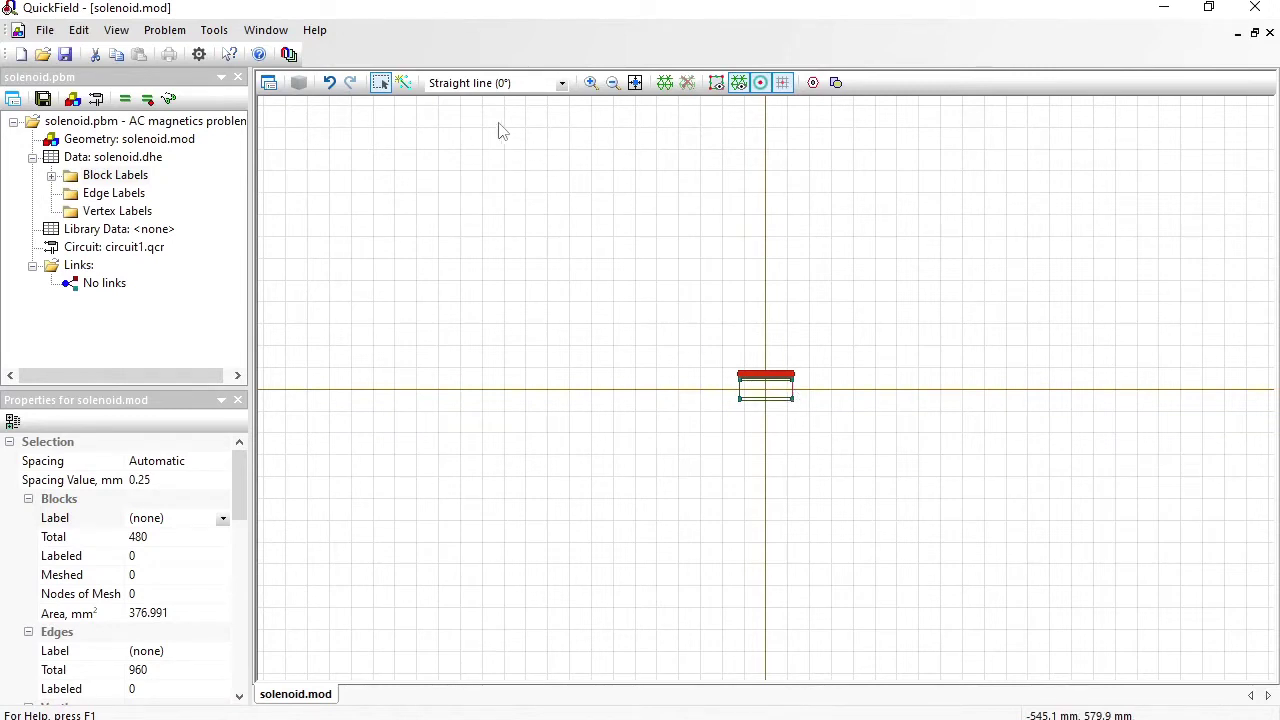
pyautogui.click(404, 84)
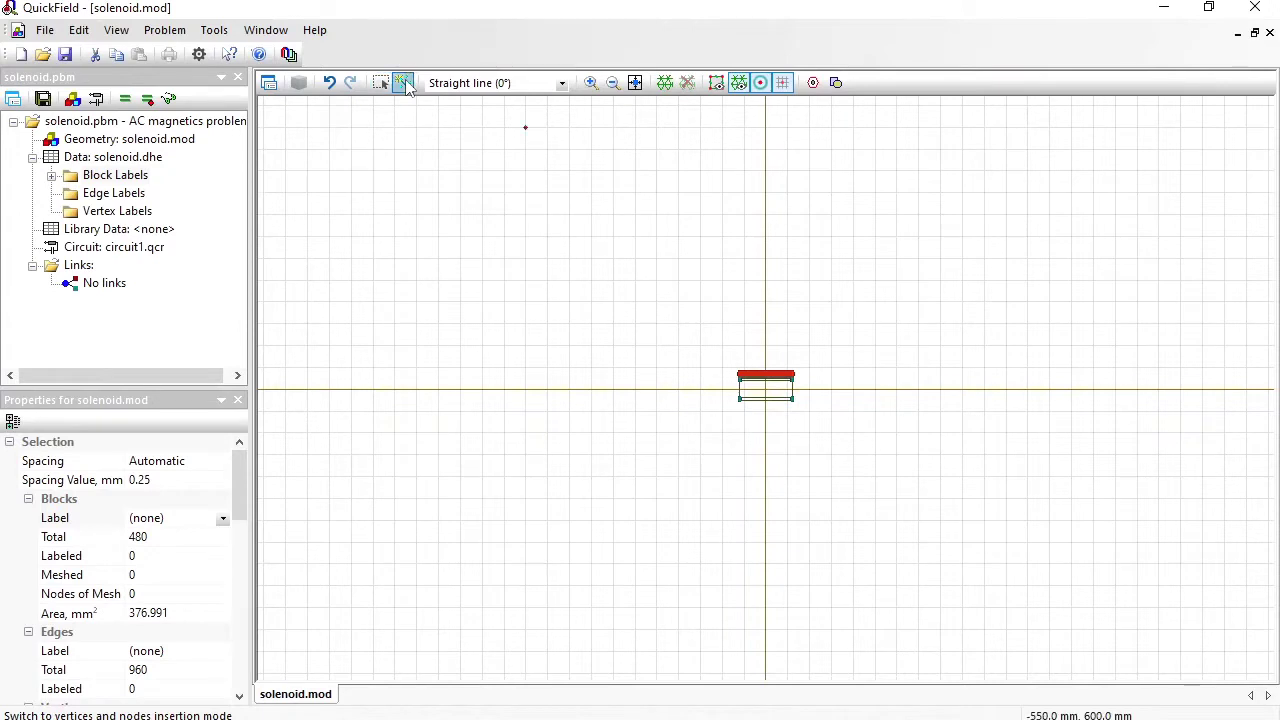
pyautogui.click(615, 390)
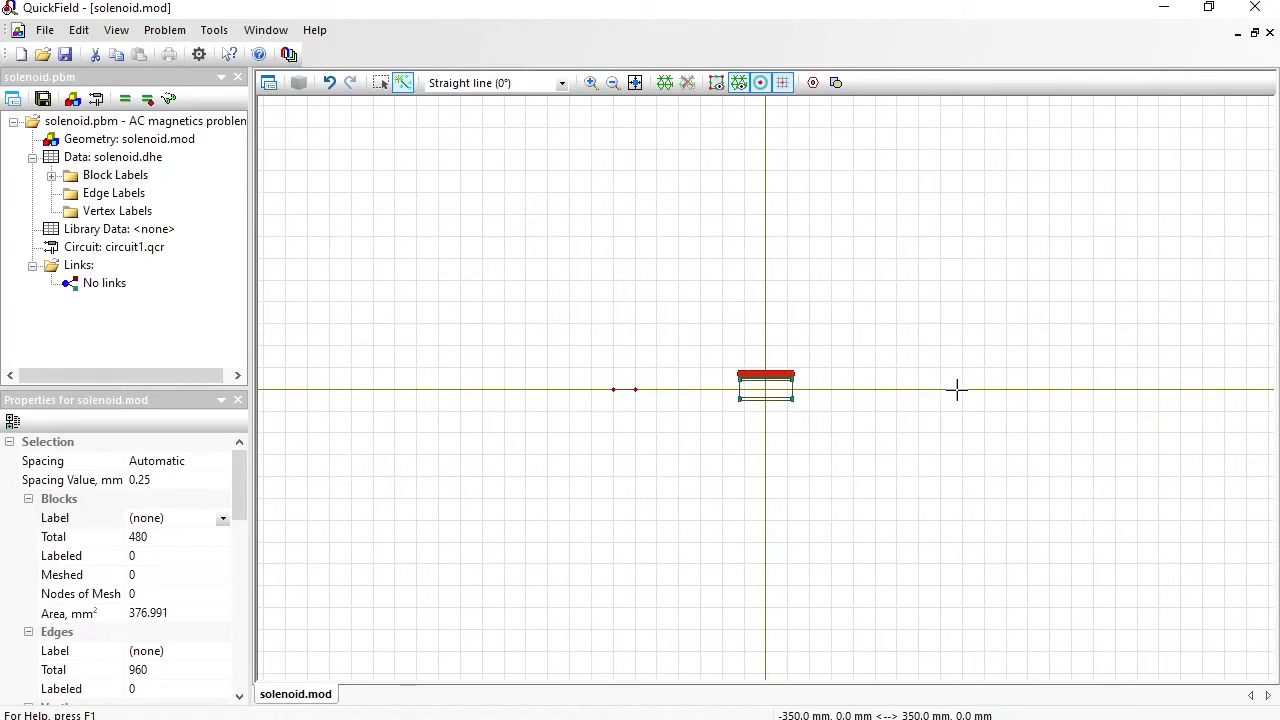
pyautogui.click(921, 389)
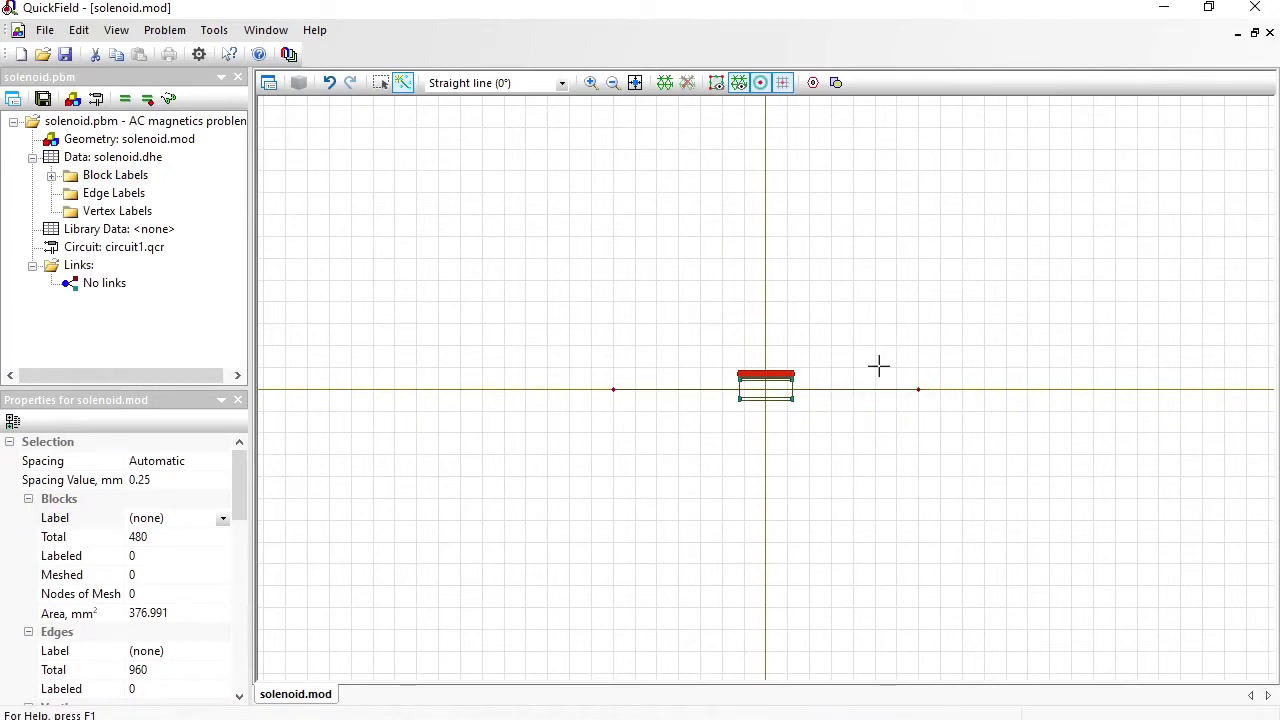
# Step: Draw a 180° half arc above the axis from 350 mm to -350 mm, connecting the straight edge's two ends
pyautogui.click(562, 86)
pyautogui.click(518, 128)
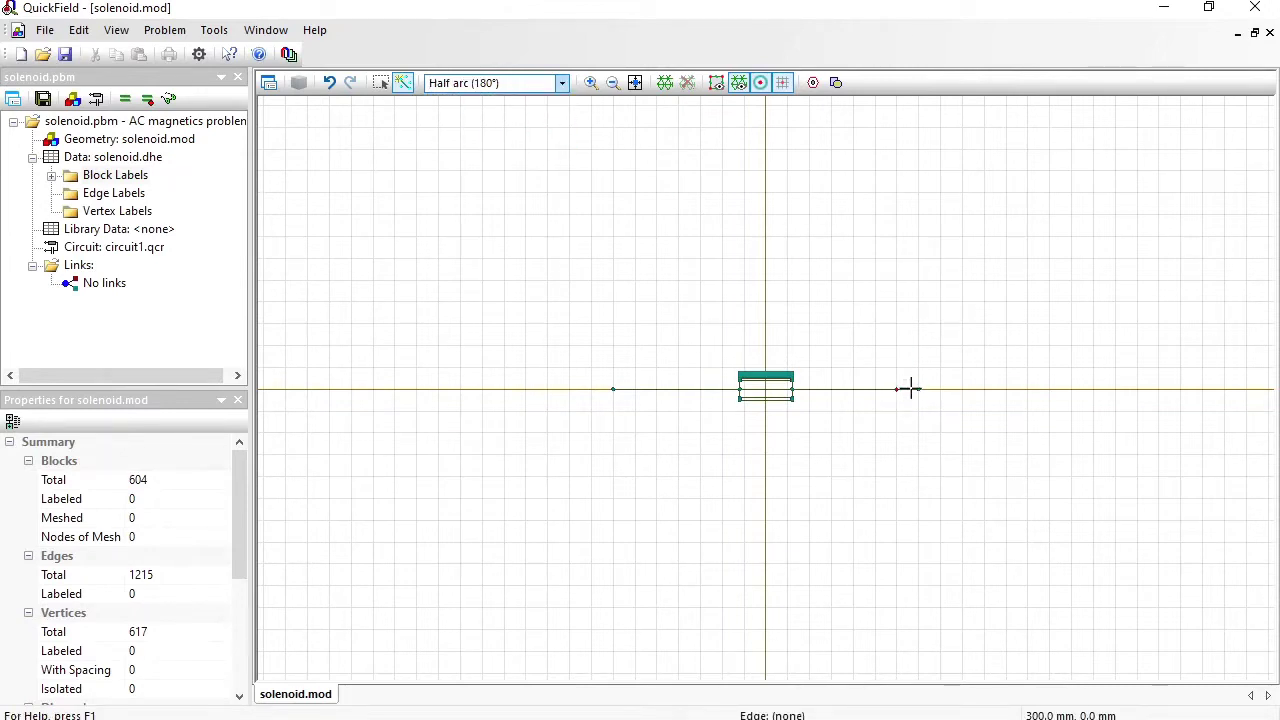
pyautogui.moveTo(918, 389); pyautogui.dragTo(613, 389)
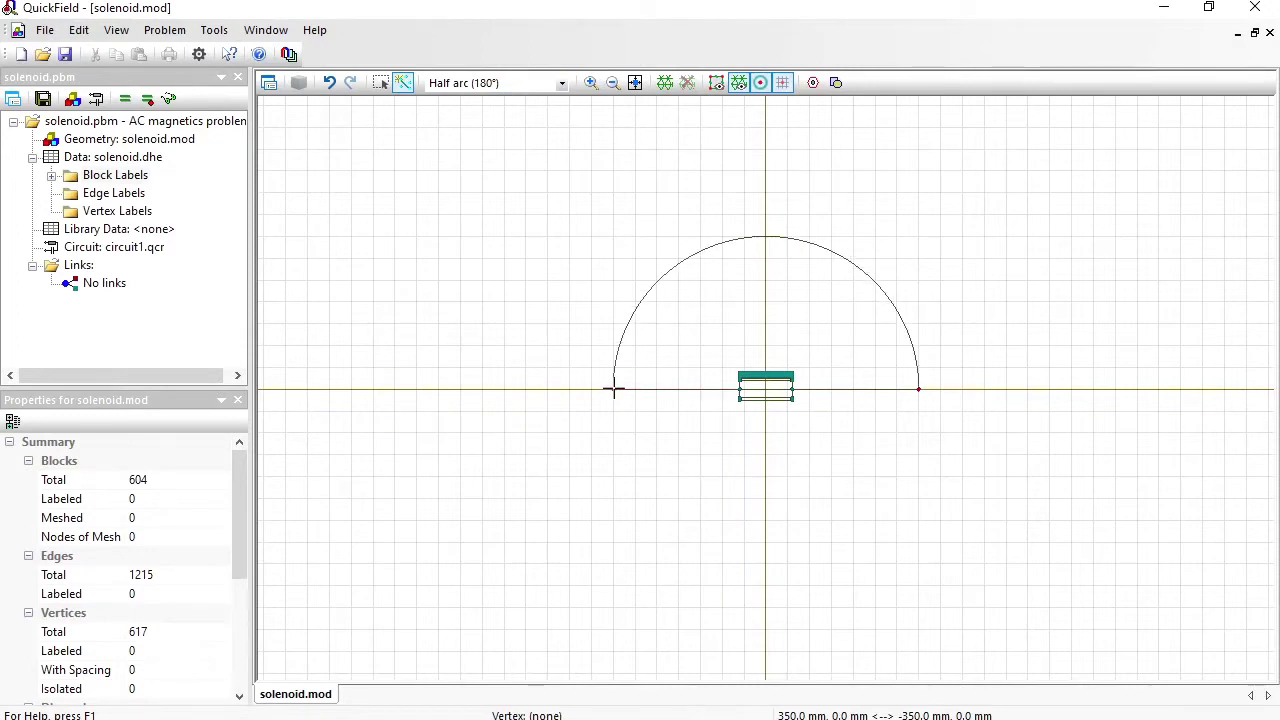
# Step: Delete the parts of both rectangles that lie below the horizontal axis
pyautogui.click(384, 85)
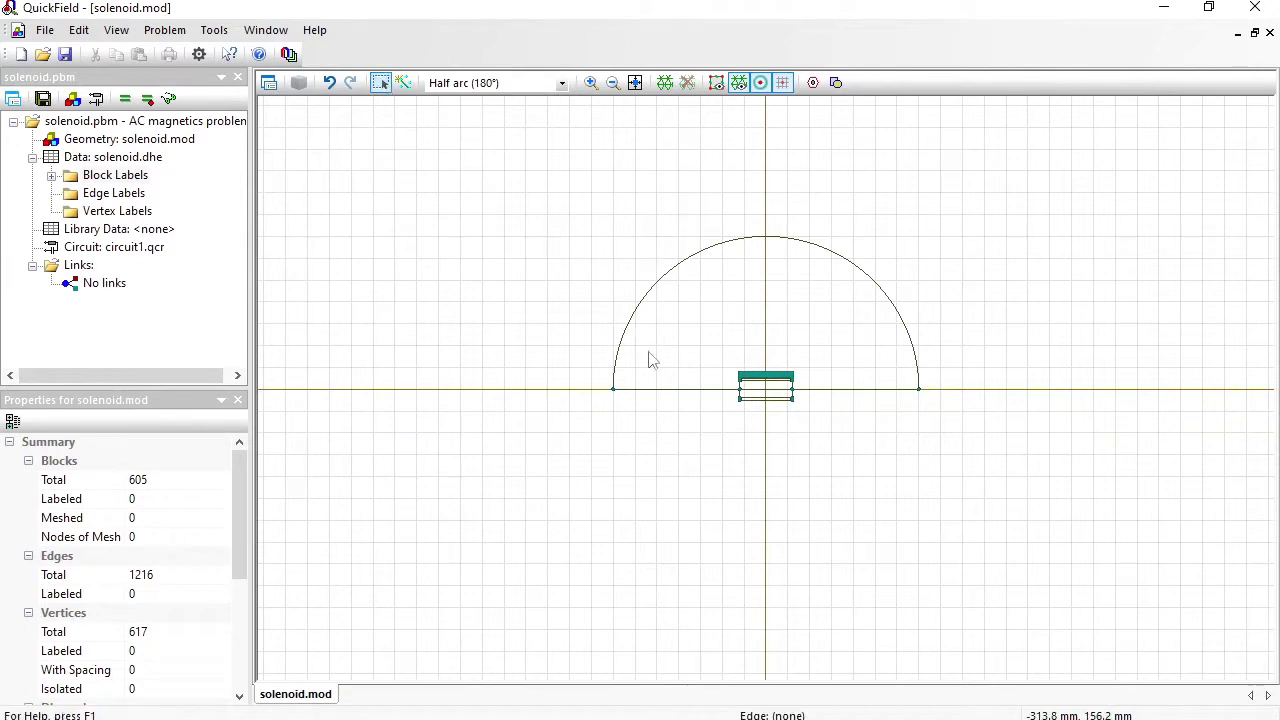
pyautogui.moveTo(731, 397); pyautogui.dragTo(810, 410)
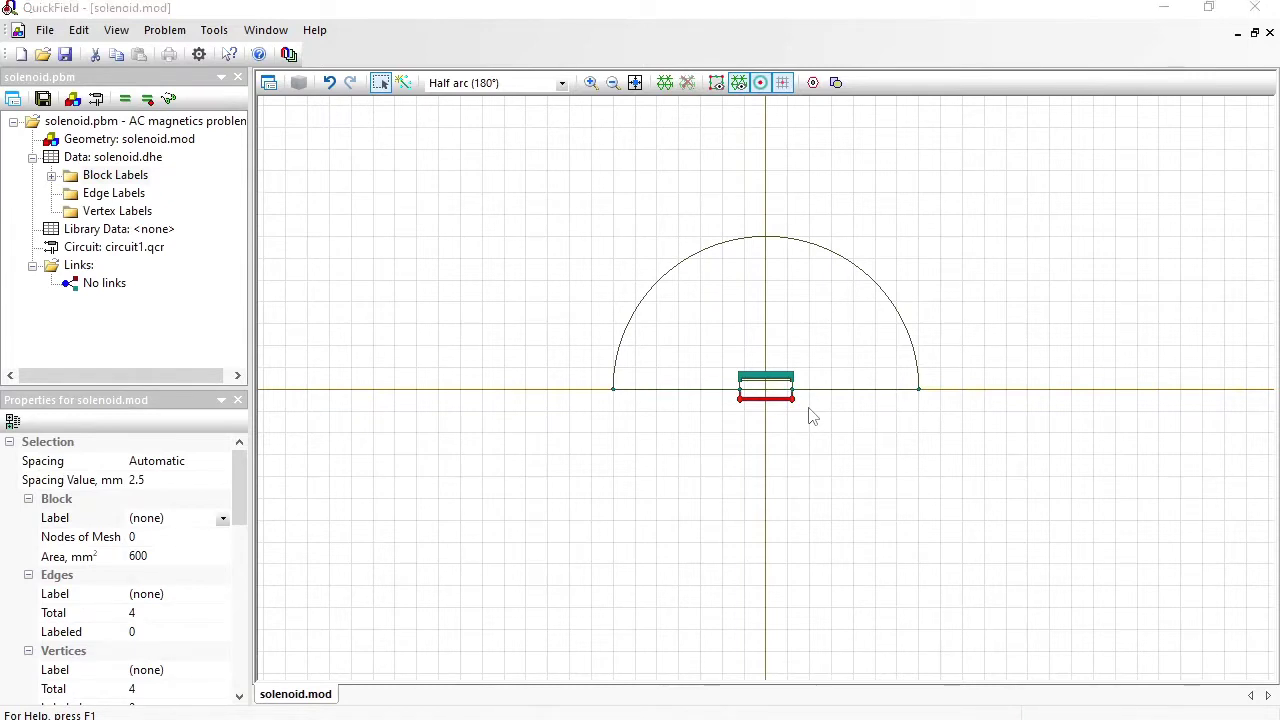
pyautogui.press('Delete')
pyautogui.click(678, 412)
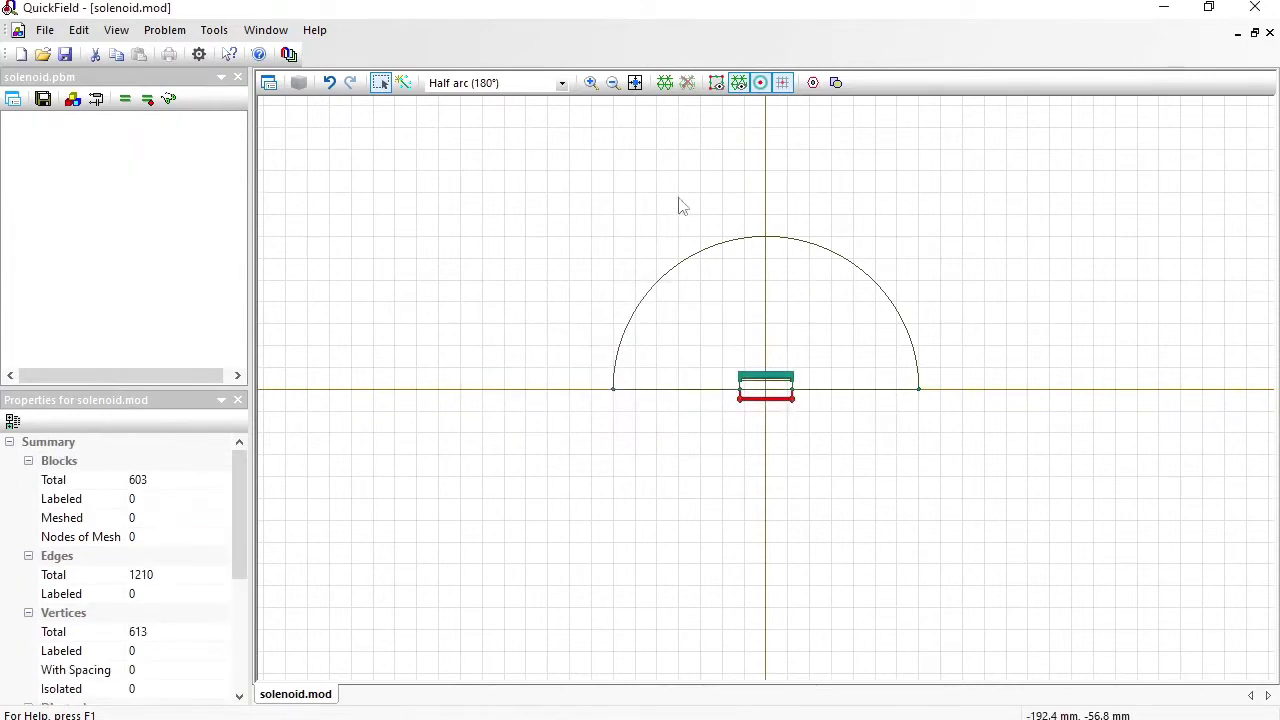
# Step: Assign the block label air to the large semicircular region and to the inner rectangle above the axis
pyautogui.click(634, 83)
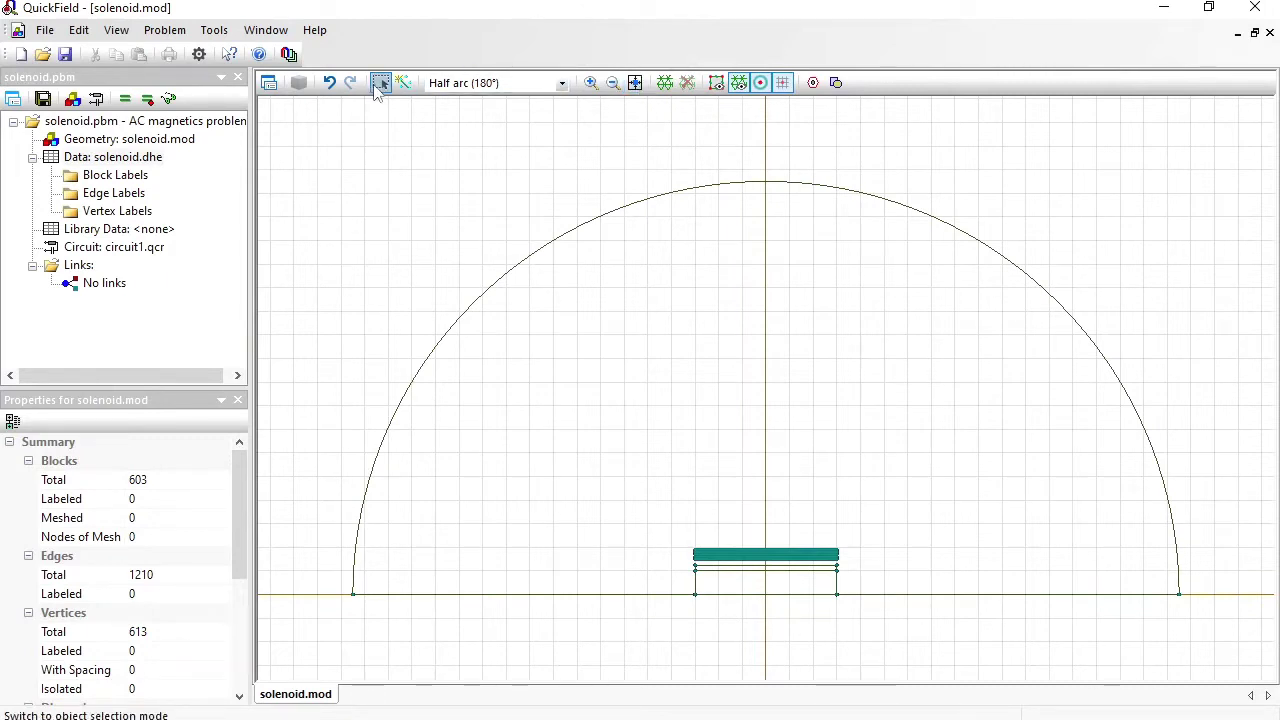
pyautogui.click(800, 352)
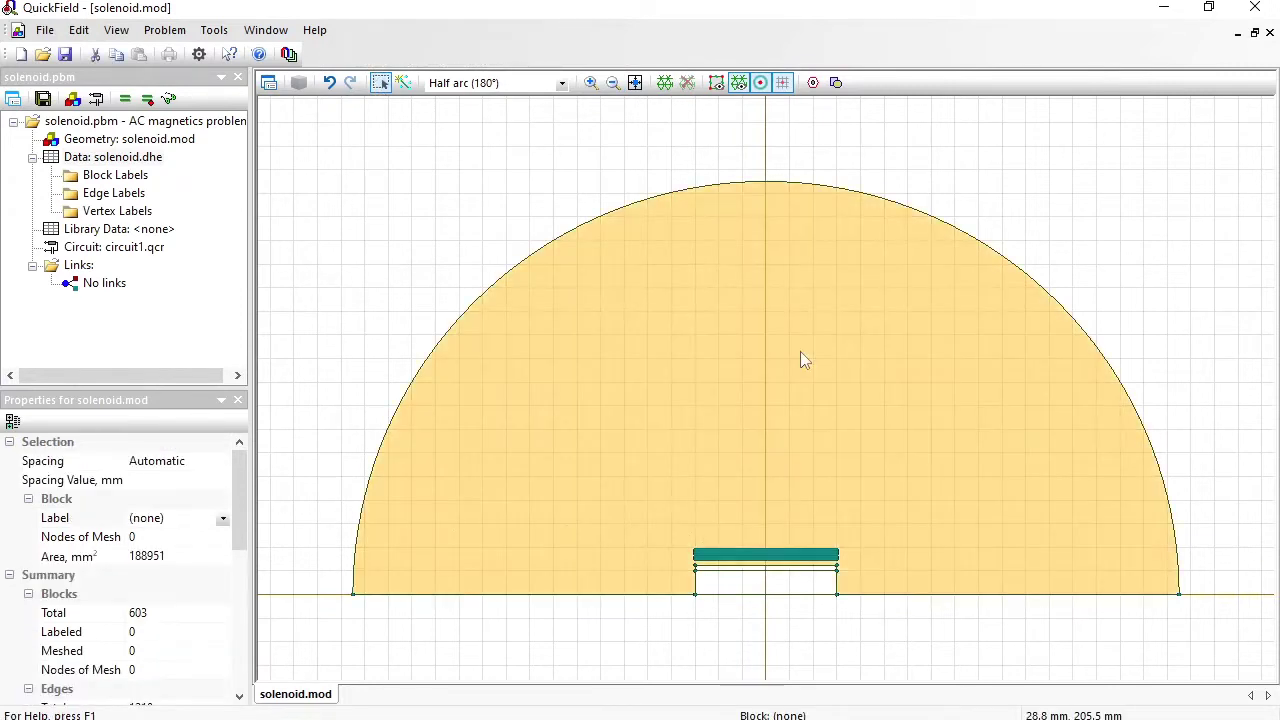
pyautogui.click(180, 517)
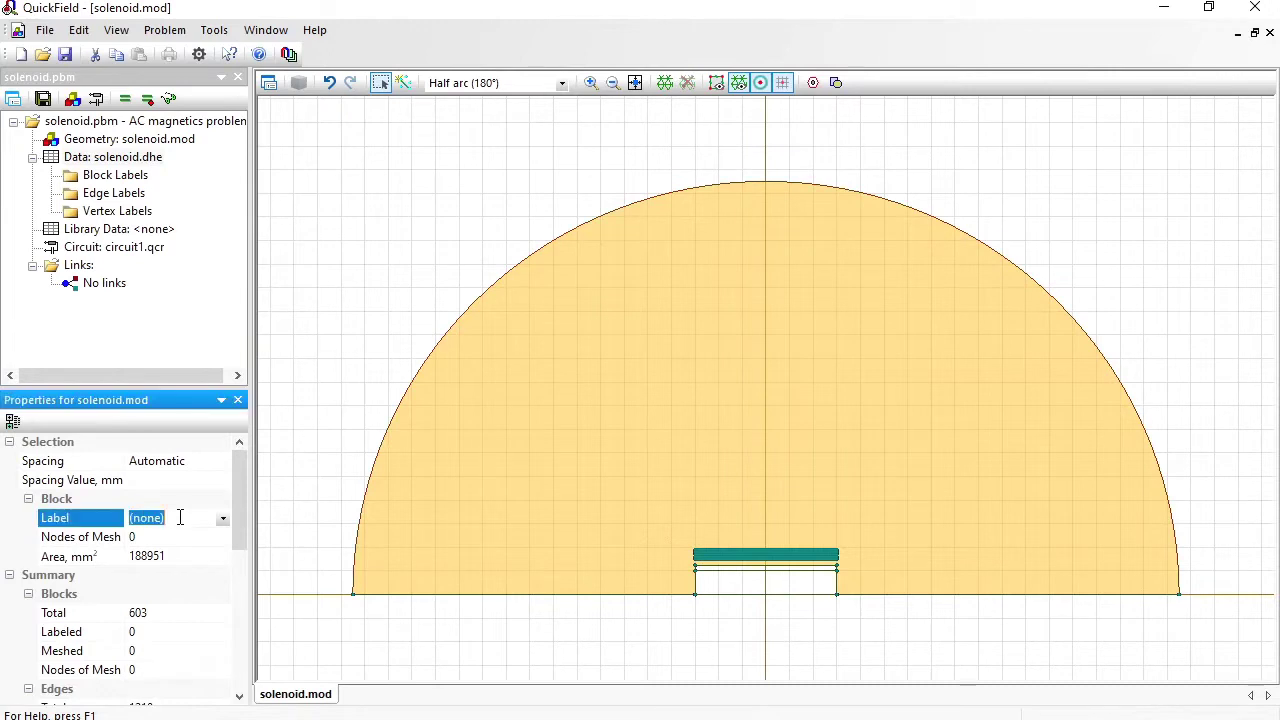
pyautogui.write('air')
pyautogui.press('Return')
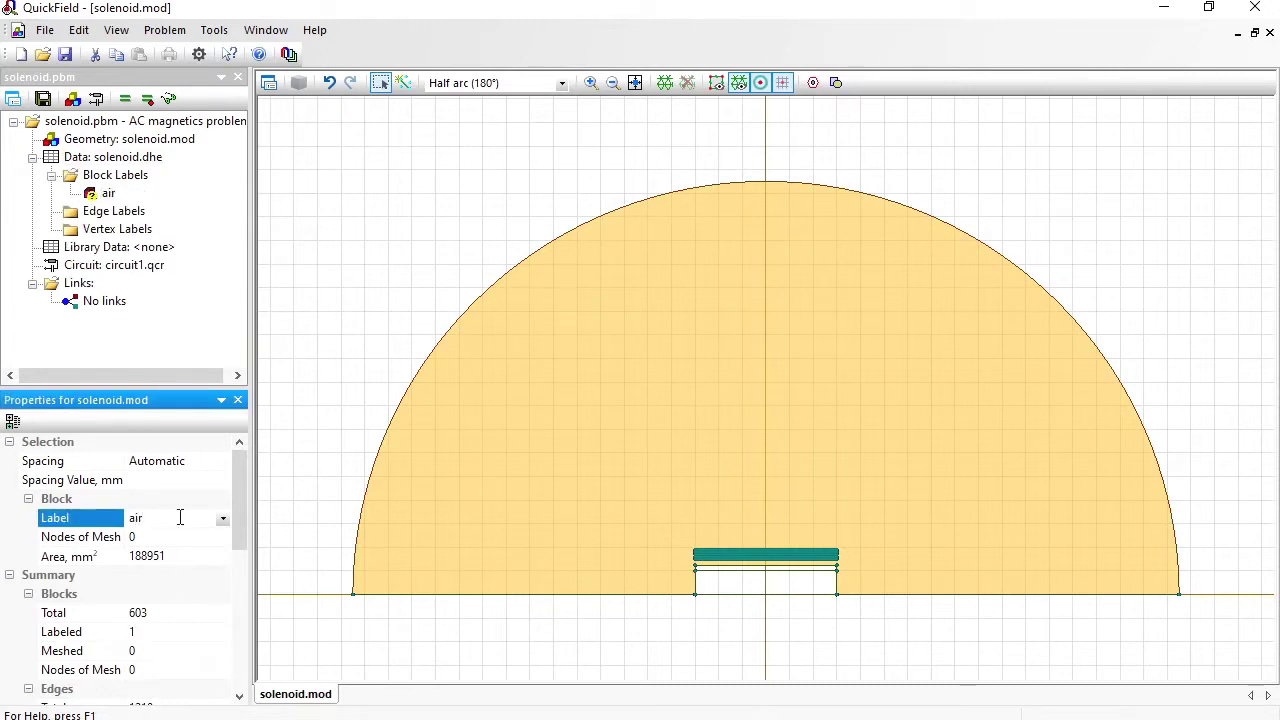
pyautogui.click(771, 591)
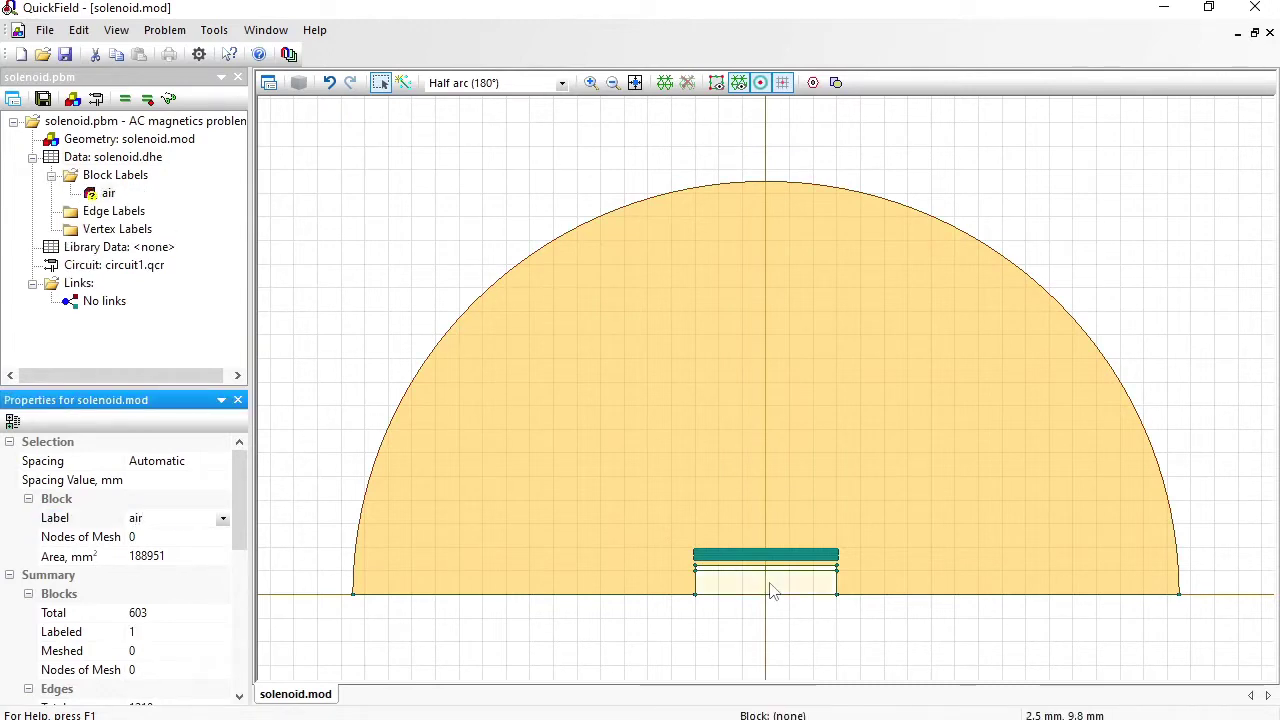
pyautogui.click(222, 518)
pyautogui.click(180, 553)
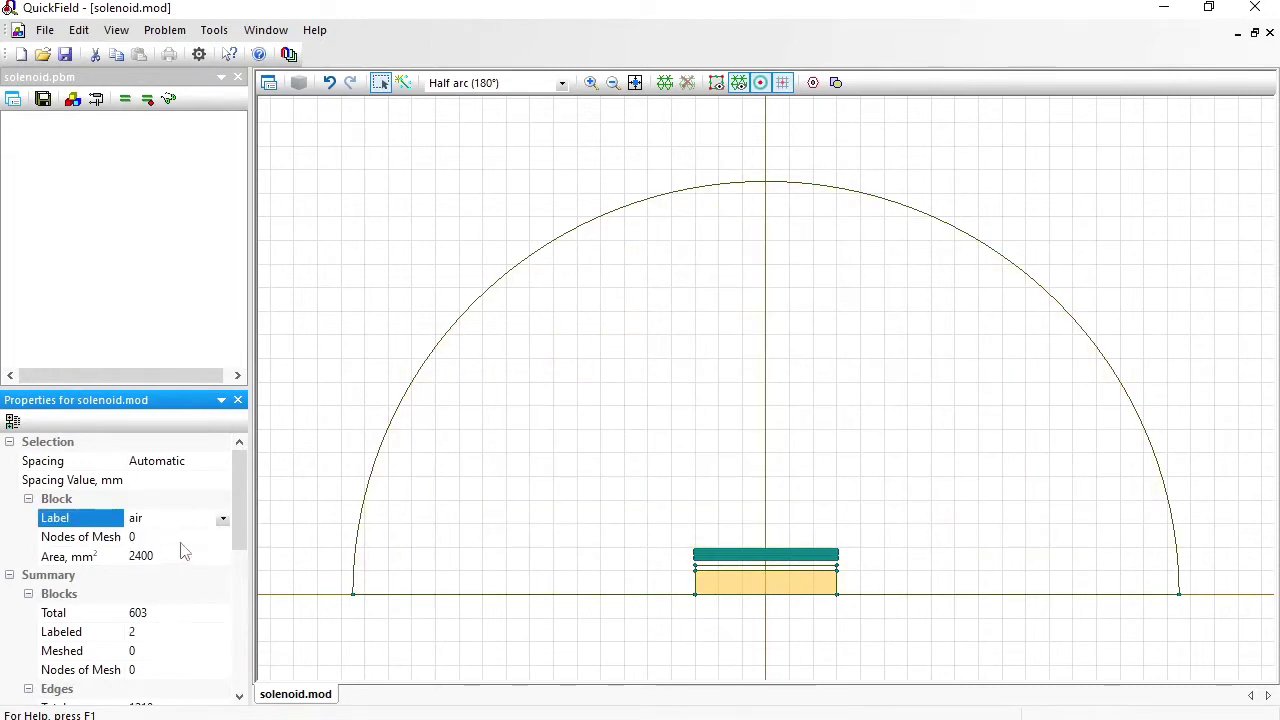
# Step: Assign the block label steel to the thin band between the inner and outer rectangles
pyautogui.click(591, 83)
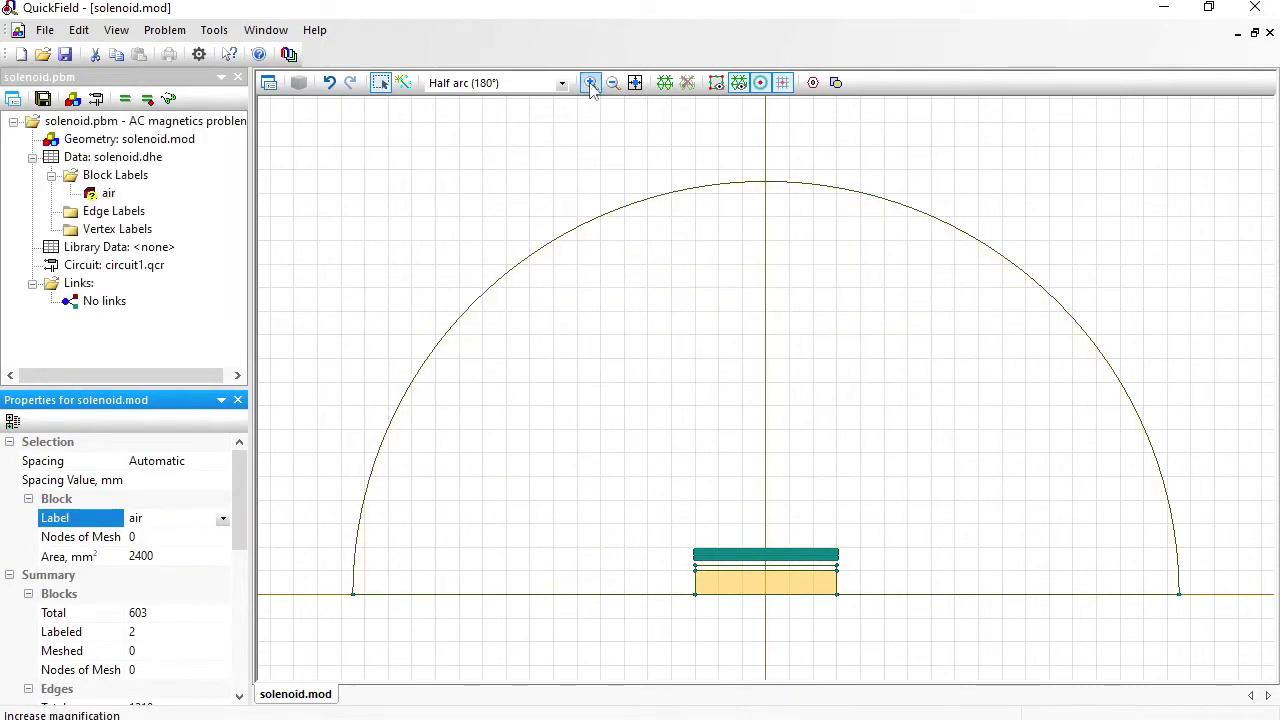
pyautogui.moveTo(682, 540); pyautogui.dragTo(849, 584)
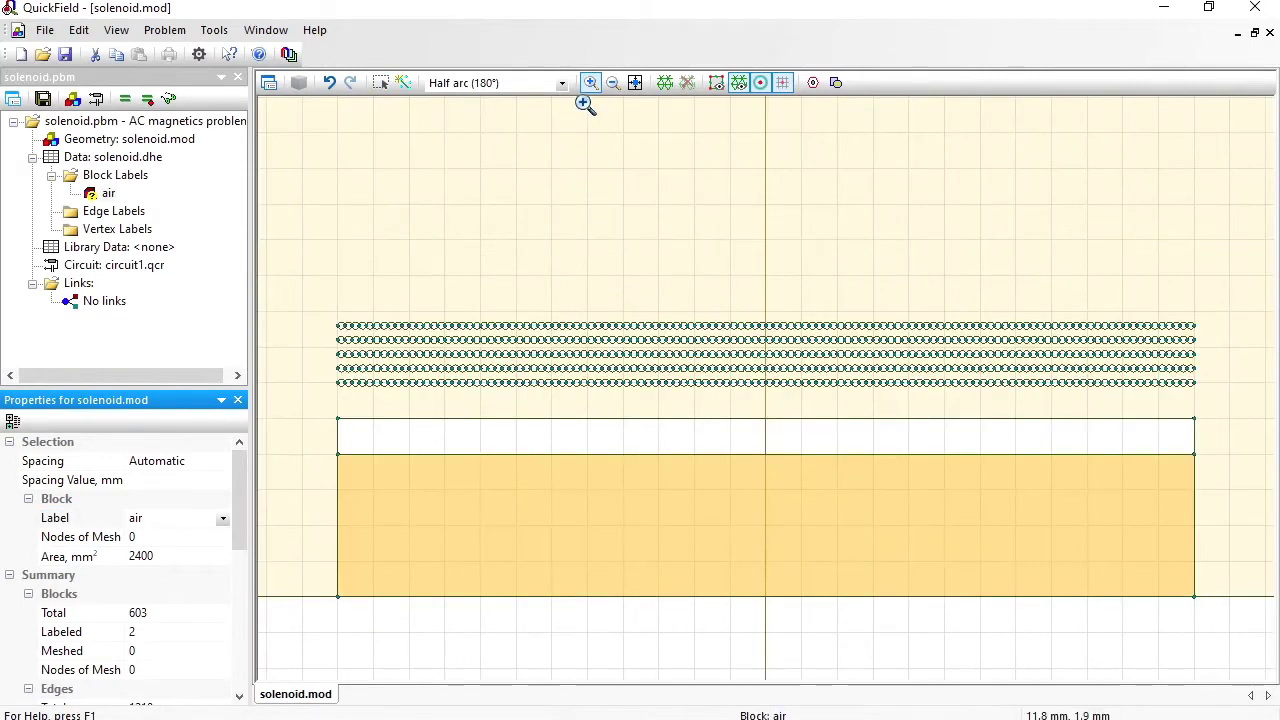
pyautogui.click(573, 434)
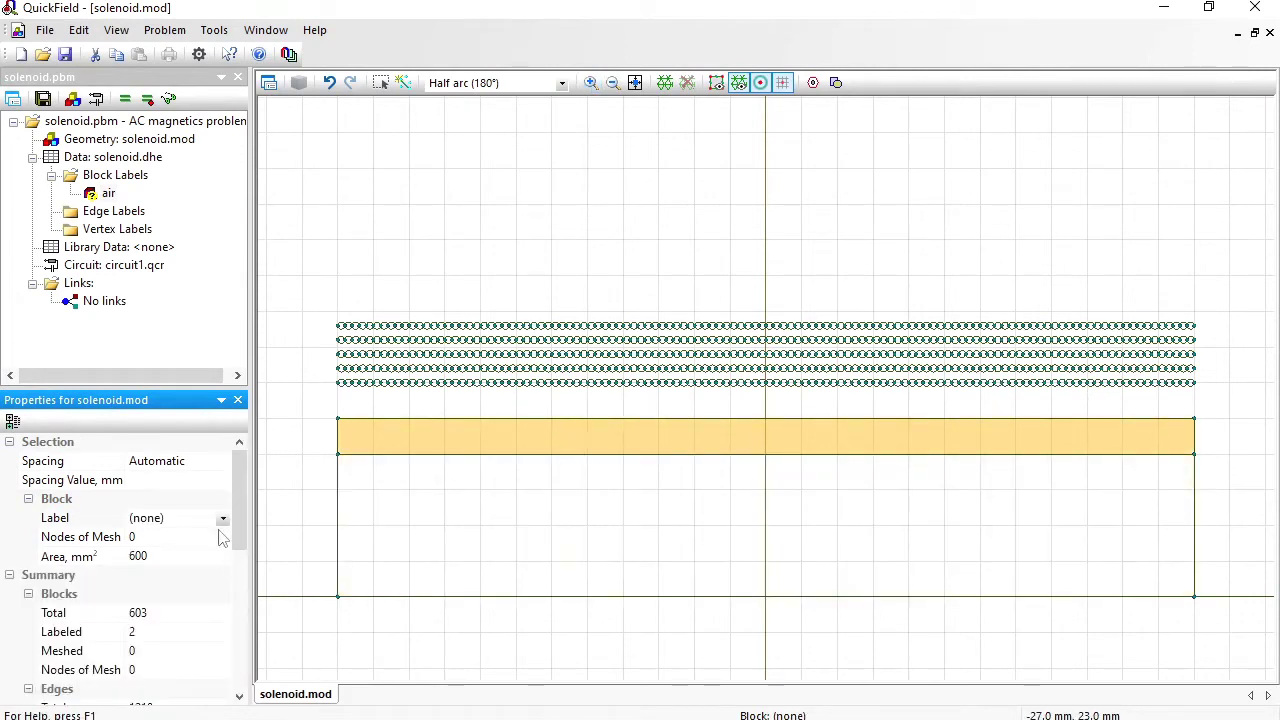
pyautogui.click(197, 514)
pyautogui.write('steel')
pyautogui.press('Return')
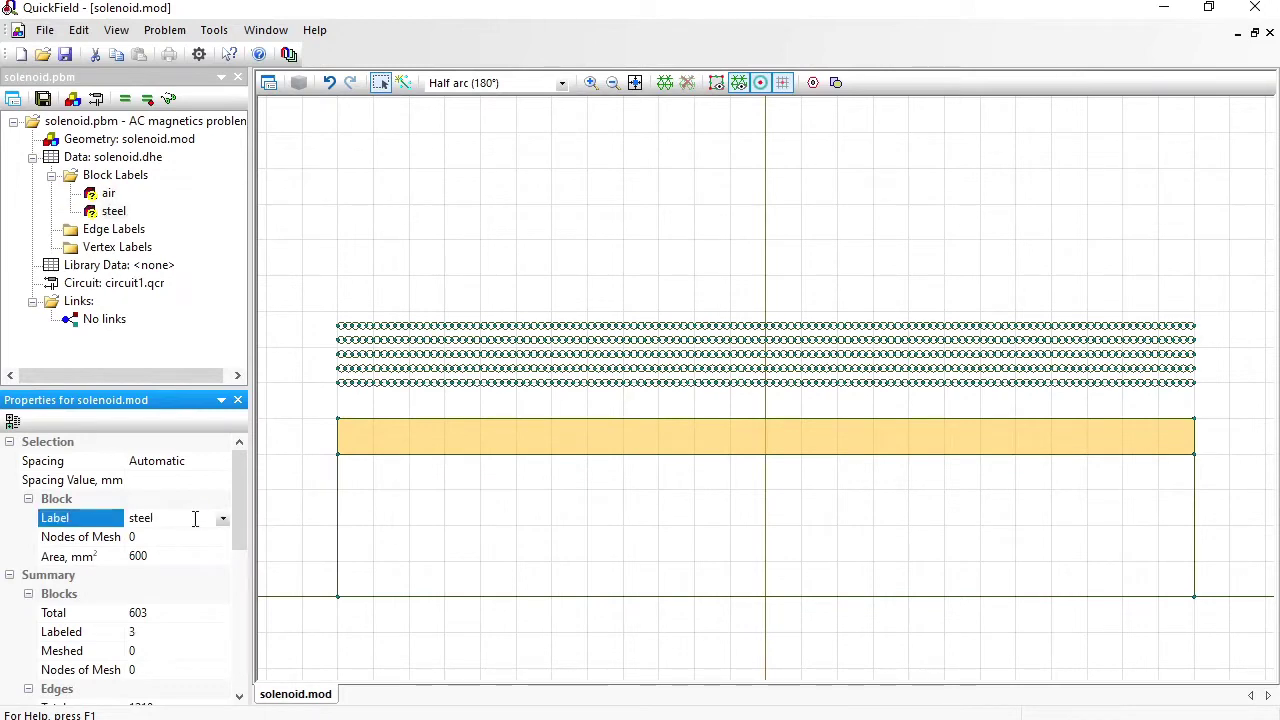
# Step: Assign the block label coil to all the conductor circles in the five winding rows
pyautogui.moveTo(321, 300); pyautogui.dragTo(1205, 407)
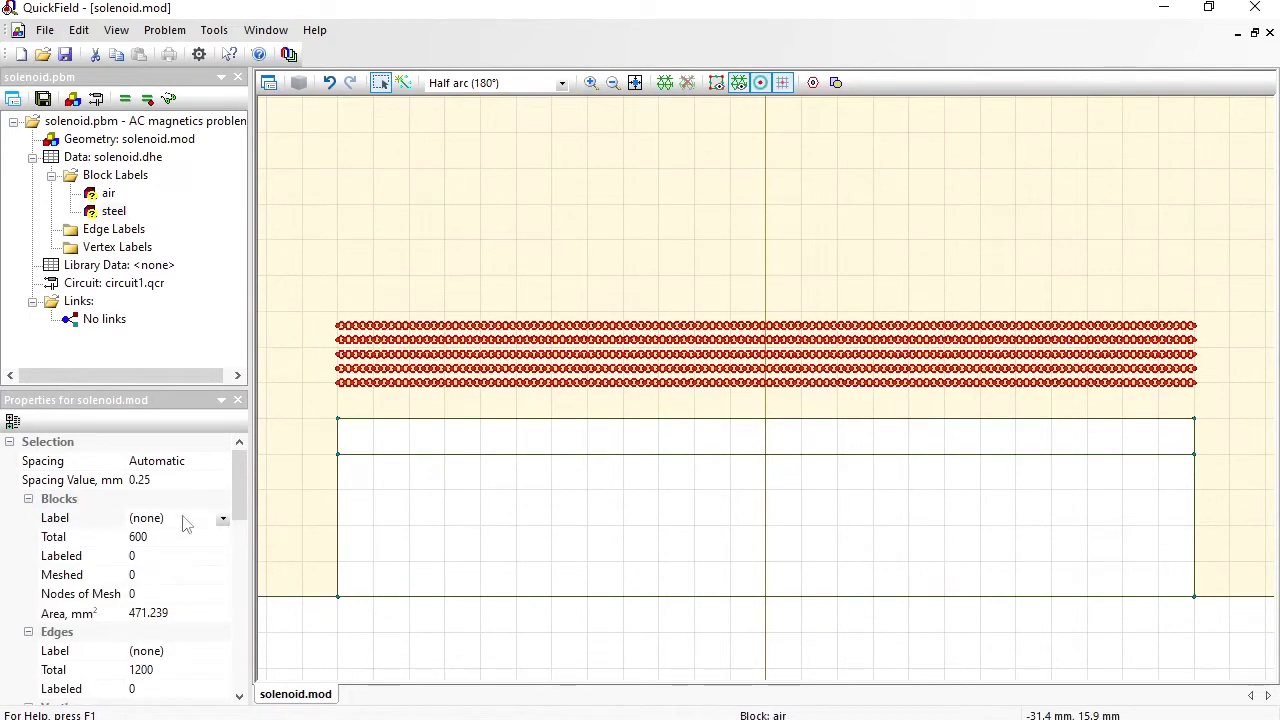
pyautogui.click(182, 517)
pyautogui.write('co')
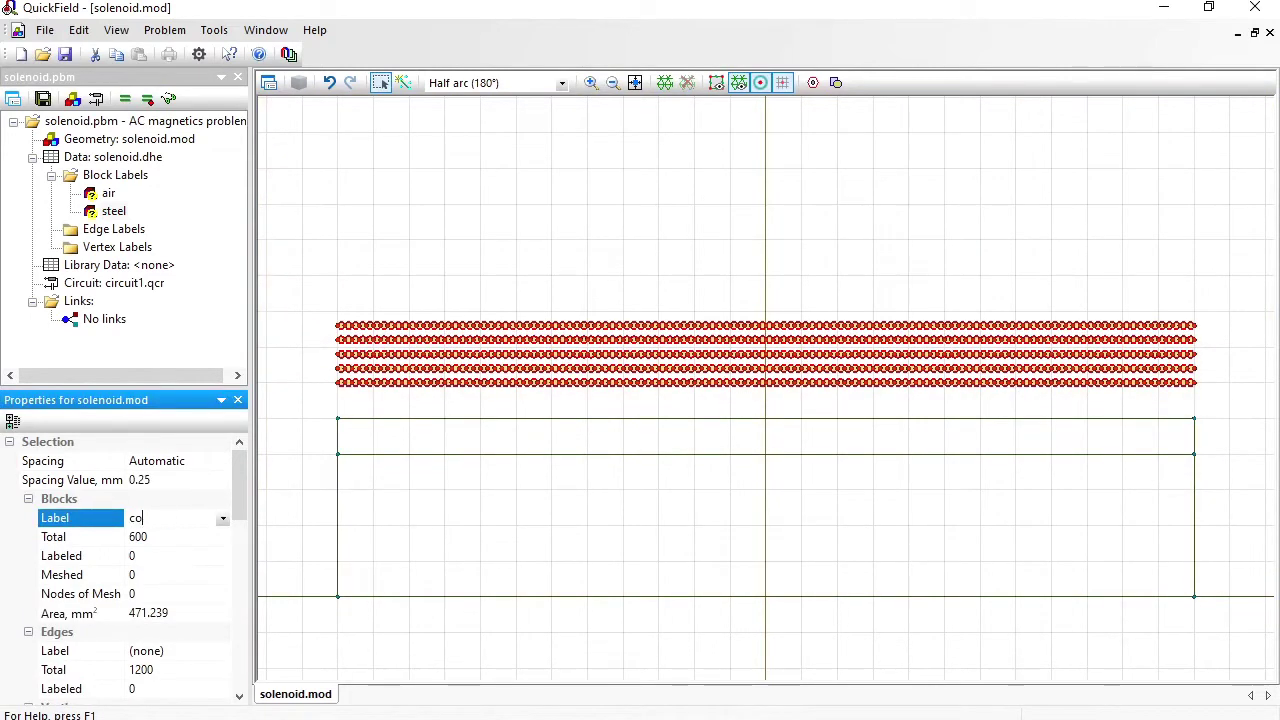
pyautogui.write('il')
pyautogui.press('Return')
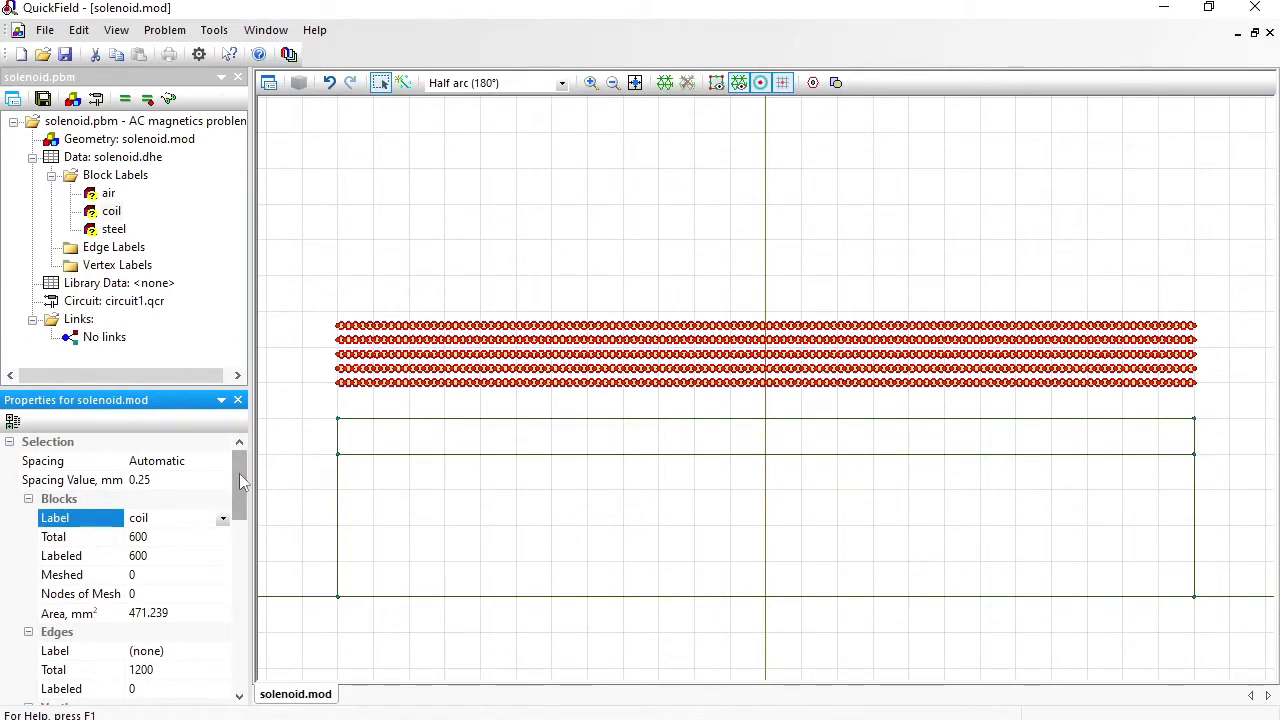
# Step: Assign the edge label external to the outer half arc
pyautogui.moveTo(237, 474); pyautogui.dragTo(247, 566)
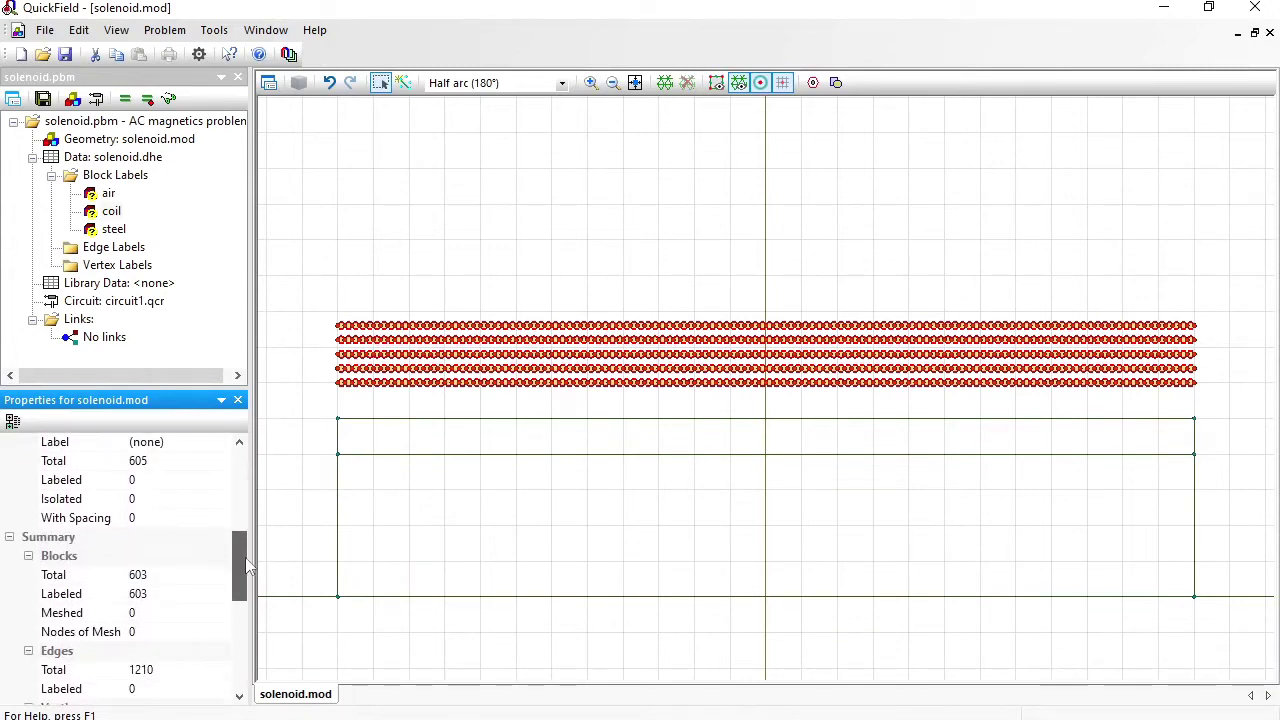
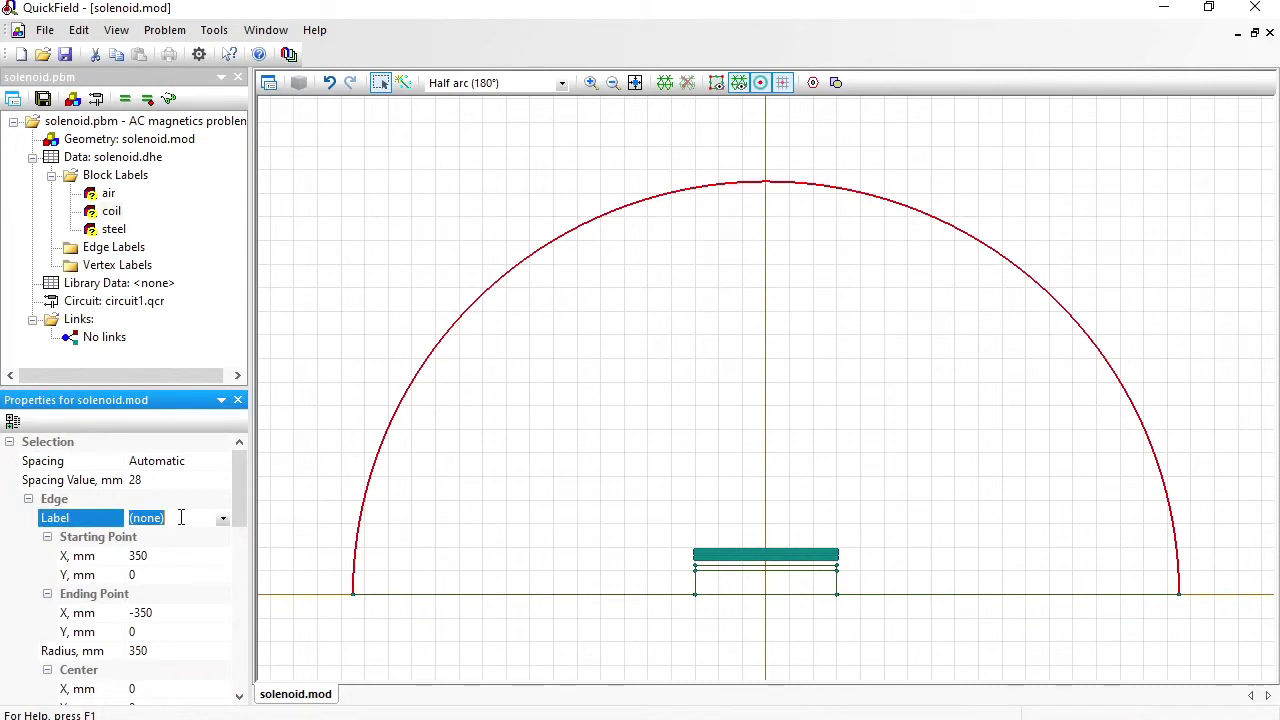
pyautogui.write('external')
pyautogui.press('Return')
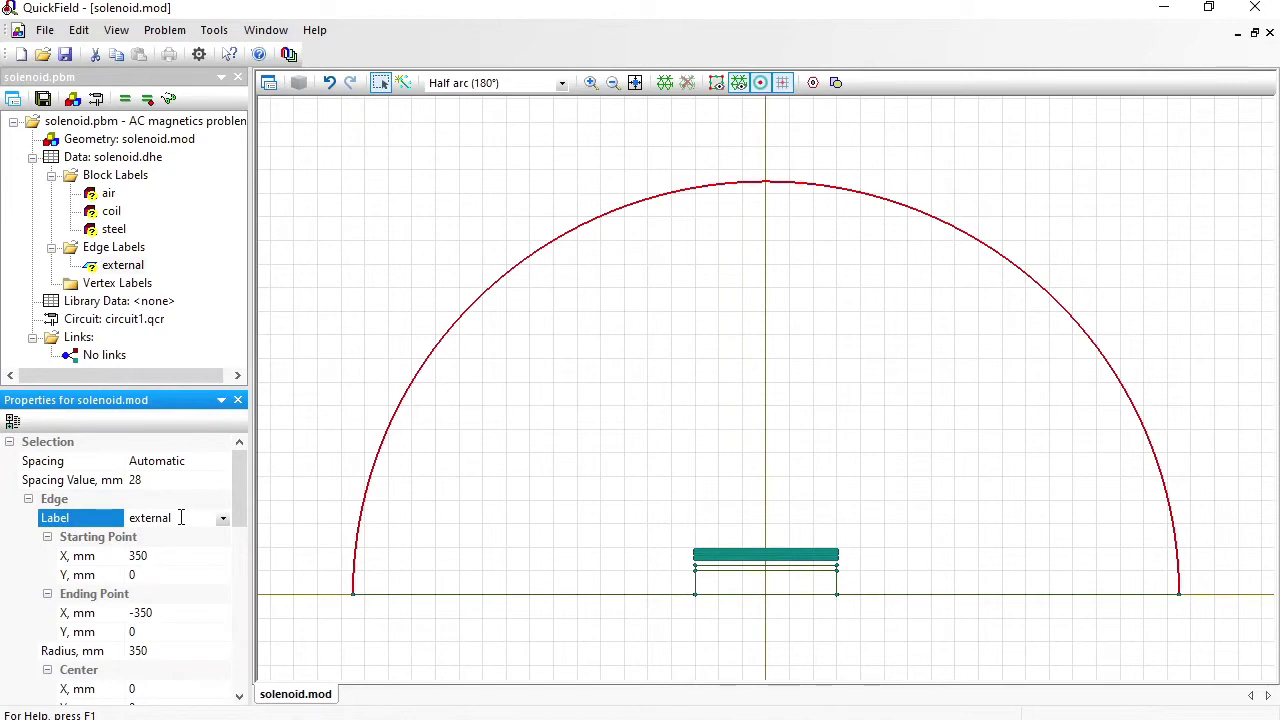
# Step: Set the relative permeability of the air block label to 1
pyautogui.click(108, 196)
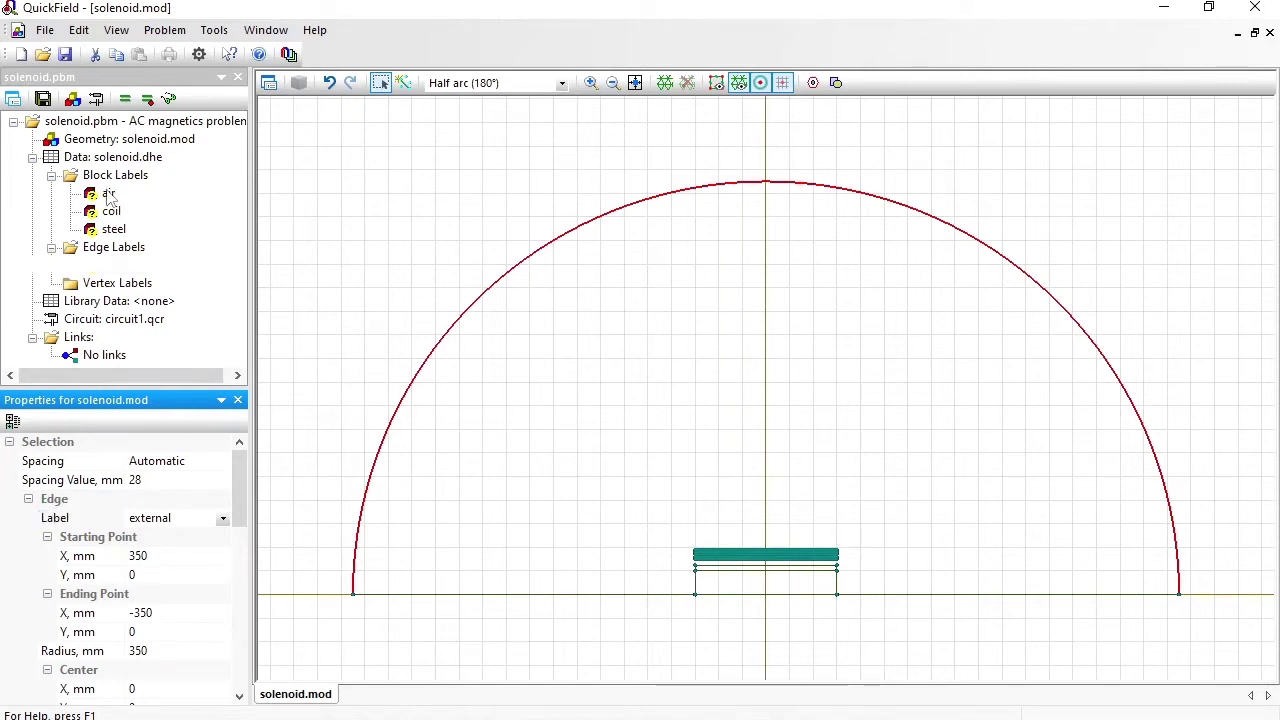
pyautogui.doubleClick(108, 196)
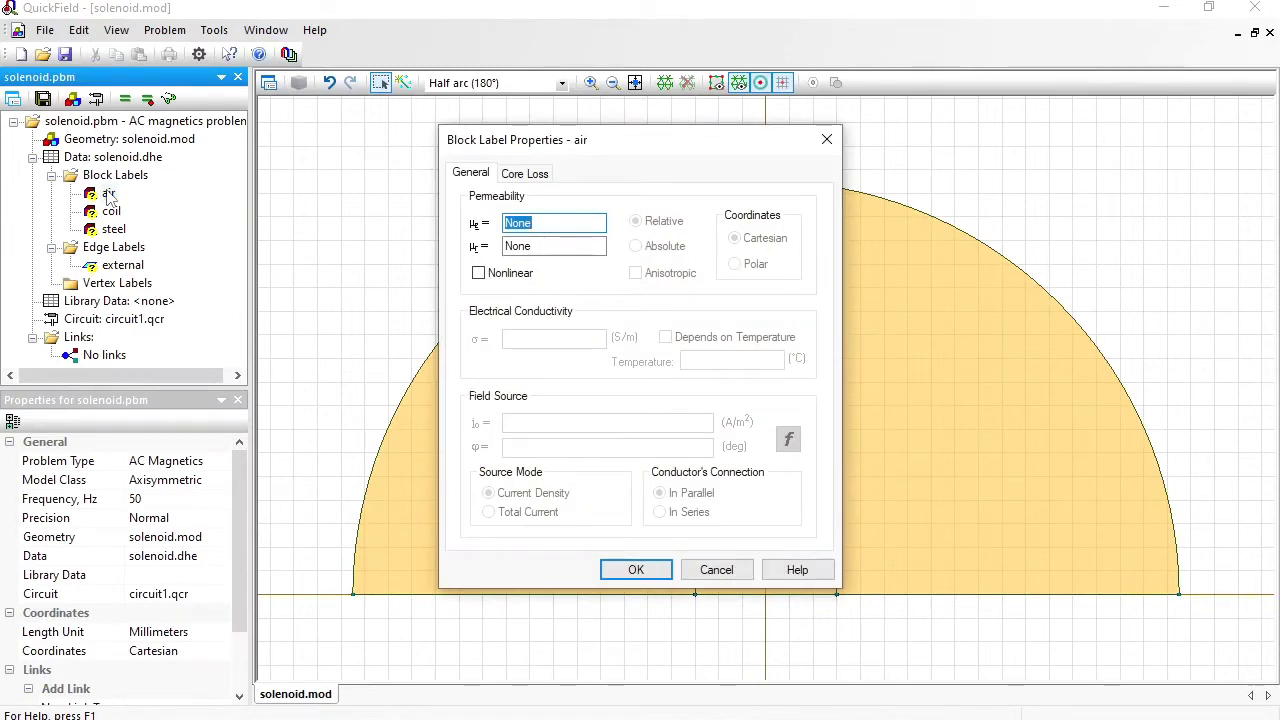
pyautogui.write('1')
pyautogui.click(638, 569)
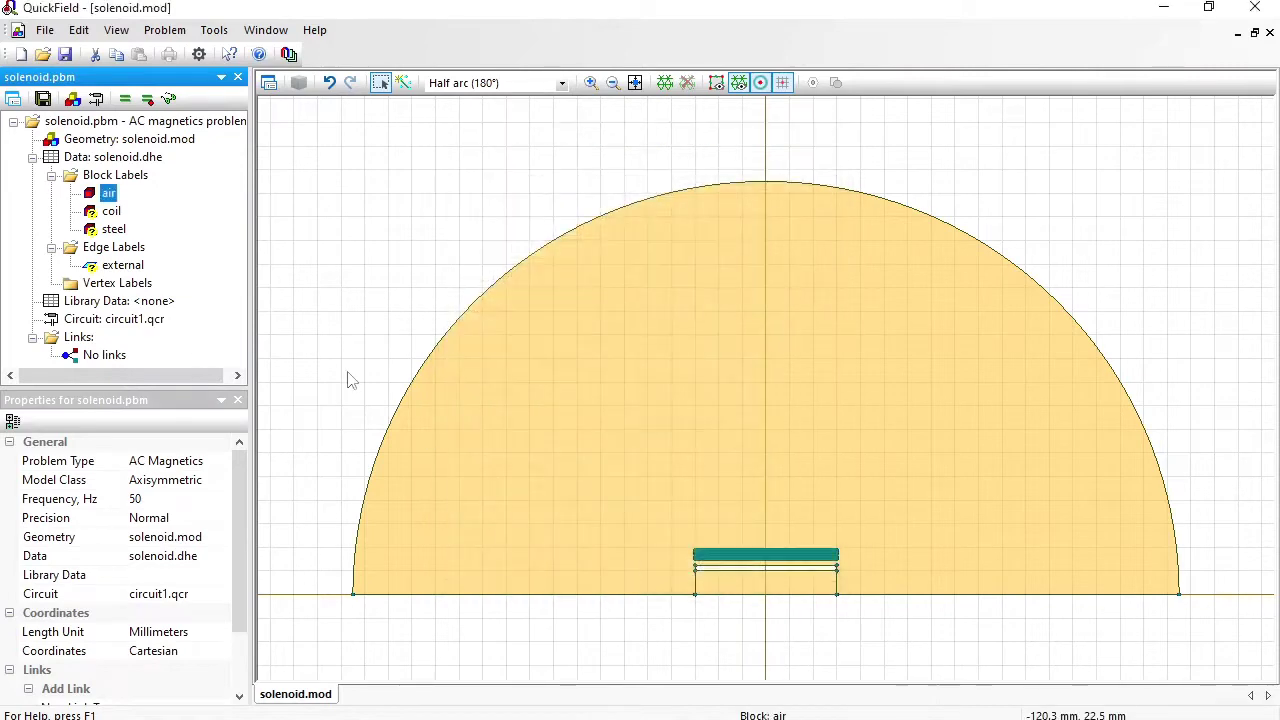
# Step: Make the steel block label nonlinear, with B-H points 0.5 T/400 A/m, 0.8 T/800 A/m and 1 T/10000 A/m copied from the Notepad table
pyautogui.click(104, 230)
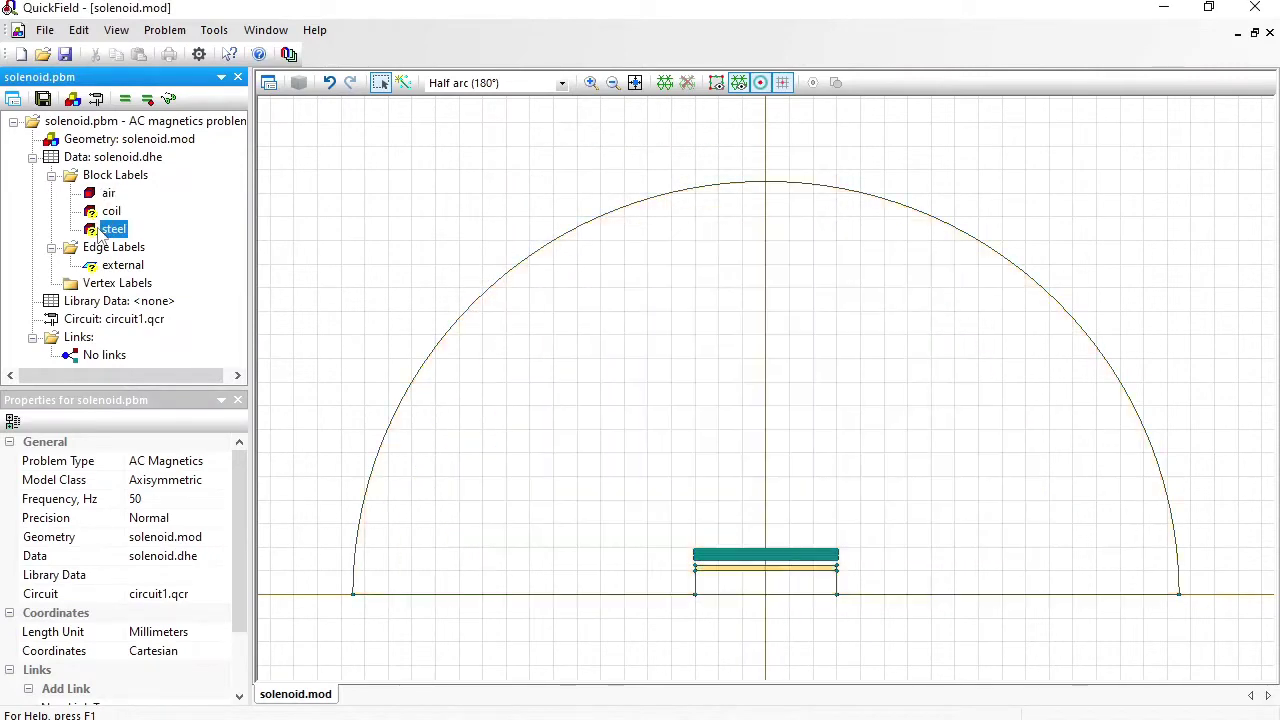
pyautogui.doubleClick(104, 230)
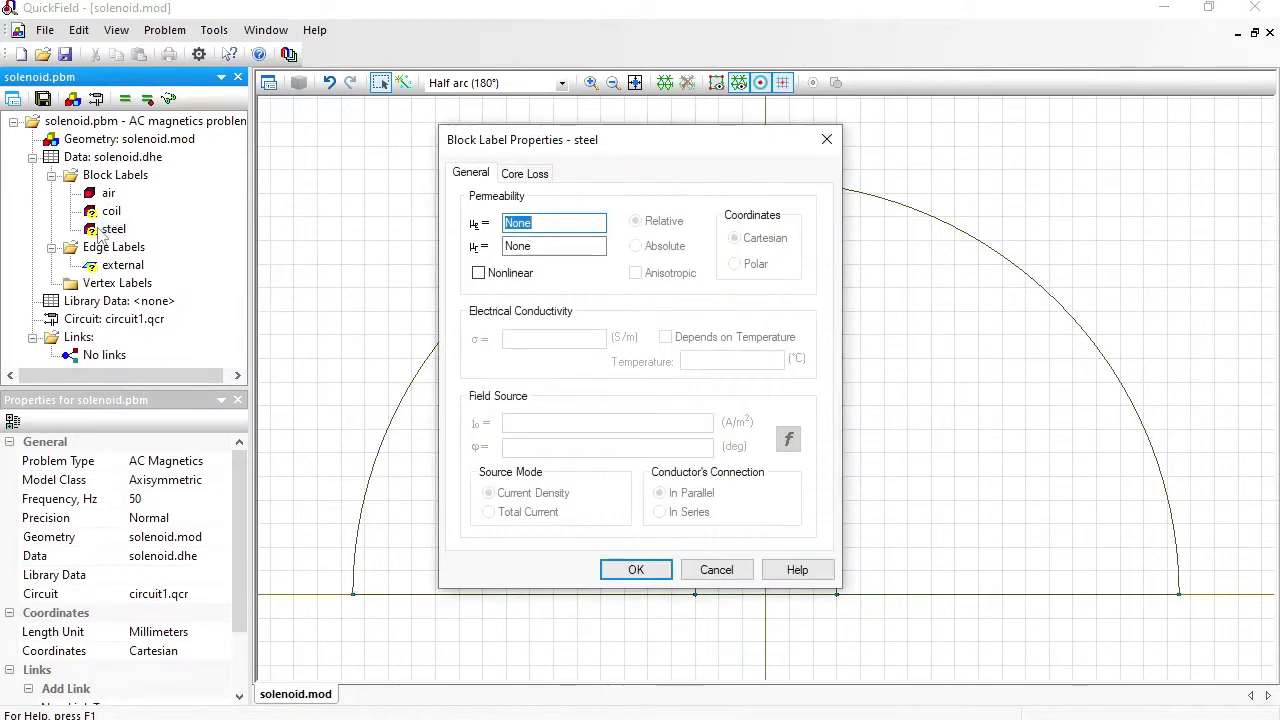
pyautogui.click(479, 280)
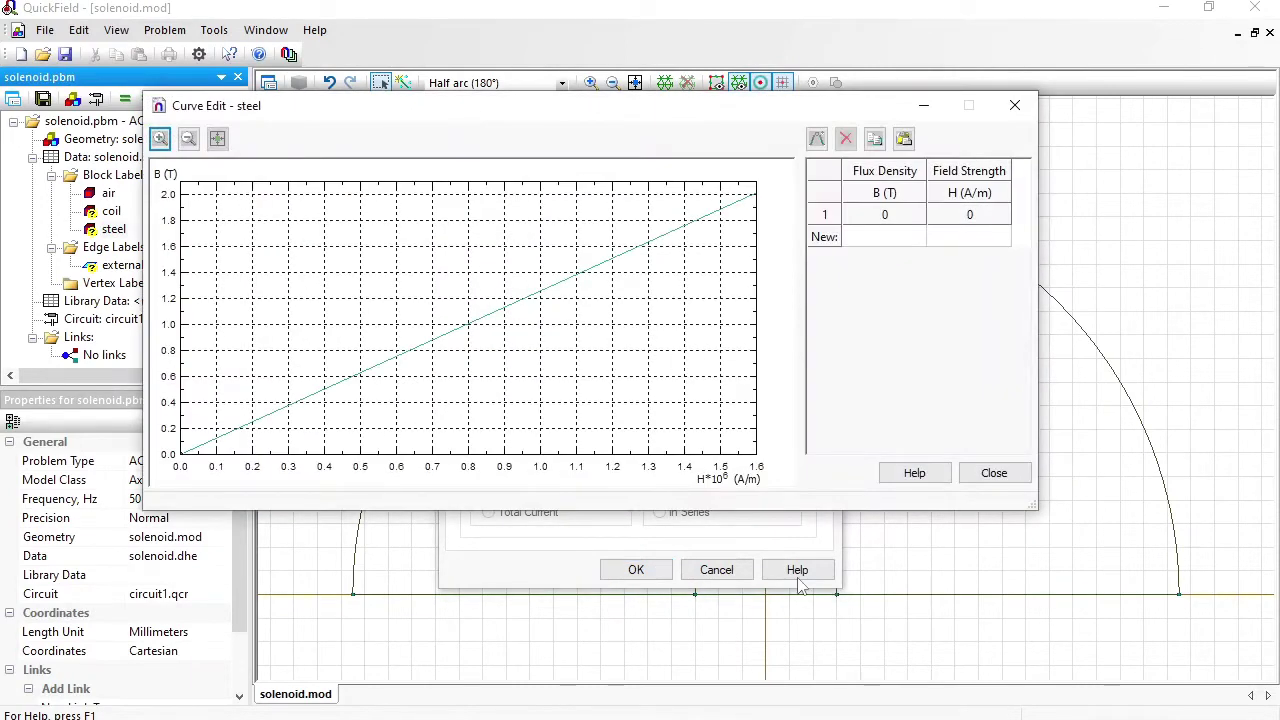
pyautogui.hotkey('alt', 'Tab')
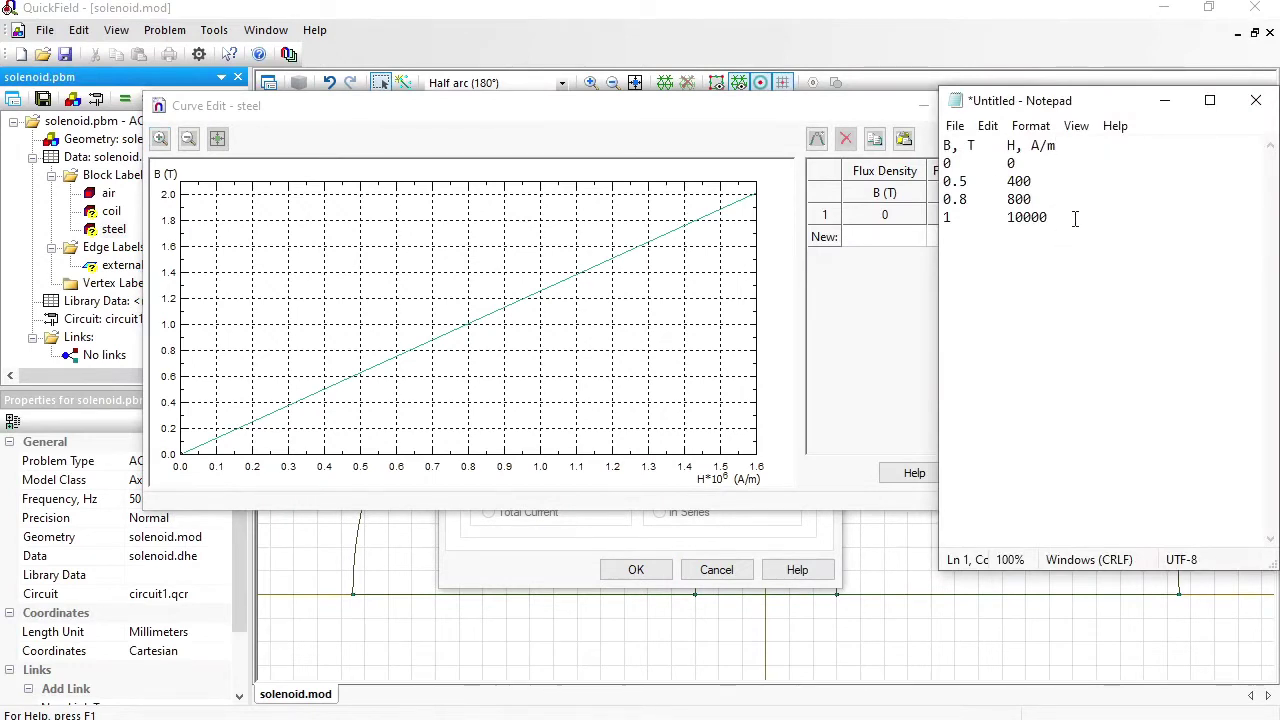
pyautogui.moveTo(1075, 218); pyautogui.dragTo(933, 170)
pyautogui.hotkey('ctrl', 'c')
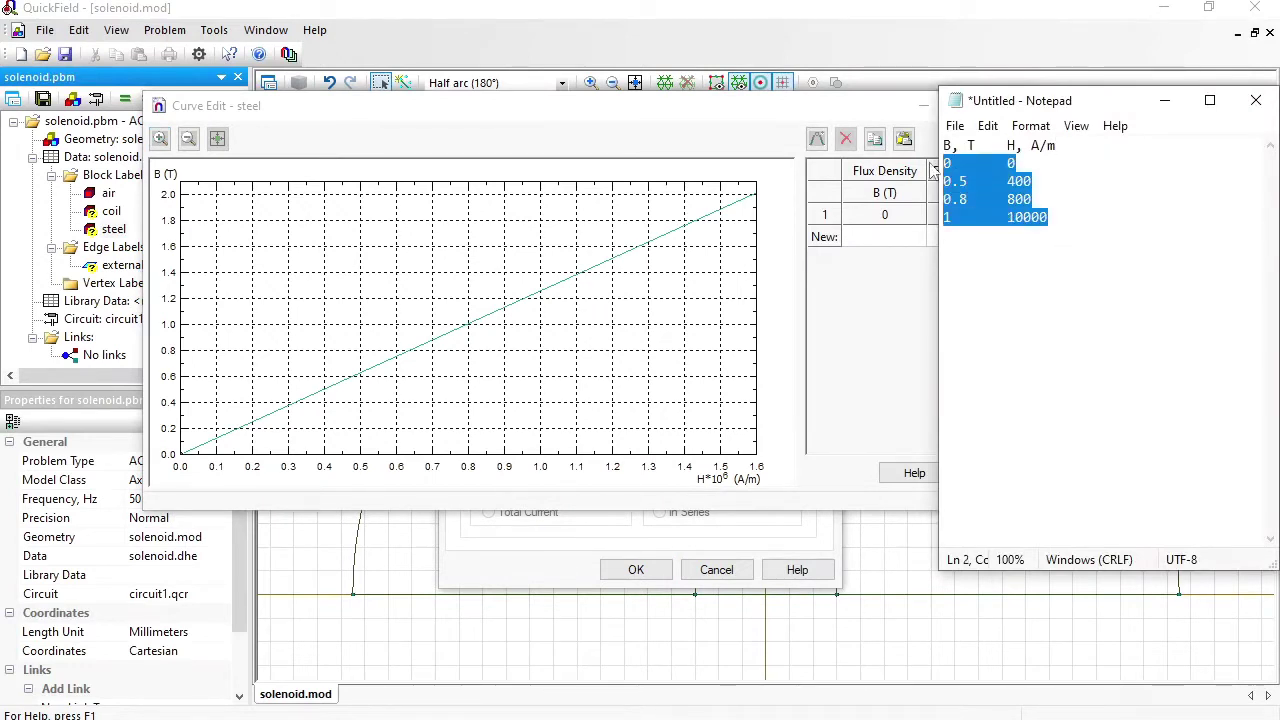
pyautogui.click(875, 237)
pyautogui.hotkey('ctrl', 'v')
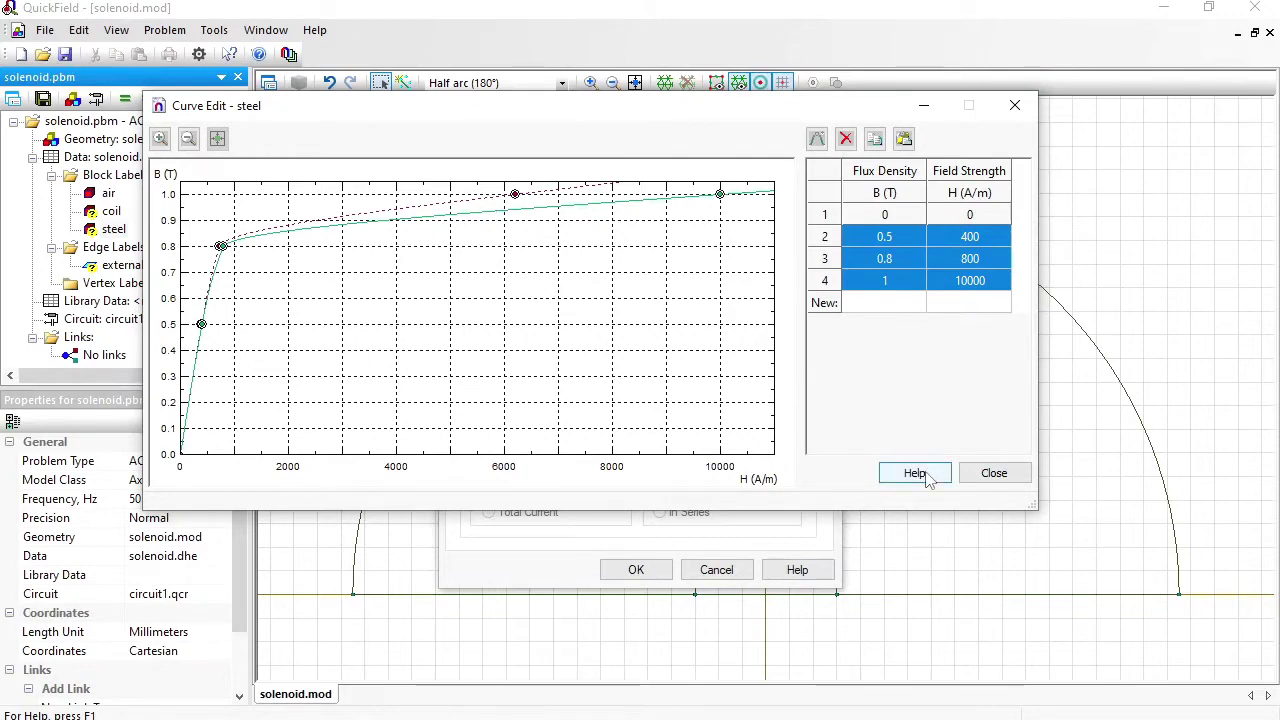
pyautogui.click(1000, 482)
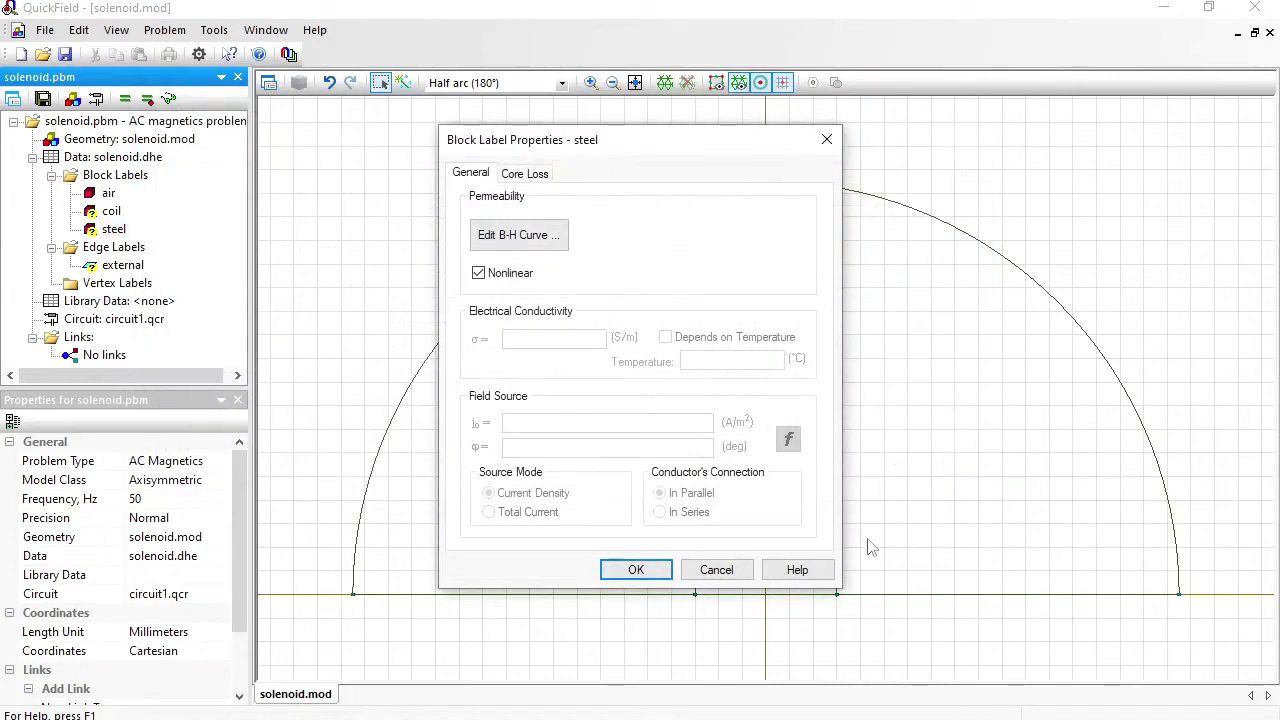
pyautogui.click(640, 571)
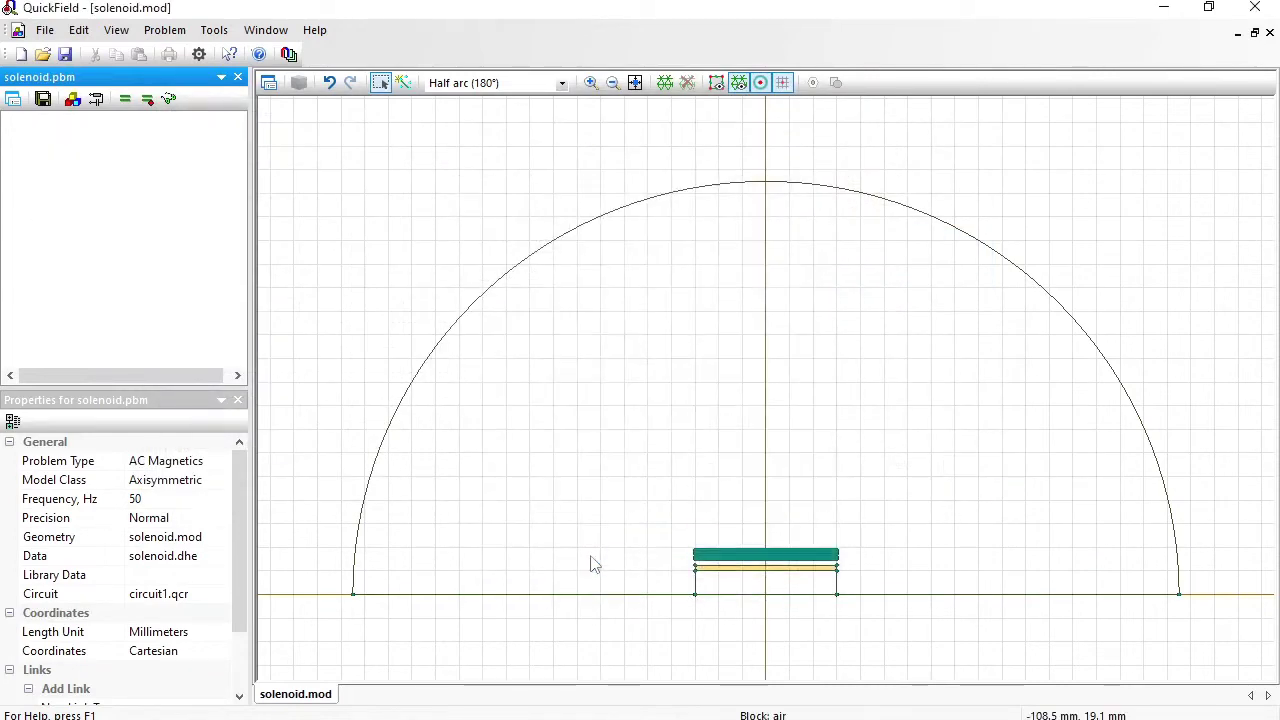
# Step: Give the coil block label a relative permeability of 1, a conductivity of 56e6 S/m and conductors connected in series
pyautogui.doubleClick(108, 211)
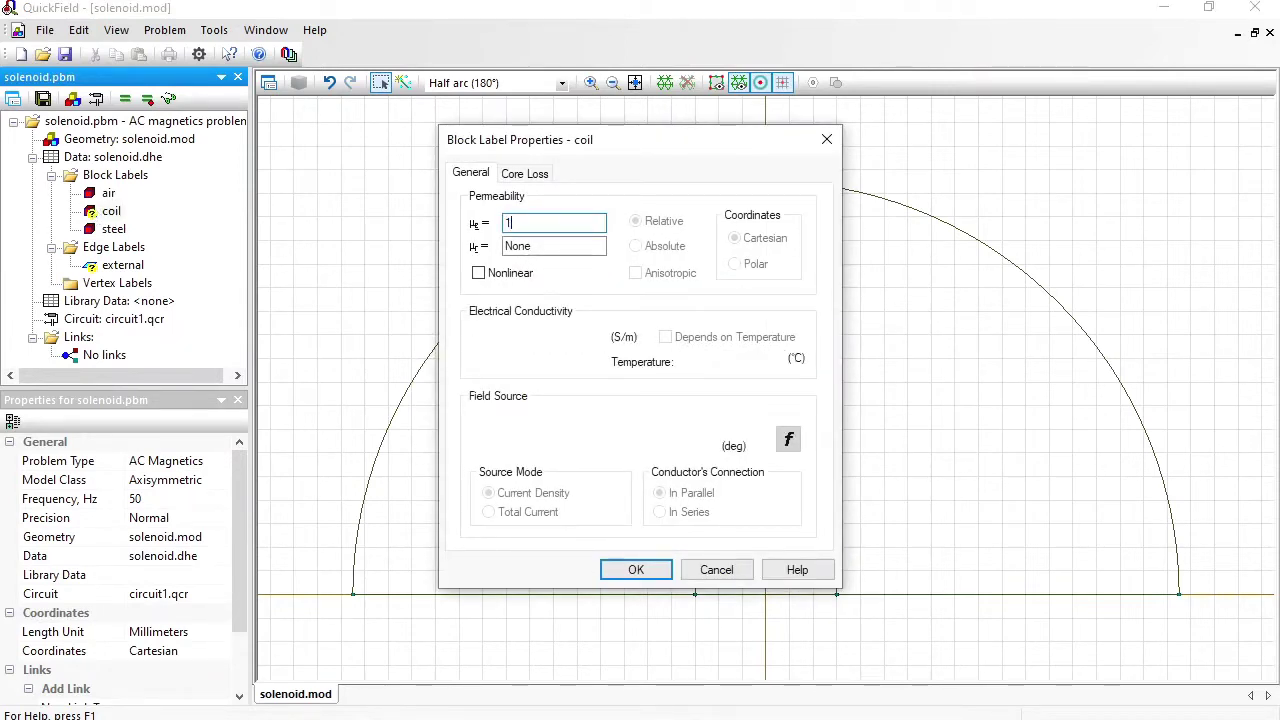
pyautogui.moveTo(524, 340); pyautogui.dragTo(485, 342)
pyautogui.write('5')
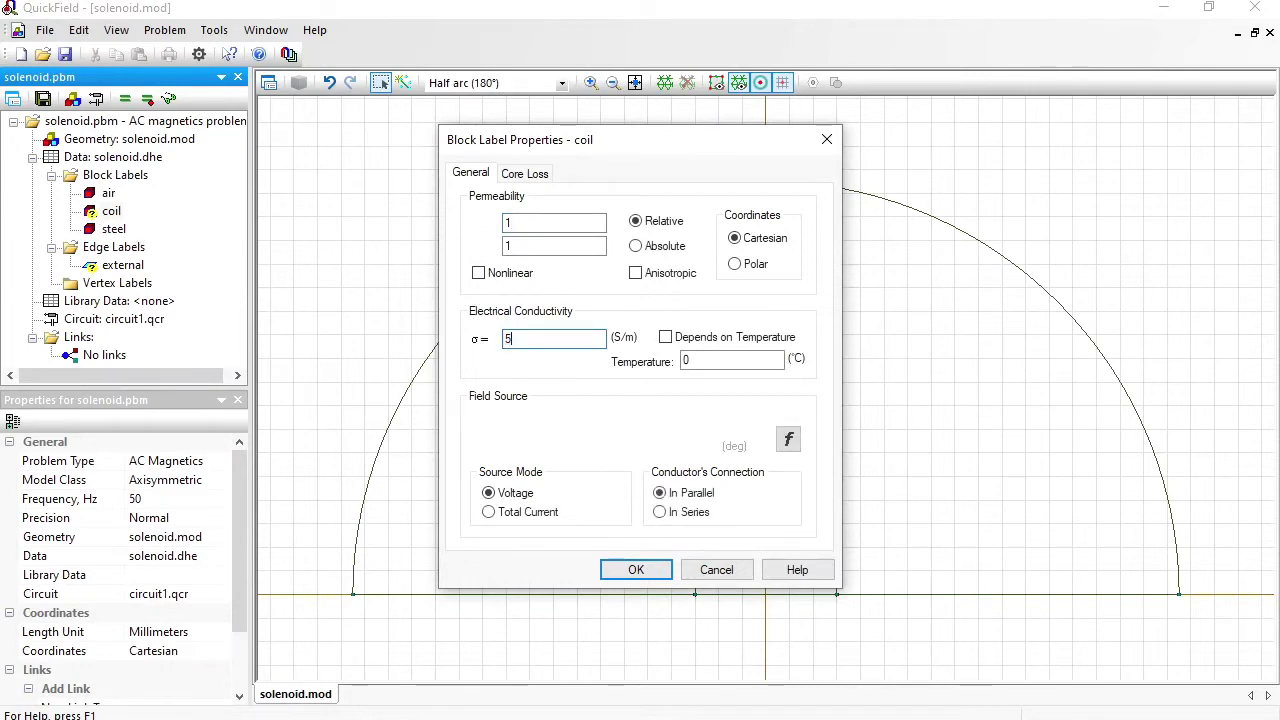
pyautogui.write('6e6')
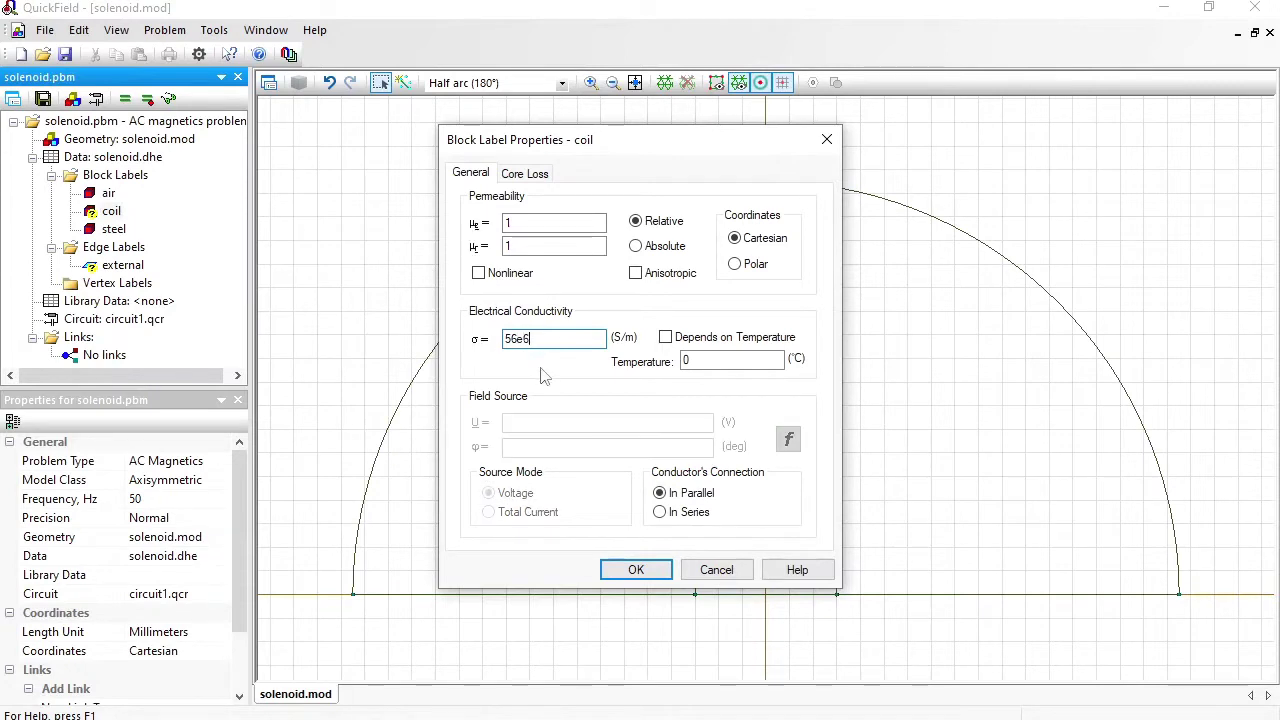
pyautogui.click(660, 512)
pyautogui.click(637, 570)
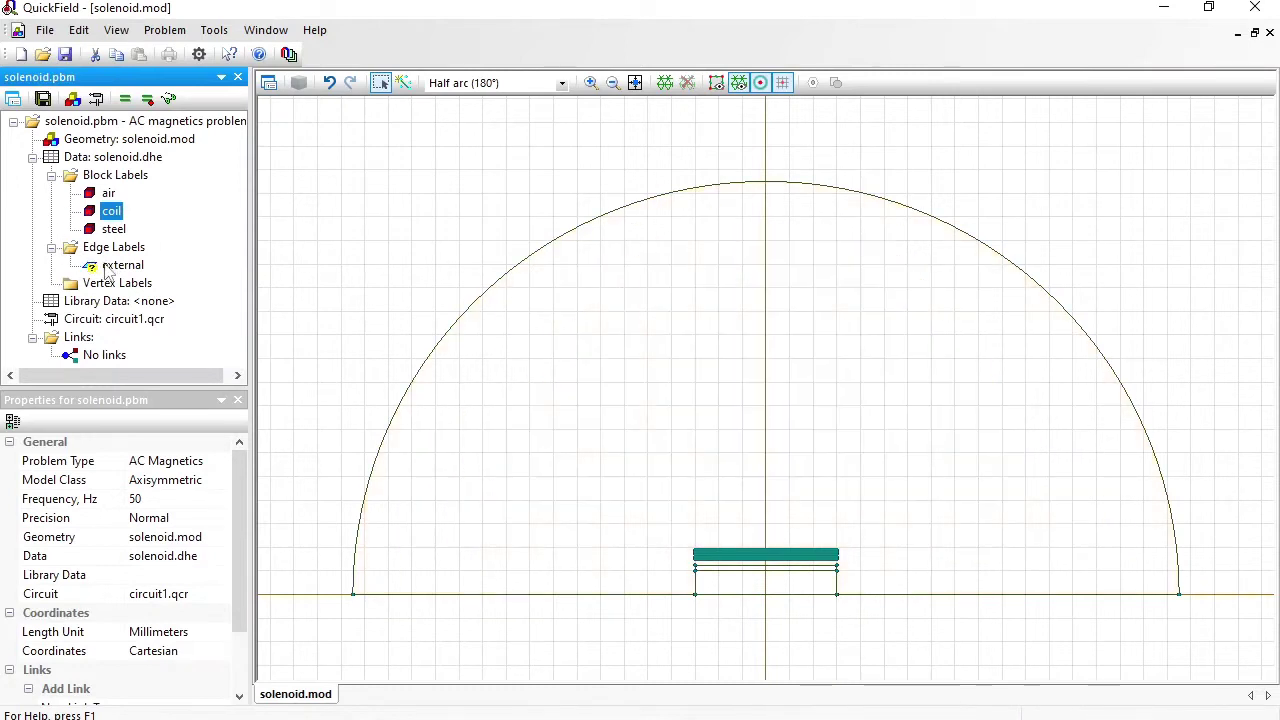
# Step: Apply a magnetic potential boundary condition of 0 Wb to the external edge label
pyautogui.click(110, 266)
pyautogui.doubleClick(110, 266)
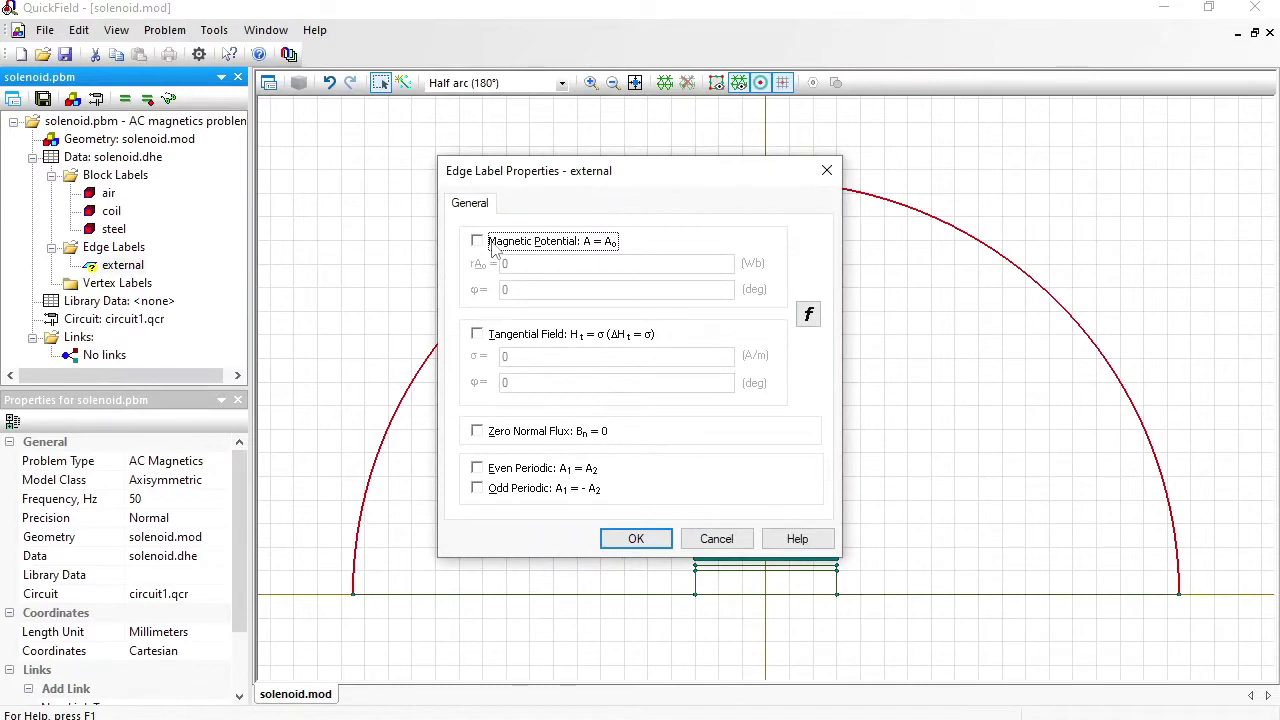
pyautogui.click(477, 243)
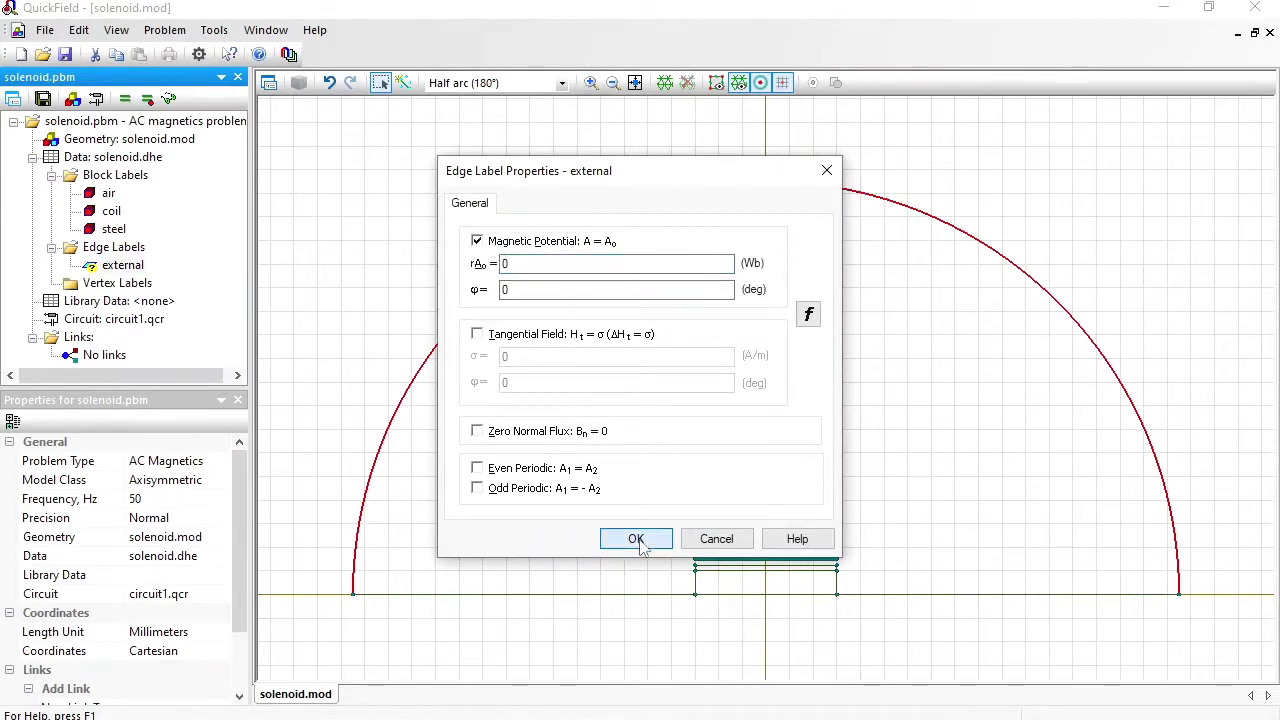
pyautogui.click(636, 539)
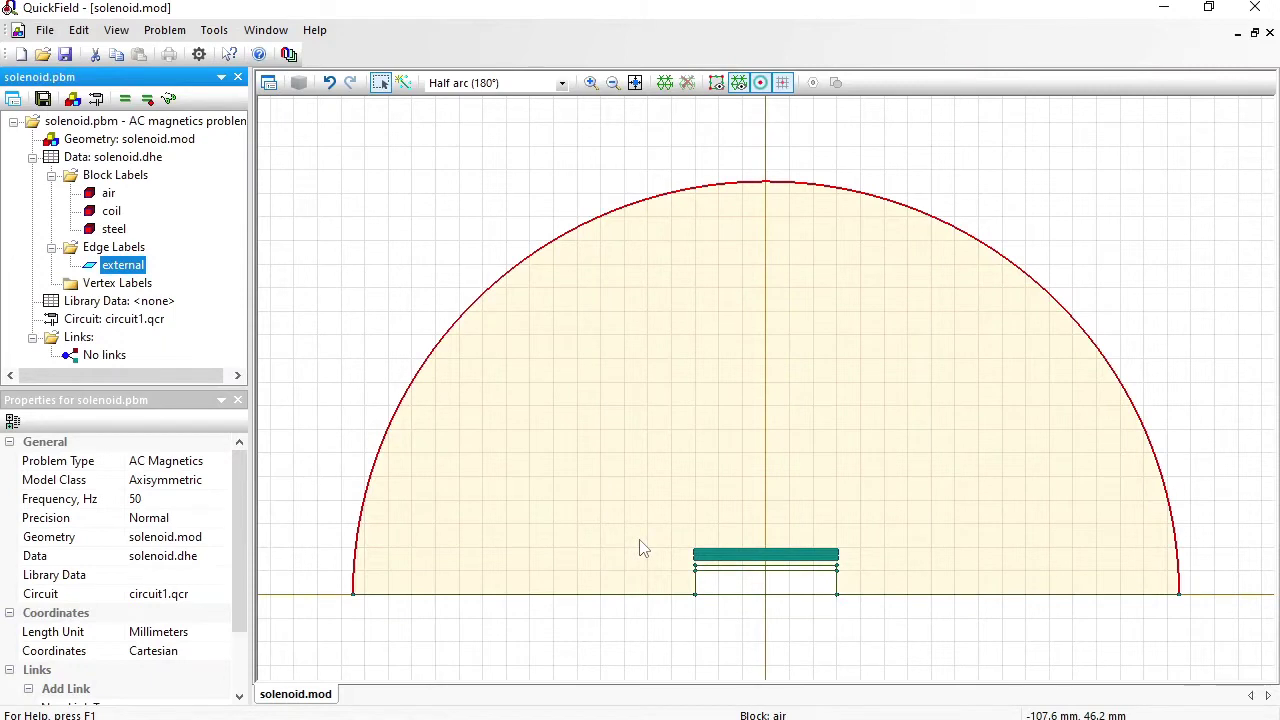
# Step: Create the circuit file circuit1.qcr and place the coil block label in the schematic as a circuit element
pyautogui.doubleClick(146, 322)
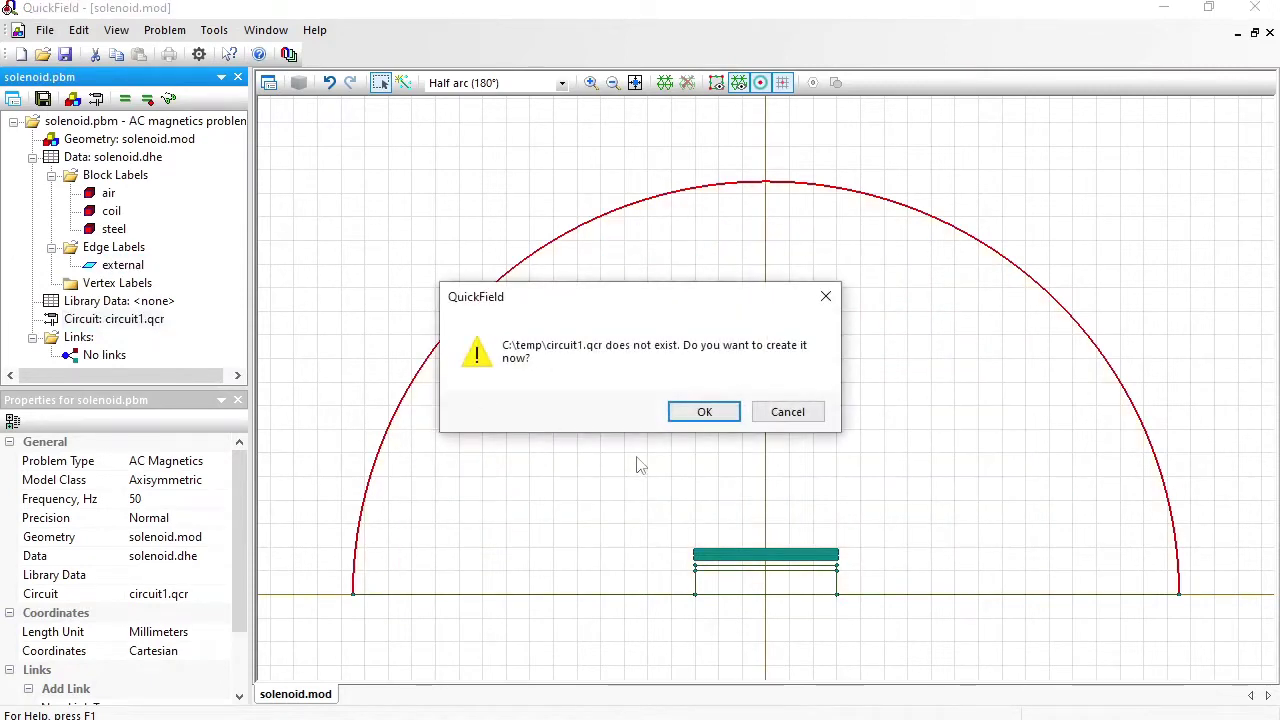
pyautogui.click(704, 412)
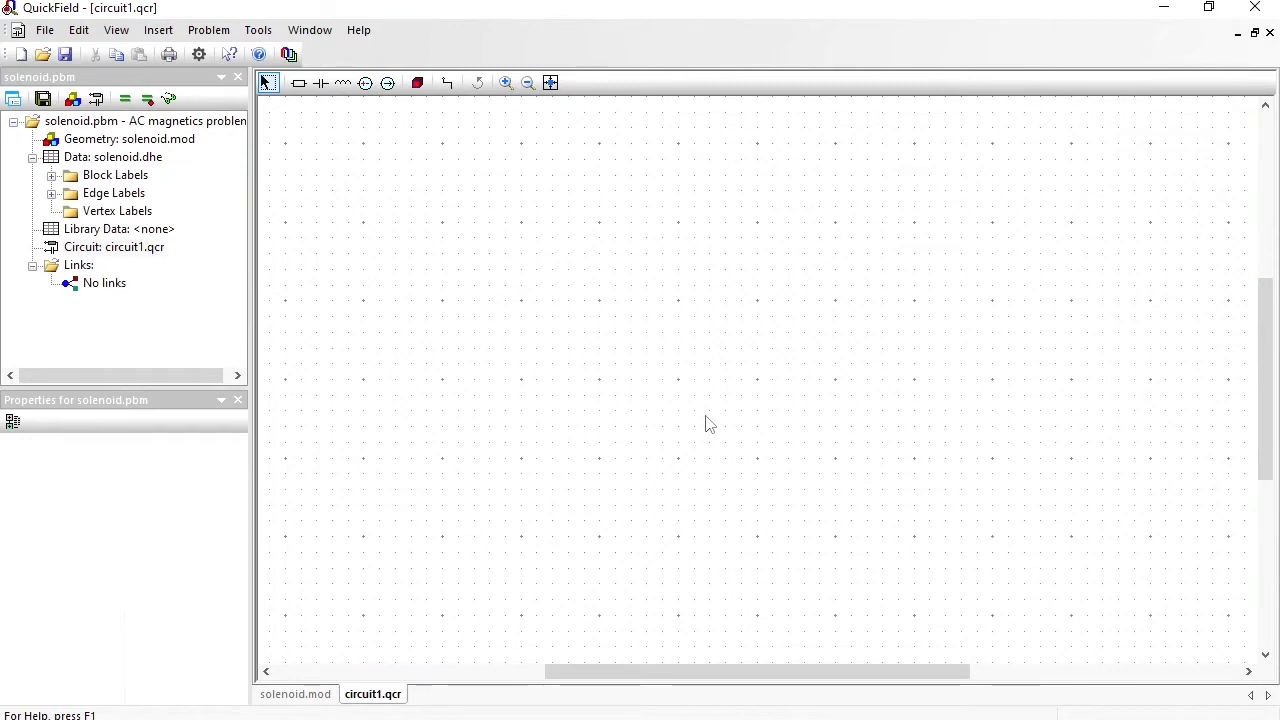
pyautogui.click(51, 175)
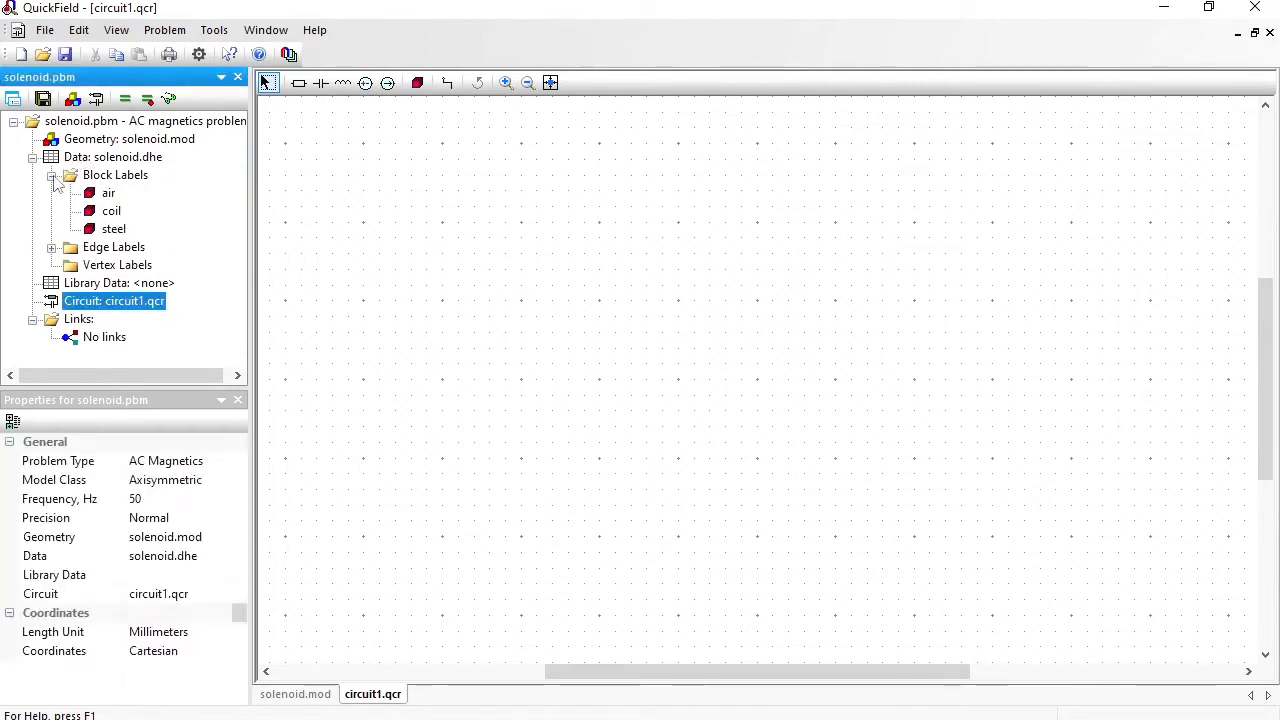
pyautogui.moveTo(104, 212); pyautogui.dragTo(578, 230)
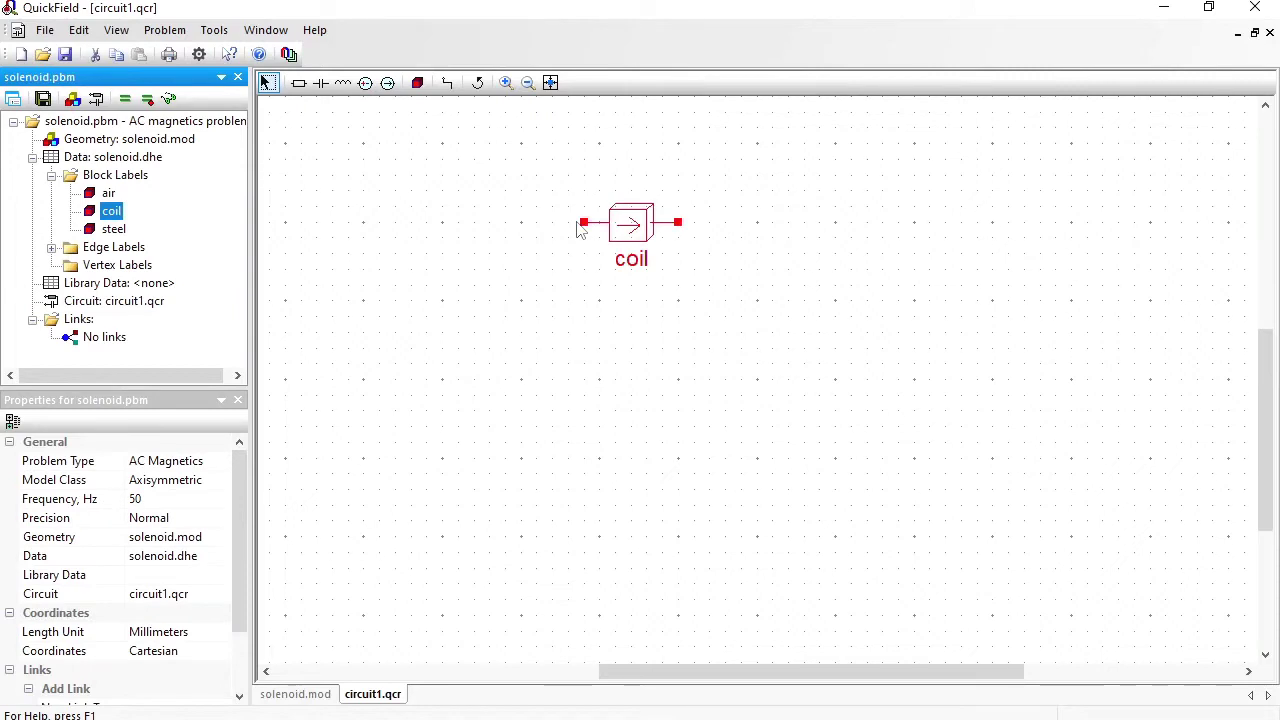
# Step: Place a resistor and a capacitor in the schematic, in line to the left of the coil element
pyautogui.click(298, 84)
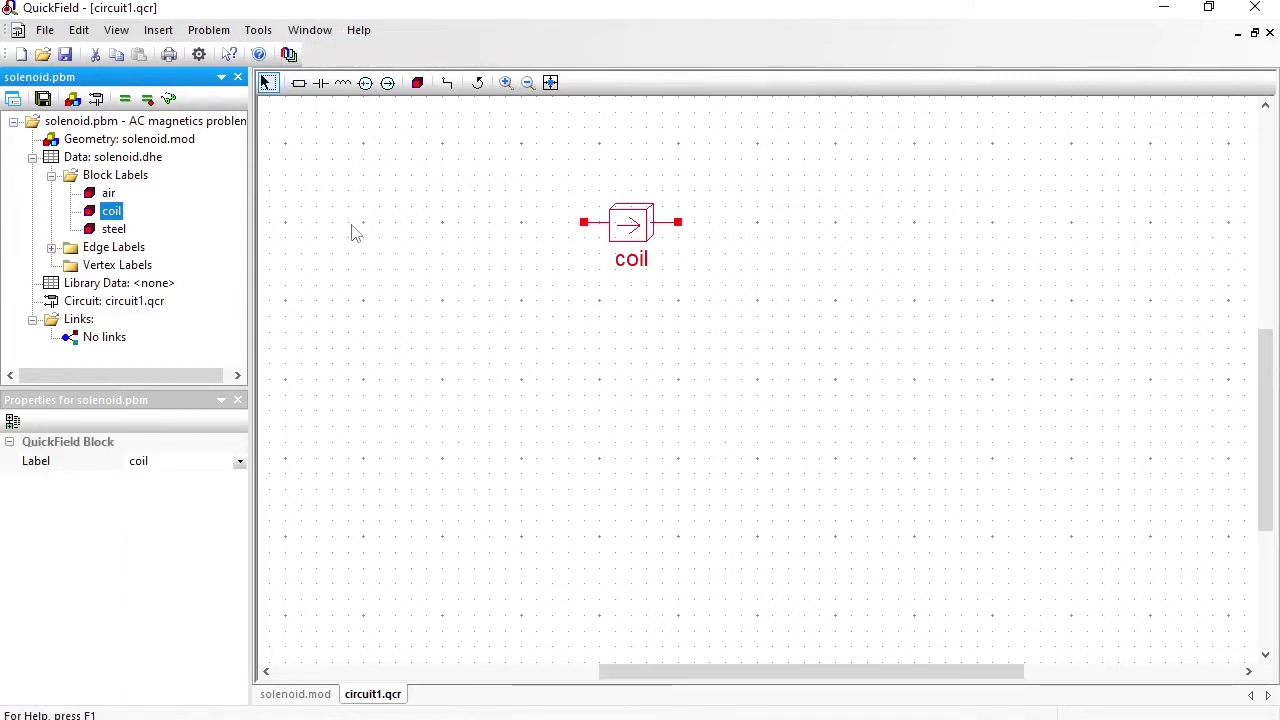
pyautogui.click(299, 84)
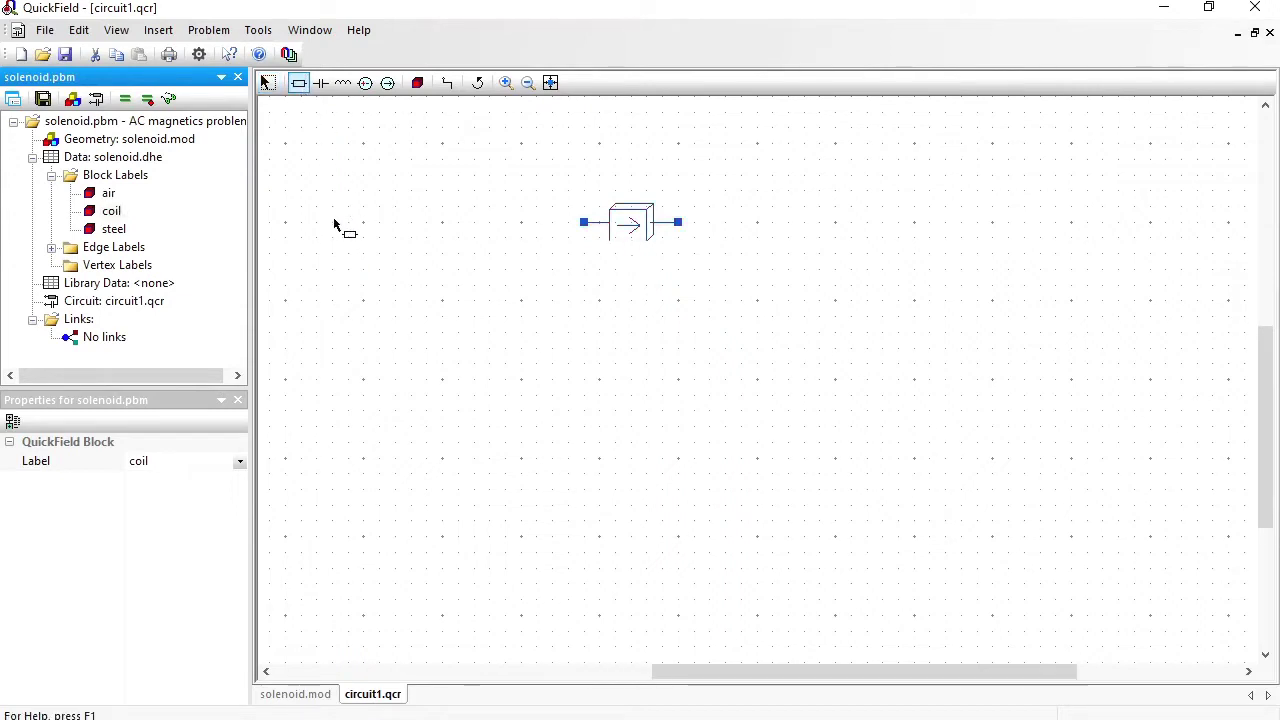
pyautogui.click(333, 222)
pyautogui.click(320, 84)
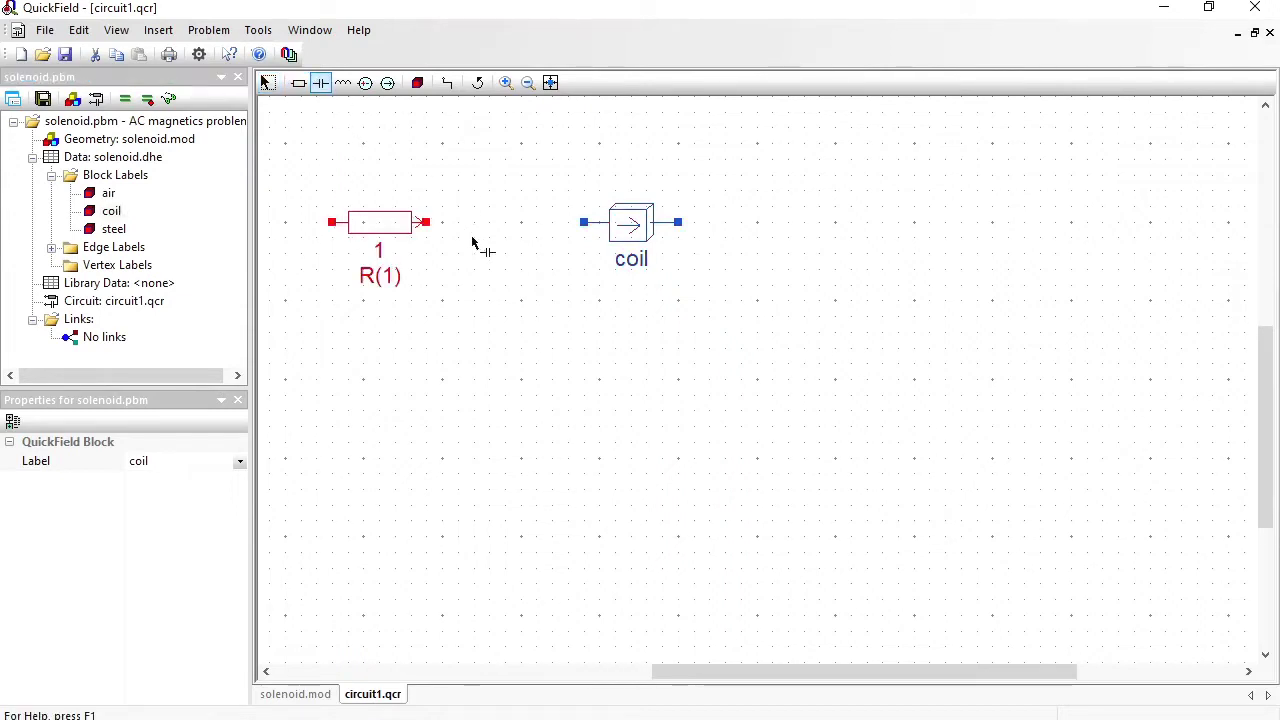
pyautogui.click(473, 223)
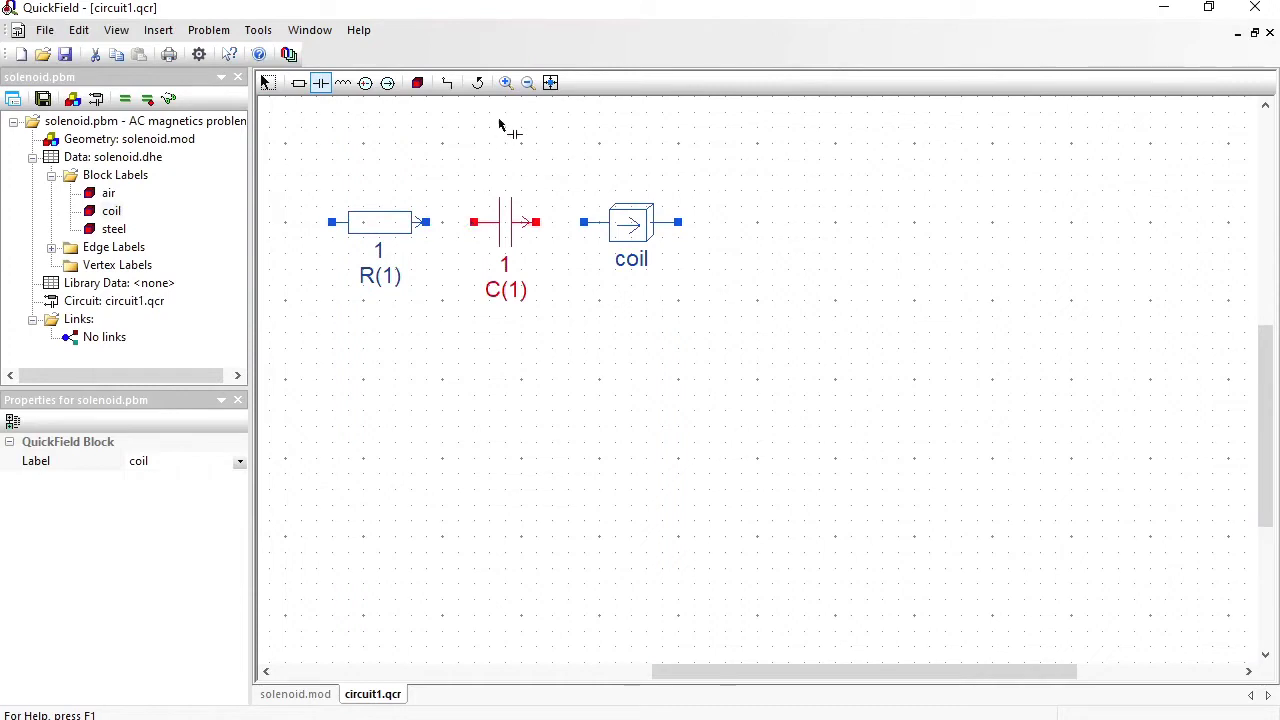
# Step: Rotate the capacitor to vertical with its arrow pointing down and align its upper terminal with the resistor and coil
pyautogui.click(477, 83)
pyautogui.click(477, 83)
pyautogui.click(477, 83)
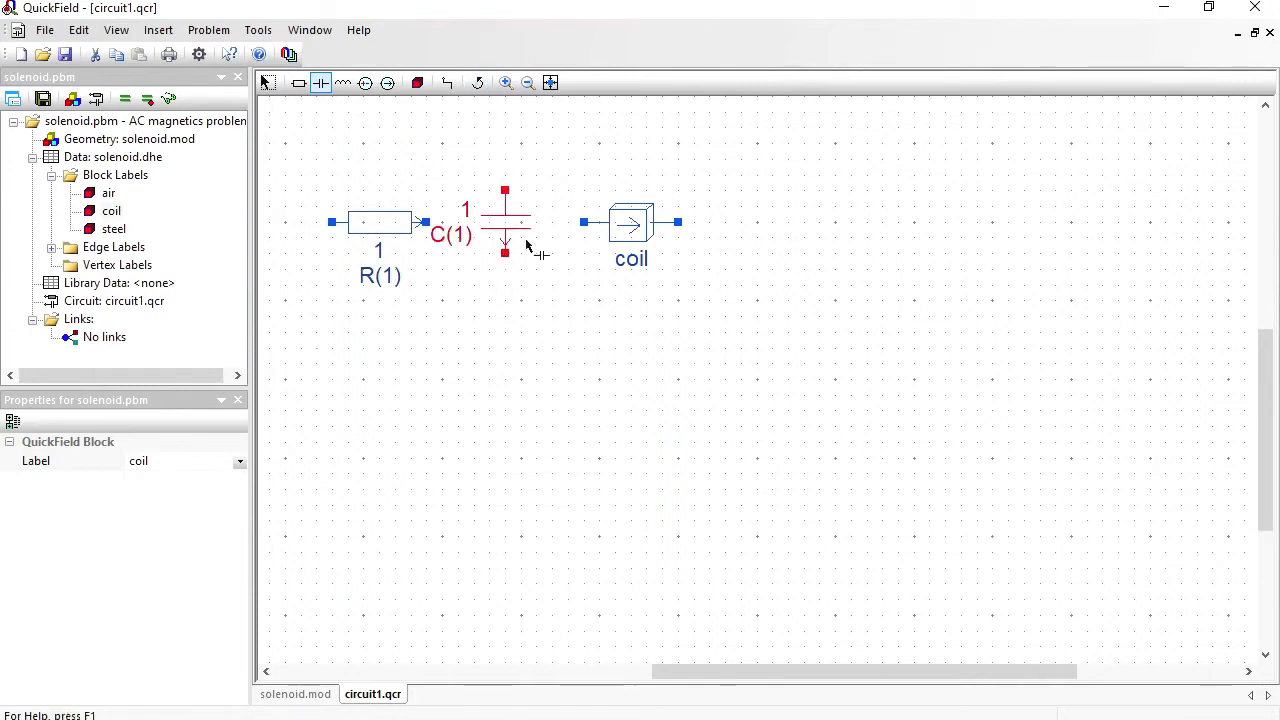
pyautogui.moveTo(506, 240); pyautogui.dragTo(508, 270)
# Step: Shift the resistor, capacitor and coil together to the right to make room for a source
pyautogui.click(268, 83)
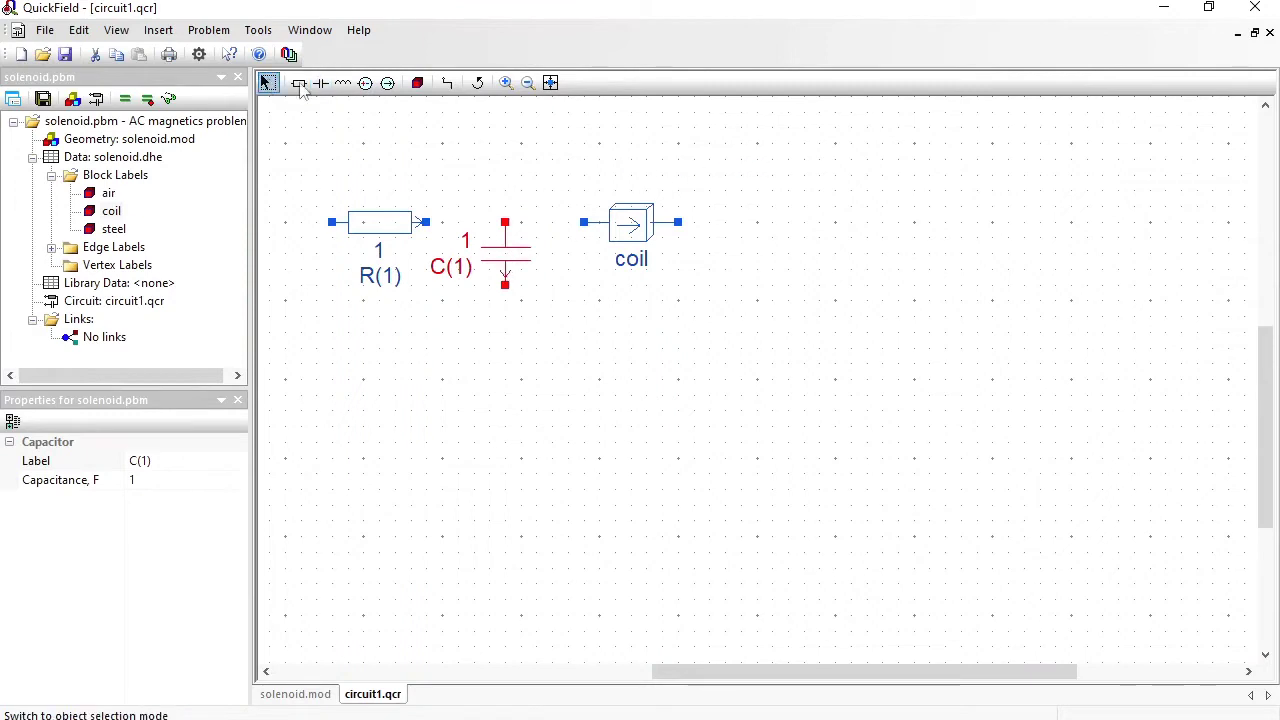
pyautogui.moveTo(771, 178); pyautogui.dragTo(316, 372)
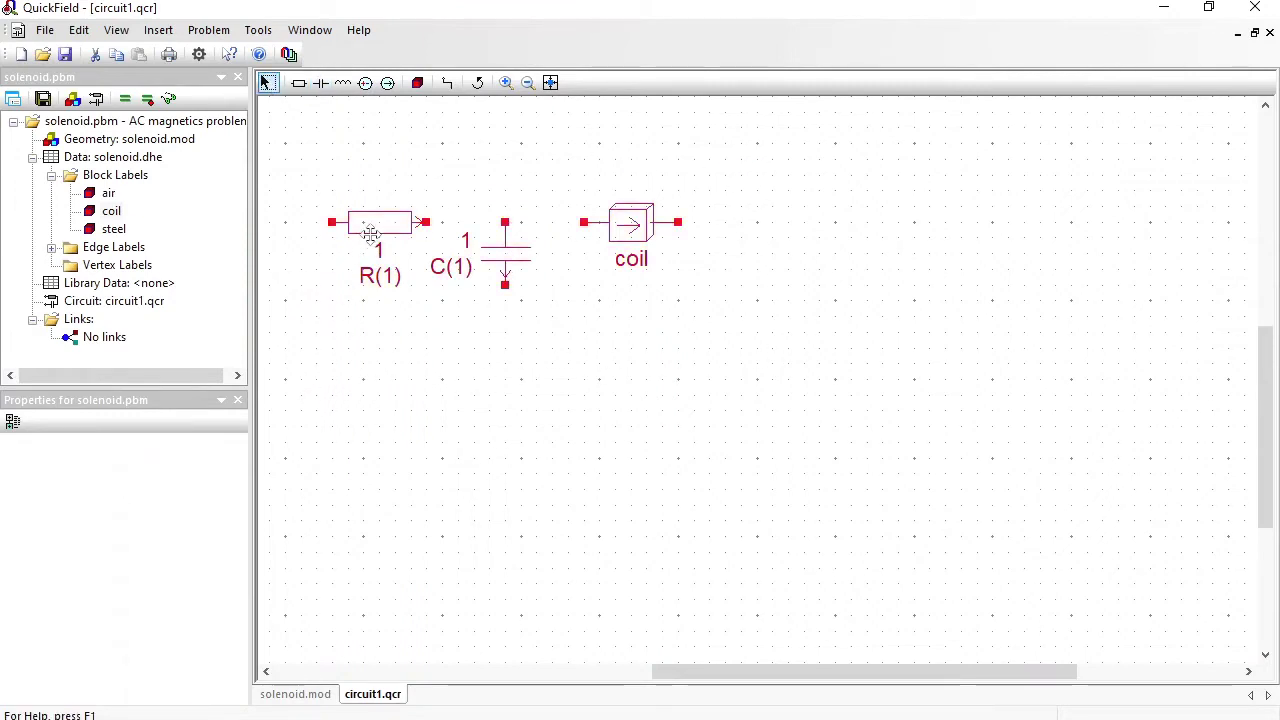
pyautogui.moveTo(370, 233); pyautogui.dragTo(558, 217)
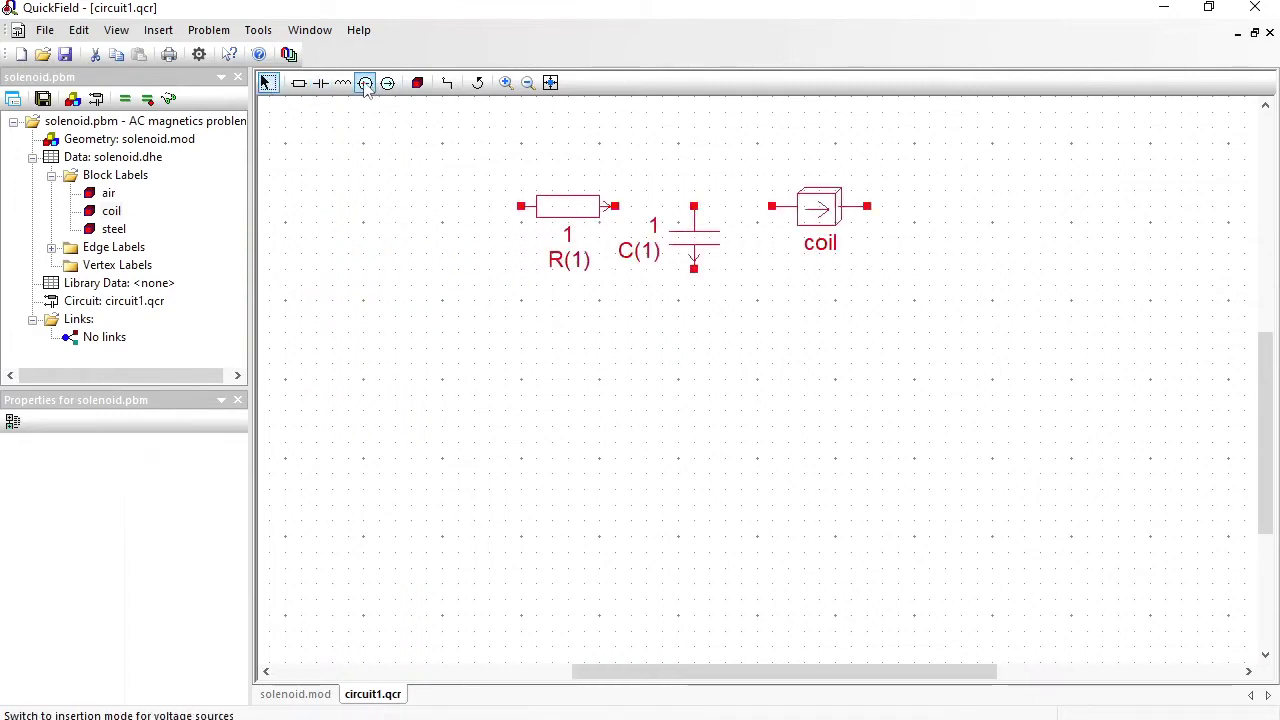
# Step: Add a voltage source and attach its positive terminal to the free end of the resistor
pyautogui.click(365, 83)
pyautogui.click(348, 253)
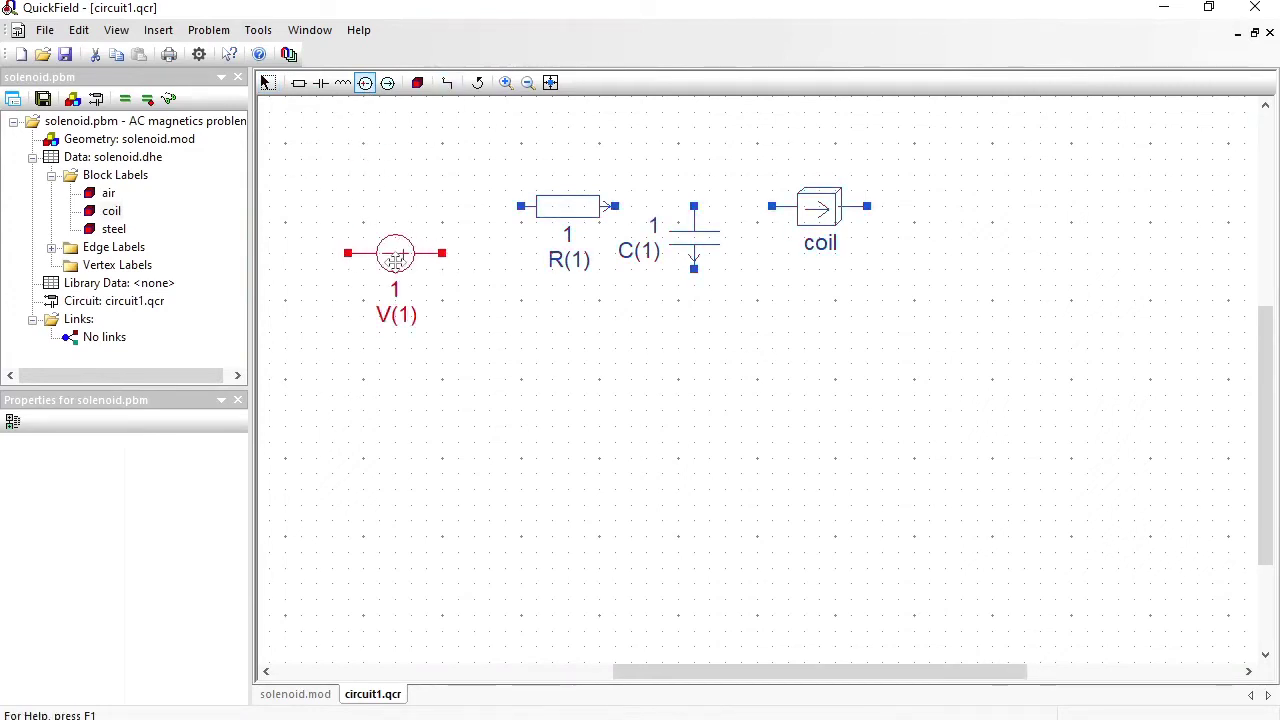
pyautogui.moveTo(396, 260); pyautogui.dragTo(466, 222)
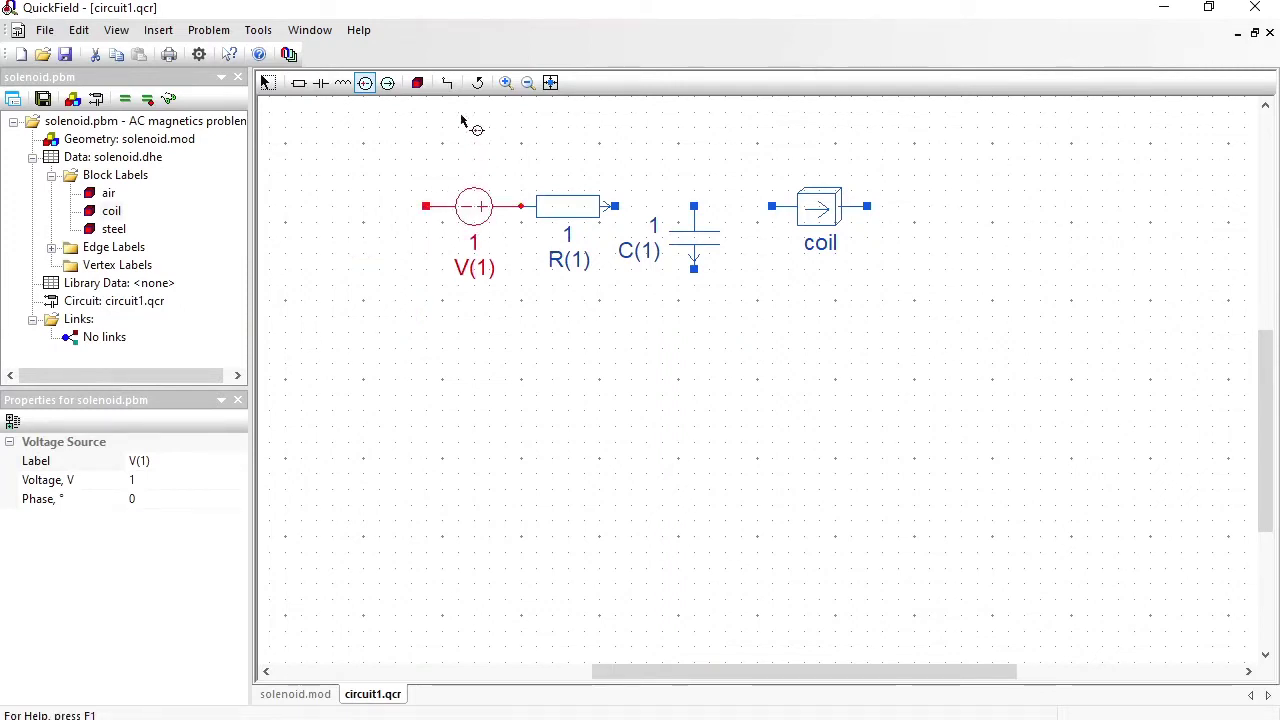
# Step: Wire the resistor to the capacitor and coil, and close the circuit with a return wire from coil to source that includes the capacitor's lower terminal
pyautogui.click(447, 83)
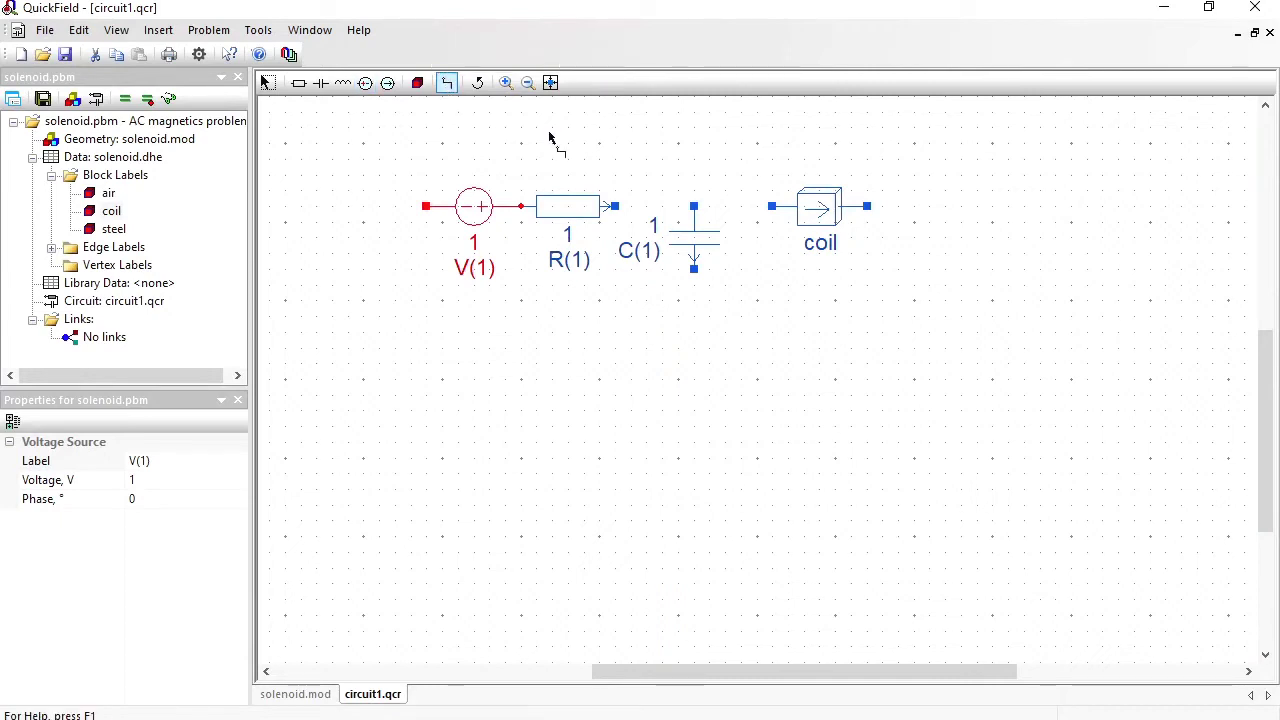
pyautogui.moveTo(614, 206); pyautogui.dragTo(771, 207)
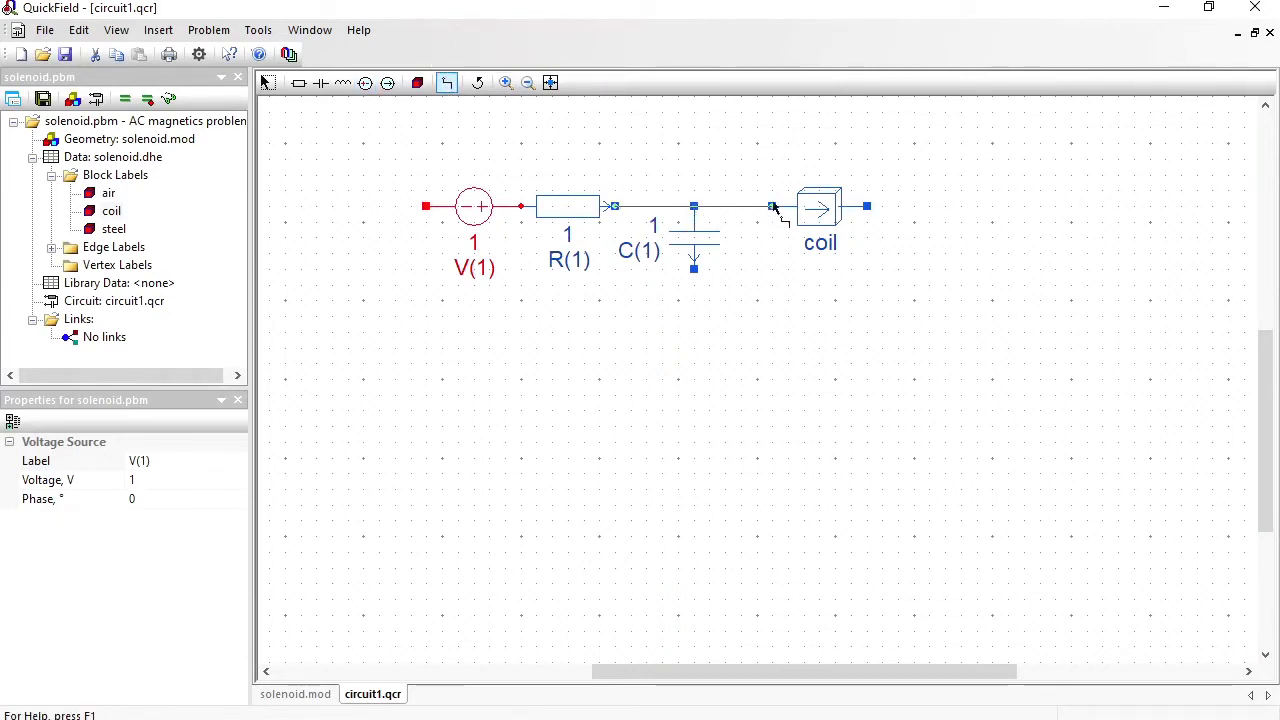
pyautogui.moveTo(870, 212)
pyautogui.mouseDown()
pyautogui.moveTo(883, 284)
pyautogui.moveTo(868, 322)
pyautogui.moveTo(423, 297)
pyautogui.moveTo(426, 206)
pyautogui.mouseUp()
pyautogui.moveTo(695, 278); pyautogui.dragTo(699, 316)
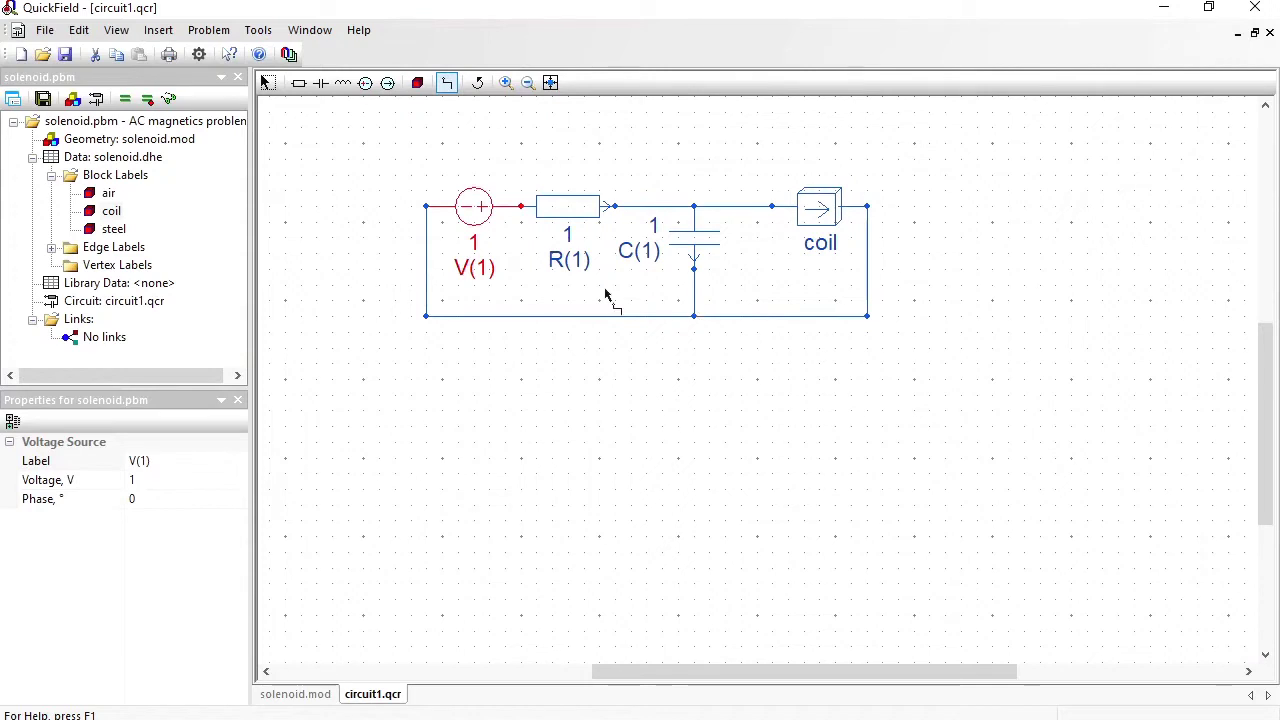
# Step: Relabel the resistor as R and set its resistance to 0.005 Ohm
pyautogui.click(267, 82)
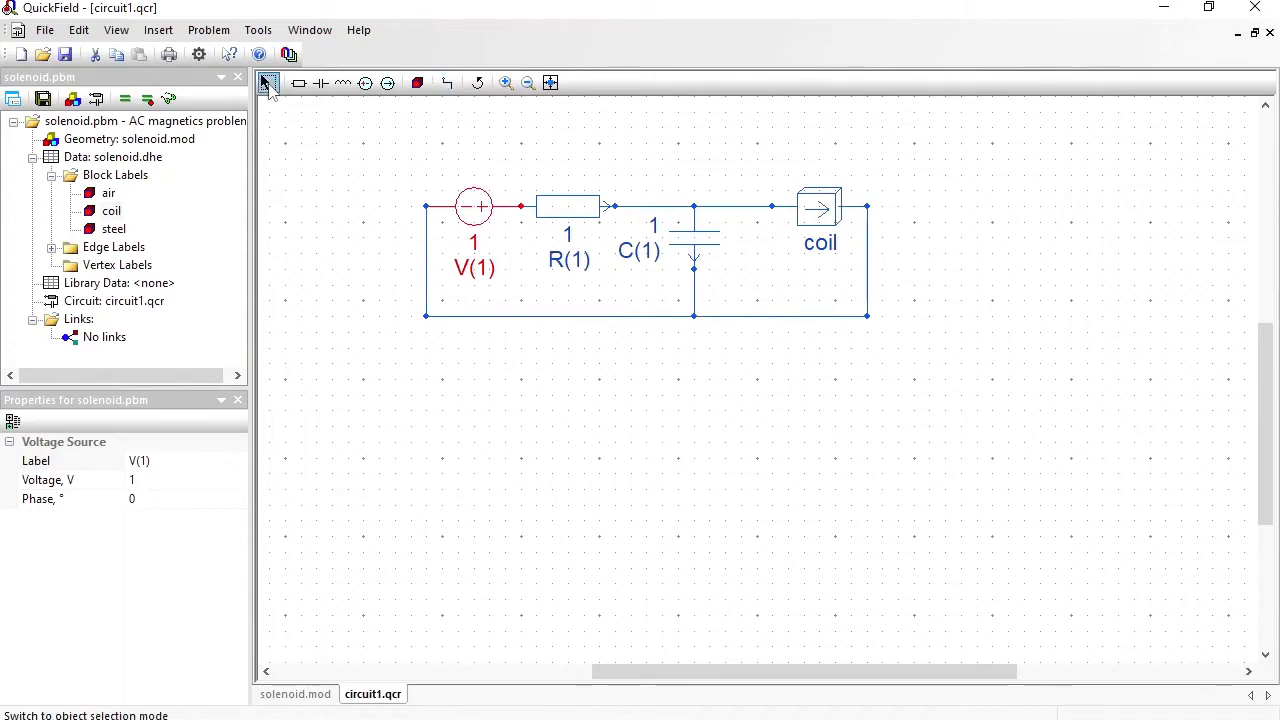
pyautogui.doubleClick(572, 208)
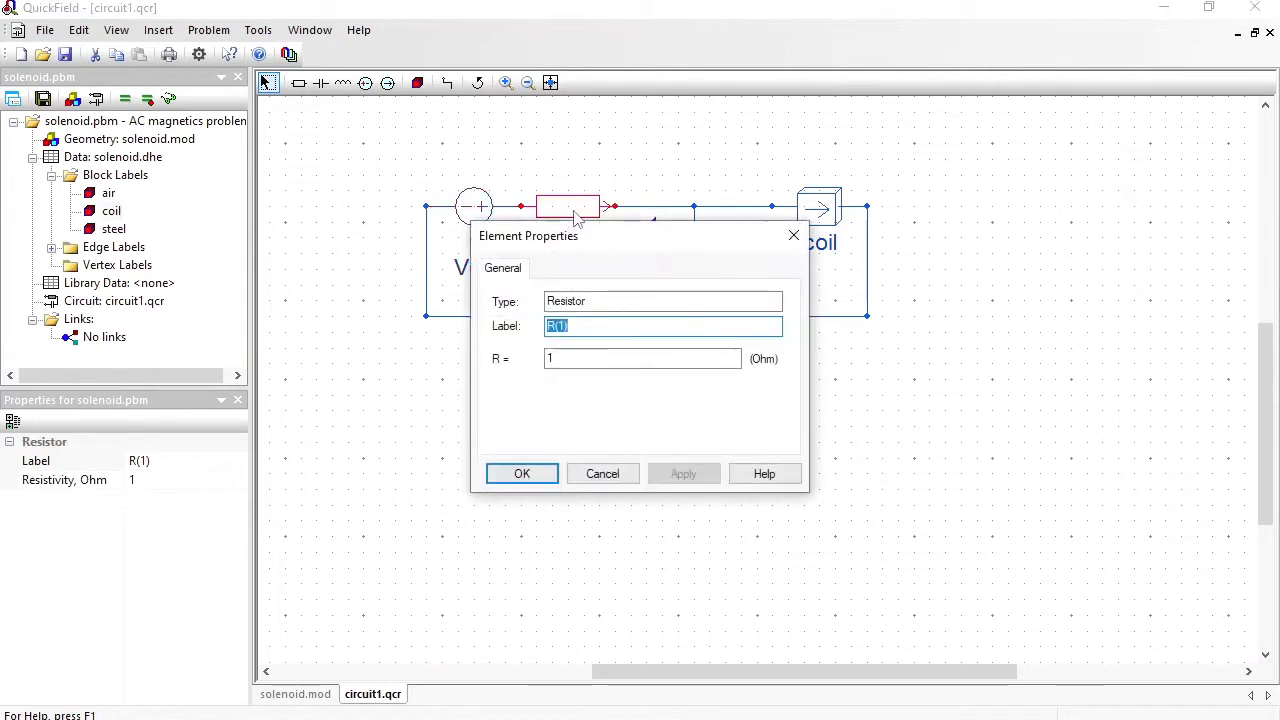
pyautogui.click(578, 327)
pyautogui.press('BackSpace')
pyautogui.press('BackSpace')
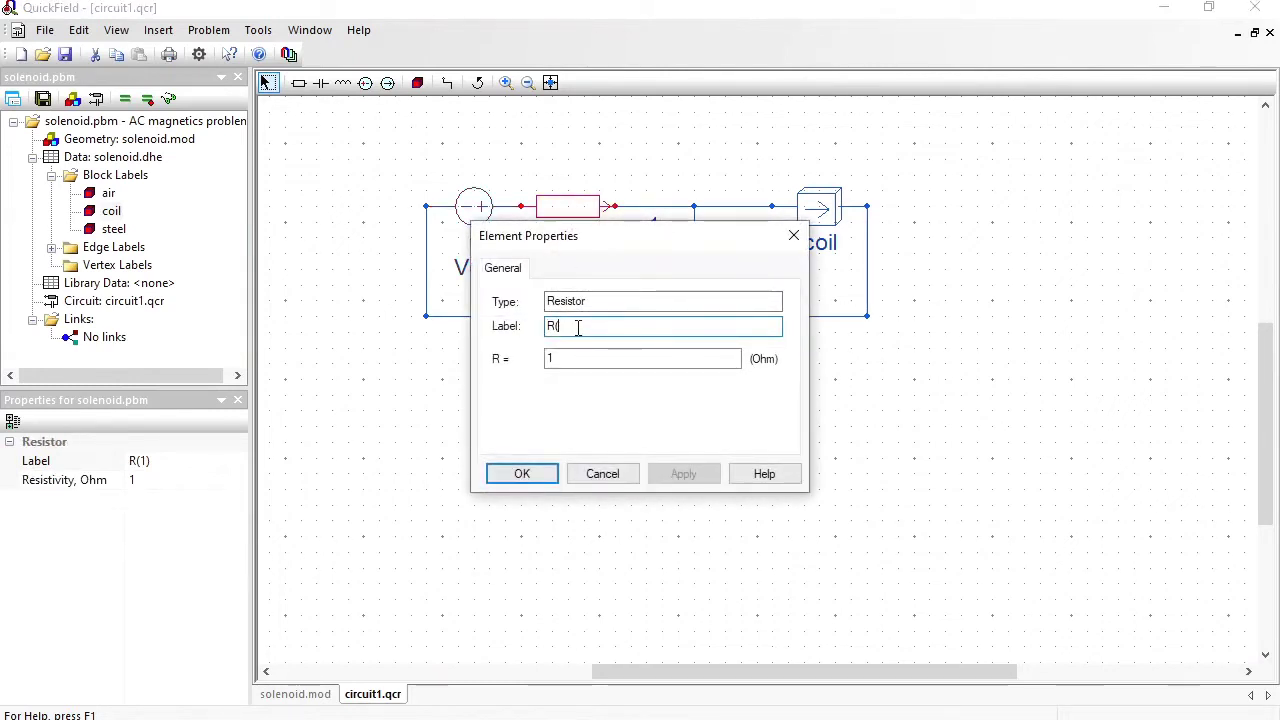
pyautogui.press('BackSpace')
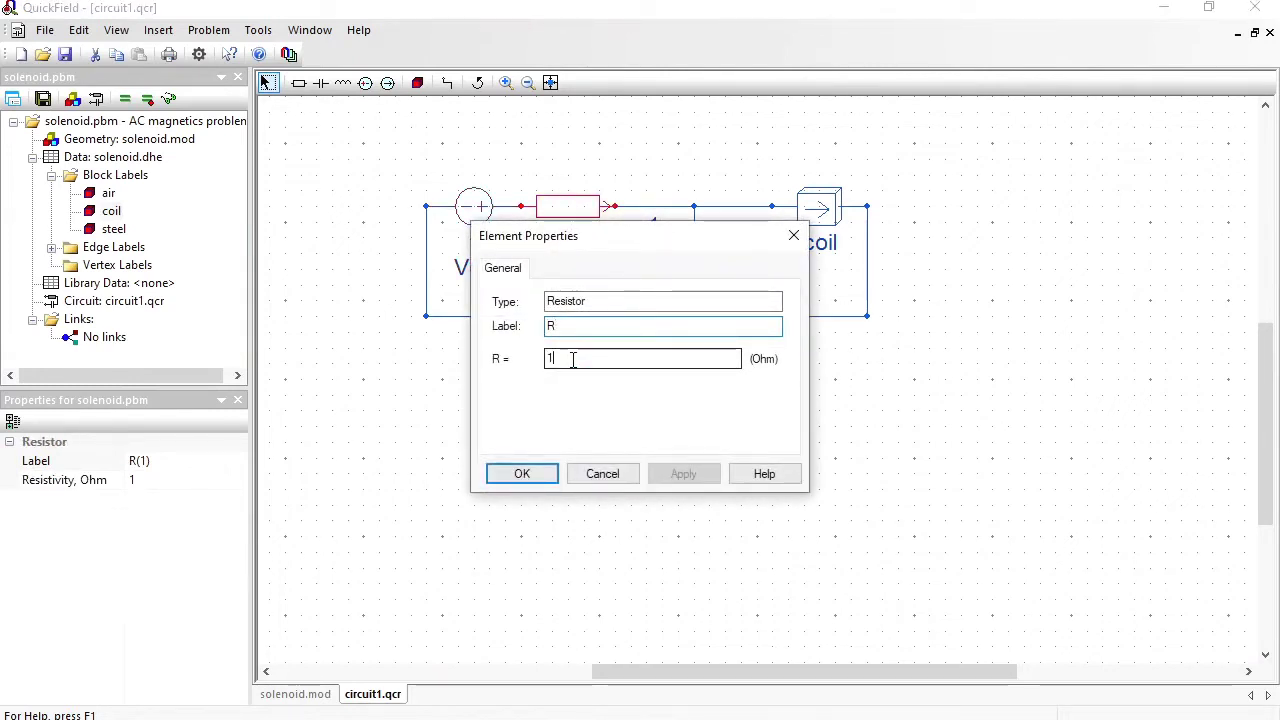
pyautogui.click(573, 360)
pyautogui.press('BackSpace')
pyautogui.write('0.005')
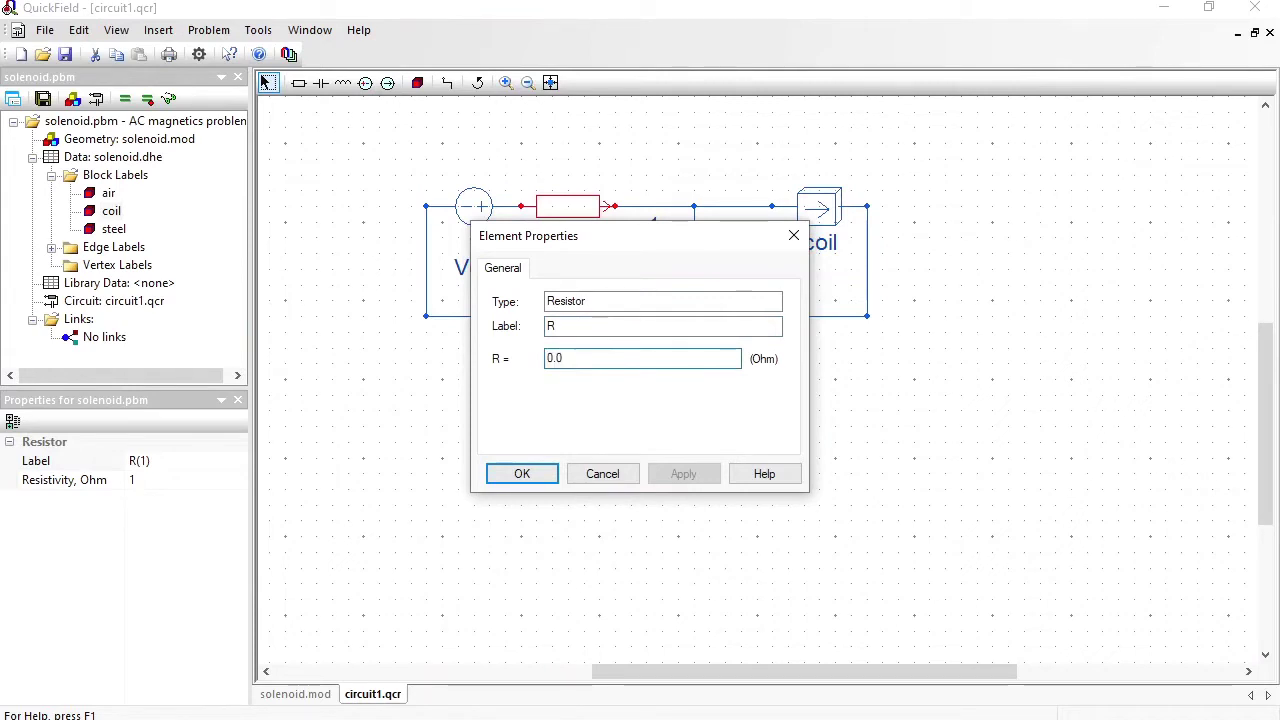
pyautogui.click(522, 474)
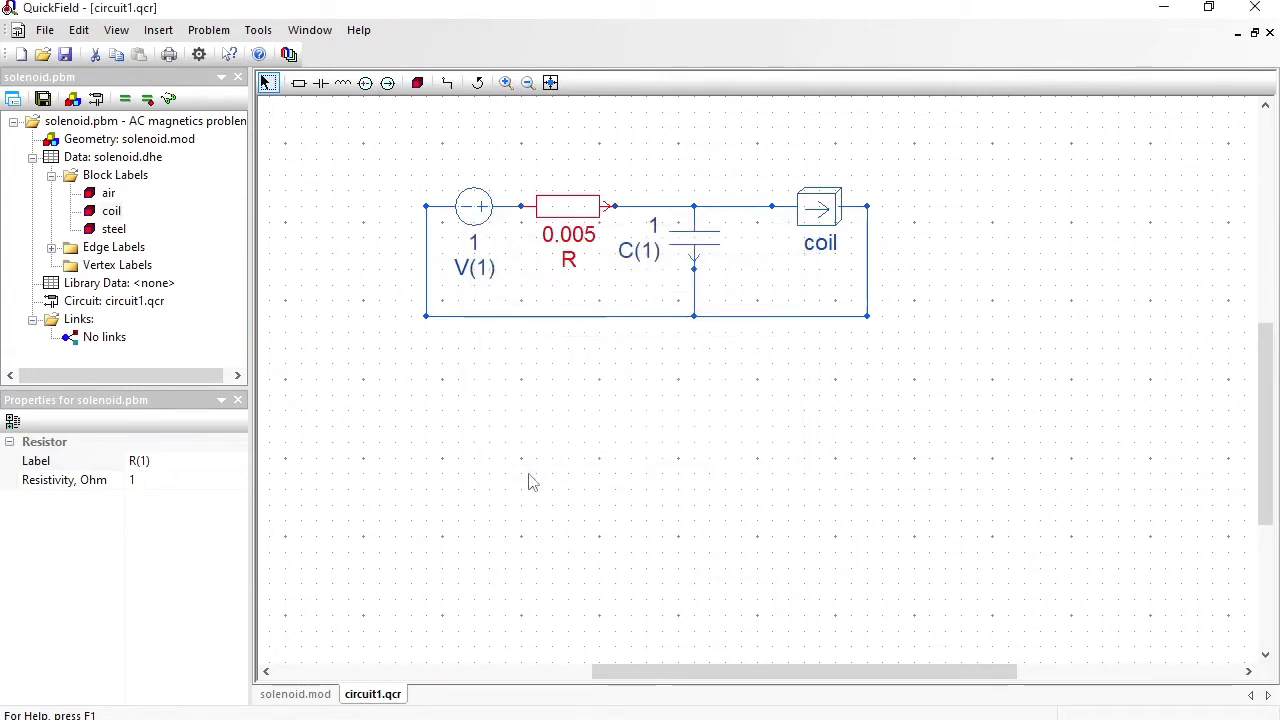
# Step: Set the capacitor's capacitance to 5e-6 F and relabel it as C
pyautogui.doubleClick(695, 238)
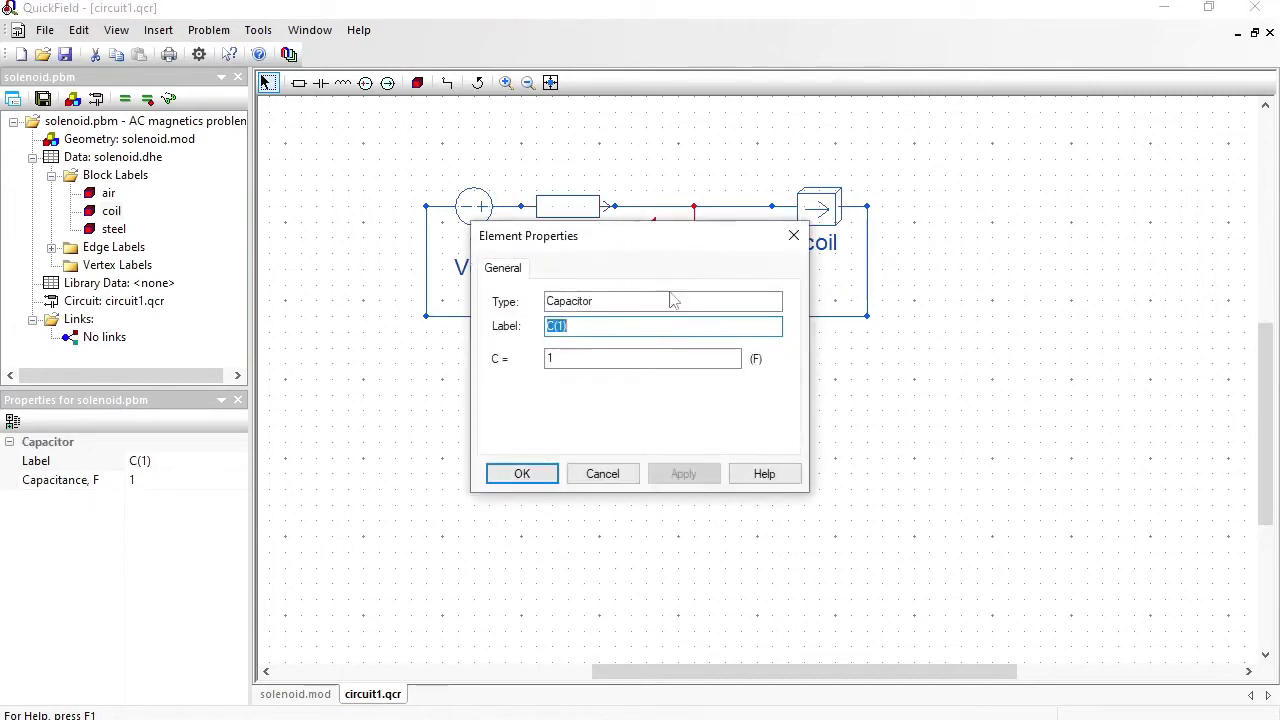
pyautogui.press('Tab')
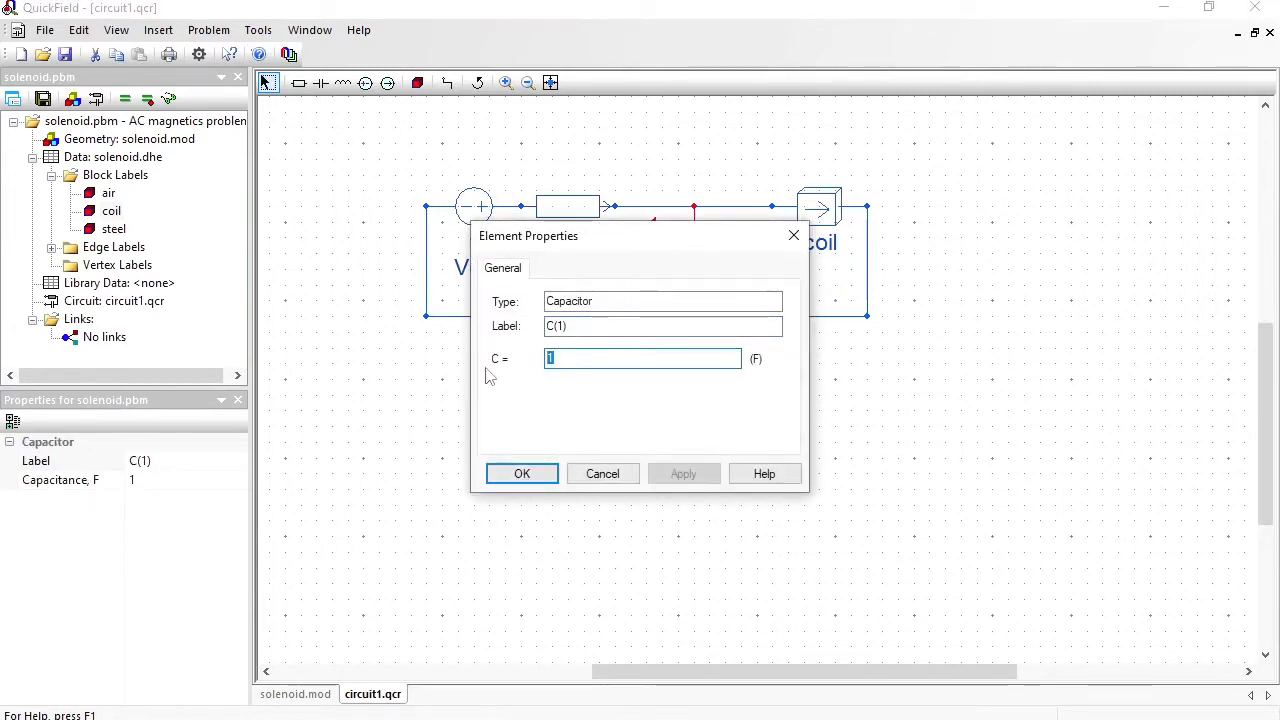
pyautogui.write('5e-6')
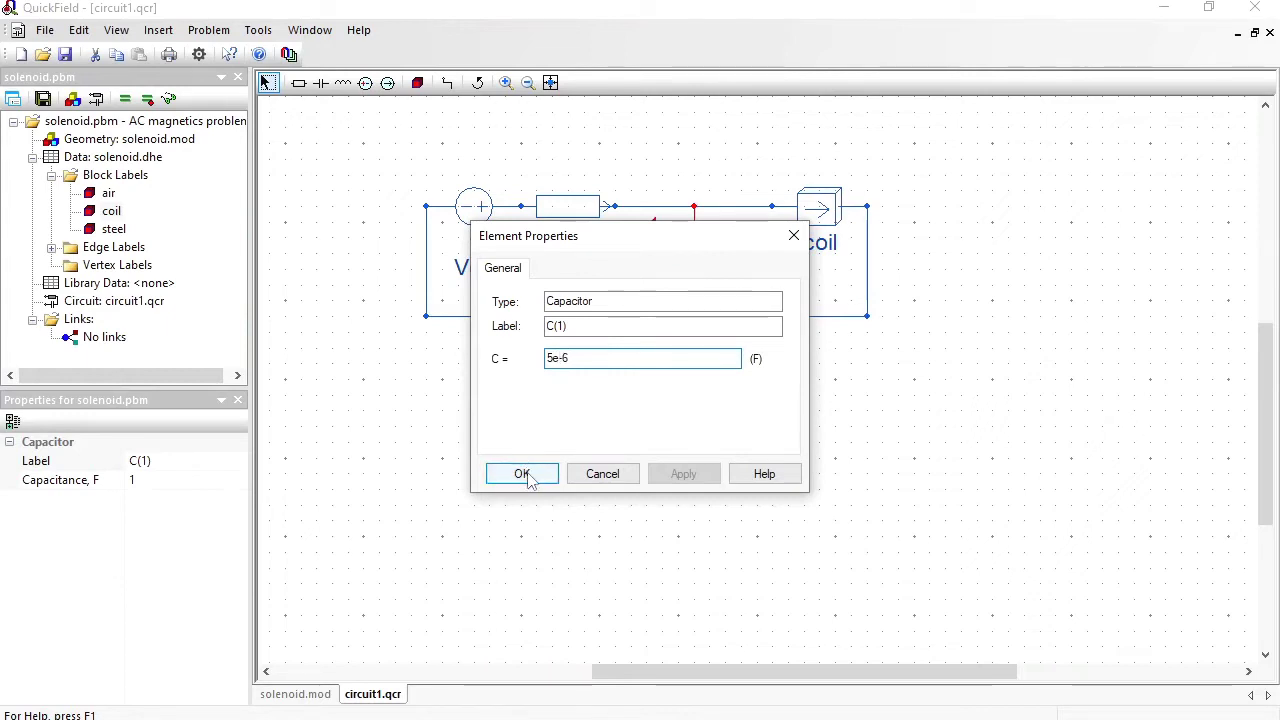
pyautogui.click(577, 330)
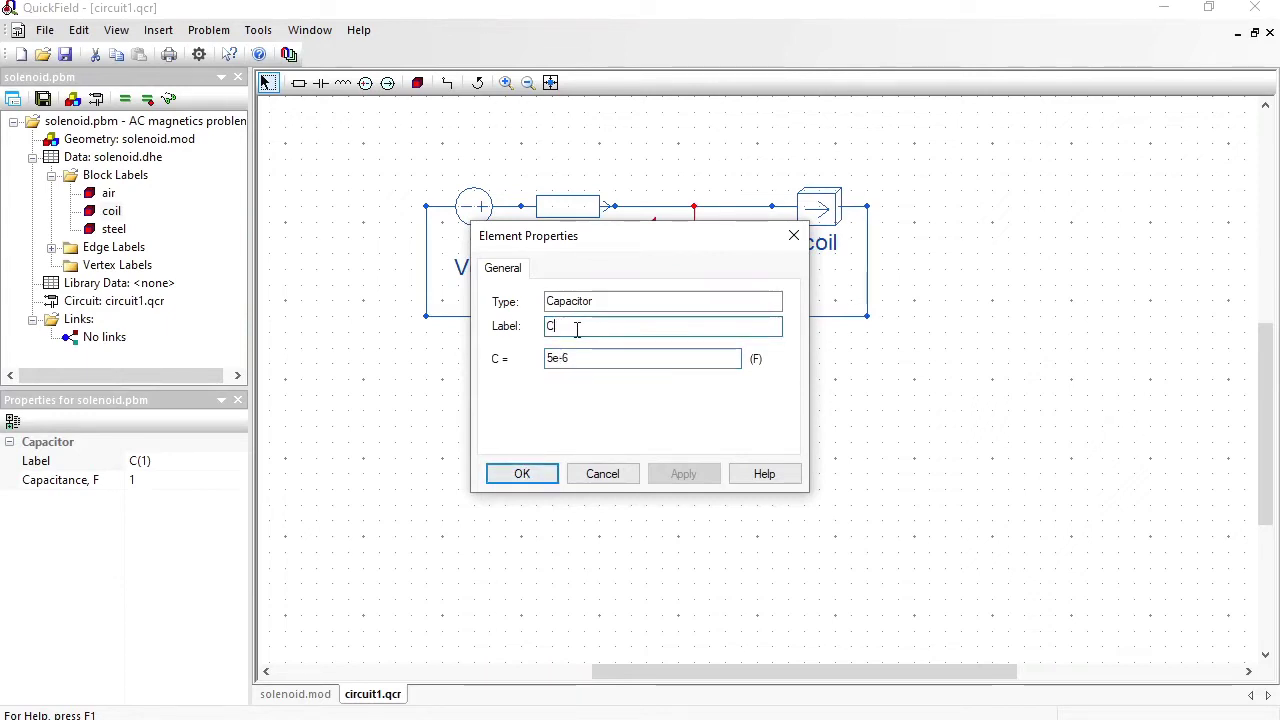
pyautogui.press('Return')
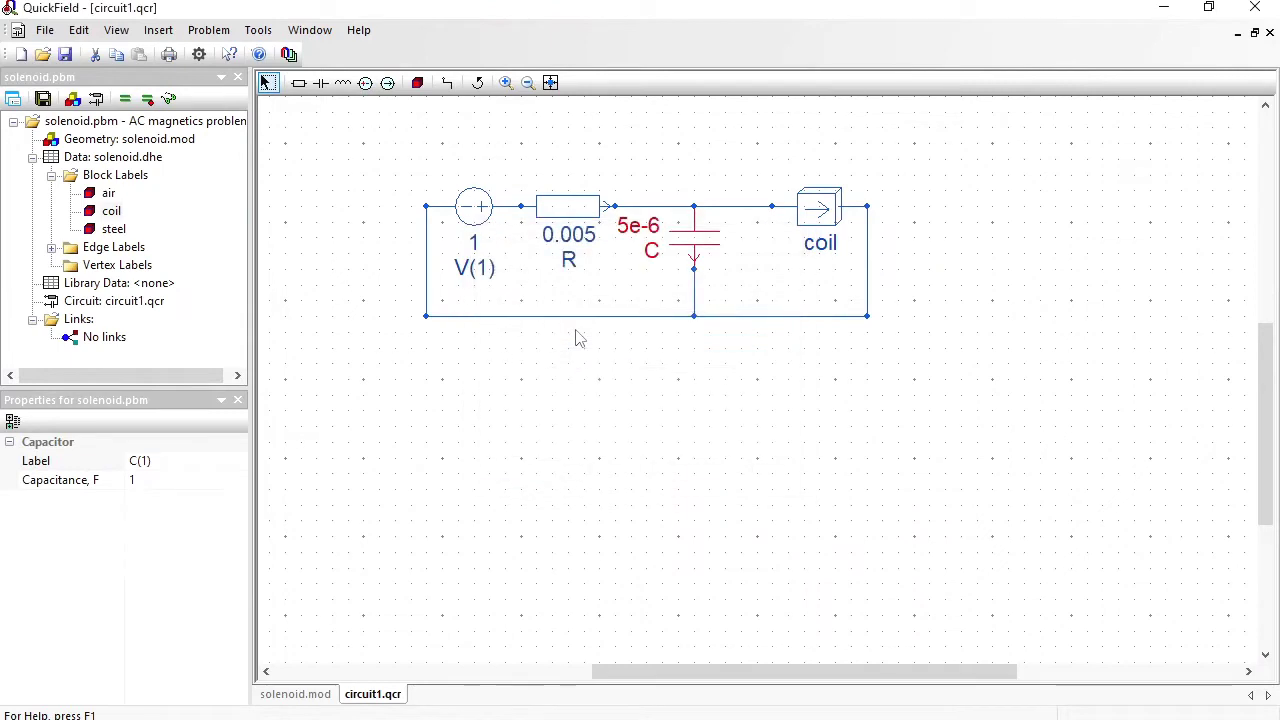
# Step: Set the amplitude of the circuit's voltage source to 120 V
pyautogui.doubleClick(478, 213)
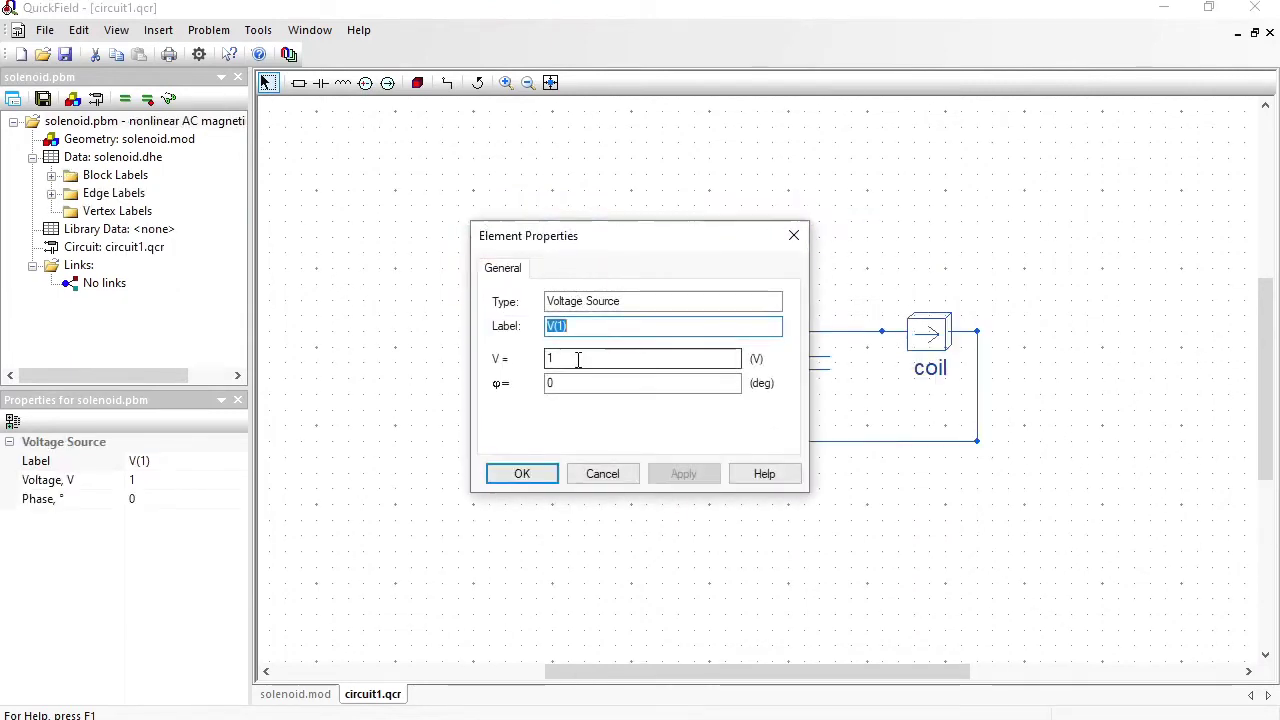
pyautogui.click(577, 360)
pyautogui.write('20')
pyautogui.click(575, 384)
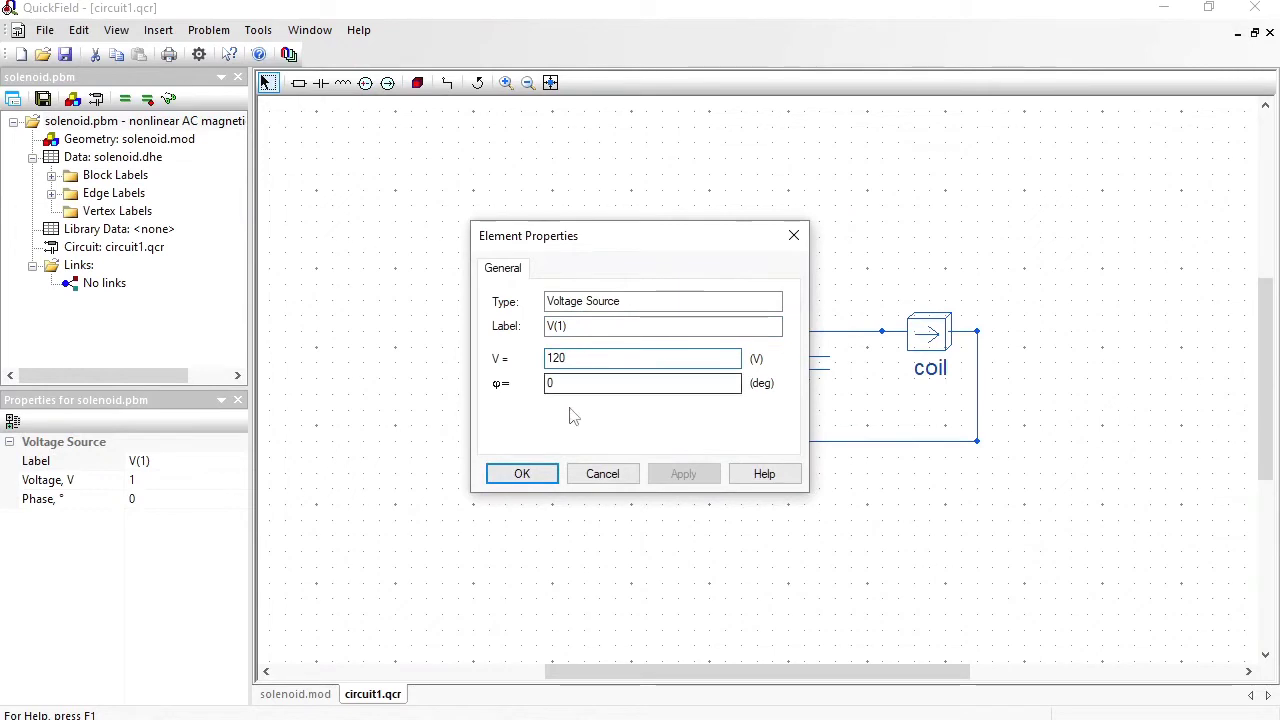
pyautogui.click(522, 474)
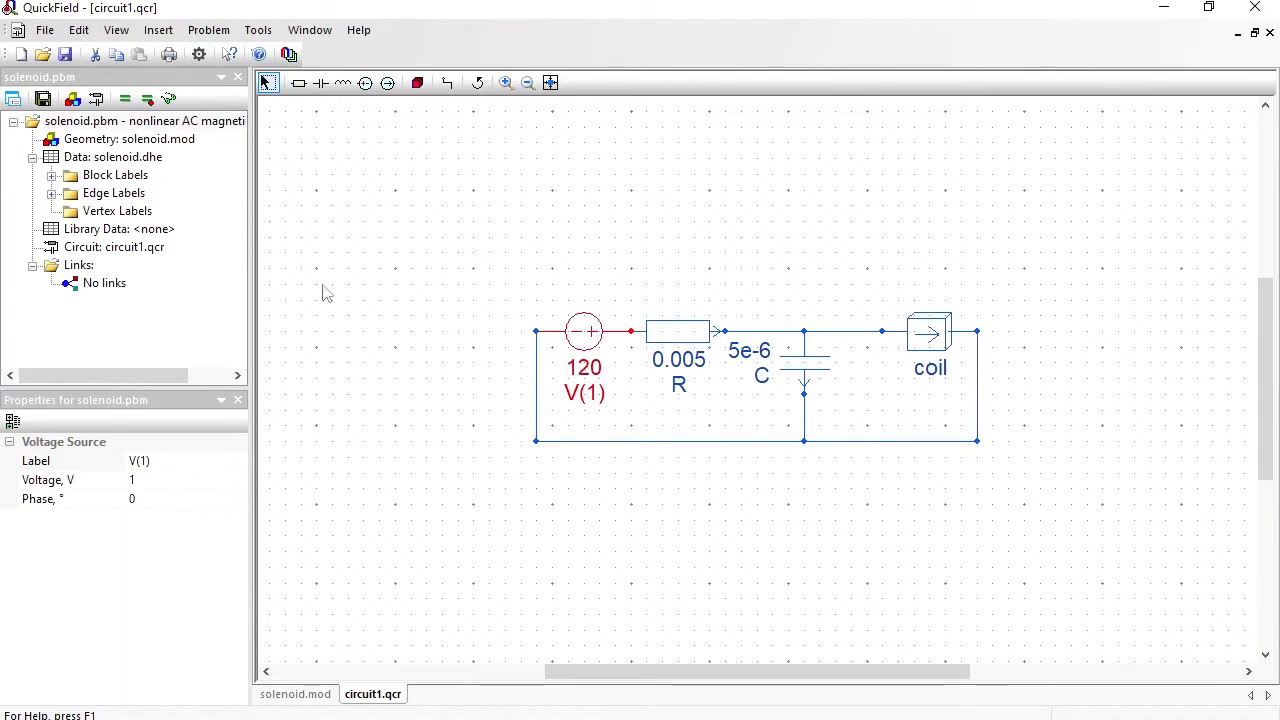
# Step: Return to the solenoid.mod geometry and build the finite-element mesh in all its blocks
pyautogui.click(80, 121)
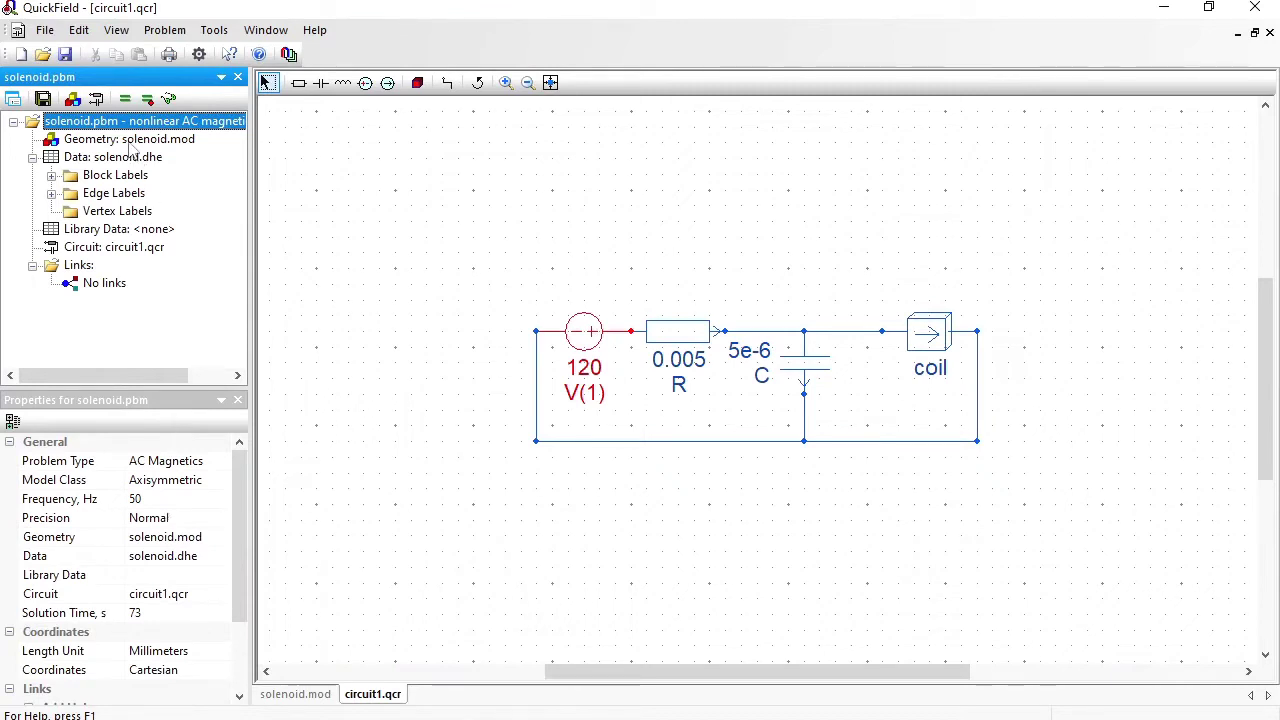
pyautogui.click(51, 175)
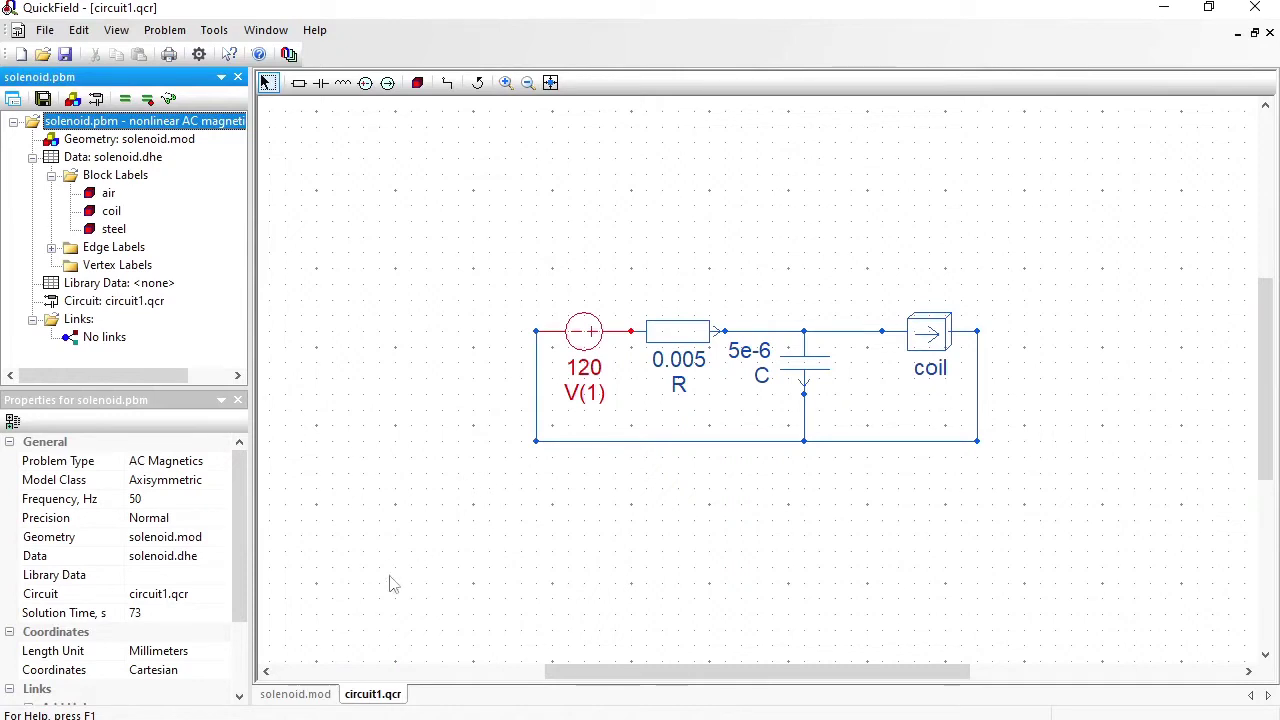
pyautogui.click(300, 694)
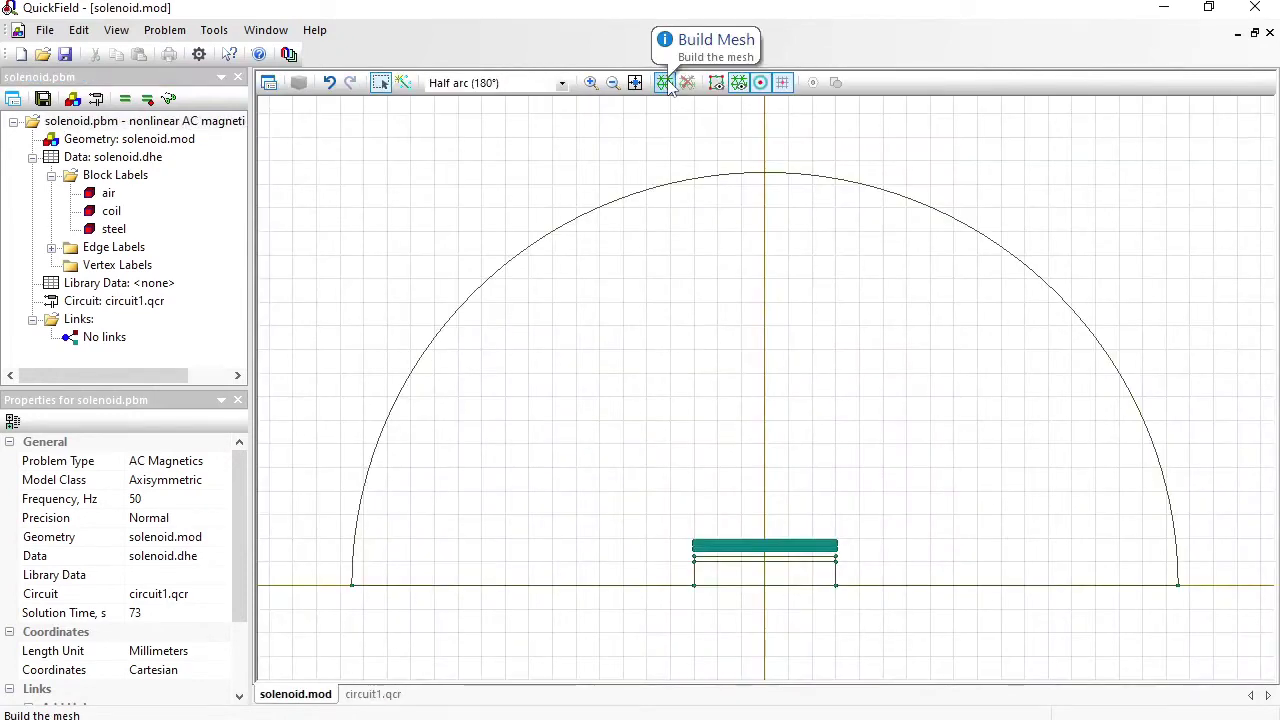
pyautogui.click(670, 87)
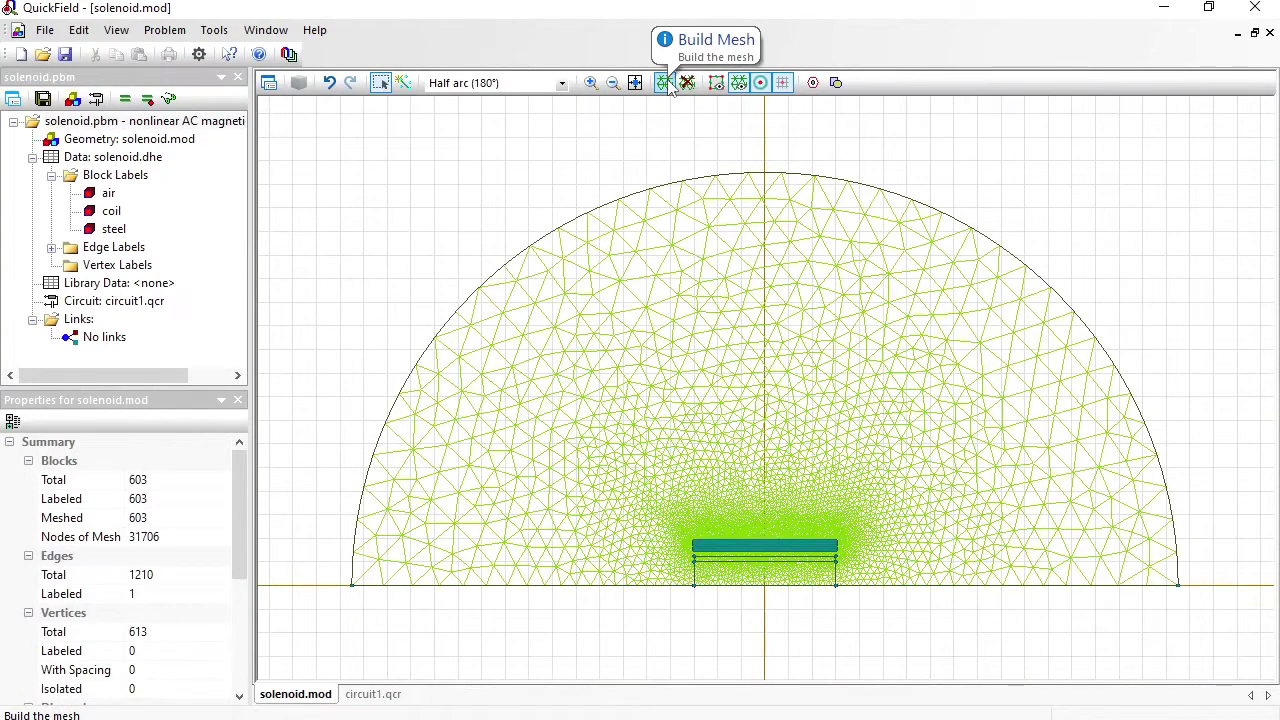
# Step: Save all problem files and solve the problem, opening the field results
pyautogui.click(43, 100)
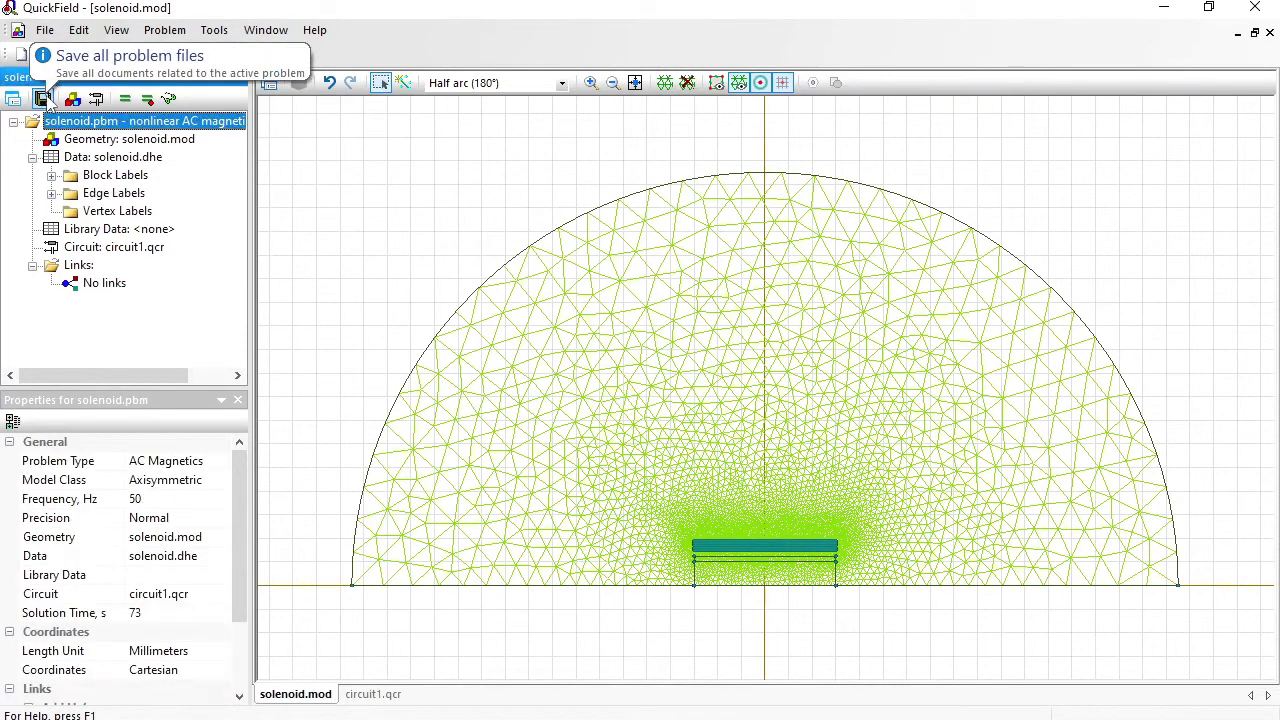
pyautogui.click(124, 99)
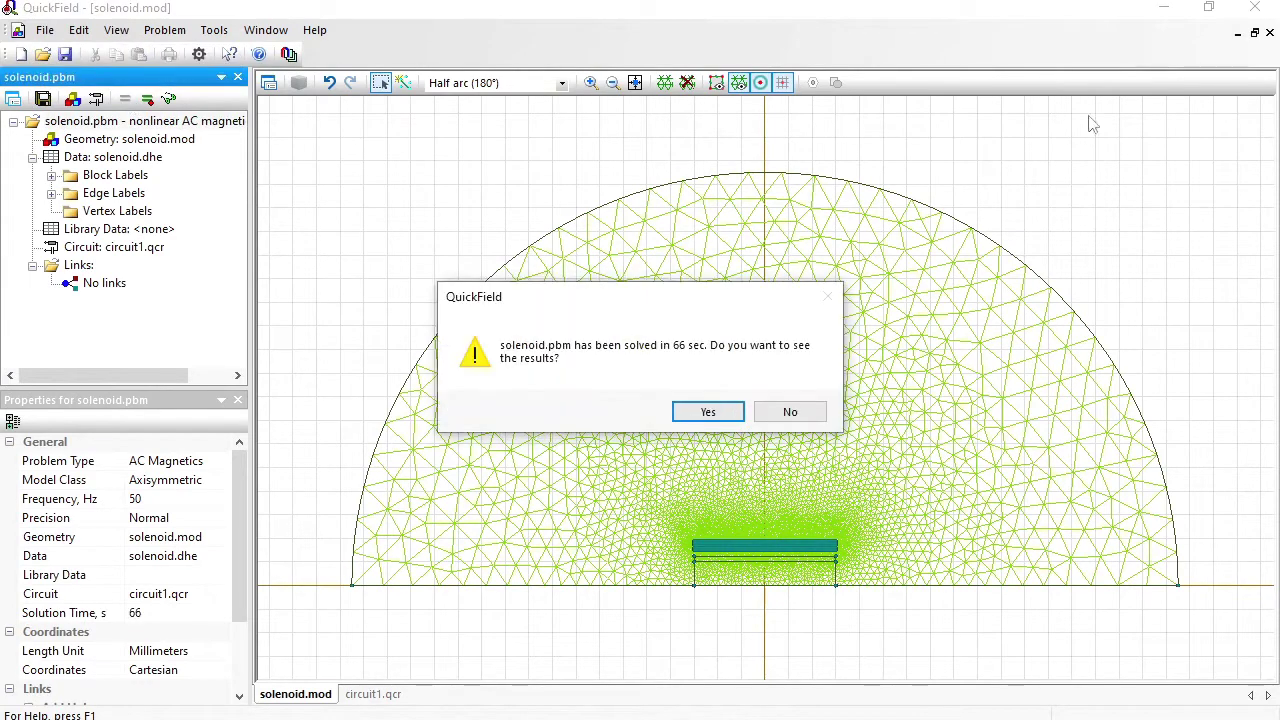
pyautogui.click(708, 412)
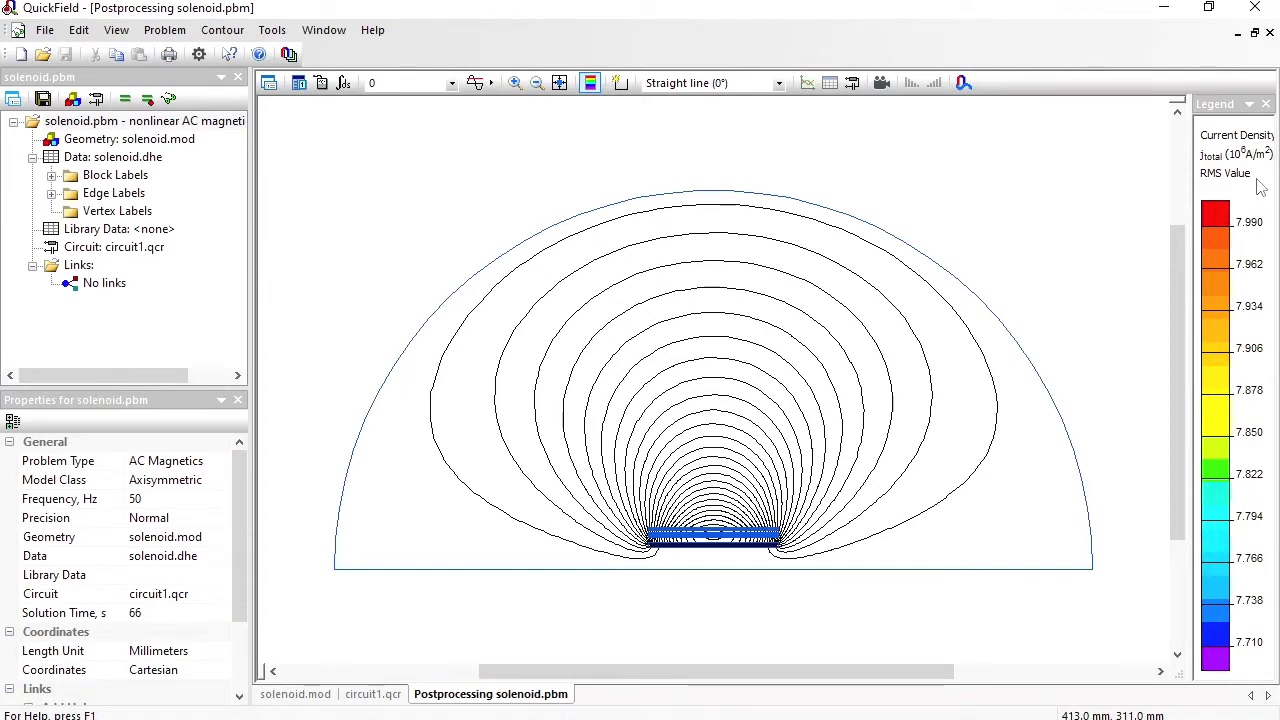
# Step: Set the phase of the field picture to 30 degrees and animate the field lines
pyautogui.click(406, 83)
pyautogui.click(395, 180)
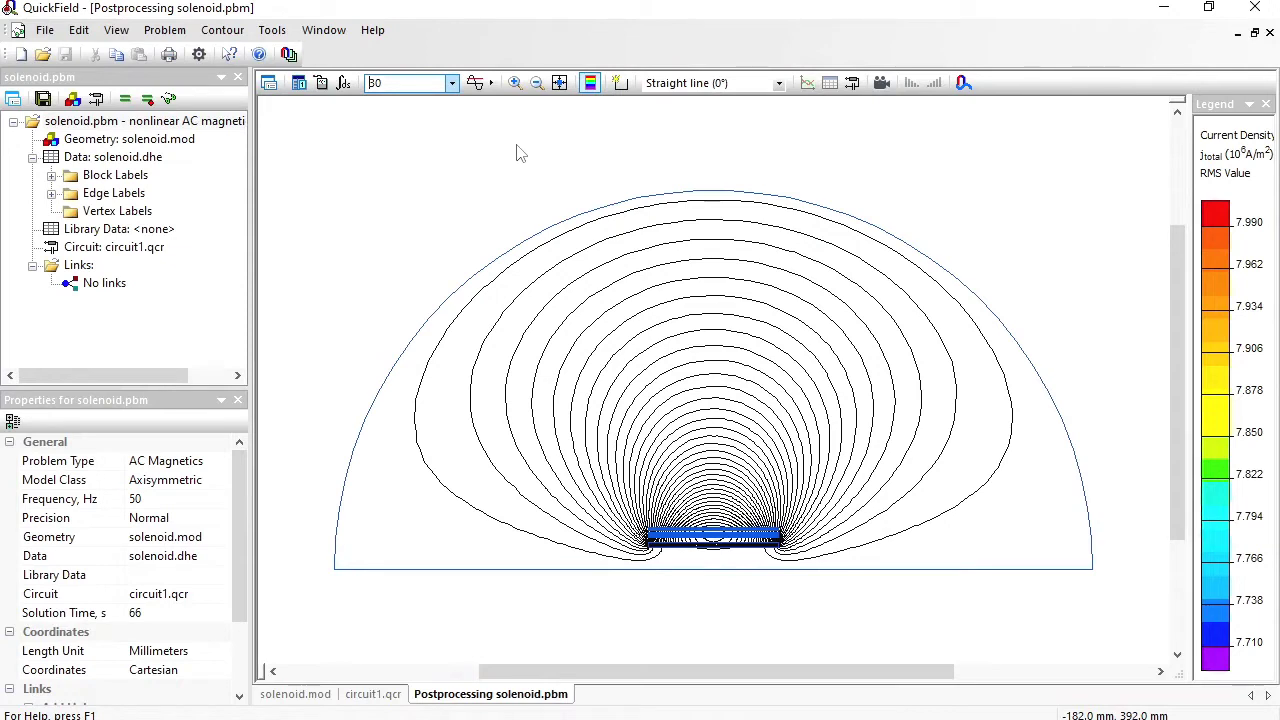
pyautogui.click(886, 84)
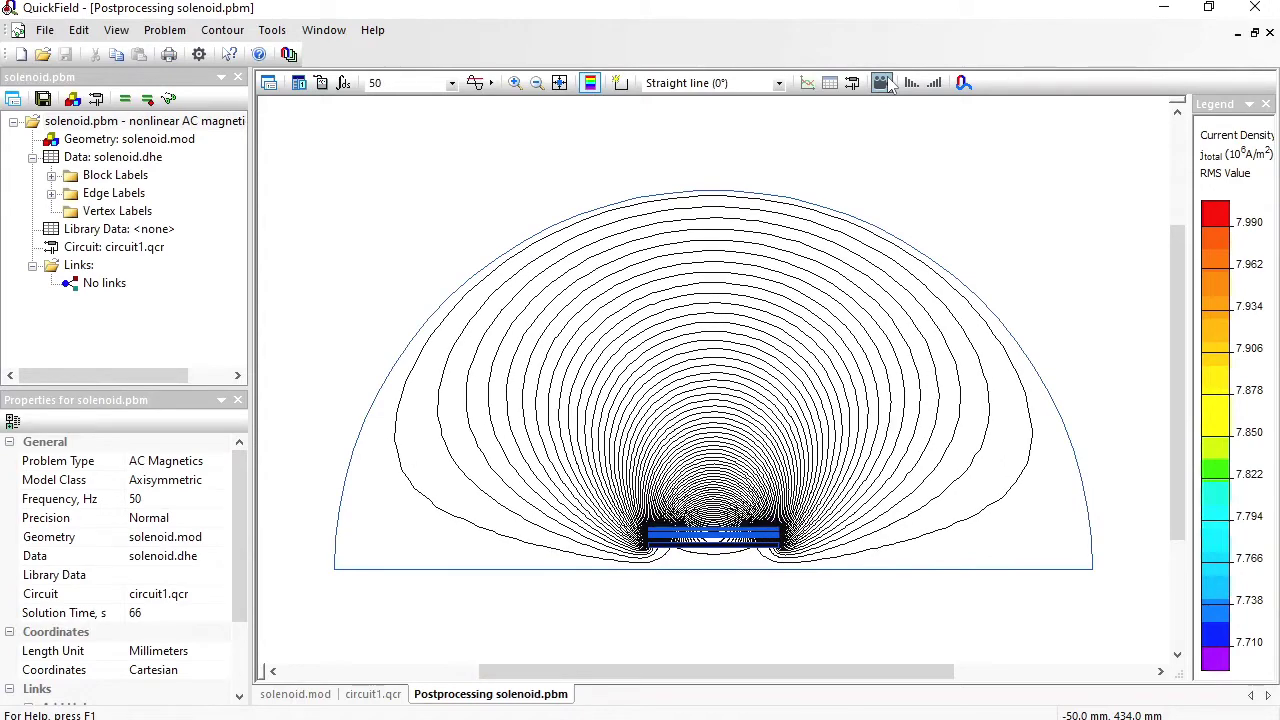
# Step: Switch the color map to the RMS value of Flux Density B and turn off the field lines at the given phase
pyautogui.click(268, 84)
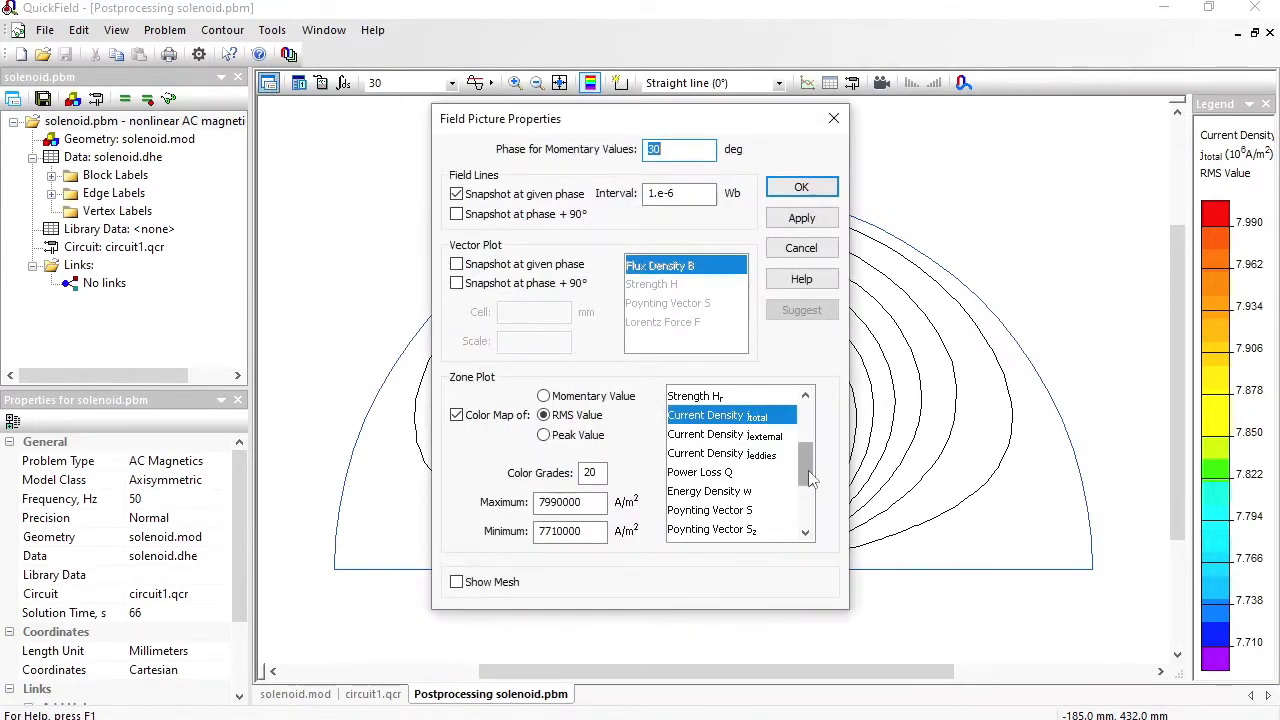
pyautogui.moveTo(808, 470); pyautogui.dragTo(808, 429)
pyautogui.click(703, 437)
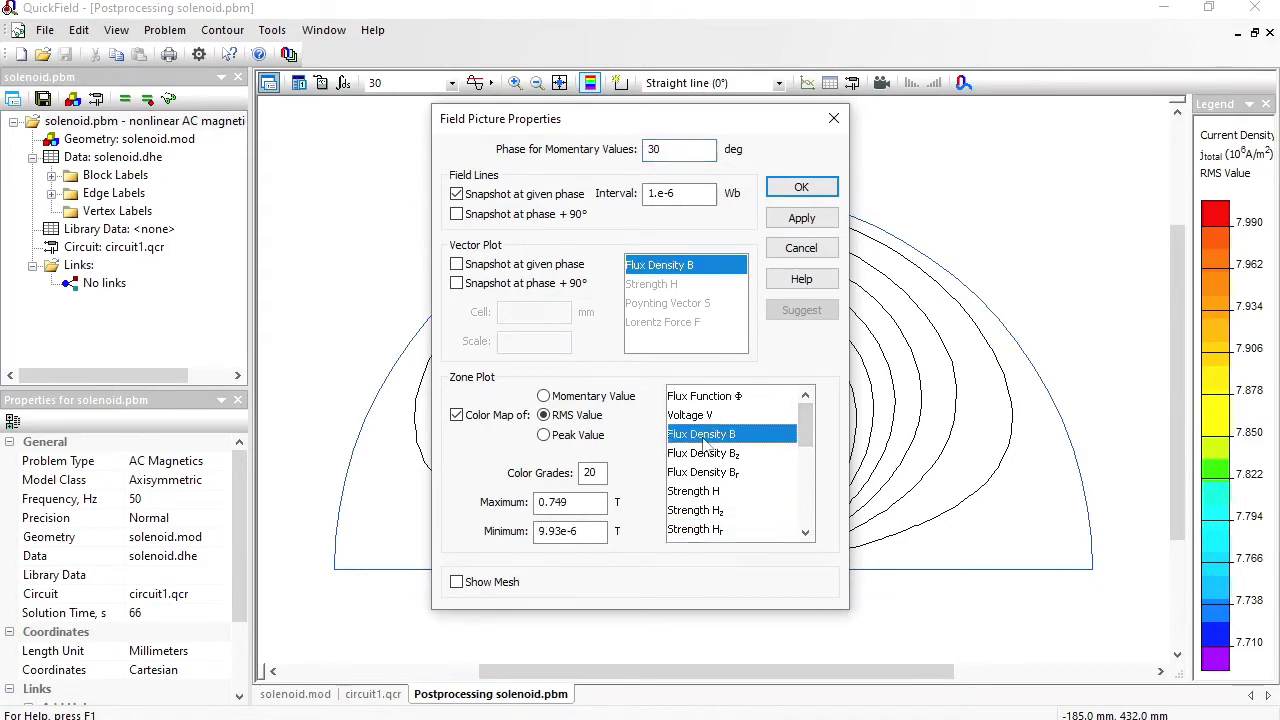
pyautogui.click(470, 199)
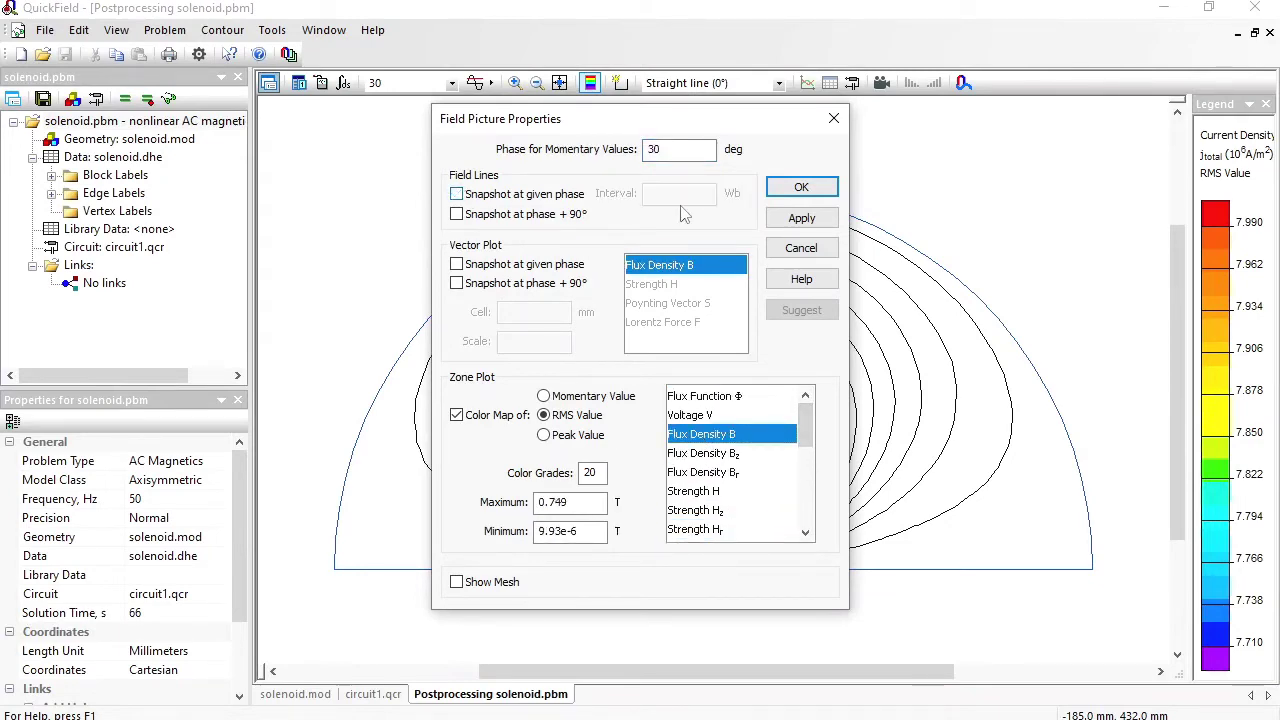
pyautogui.click(801, 188)
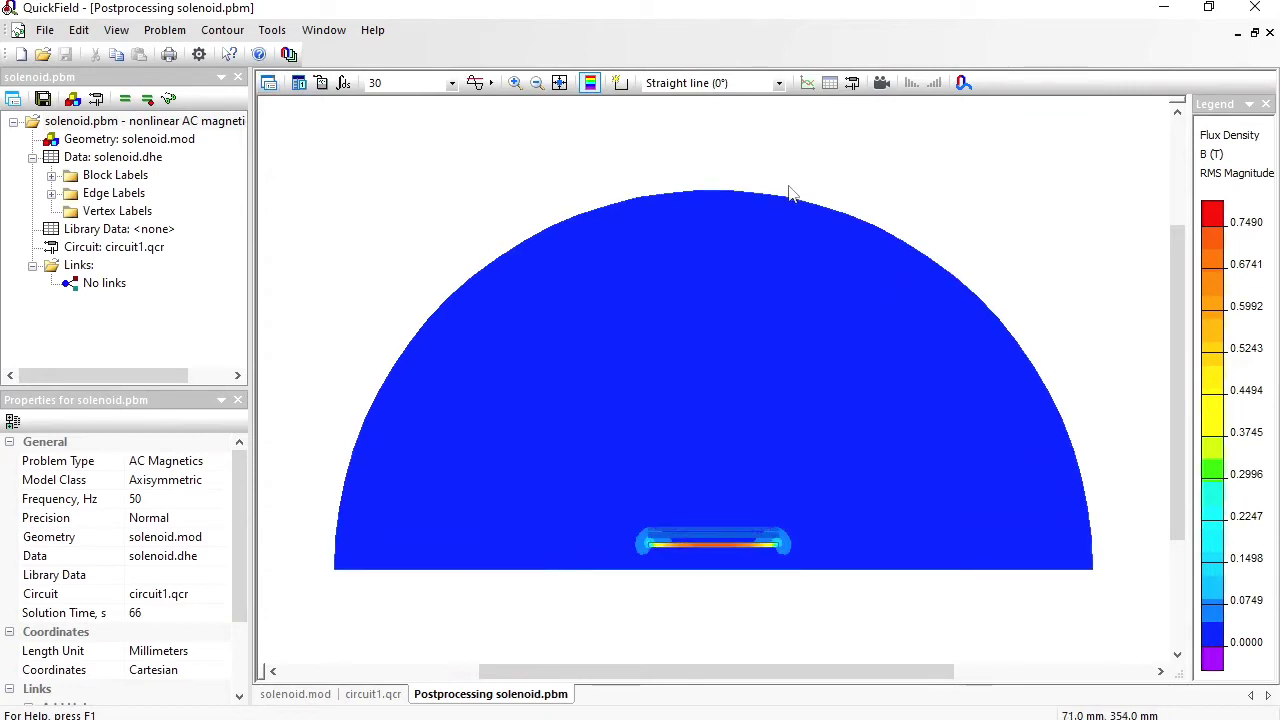
# Step: Show Permeability µ as the color map for the end section of the steel core and coil turns
pyautogui.click(515, 83)
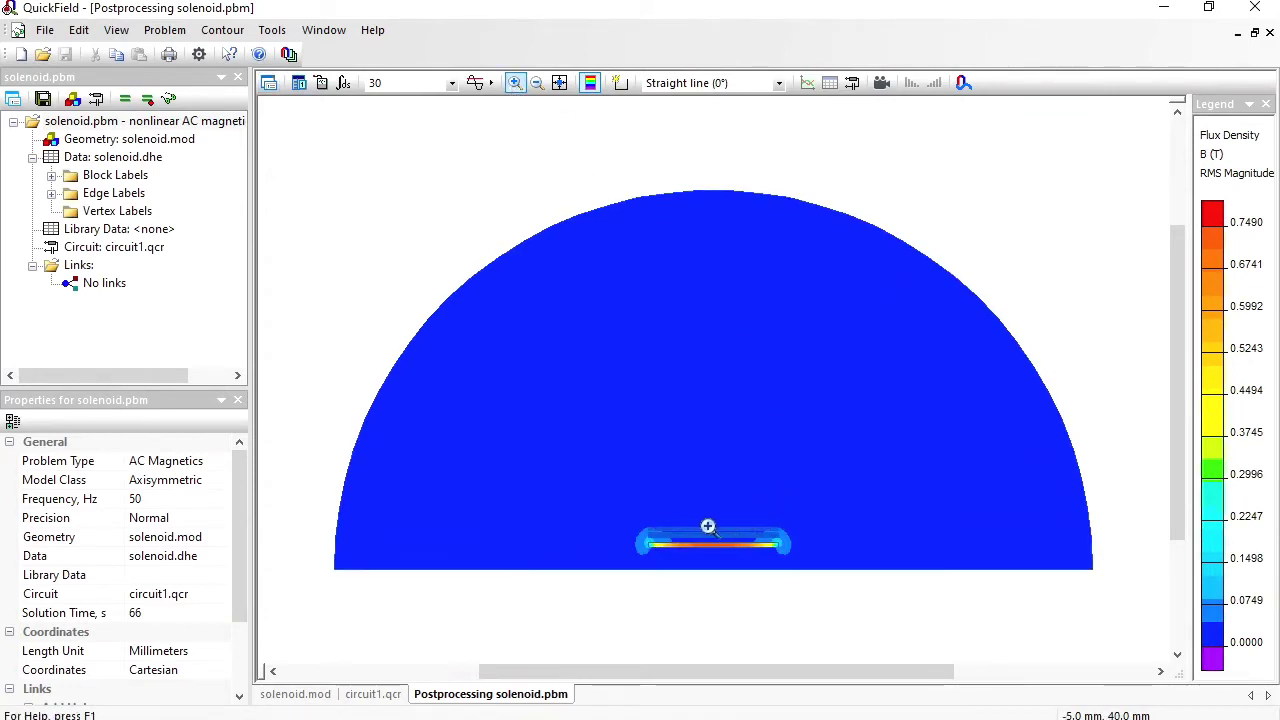
pyautogui.moveTo(709, 526); pyautogui.dragTo(809, 580)
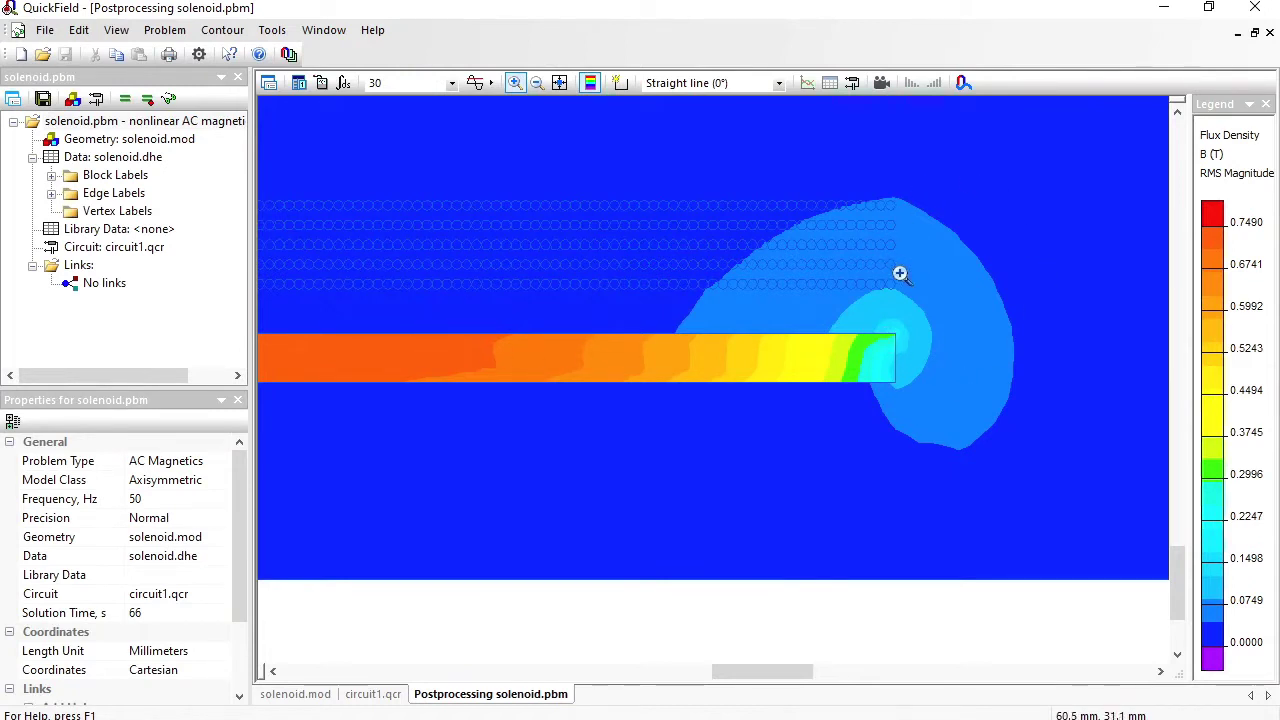
pyautogui.click(268, 84)
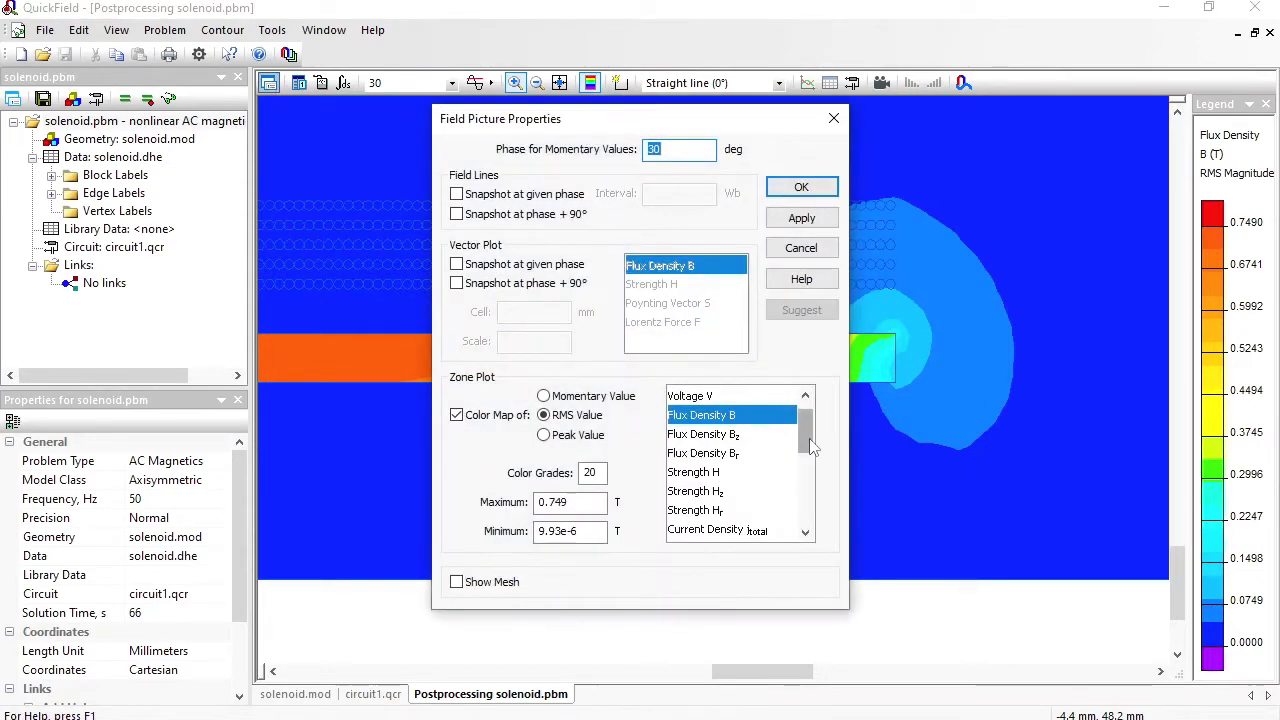
pyautogui.moveTo(805, 438); pyautogui.dragTo(812, 525)
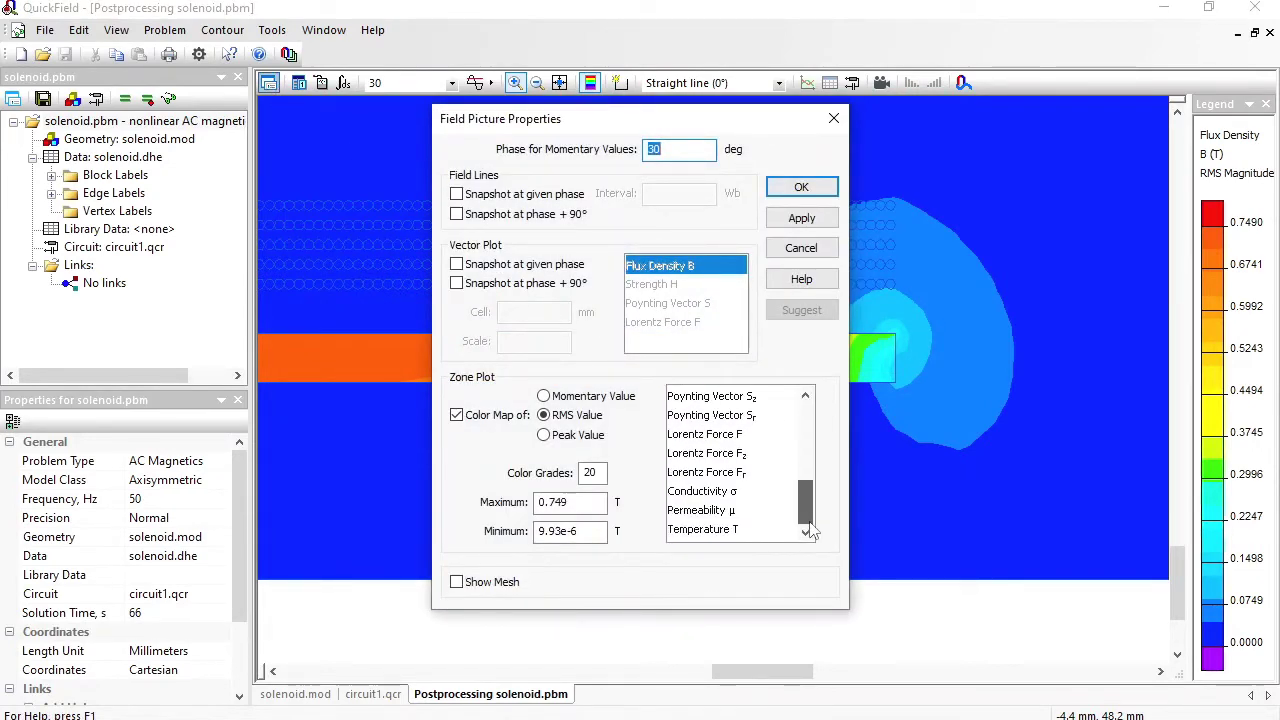
pyautogui.click(712, 512)
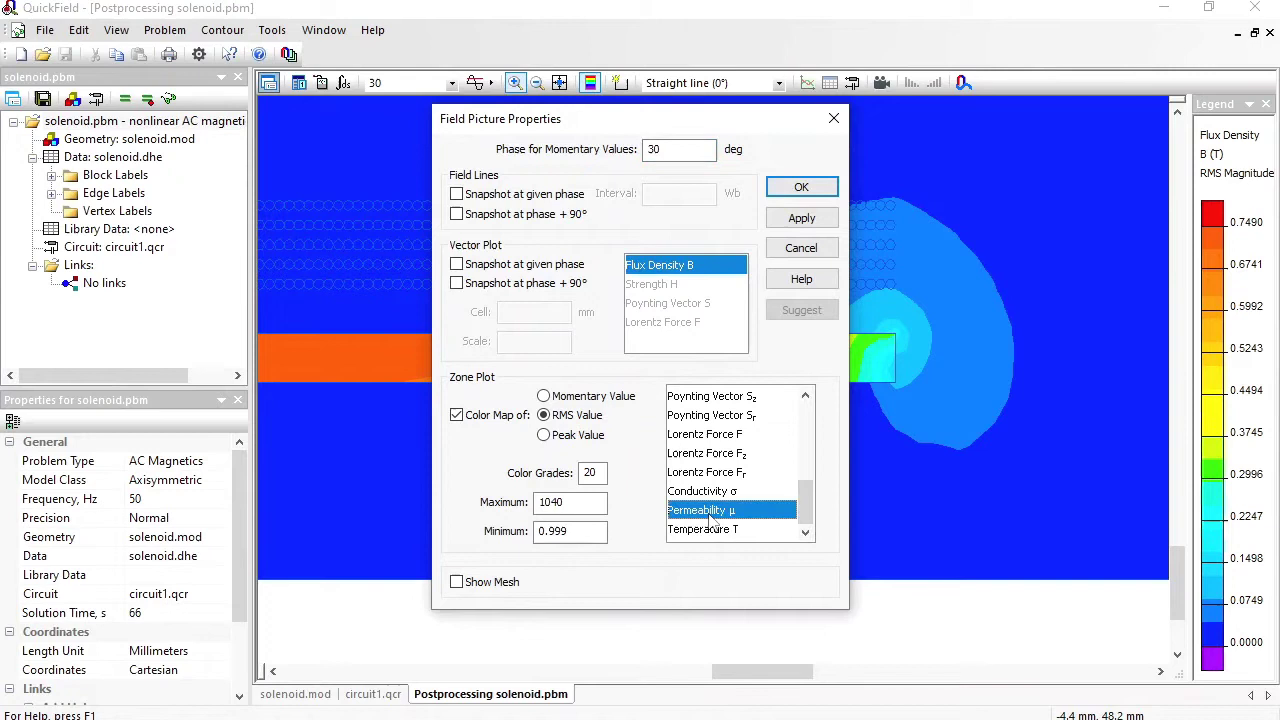
pyautogui.click(822, 190)
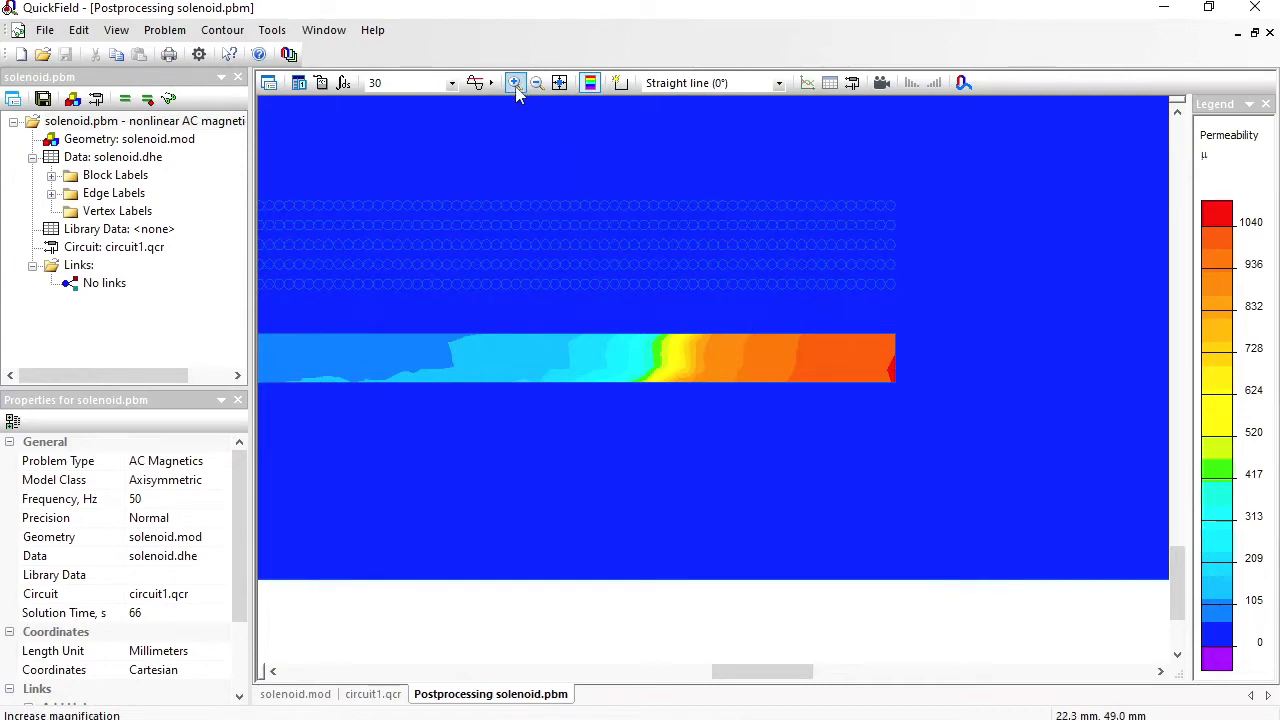
# Step: Display the local field values at a point inside the steel core near its end
pyautogui.click(322, 86)
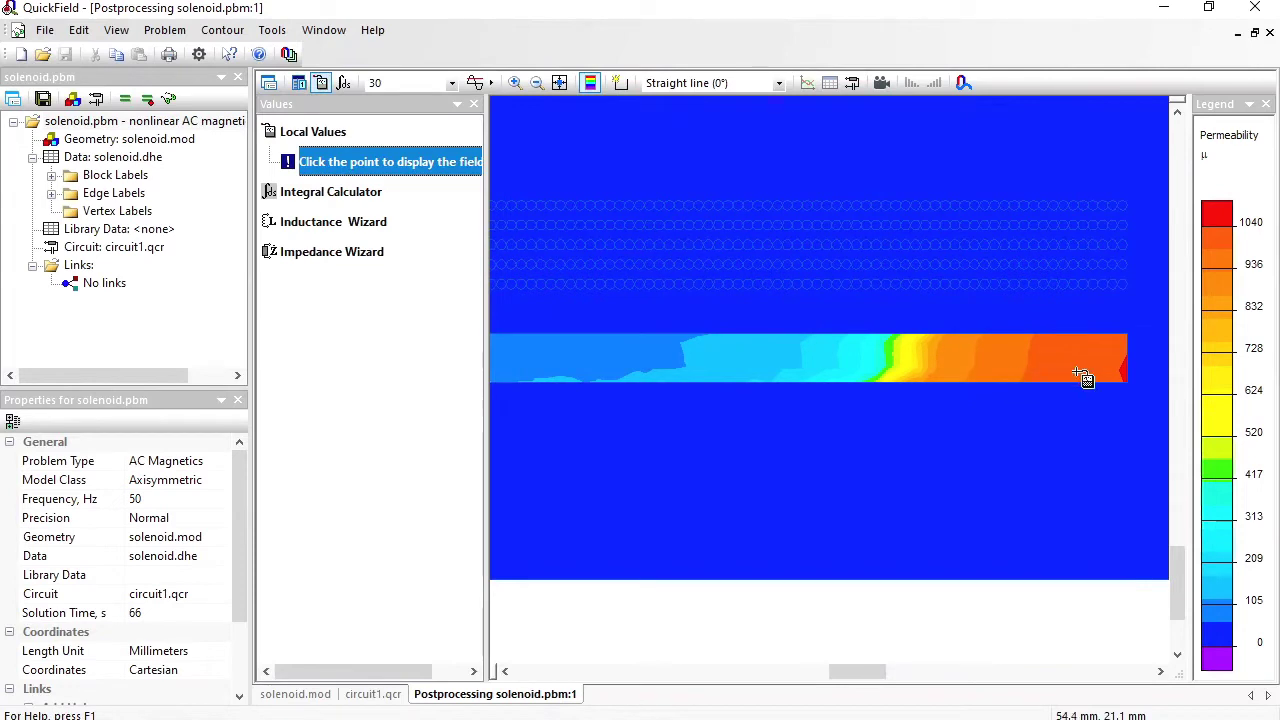
pyautogui.click(1105, 360)
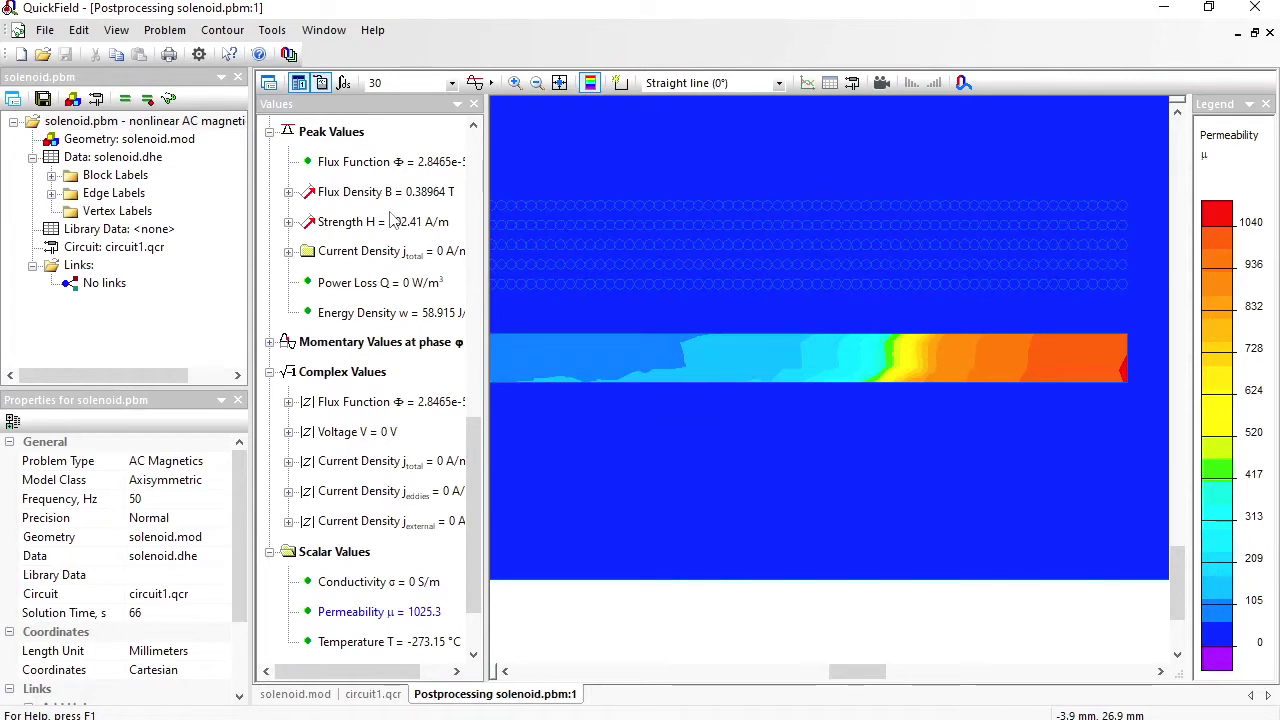
# Step: Start picking contour elements and turn off the color map in the field picture
pyautogui.click(620, 84)
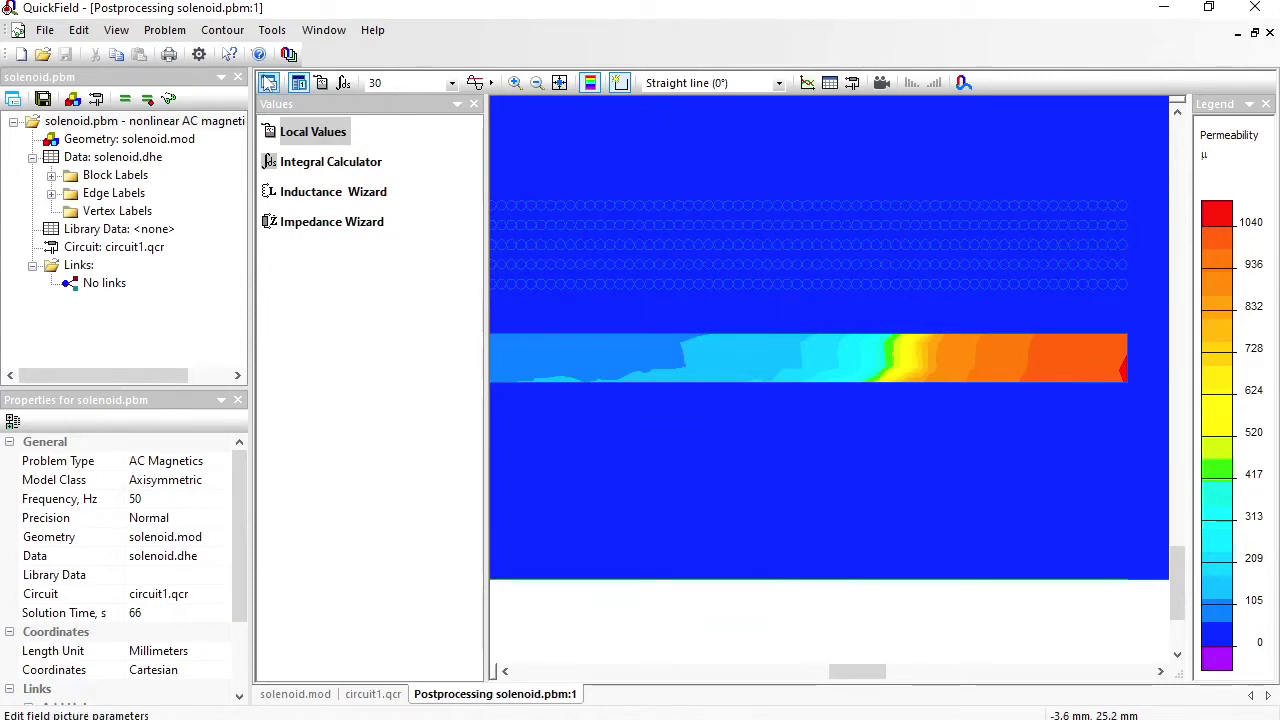
pyautogui.click(268, 83)
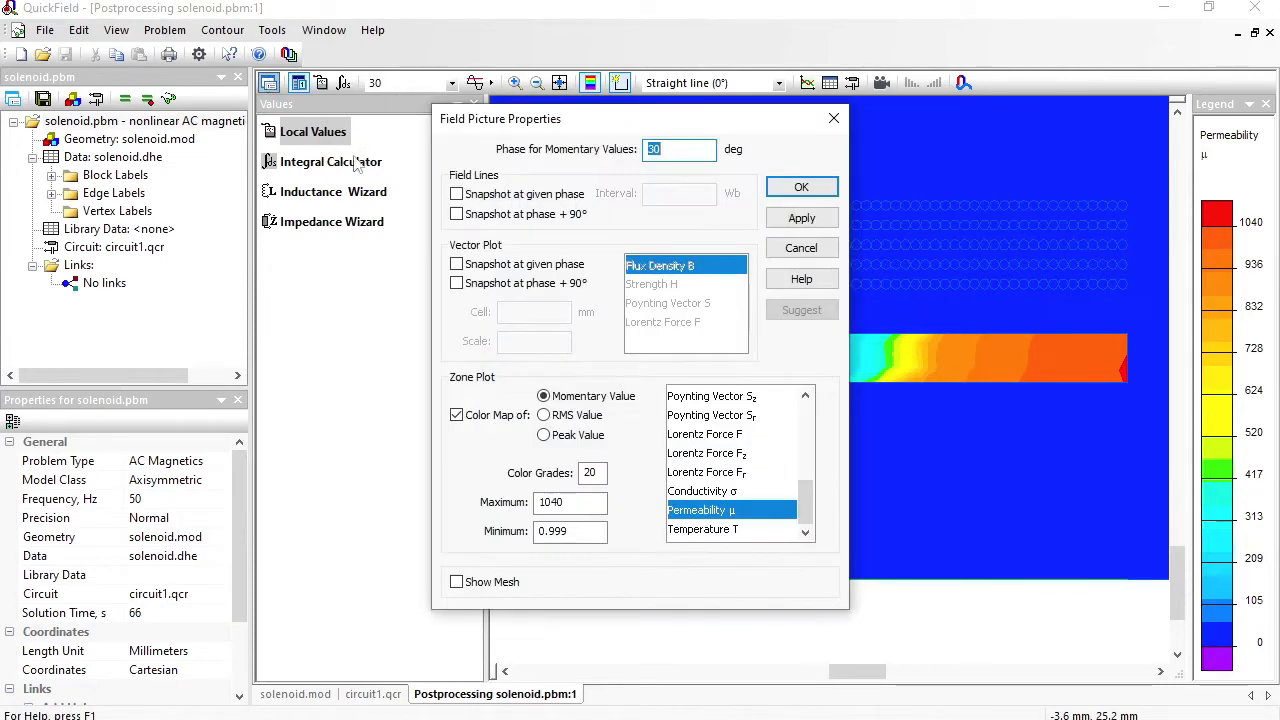
pyautogui.click(476, 415)
pyautogui.click(800, 189)
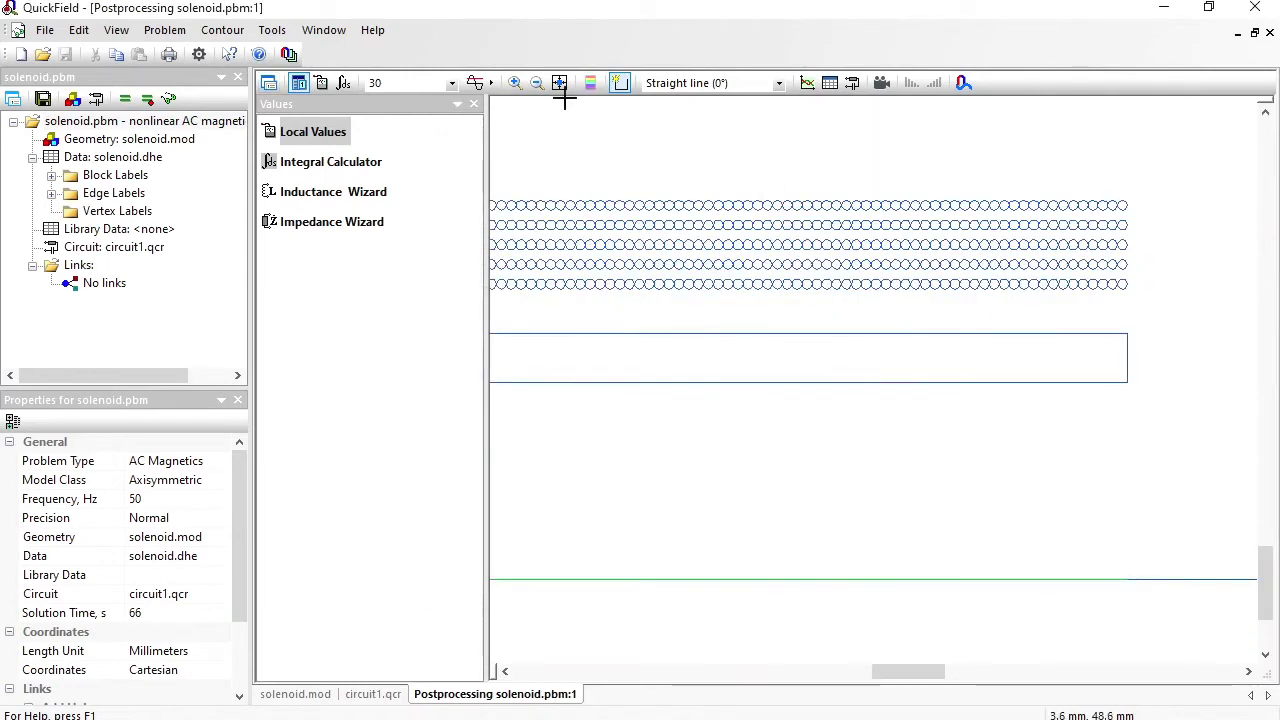
# Step: Extend the contour along the entire symmetry axis of the model and plot Flux Density along it
pyautogui.click(559, 84)
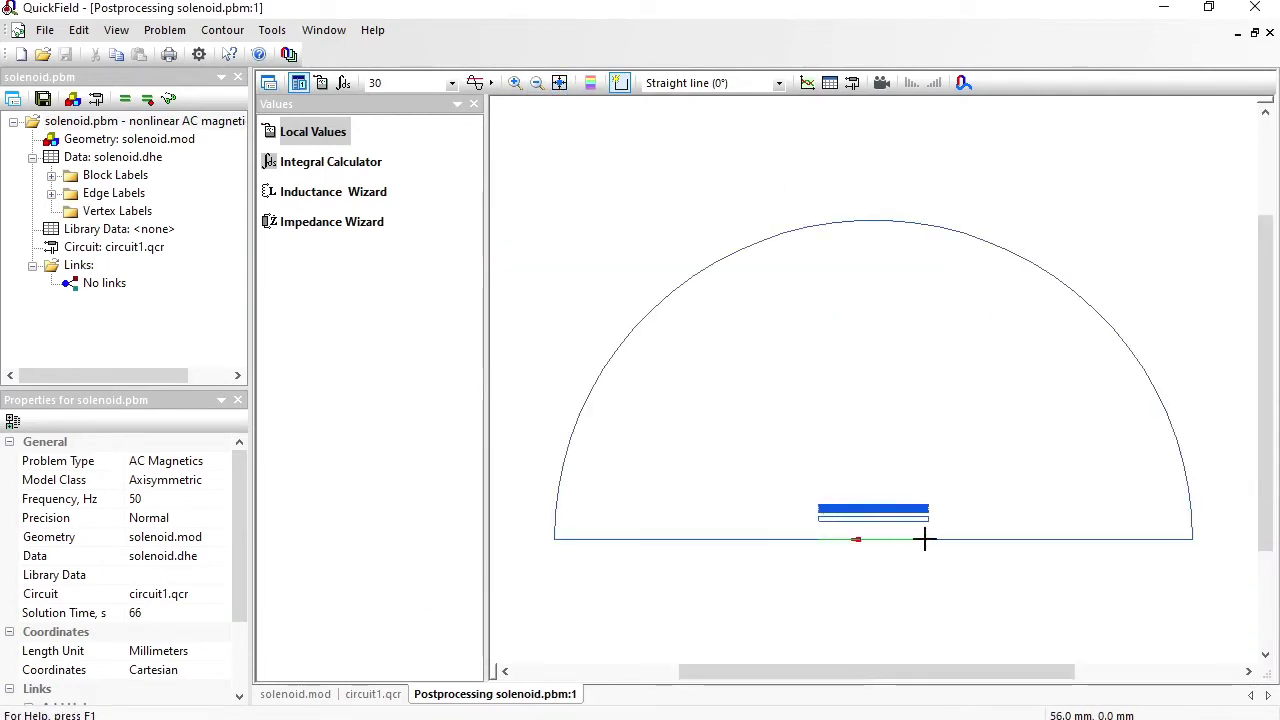
pyautogui.click(787, 540)
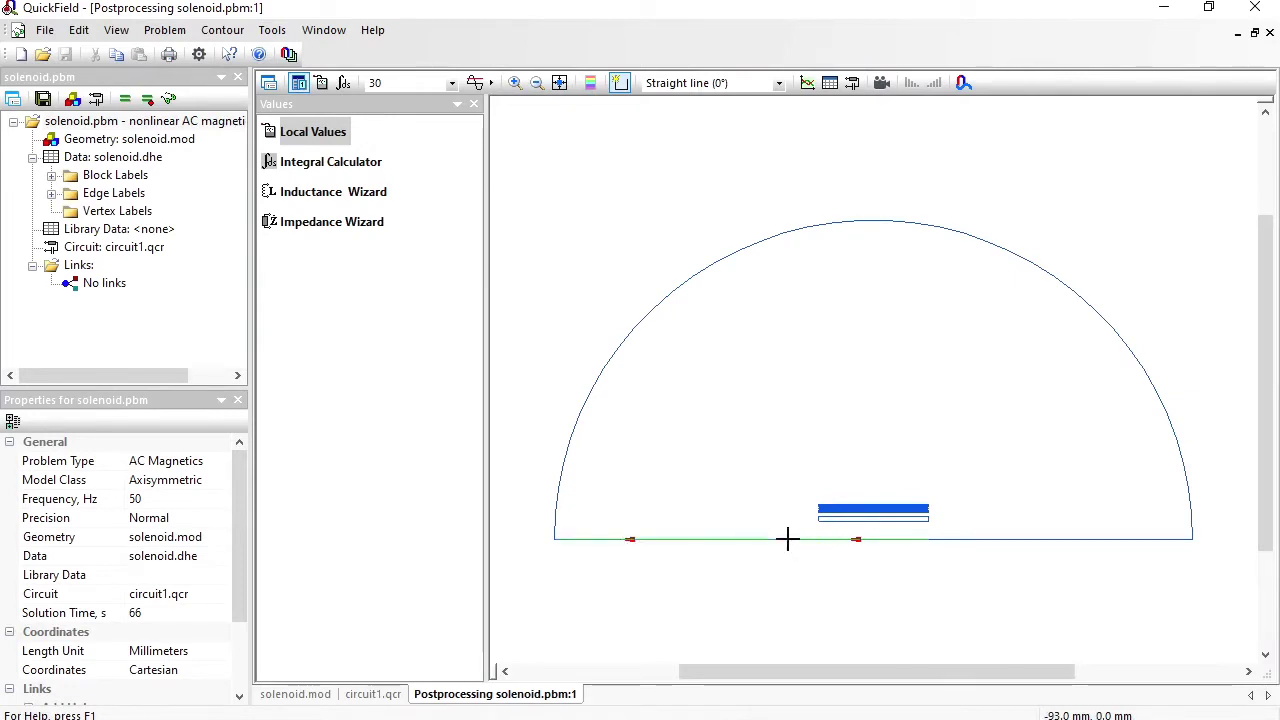
pyautogui.click(998, 540)
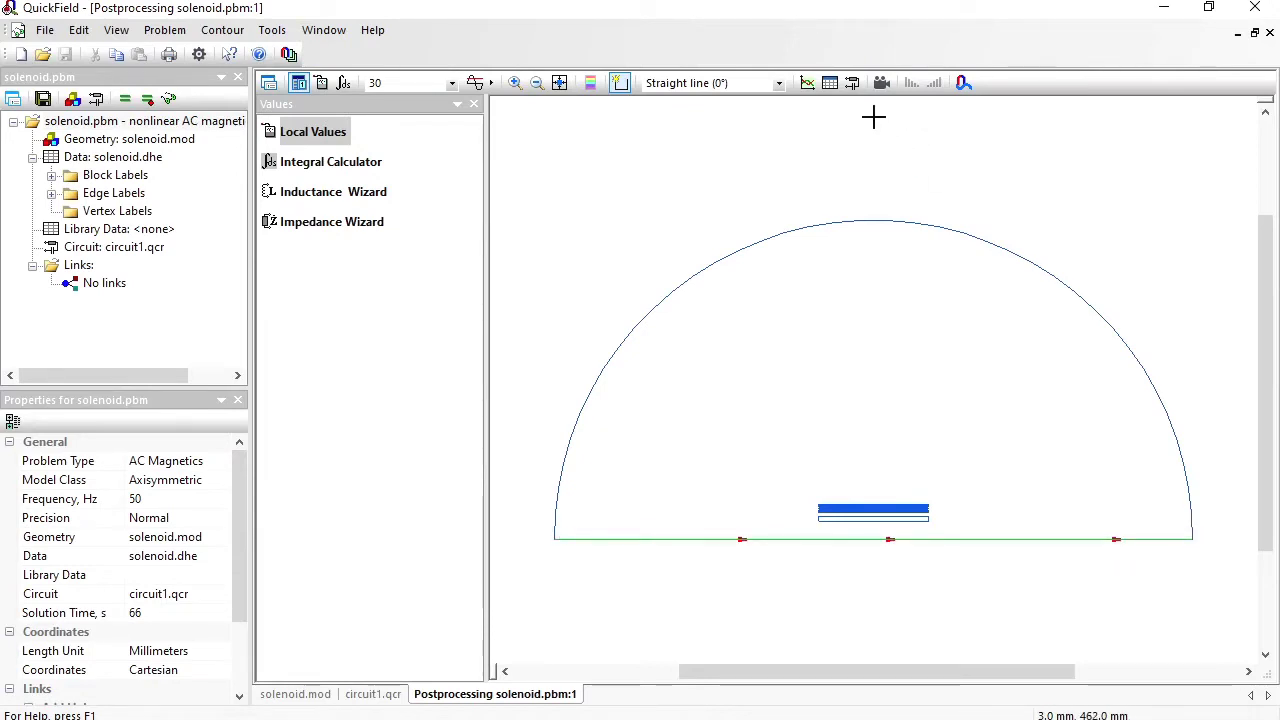
pyautogui.click(811, 85)
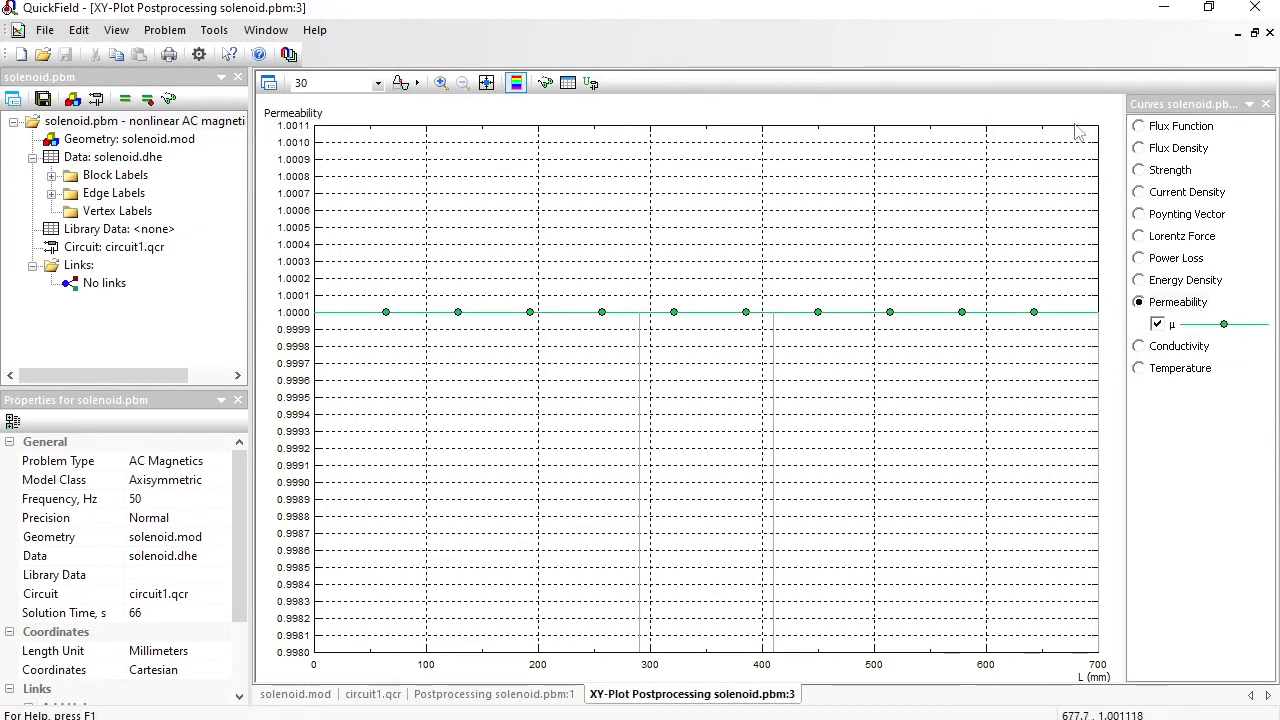
pyautogui.click(1145, 150)
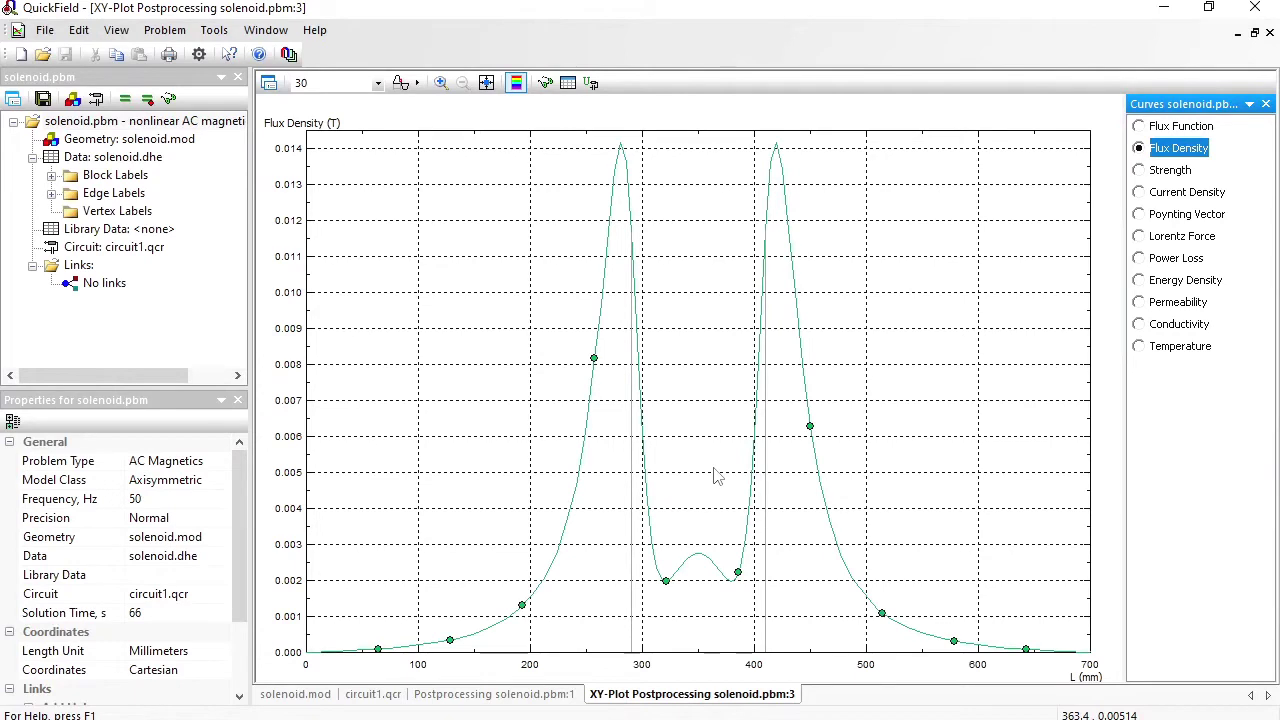
# Step: Tabulate the field values along the axis contour with 100 rows in total
pyautogui.click(566, 86)
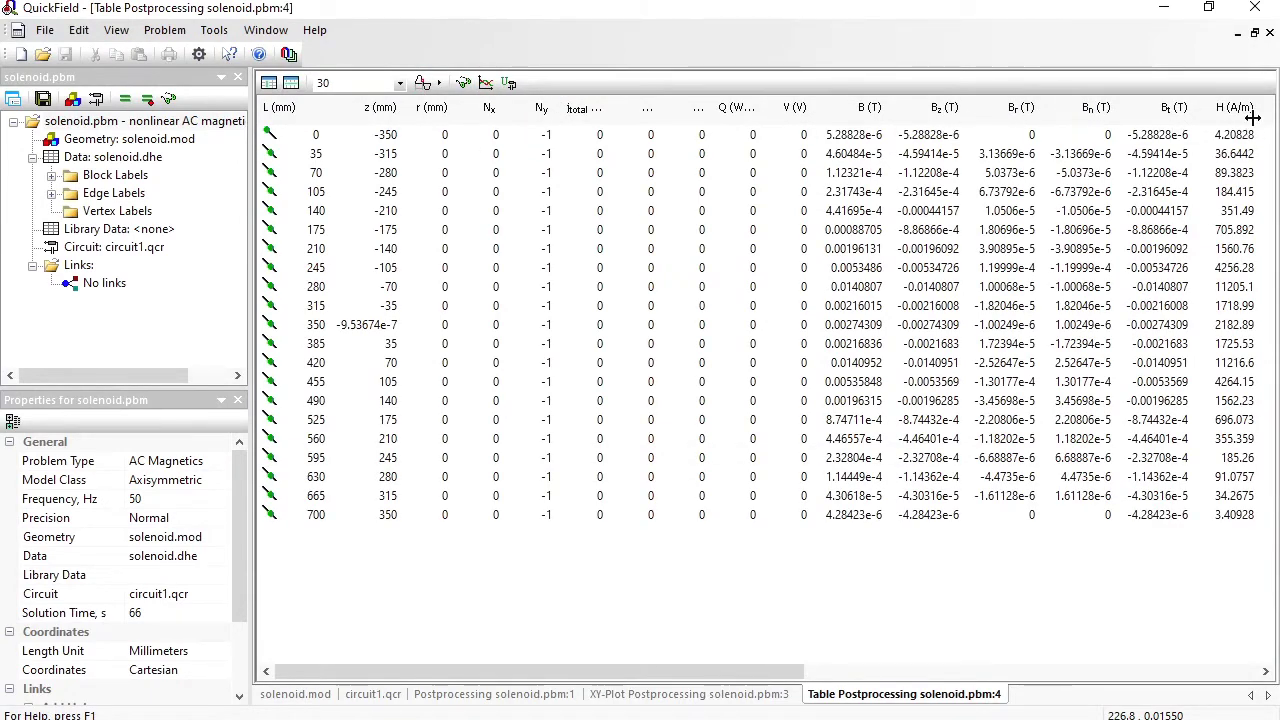
pyautogui.click(292, 84)
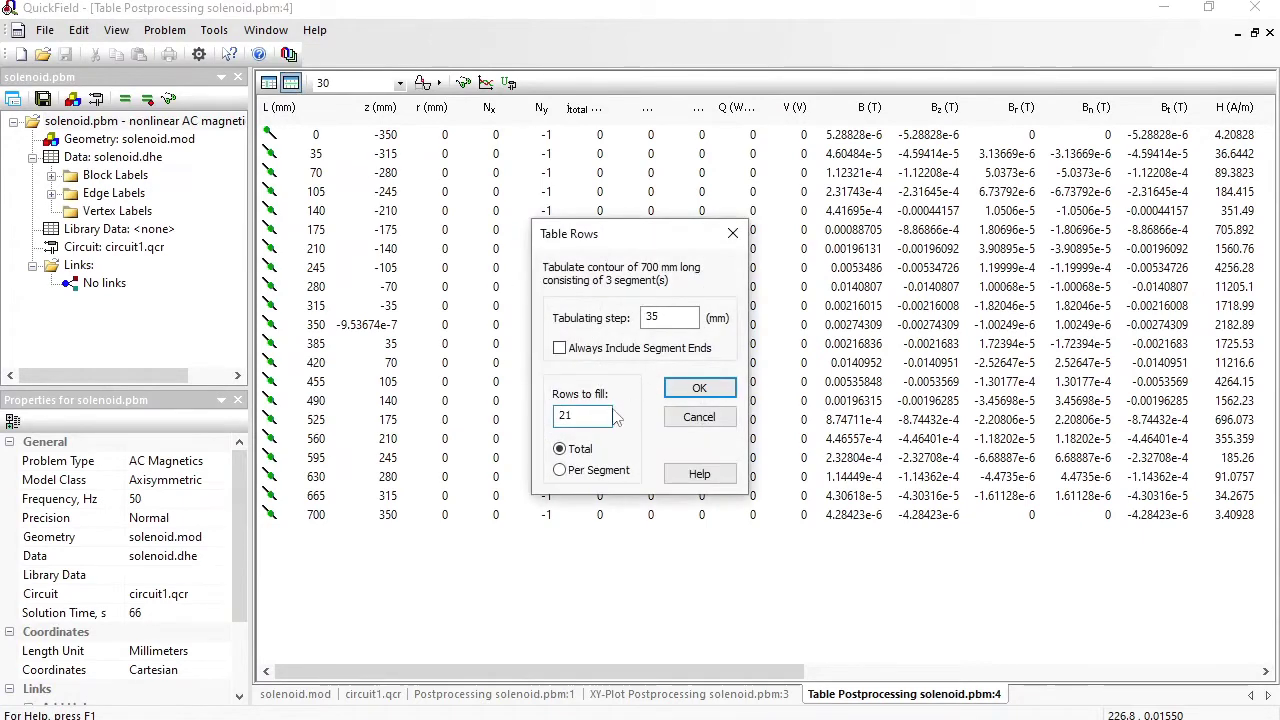
pyautogui.moveTo(605, 416); pyautogui.dragTo(467, 403)
pyautogui.write('100')
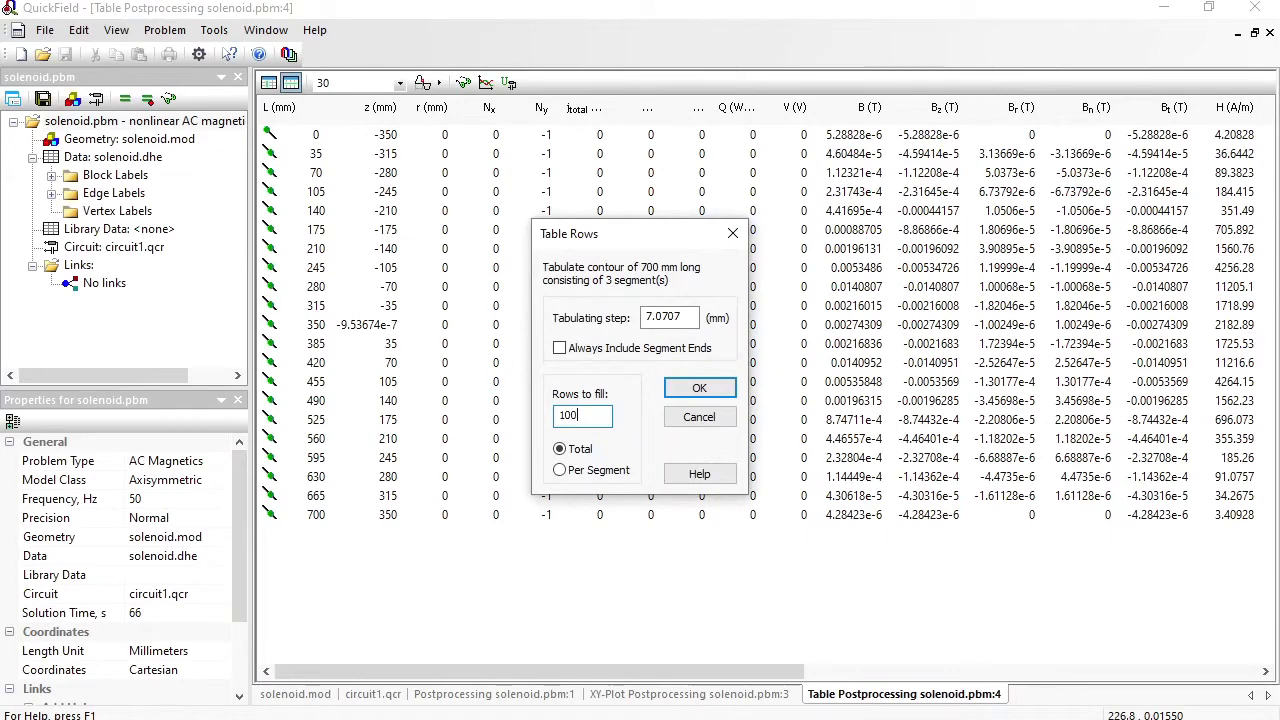
pyautogui.press('Return')
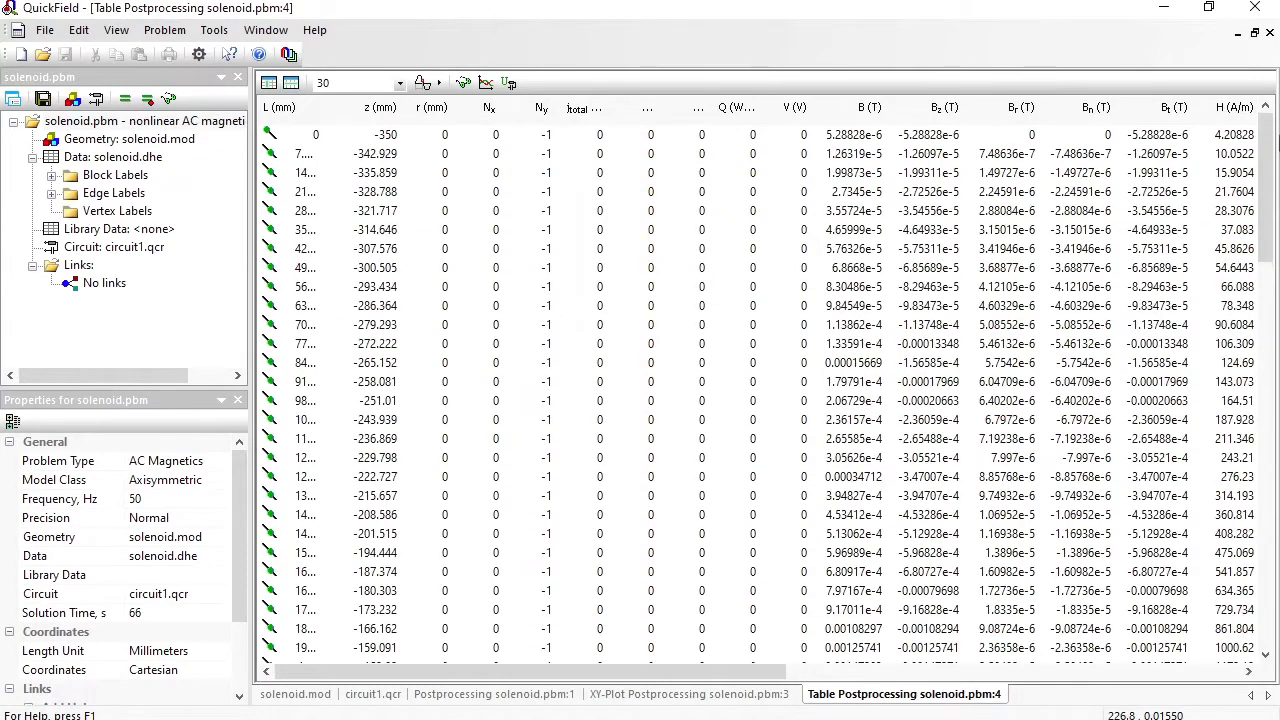
pyautogui.moveTo(1266, 133)
pyautogui.mouseDown()
pyautogui.moveTo(1266, 473)
pyautogui.moveTo(1266, 110)
pyautogui.mouseUp()
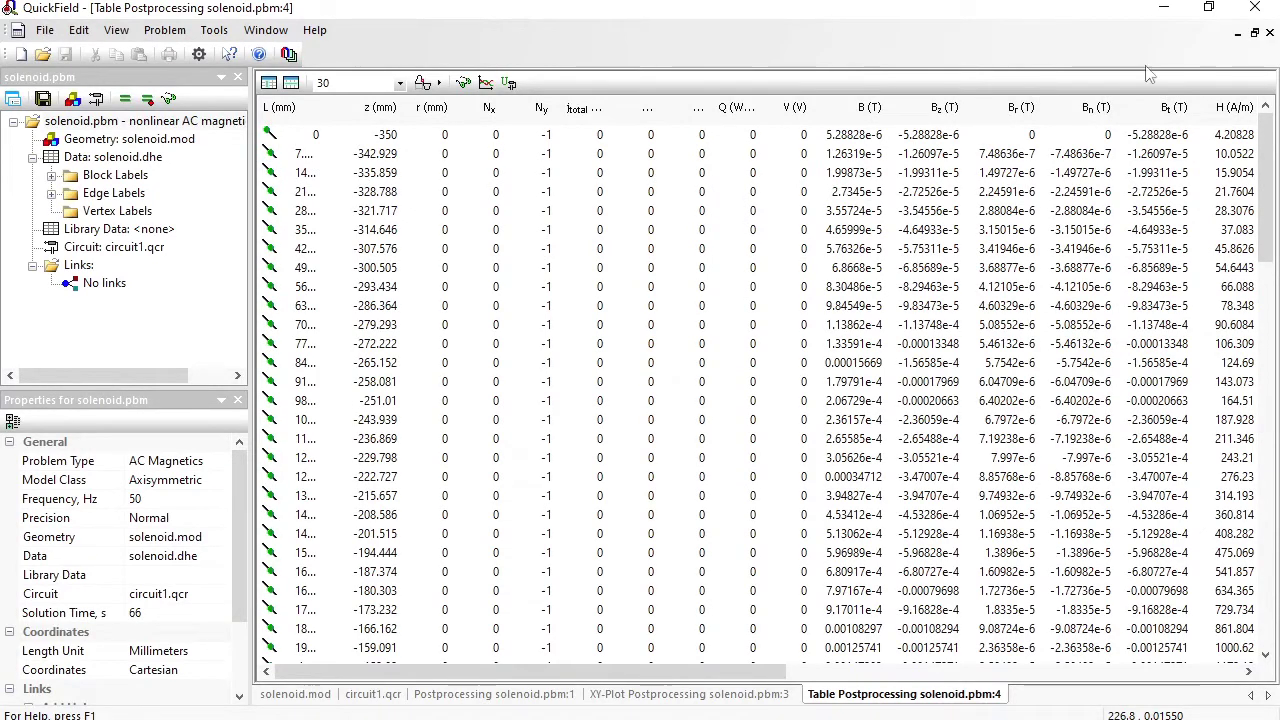
# Step: Close the table and the XY-plot, and clear the axis contour
pyautogui.click(1270, 33)
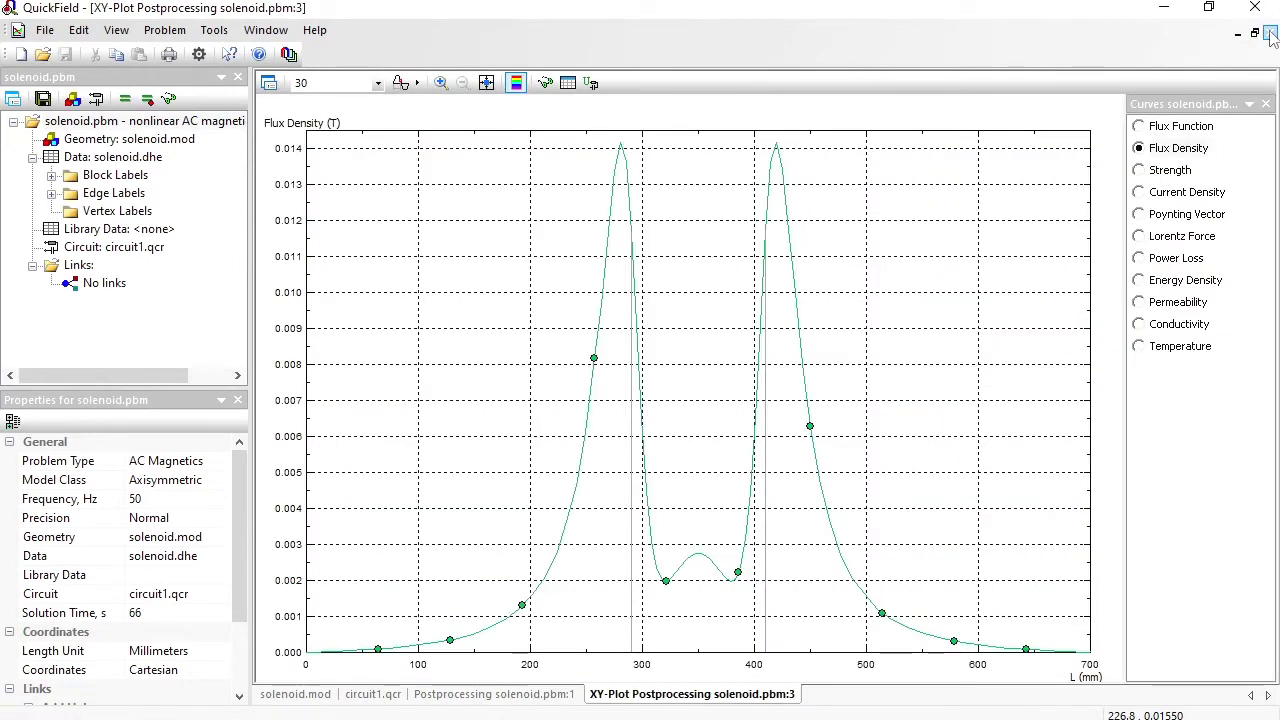
pyautogui.click(1270, 33)
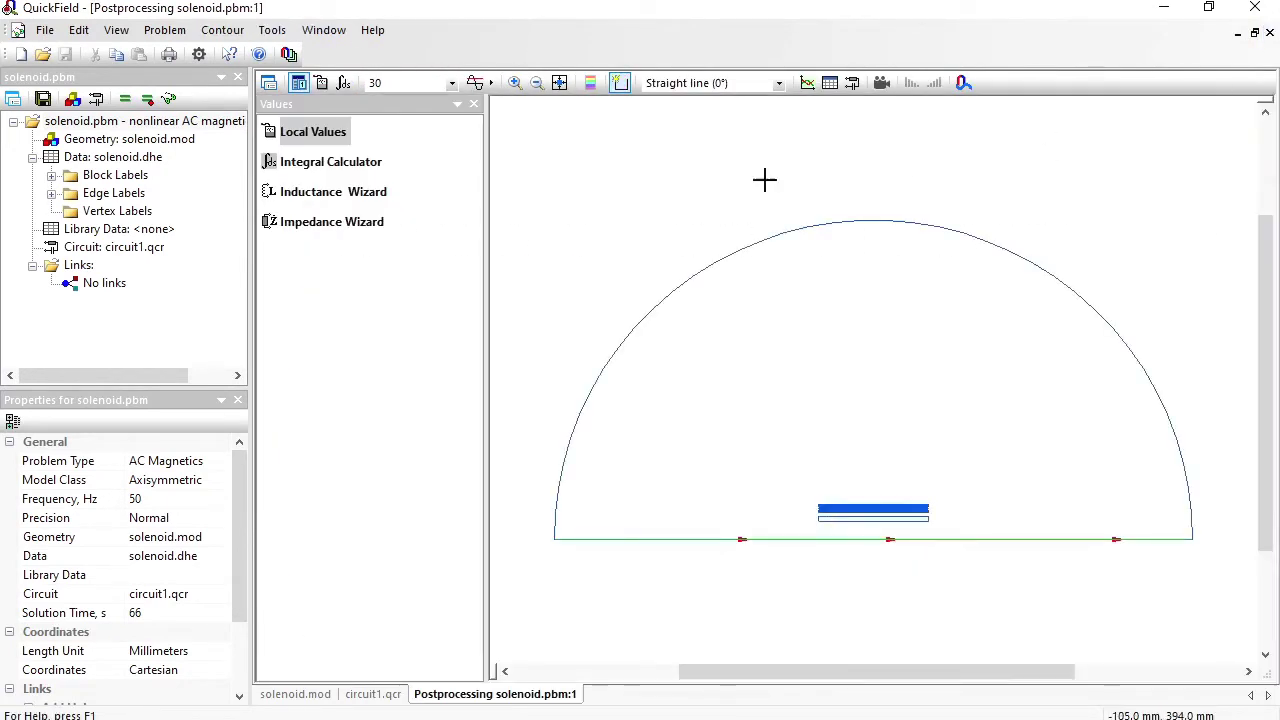
pyautogui.click(222, 30)
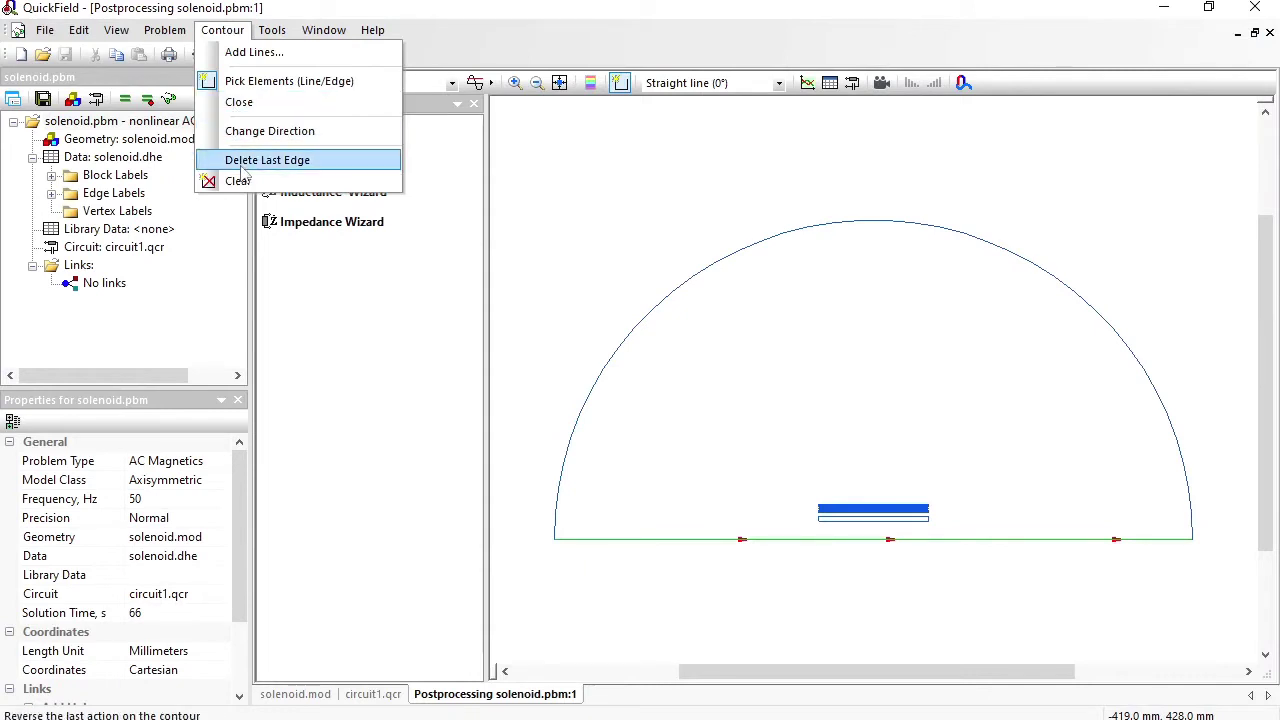
pyautogui.click(238, 181)
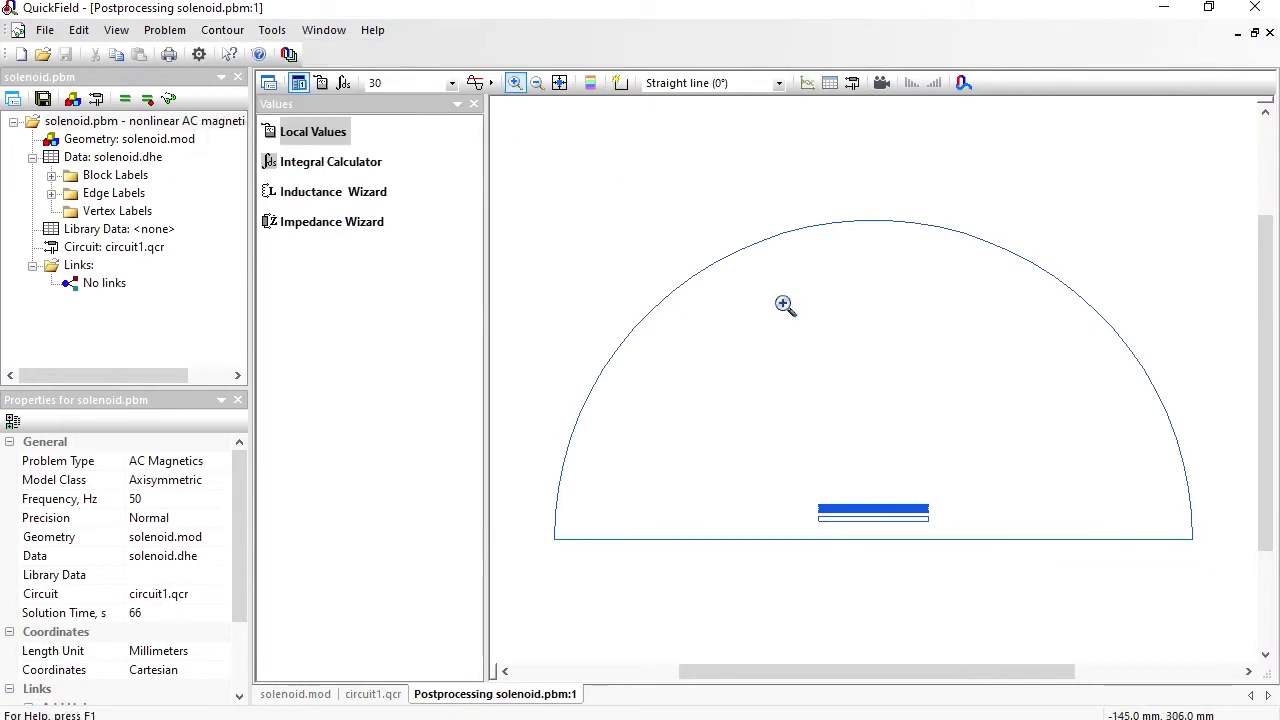
# Step: Draw a nearly vertical contour line about 32 mm long through the core's end and across the axis, and calculate its magnetic flux
pyautogui.moveTo(894, 497); pyautogui.dragTo(971, 560)
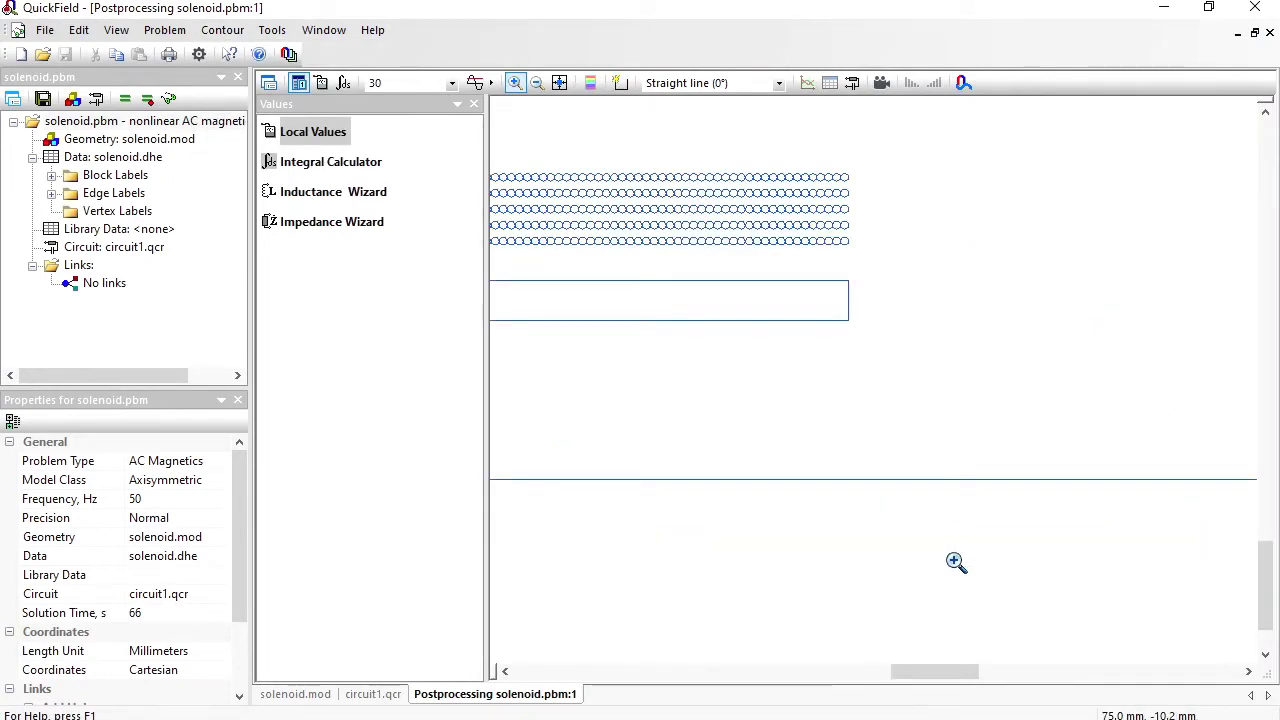
pyautogui.click(621, 83)
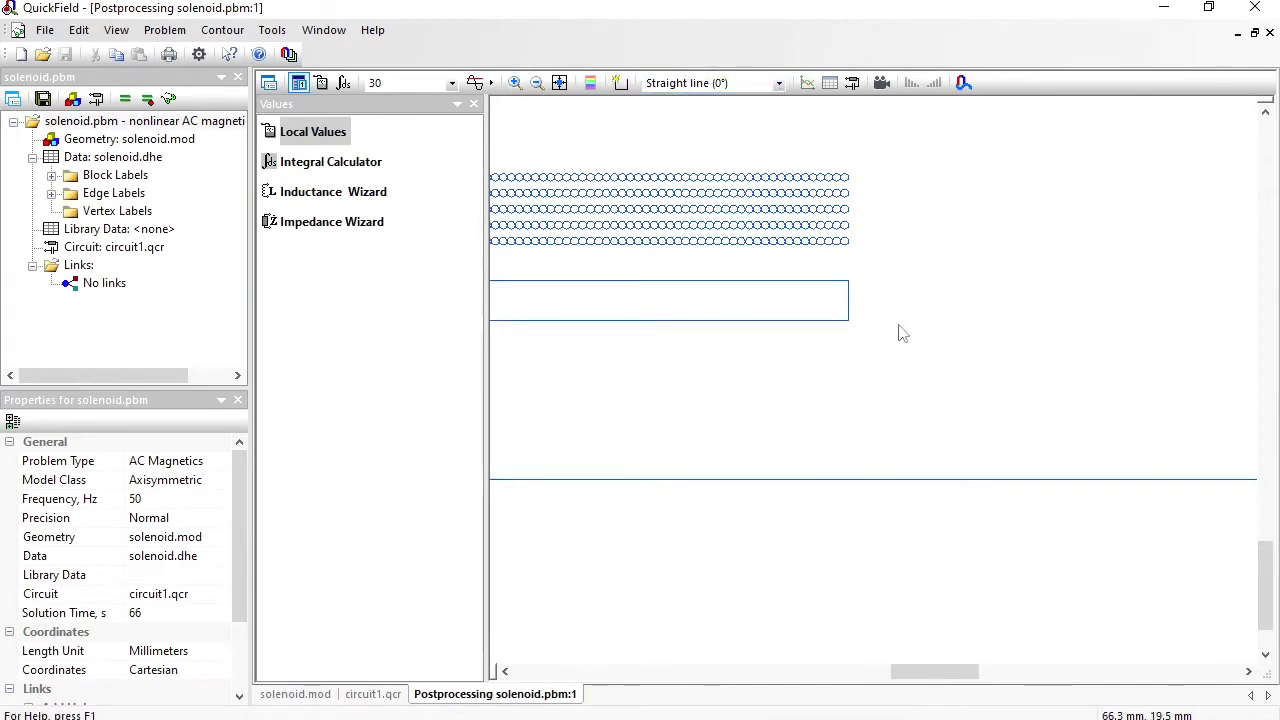
pyautogui.click(621, 83)
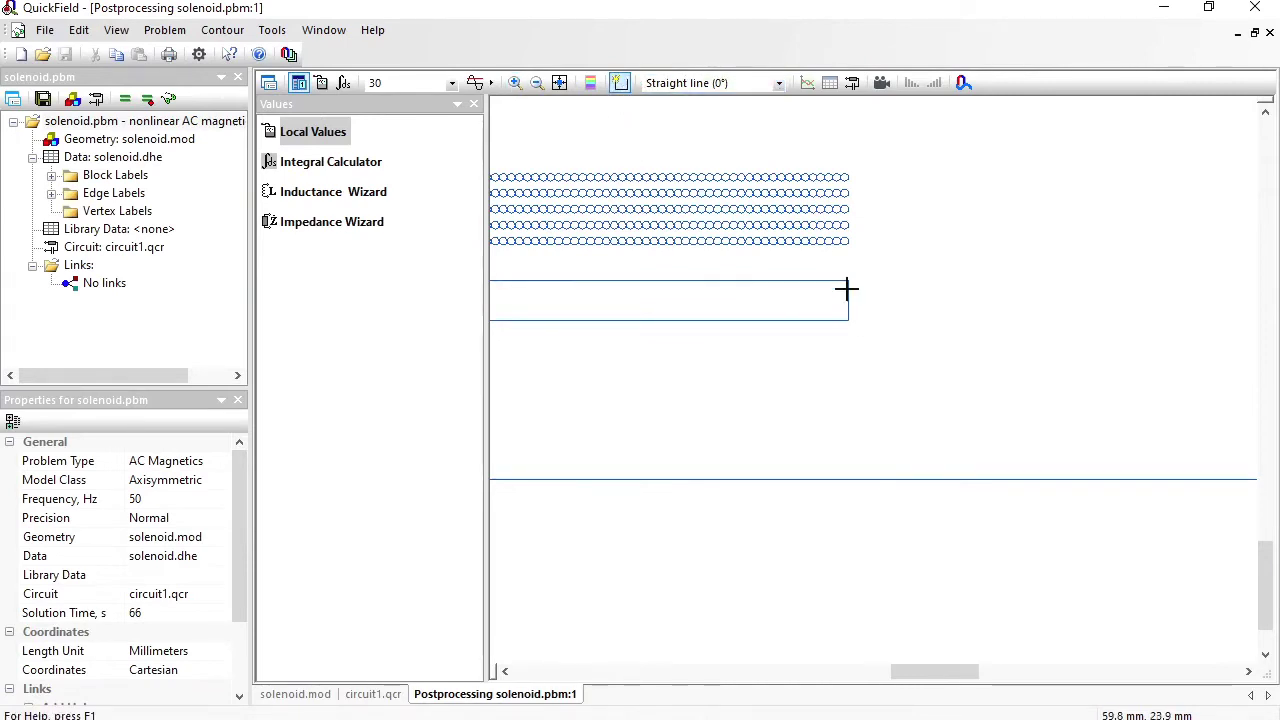
pyautogui.moveTo(840, 263); pyautogui.dragTo(846, 514)
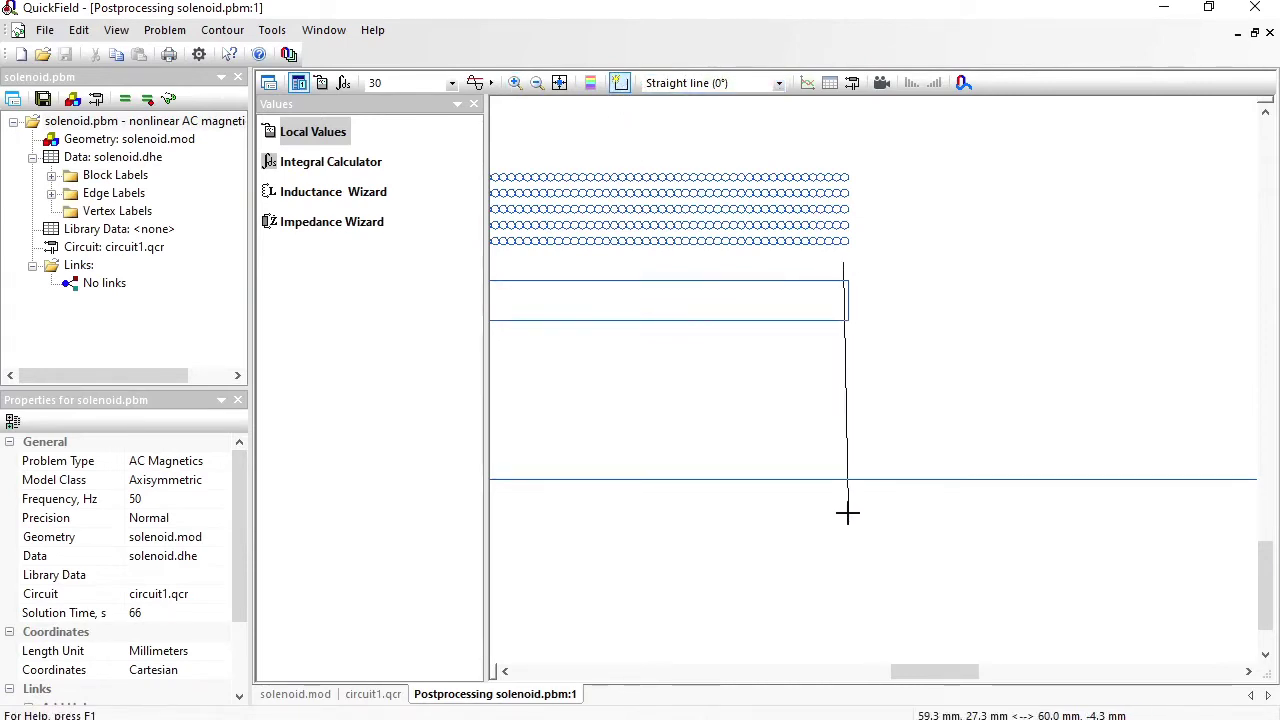
pyautogui.click(343, 83)
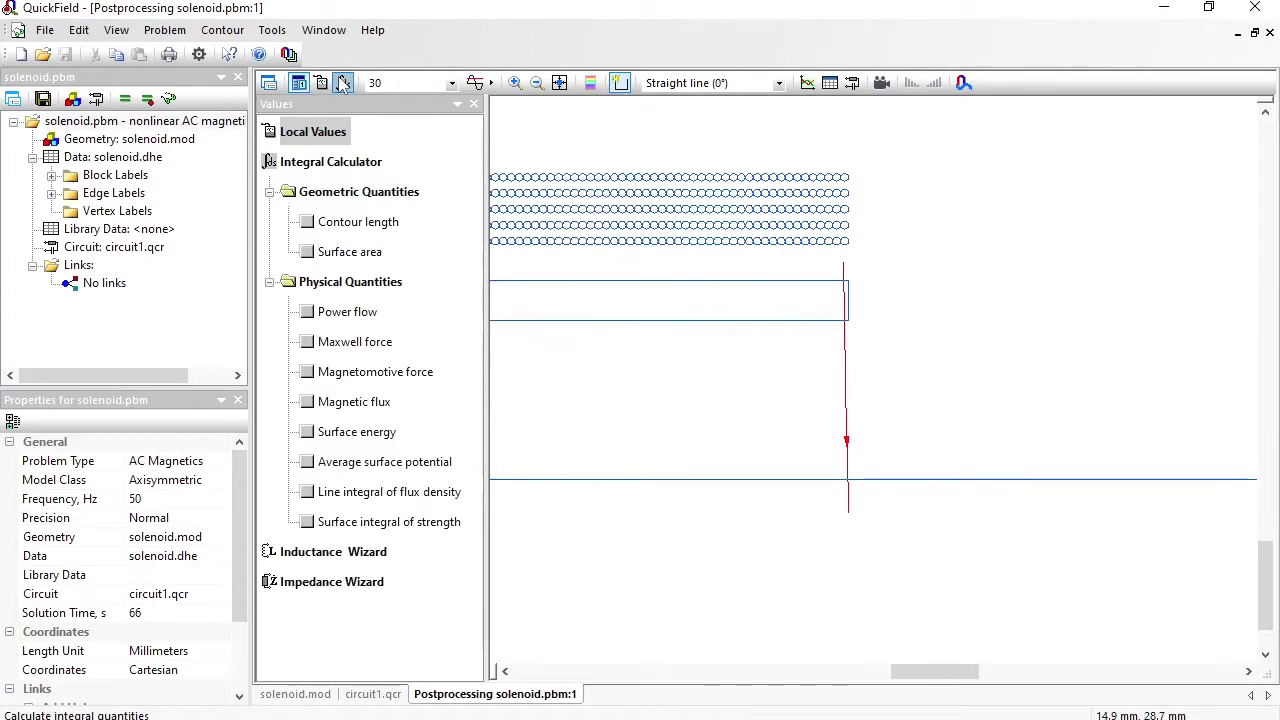
pyautogui.click(306, 400)
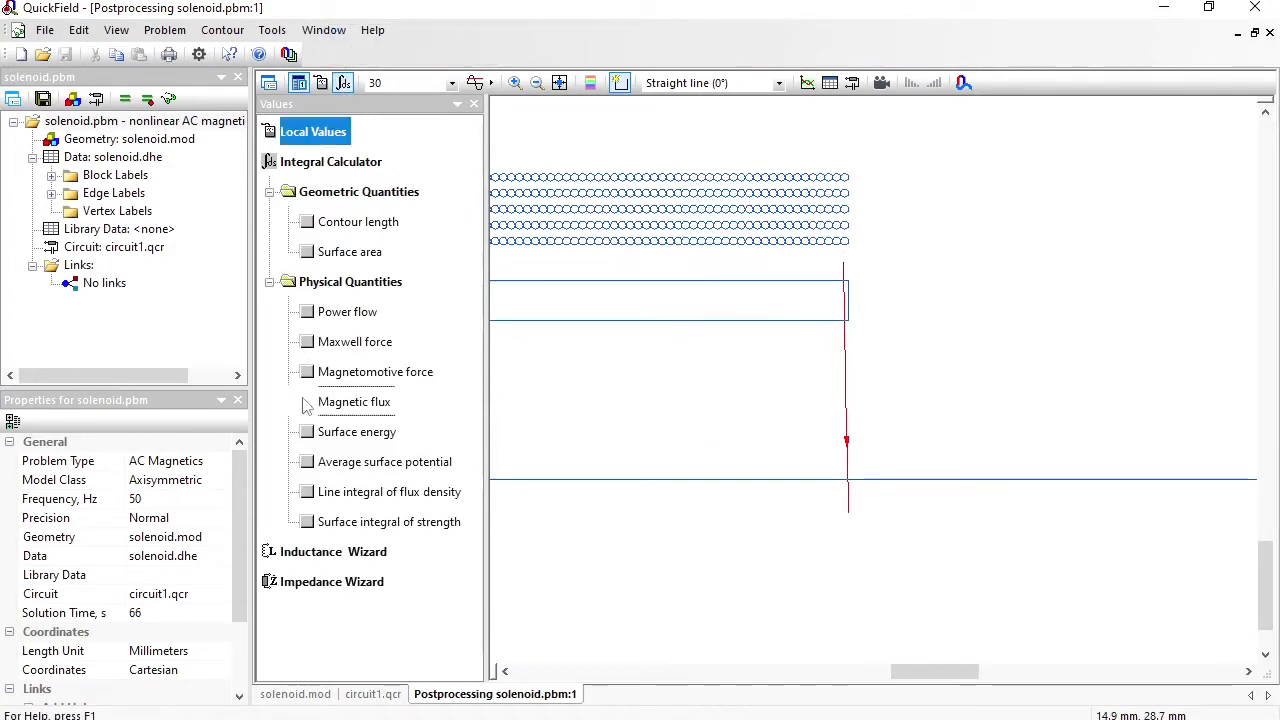
# Step: Show the field lines at the given phase in the field picture and clear the line contour
pyautogui.click(269, 83)
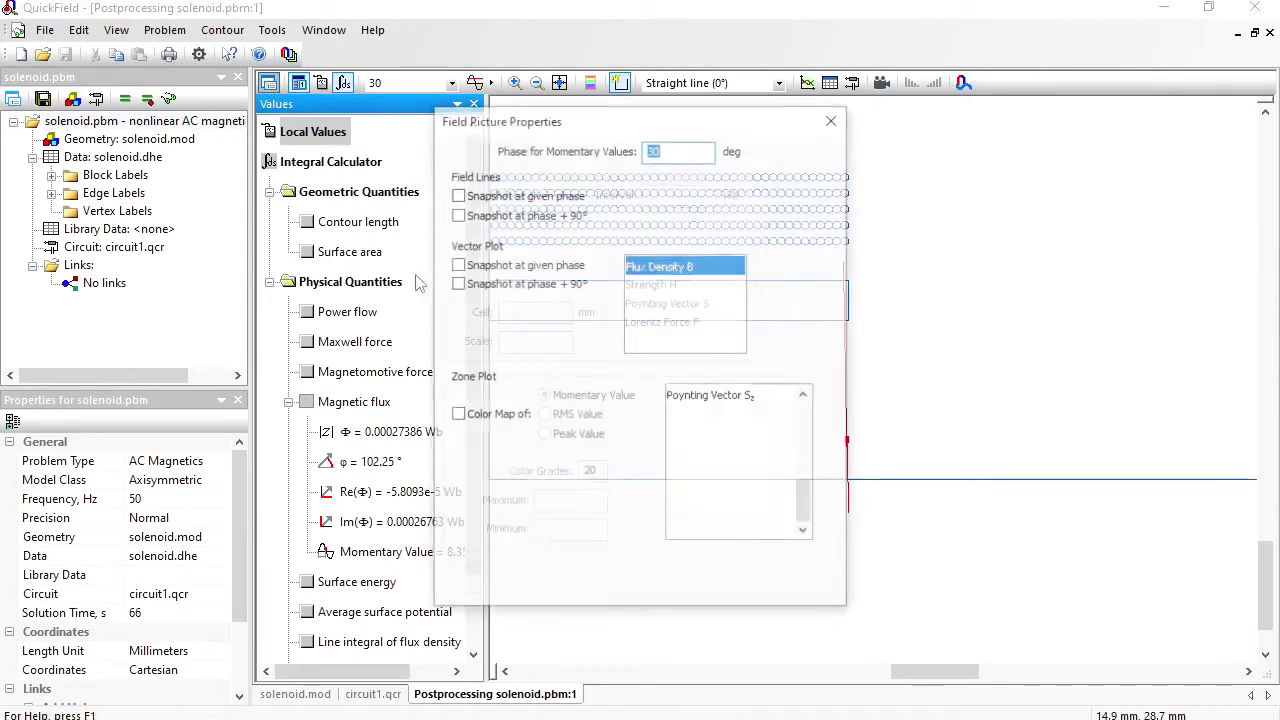
pyautogui.click(478, 200)
pyautogui.click(801, 187)
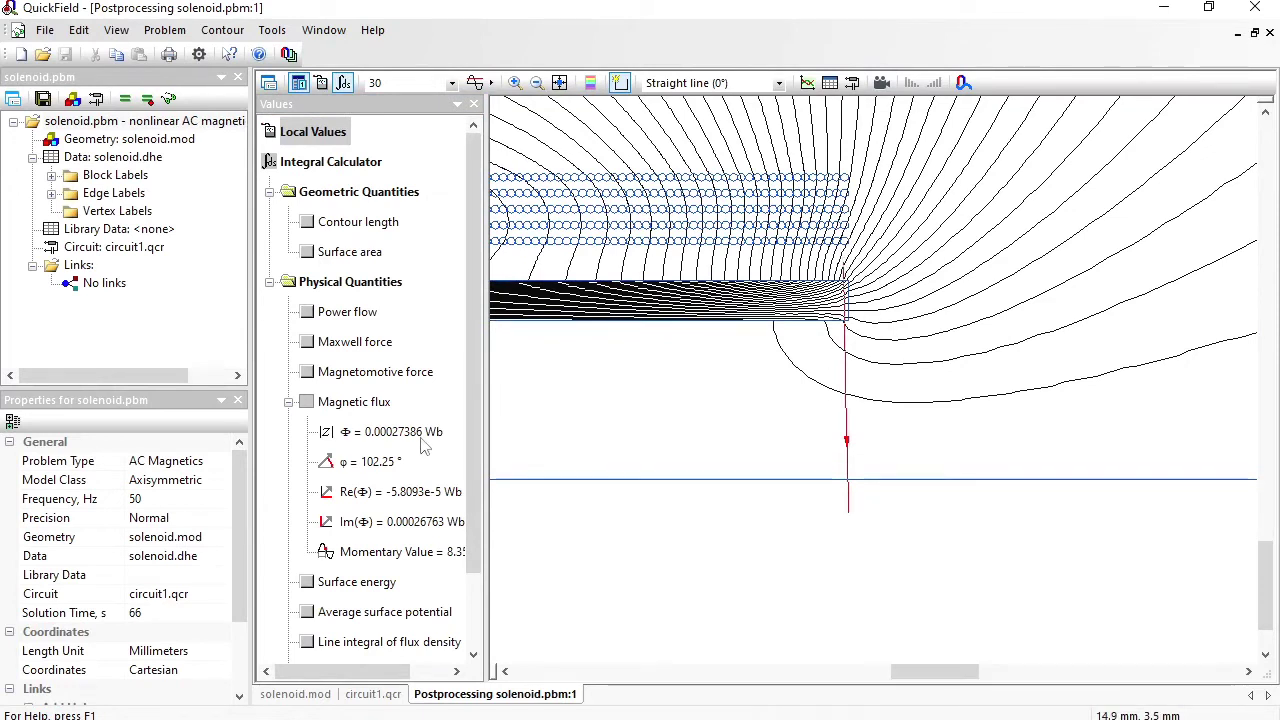
pyautogui.click(222, 30)
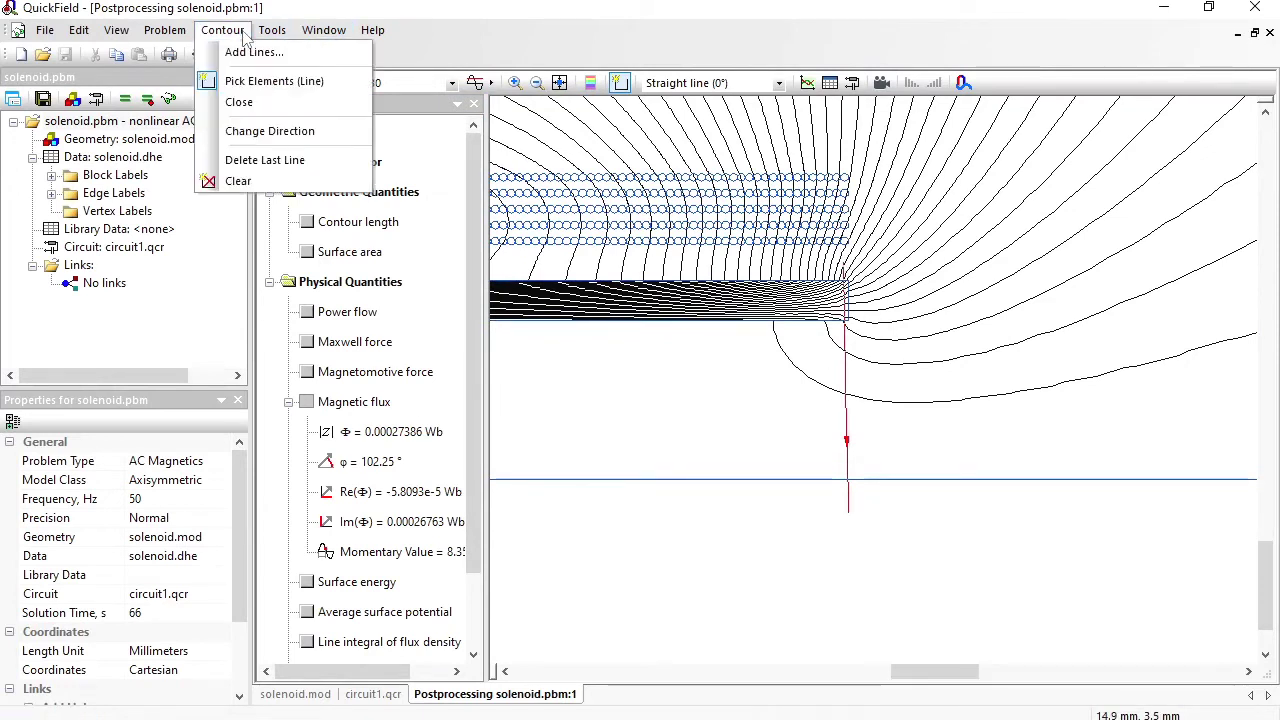
pyautogui.click(258, 181)
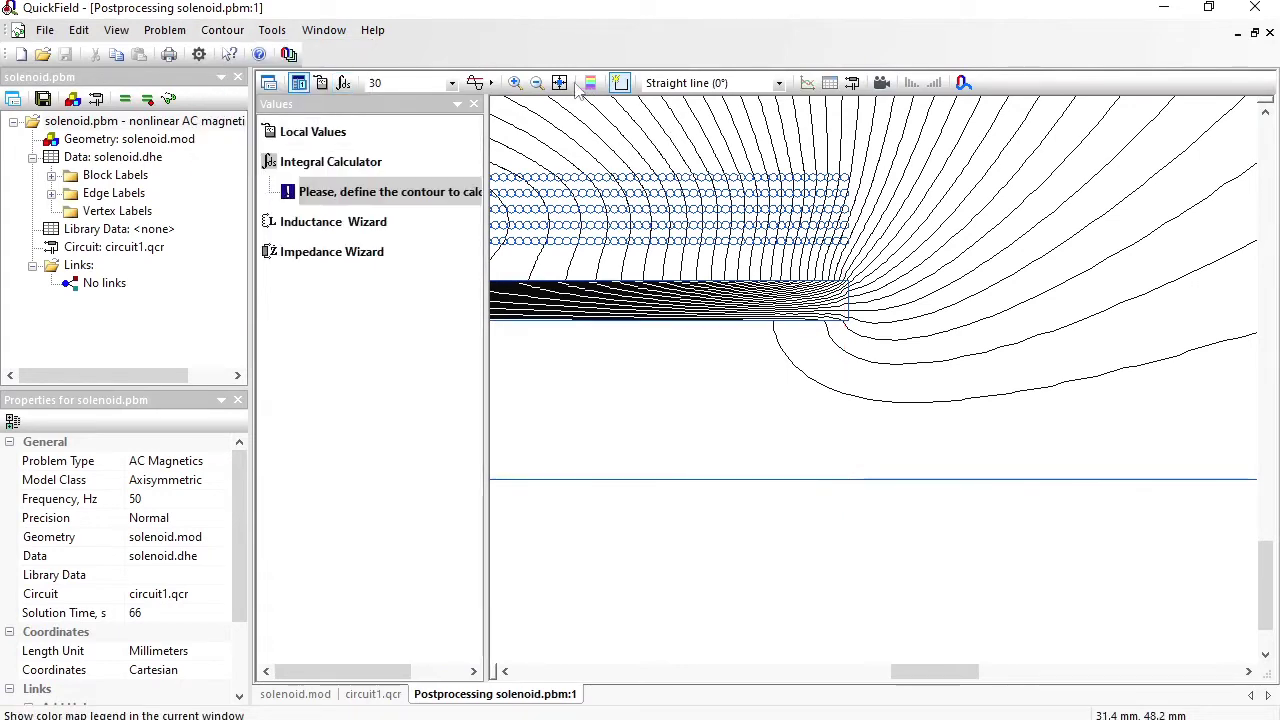
# Step: Pick the end turns of the two coil layers nearest the core and calculate their total current
pyautogui.click(516, 83)
pyautogui.moveTo(812, 208); pyautogui.dragTo(880, 306)
pyautogui.click(620, 83)
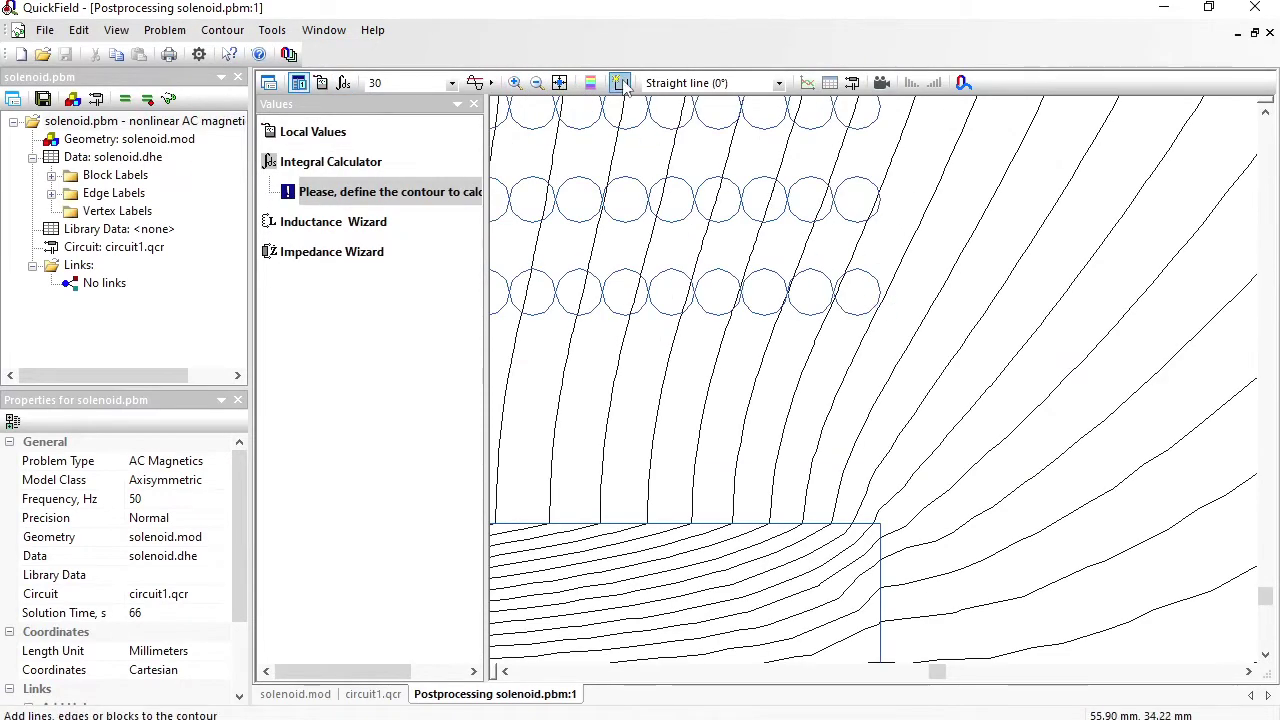
pyautogui.click(860, 291)
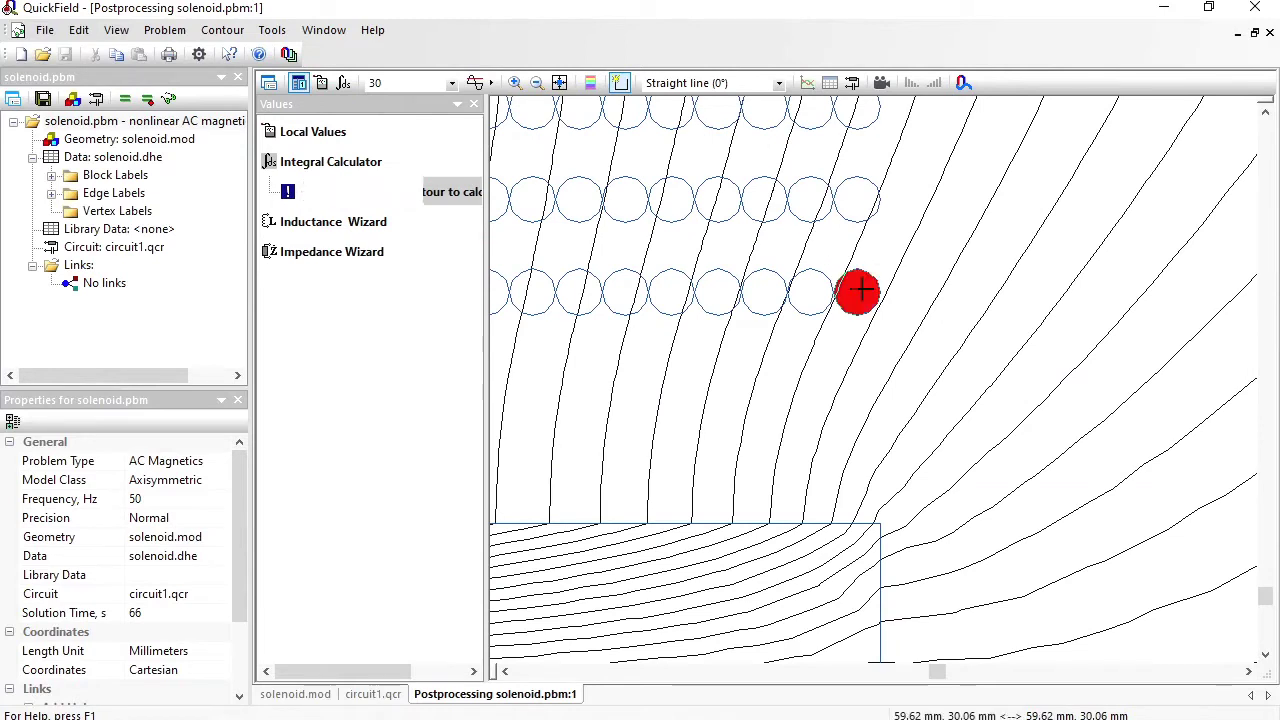
pyautogui.click(851, 199)
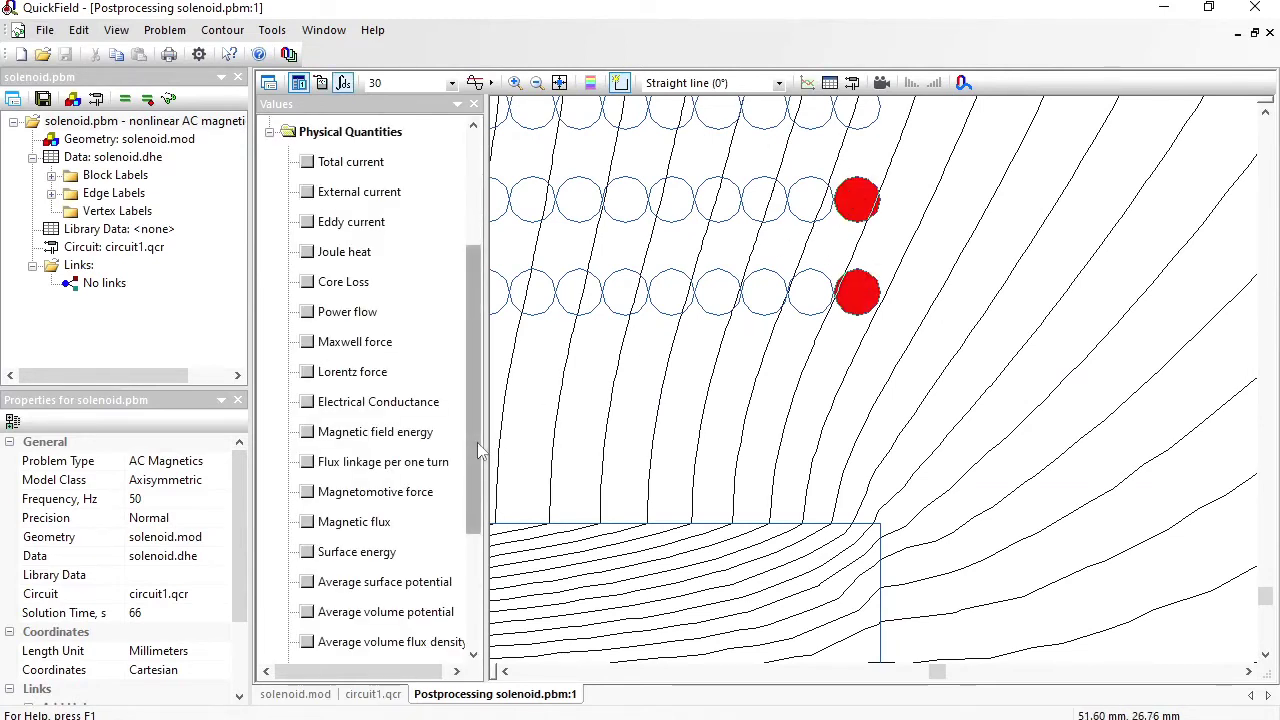
pyautogui.scroll(1, 478, 451)
pyautogui.click(309, 250)
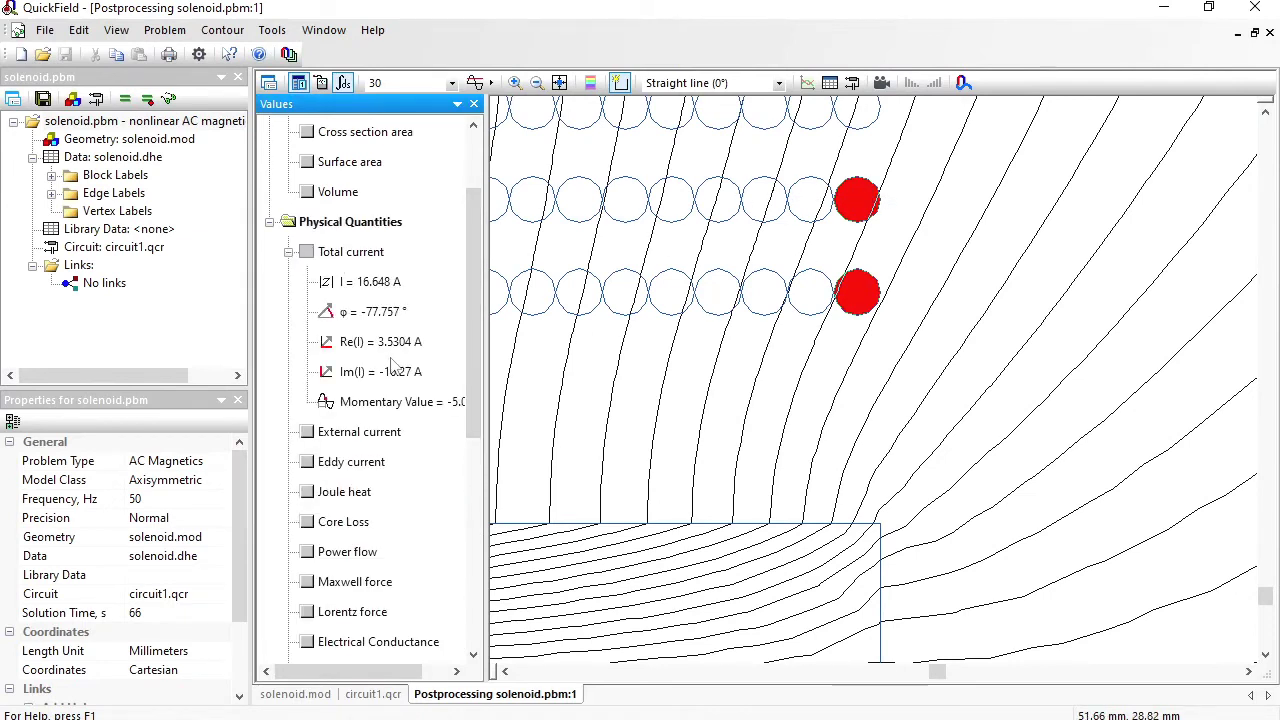
# Step: Reduce the contour to the end turn nearest the core and calculate its cross section area and Joule heat
pyautogui.click(863, 205)
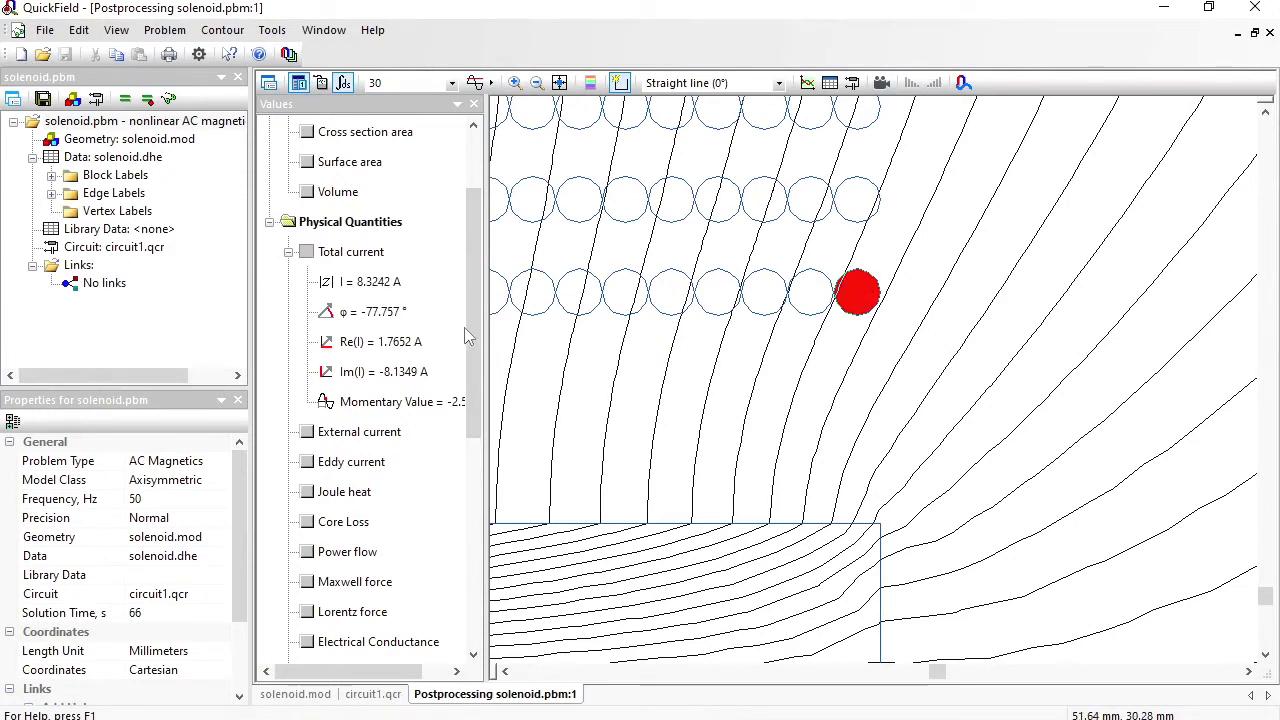
pyautogui.click(307, 134)
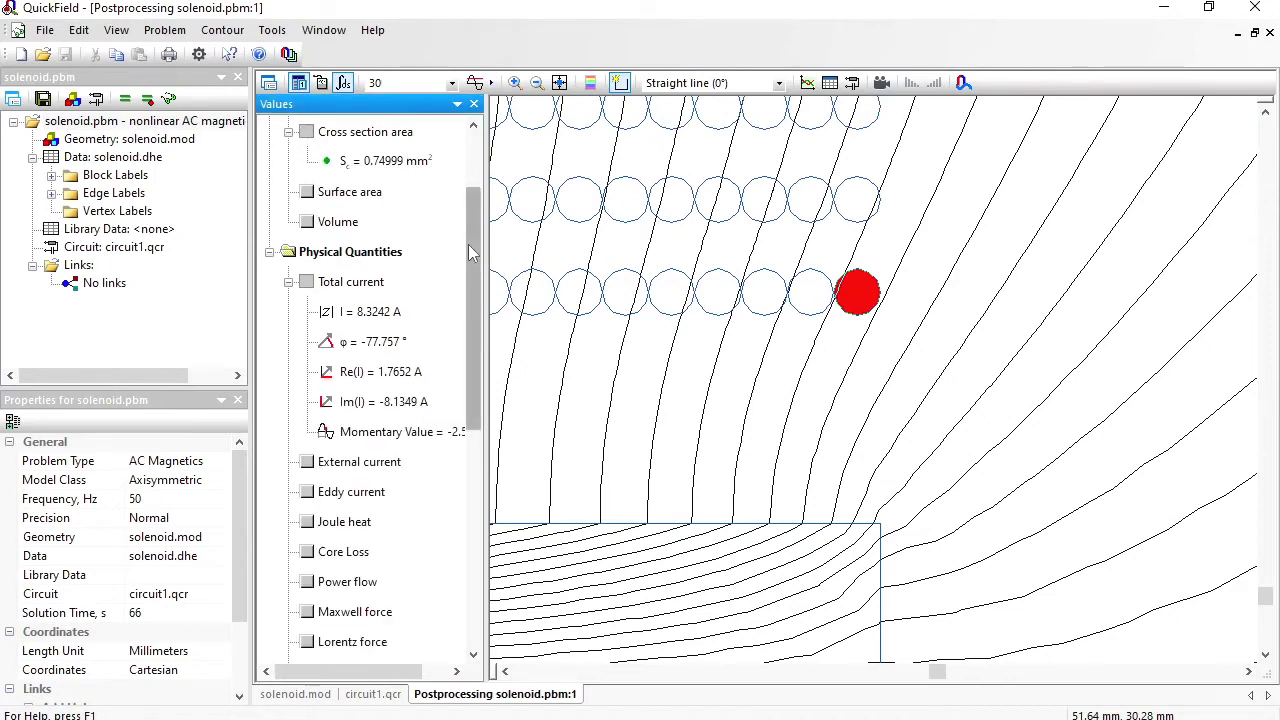
pyautogui.scroll(-2, 476, 308)
pyautogui.click(307, 401)
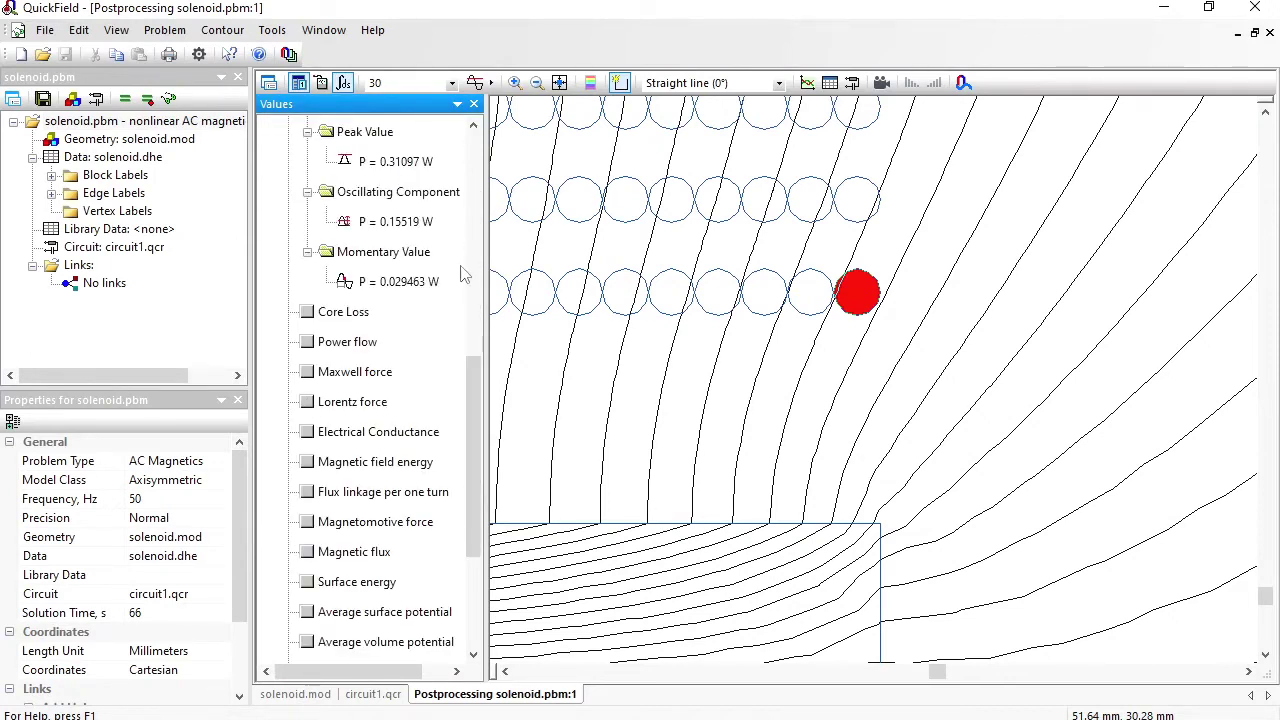
pyautogui.scroll(2, 470, 334)
pyautogui.click(390, 195)
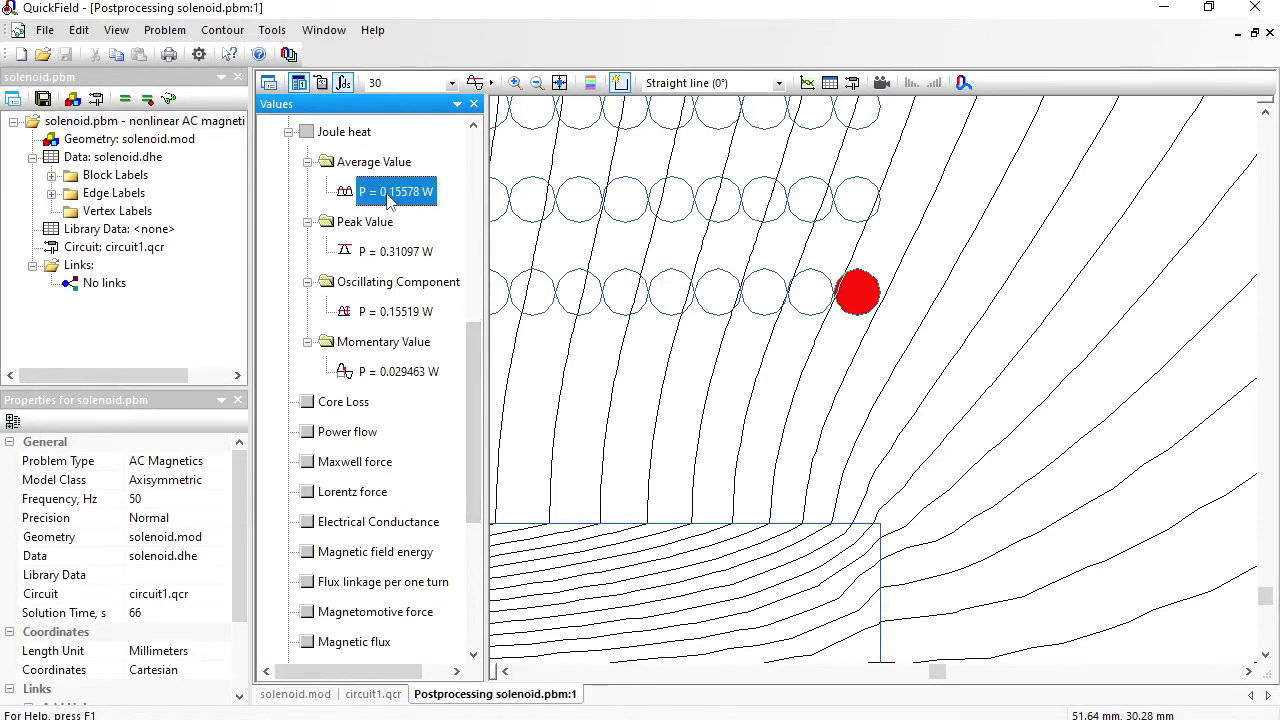
# Step: Calculate the Maxwell force on the selected end turn and go back to its total current values
pyautogui.click(307, 463)
pyautogui.scroll(2, 477, 463)
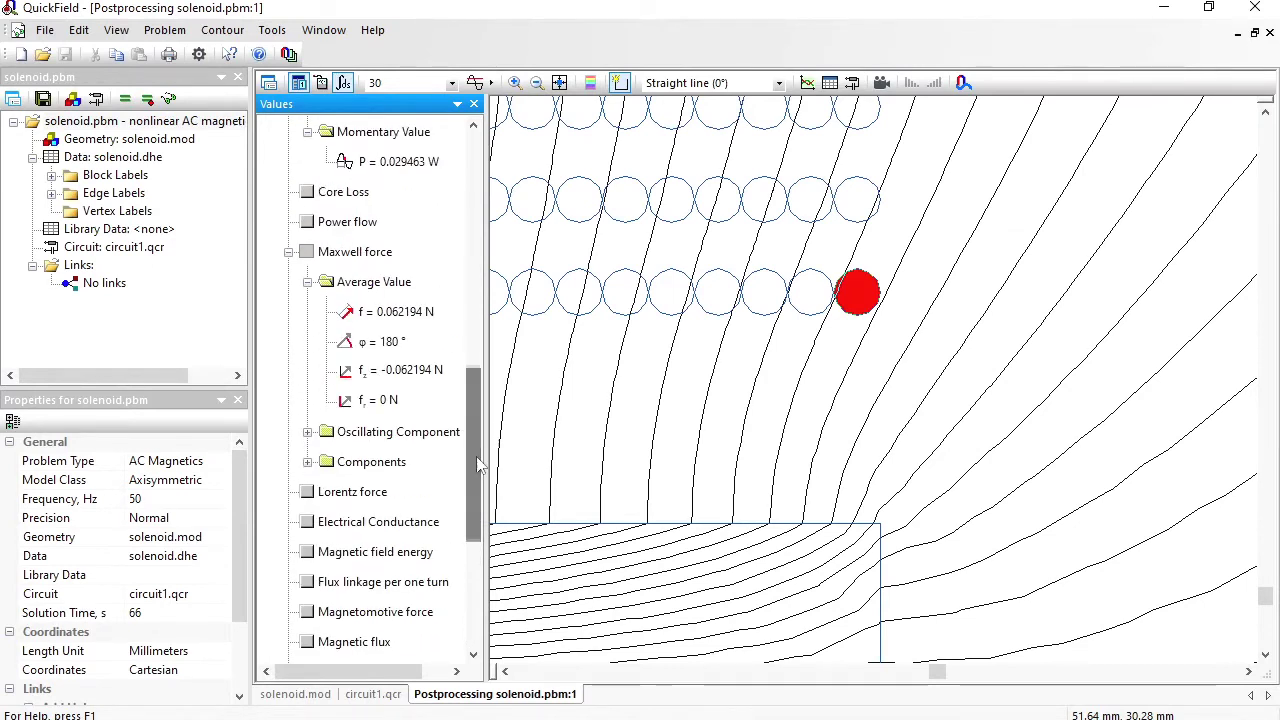
pyautogui.click(400, 315)
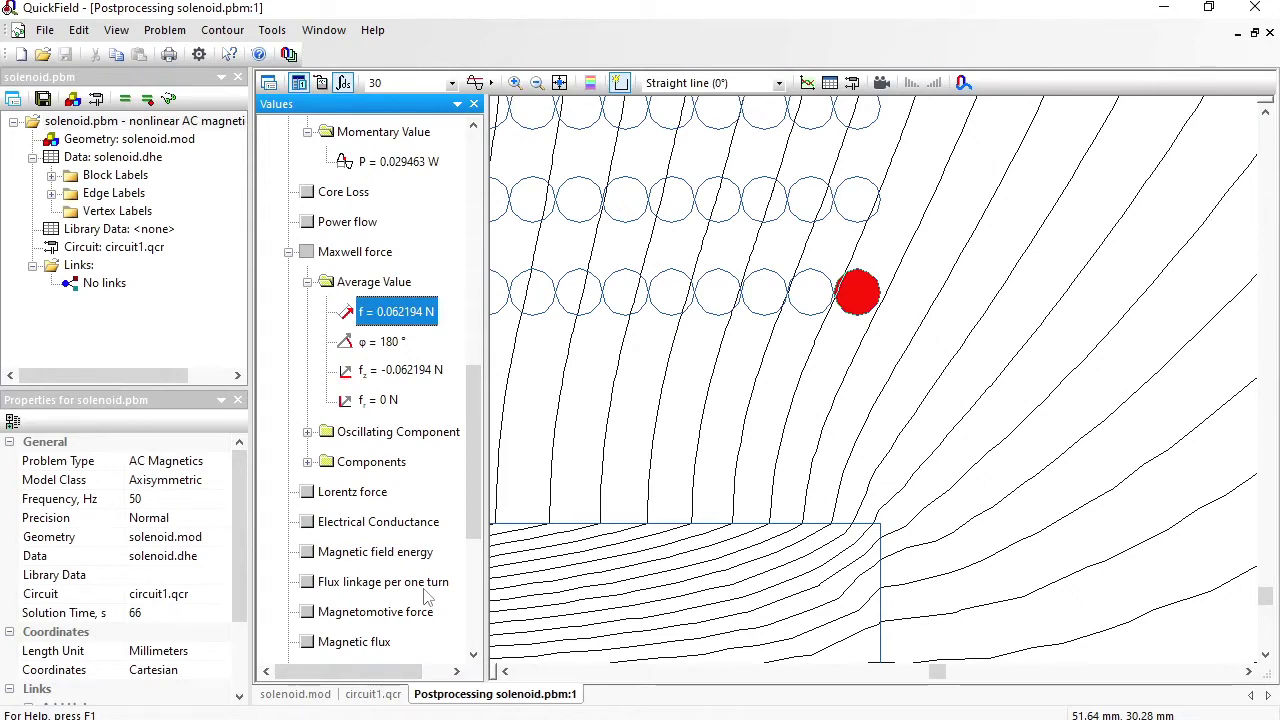
pyautogui.moveTo(474, 455); pyautogui.dragTo(474, 265)
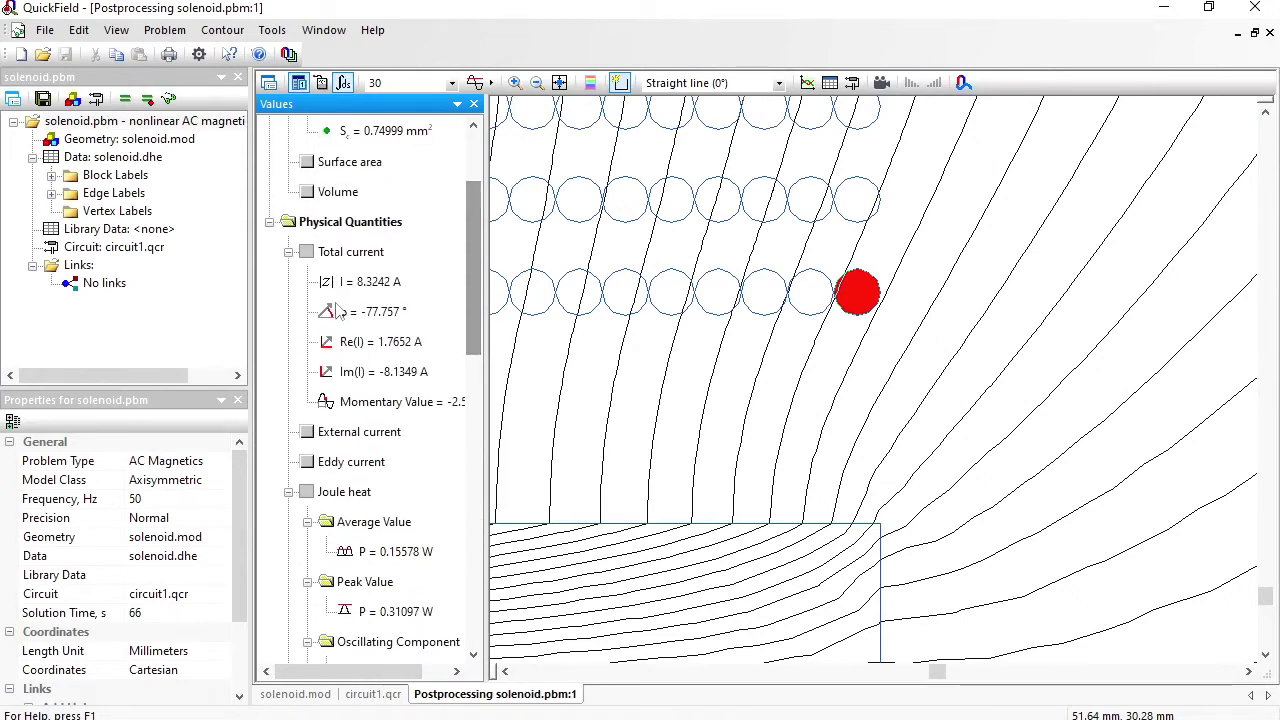
# Step: Open the circuit results and examine the components of the current through voltage source V(1), widening the values list
pyautogui.click(852, 83)
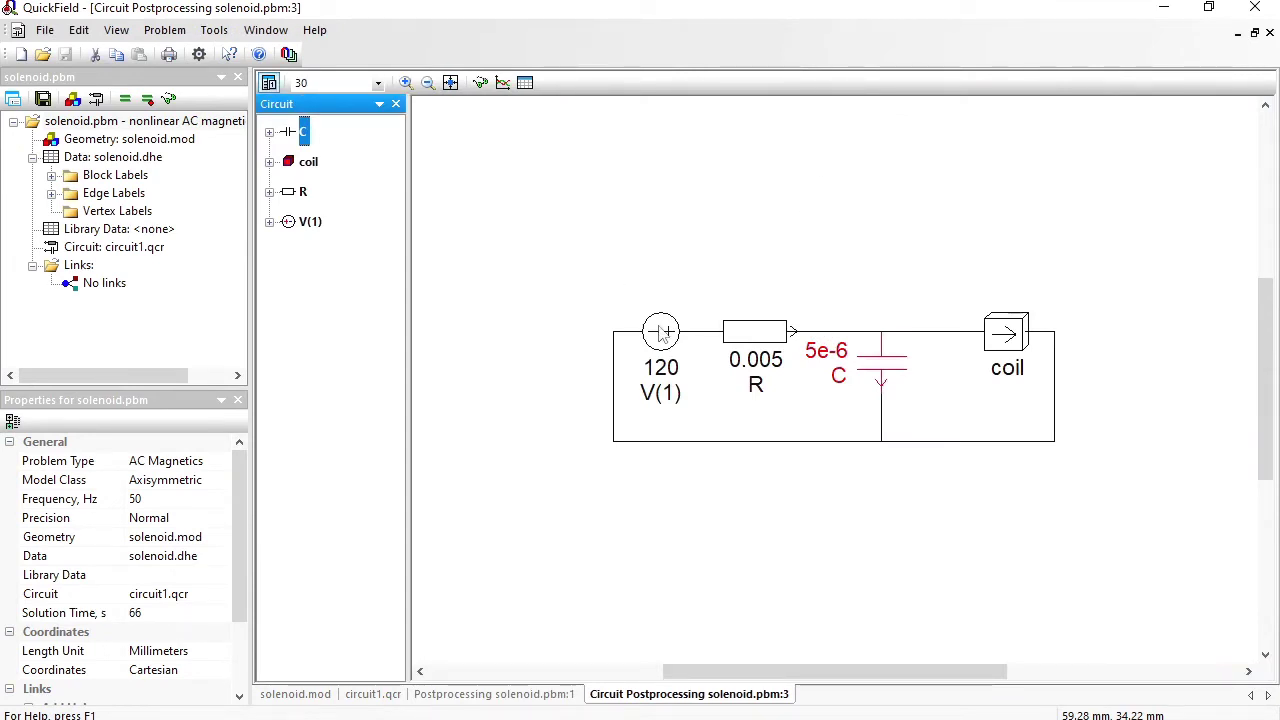
pyautogui.click(269, 222)
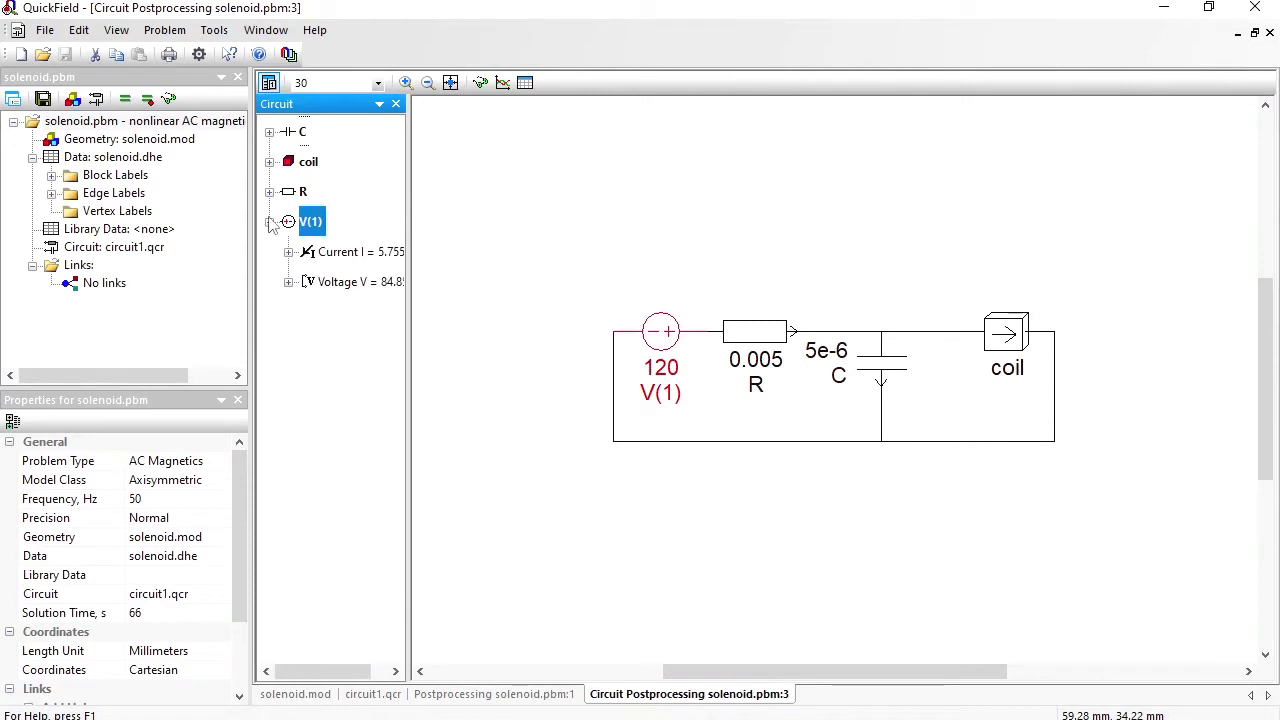
pyautogui.click(288, 252)
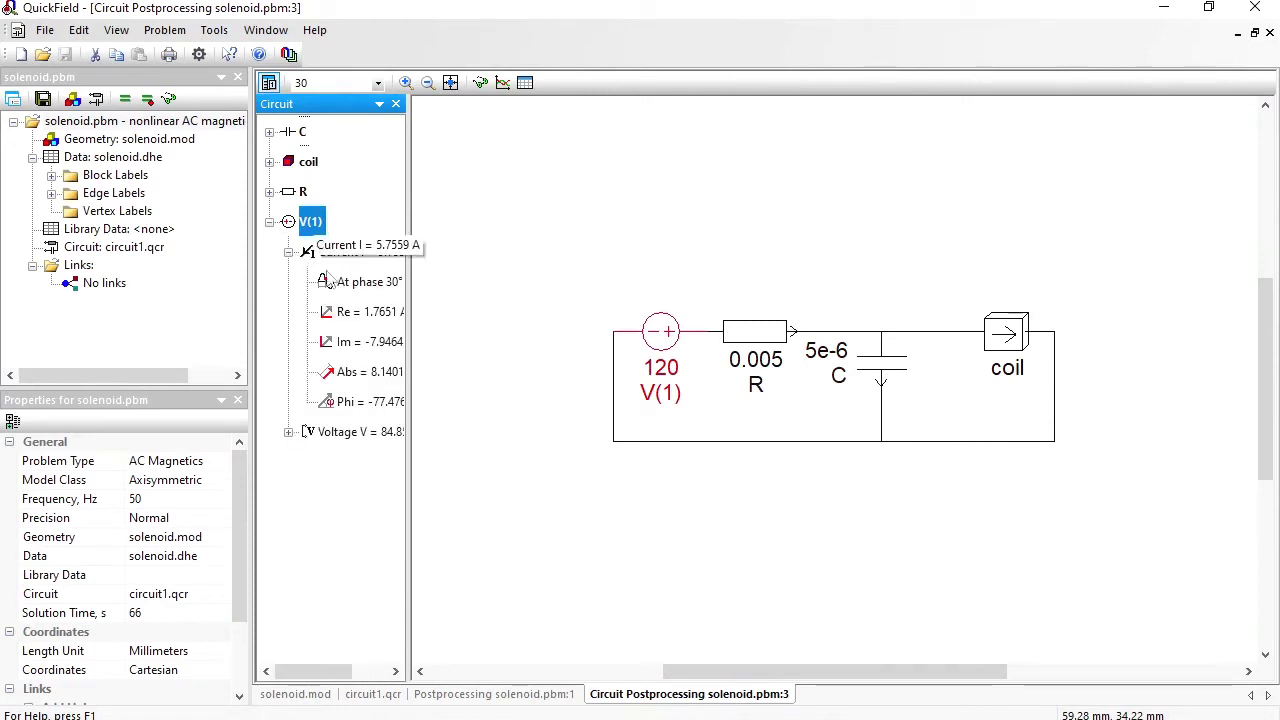
pyautogui.moveTo(408, 328); pyautogui.dragTo(486, 313)
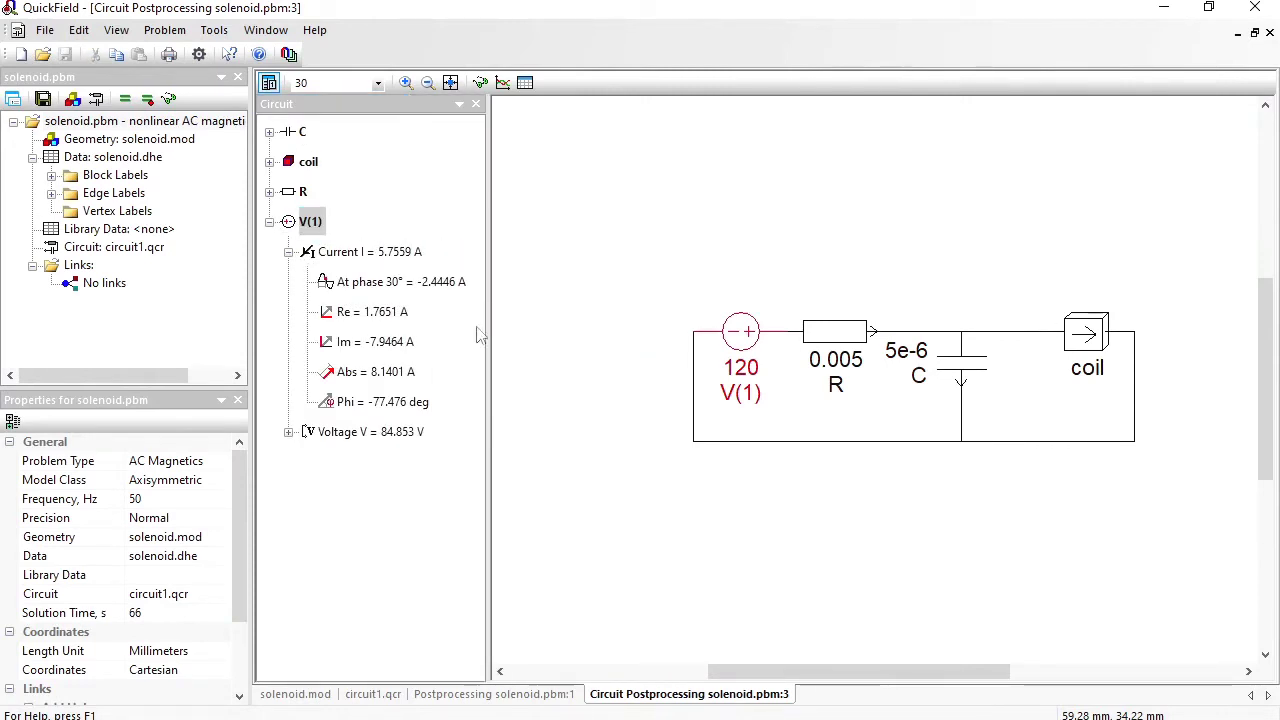
pyautogui.click(418, 402)
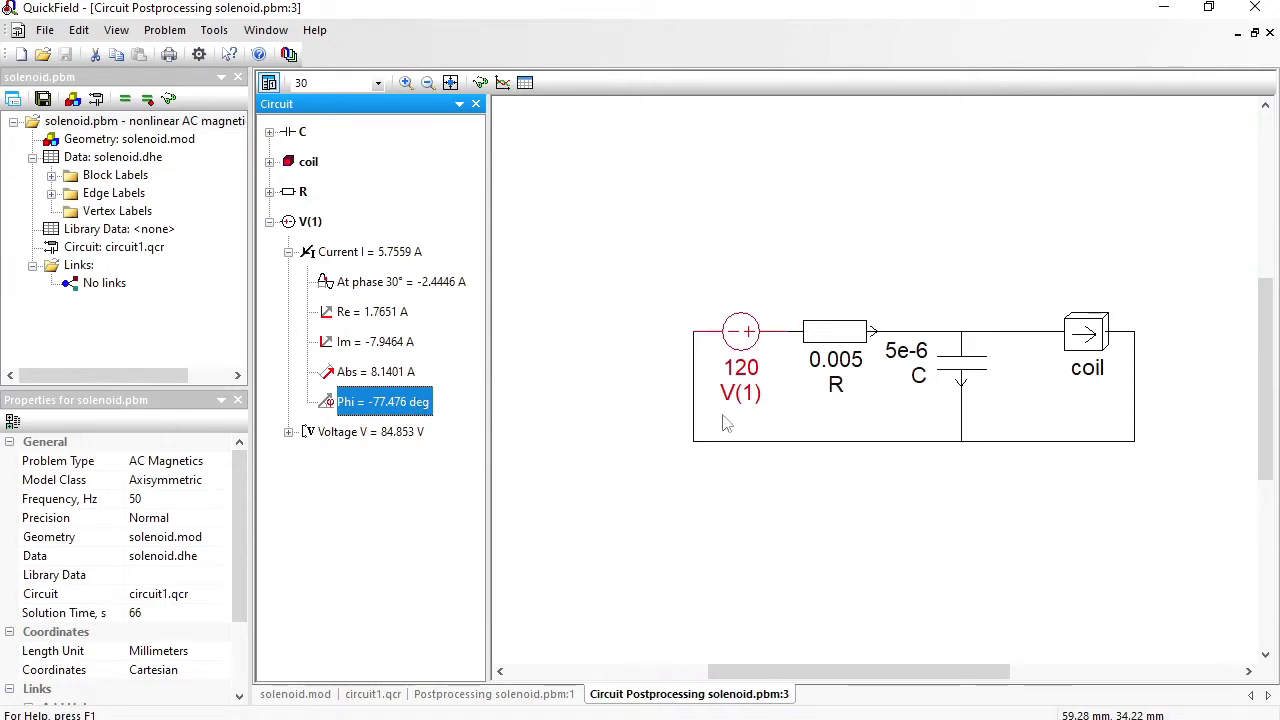
# Step: Check the capacitor's values in the circuit and examine the magnitude and phase of the coil's current and voltage
pyautogui.moveTo(970, 368)
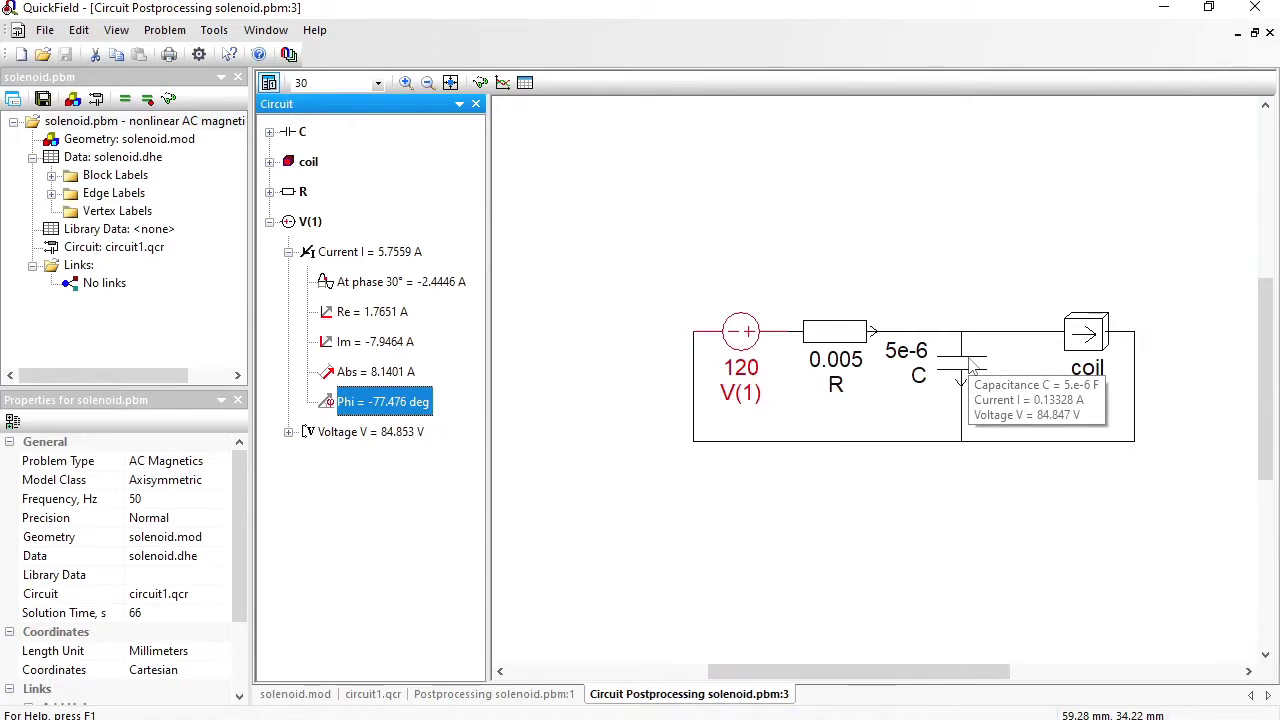
pyautogui.moveTo(1100, 348)
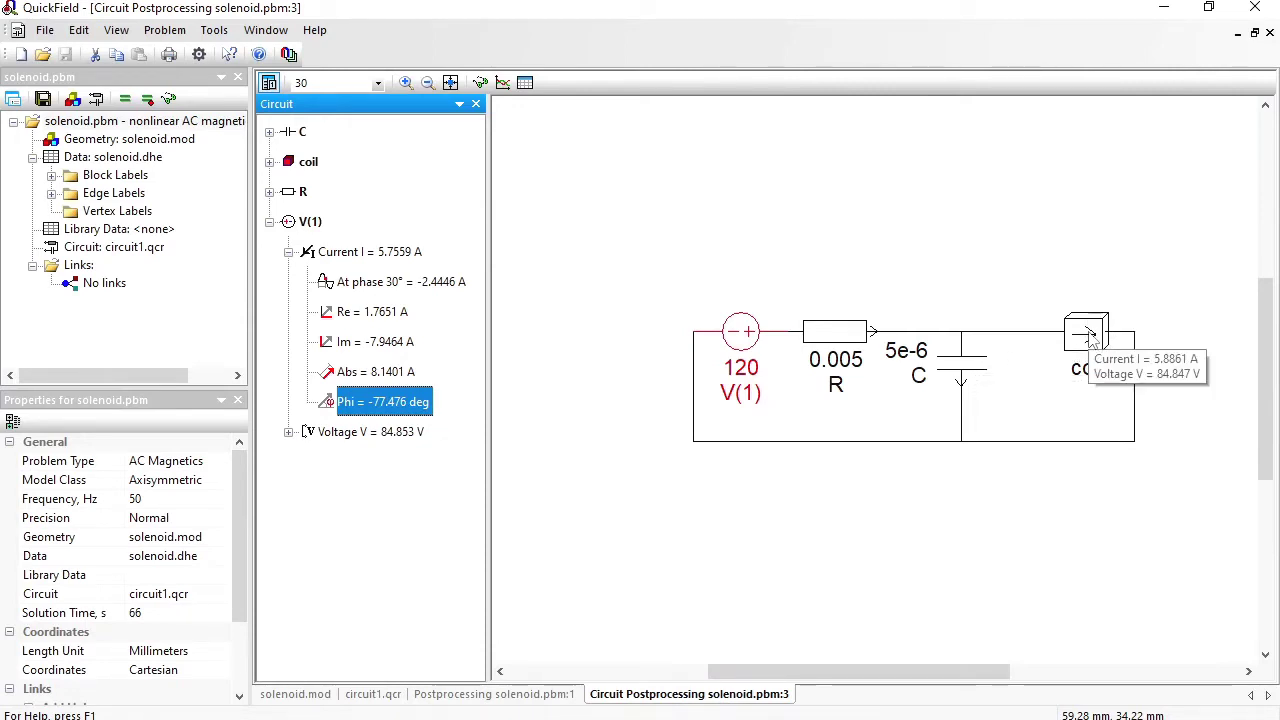
pyautogui.click(1090, 340)
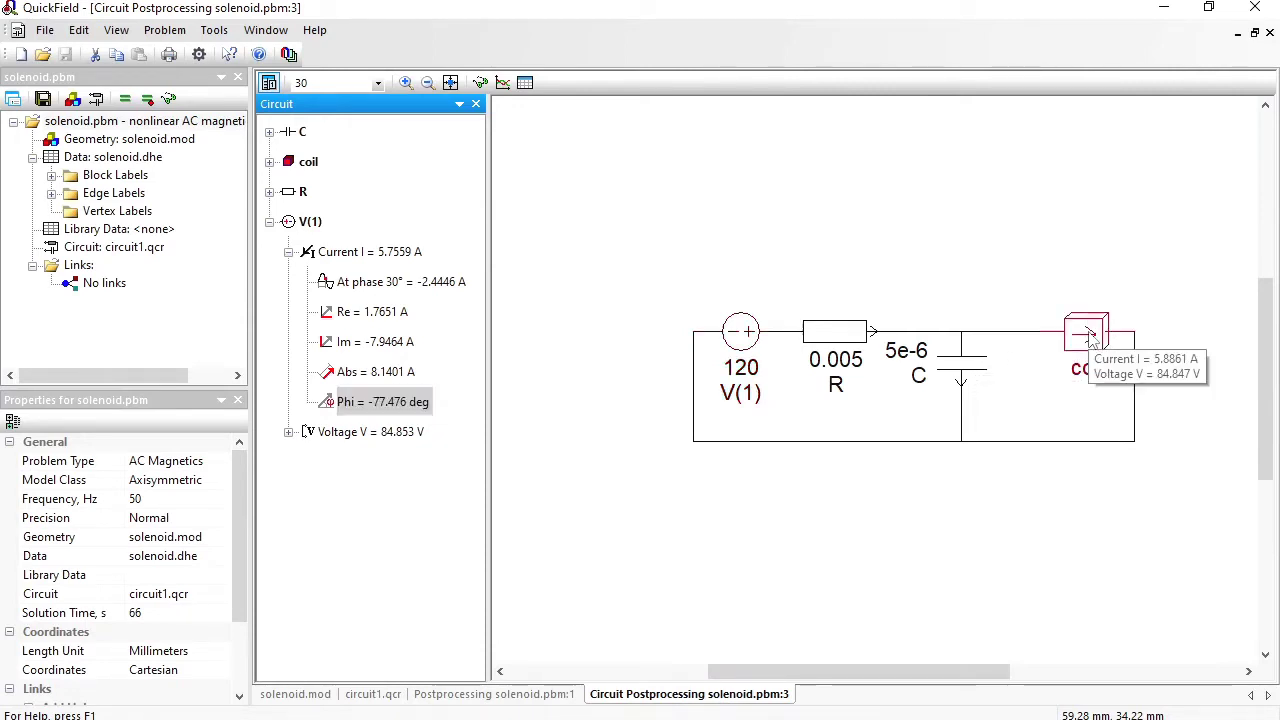
pyautogui.click(270, 163)
pyautogui.click(288, 192)
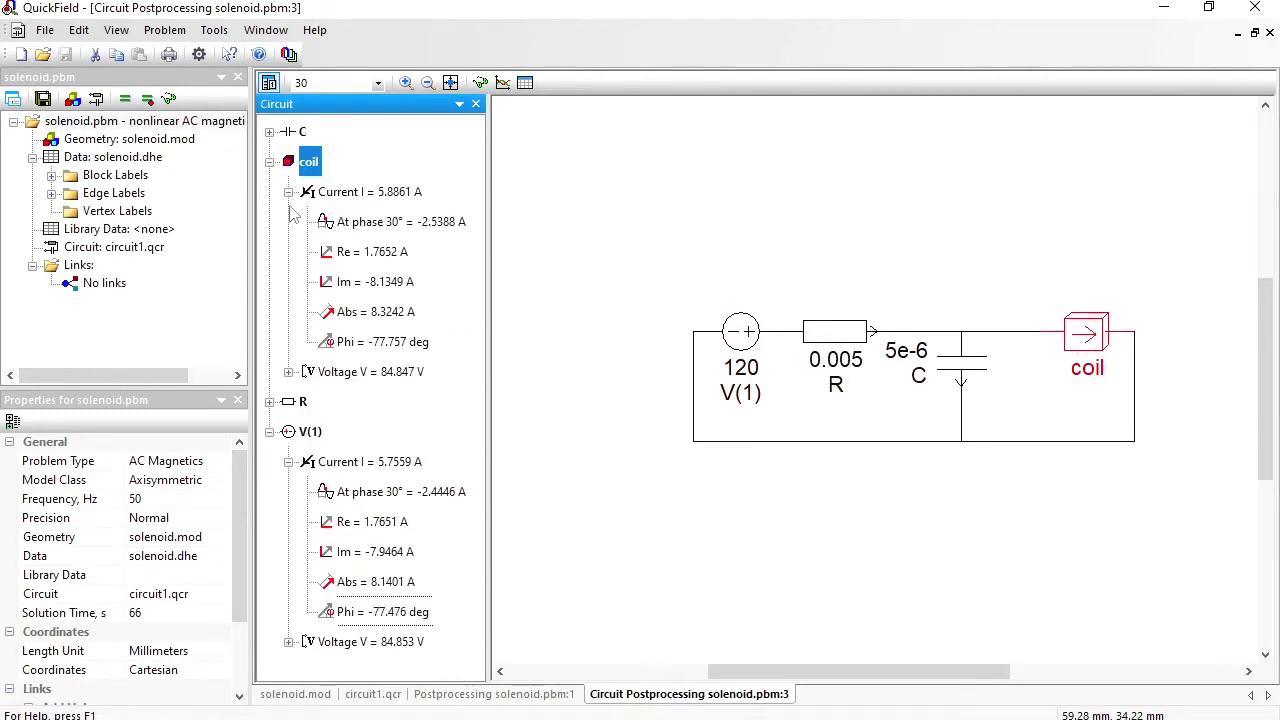
pyautogui.click(288, 372)
pyautogui.click(376, 492)
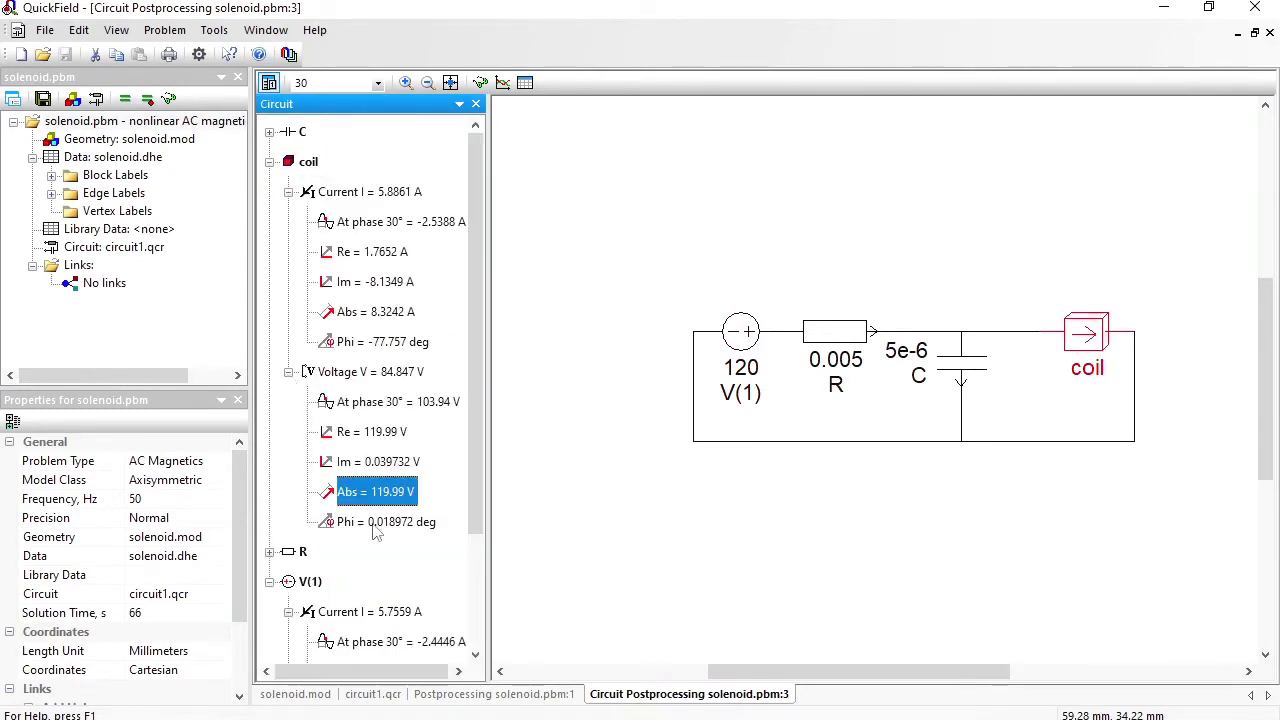
pyautogui.click(379, 312)
pyautogui.click(379, 342)
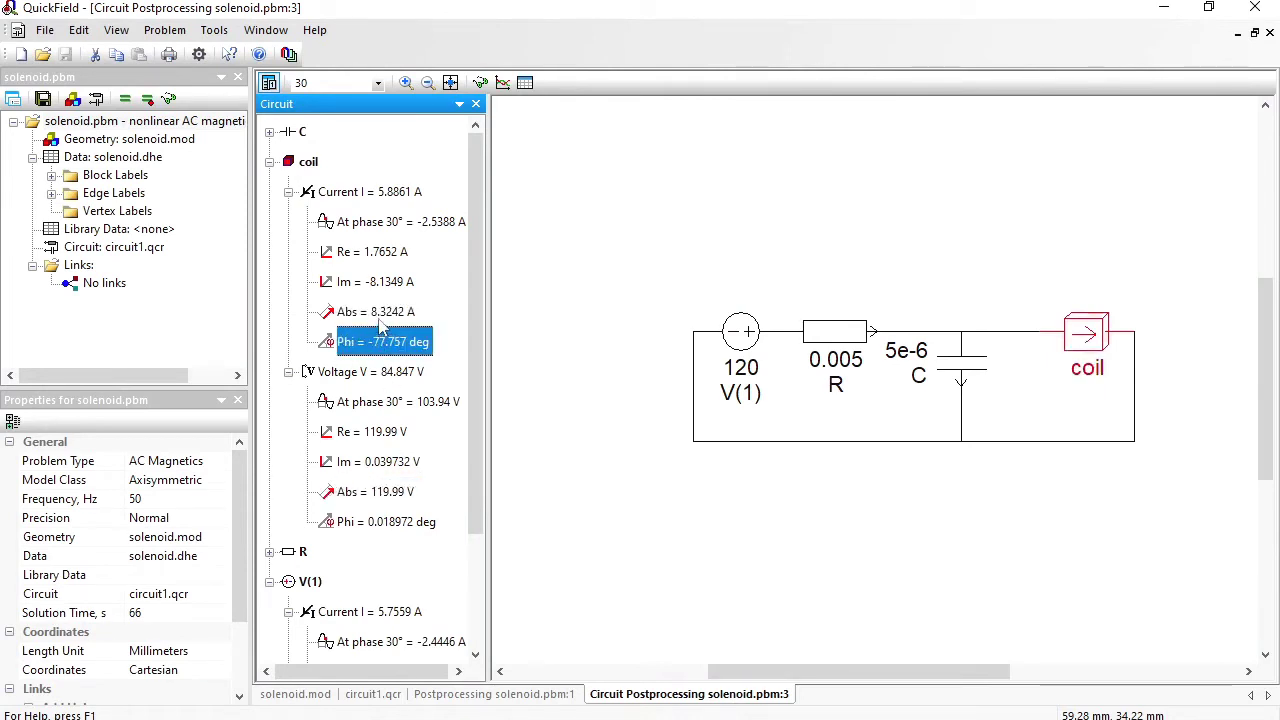
pyautogui.click(381, 314)
# Step: Tile the open windows vertically and compare the coil's circuit current with the end turn's total current
pyautogui.click(266, 30)
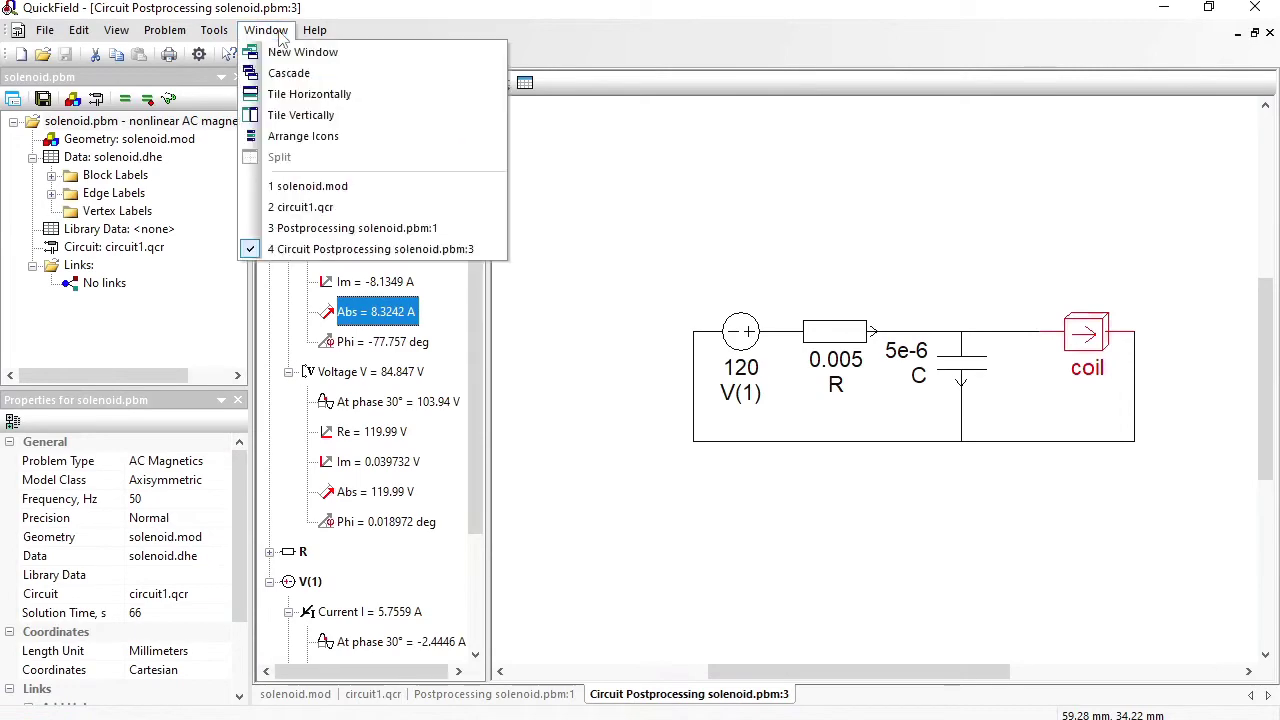
pyautogui.click(301, 116)
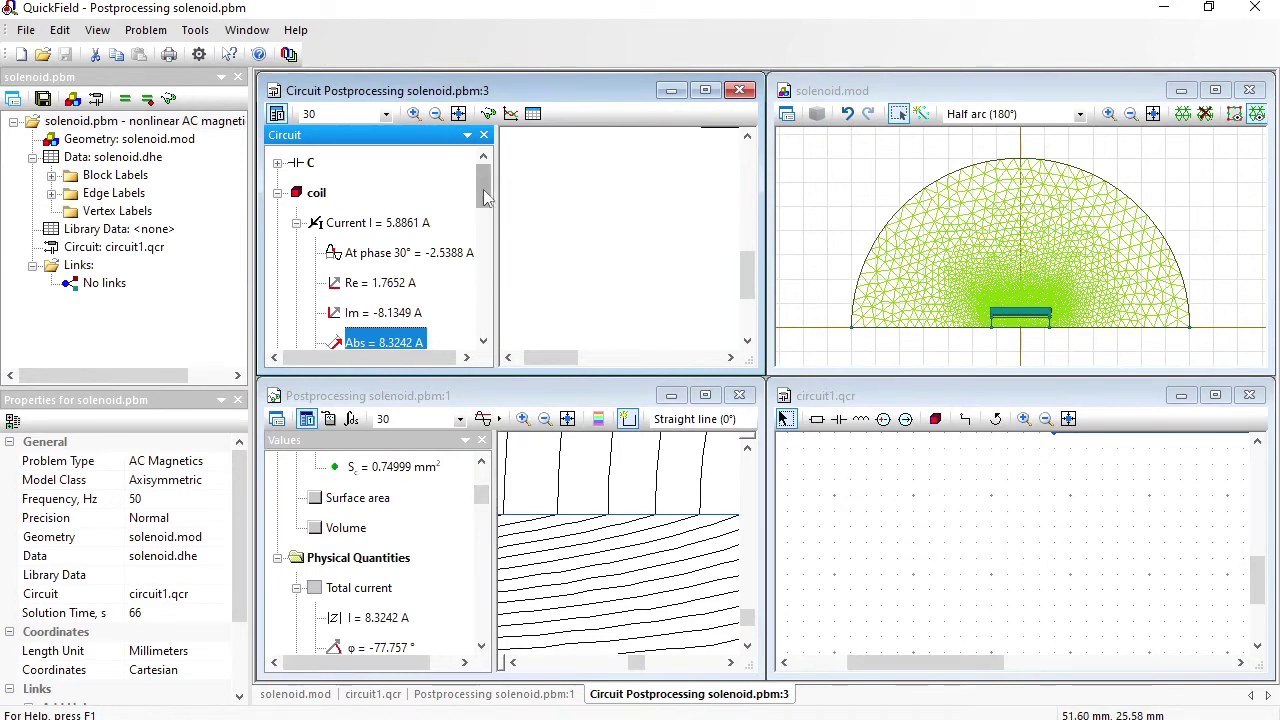
pyautogui.scroll(-1, 487, 205)
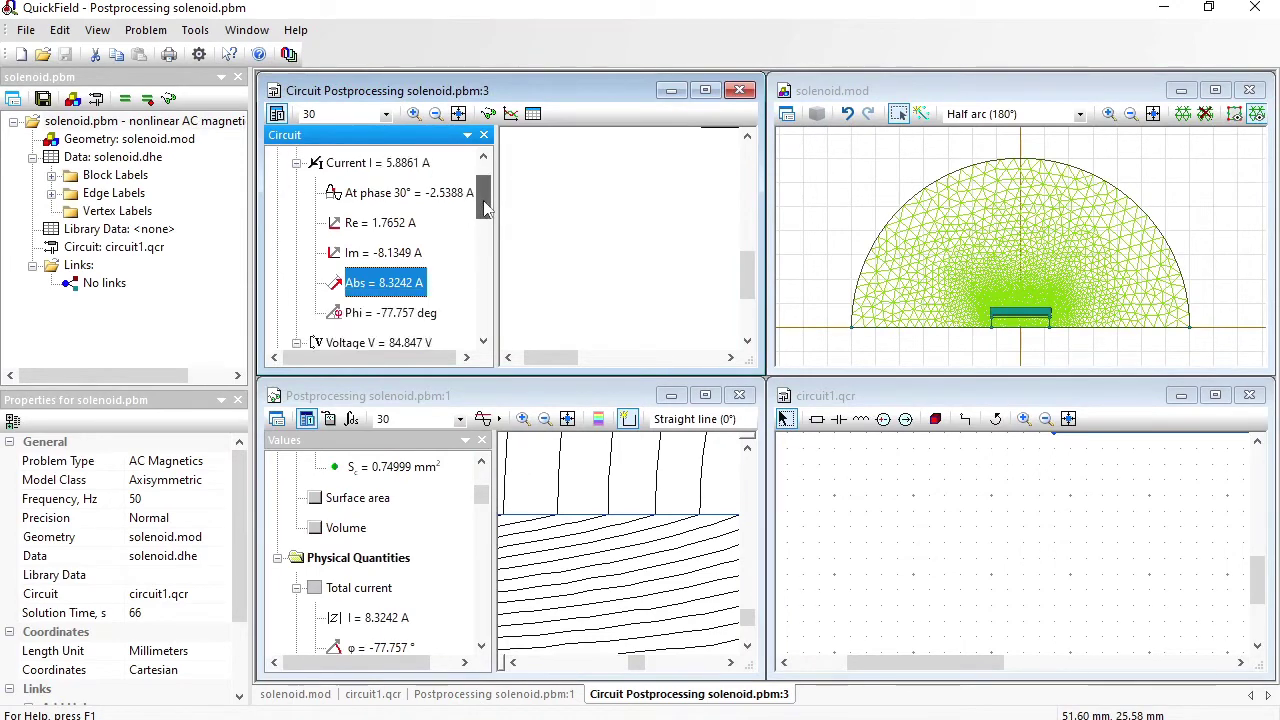
# Step: Maximize the circuit results and copy the coil current's magnitude and phase, 8.3242 A and -77.757 deg, below the B-H table in Notepad
pyautogui.doubleClick(398, 298)
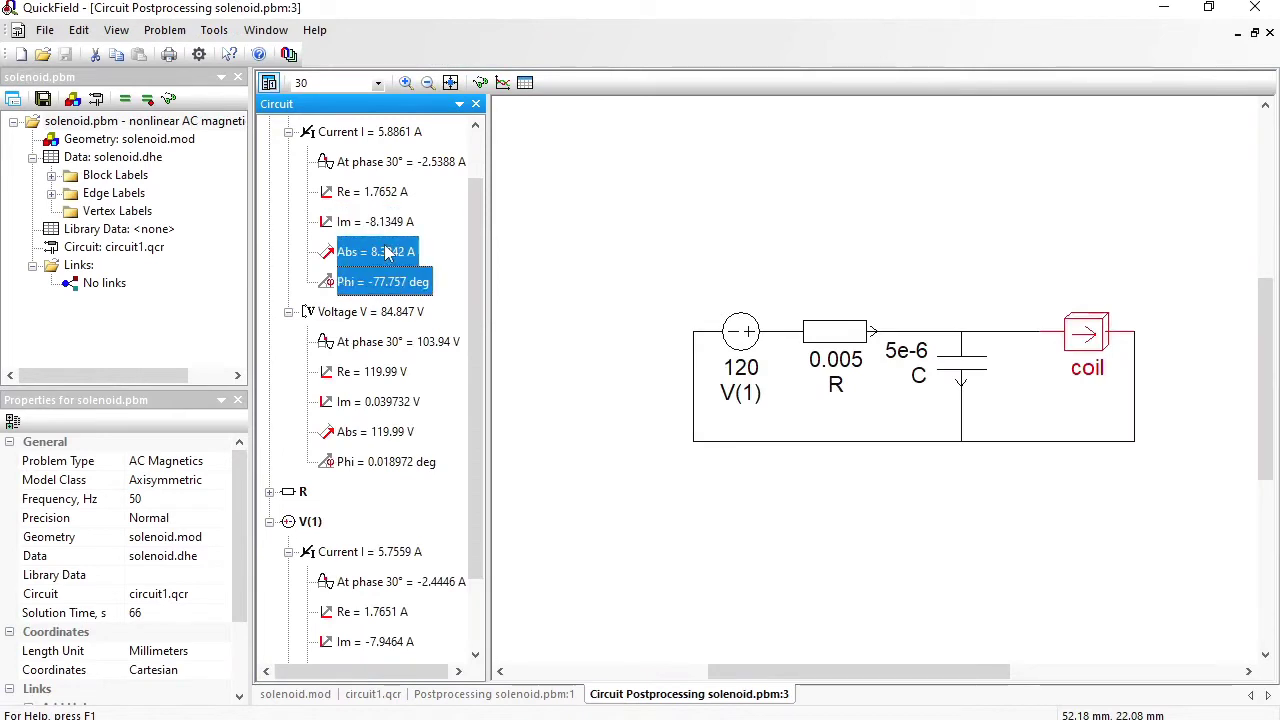
pyautogui.hotkey('alt', 'Tab')
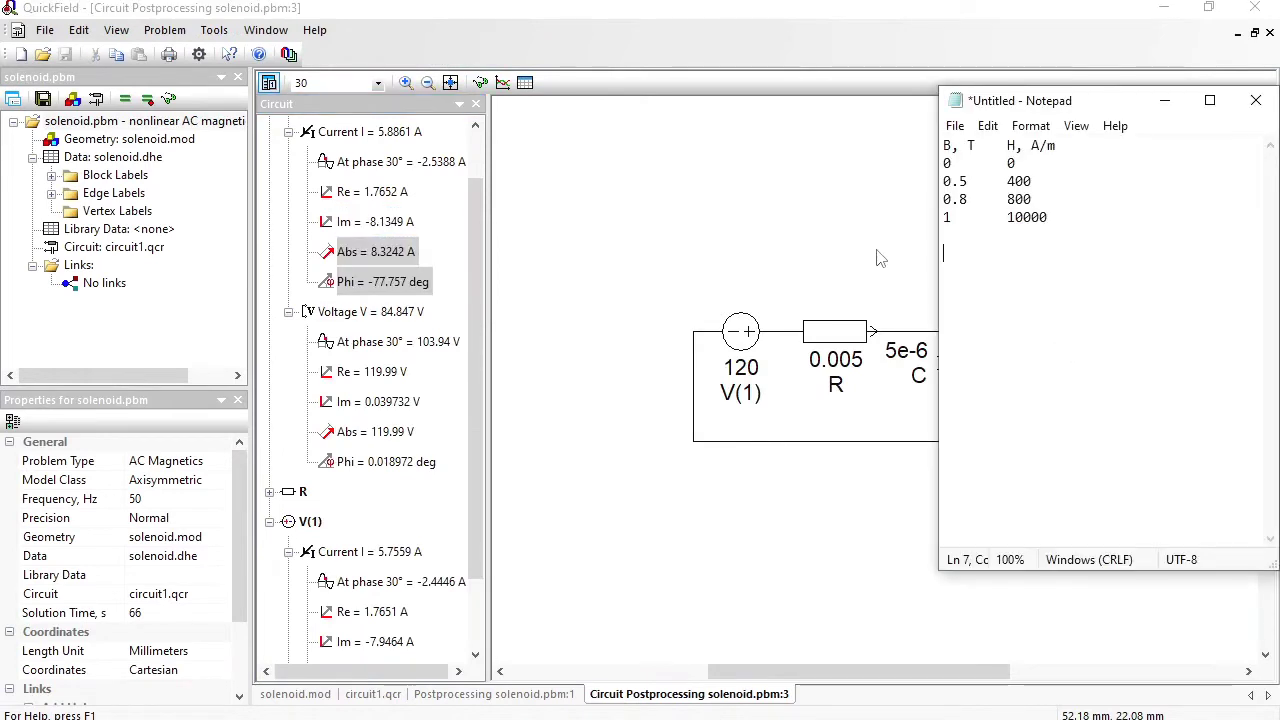
pyautogui.write('Abs\t\t8.3242\t A Phi\t\t-77.757\t deg')
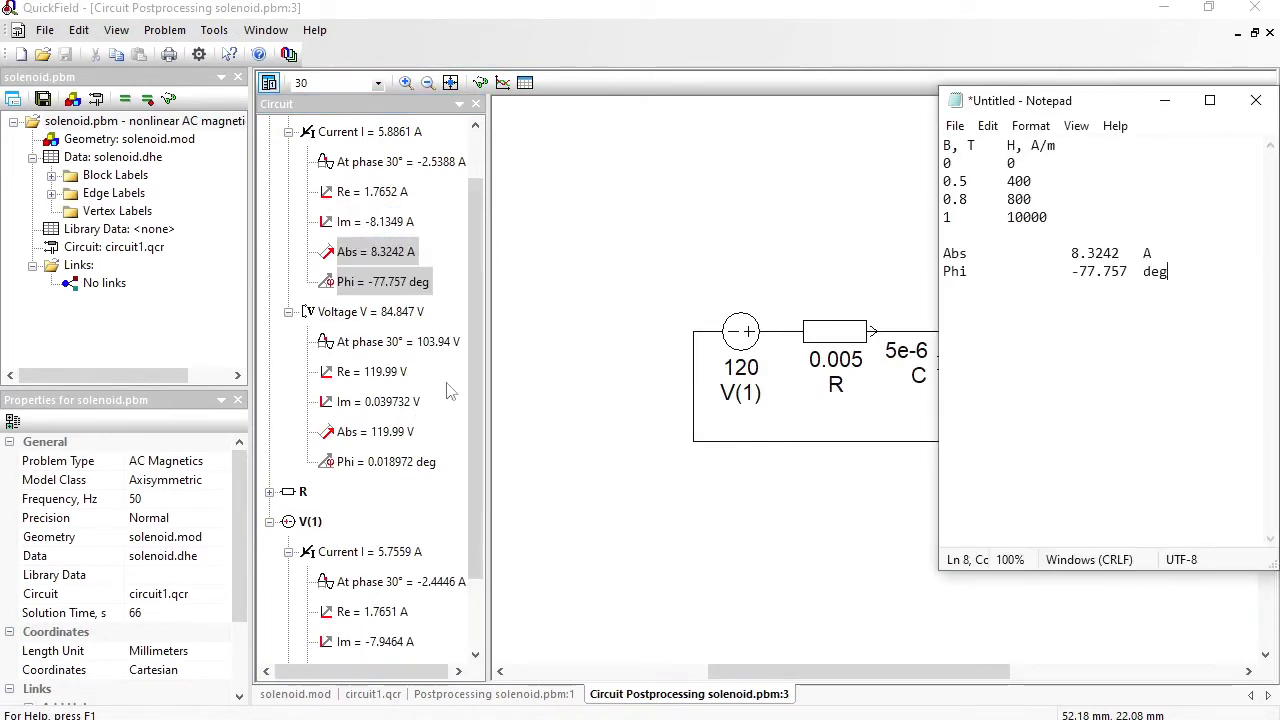
# Step: Copy the coil voltage's magnitude and phase, 119.99 V and 0.018972 deg, into Notepad above the current values
pyautogui.click(357, 433)
pyautogui.hotkey('shift', 'Down')
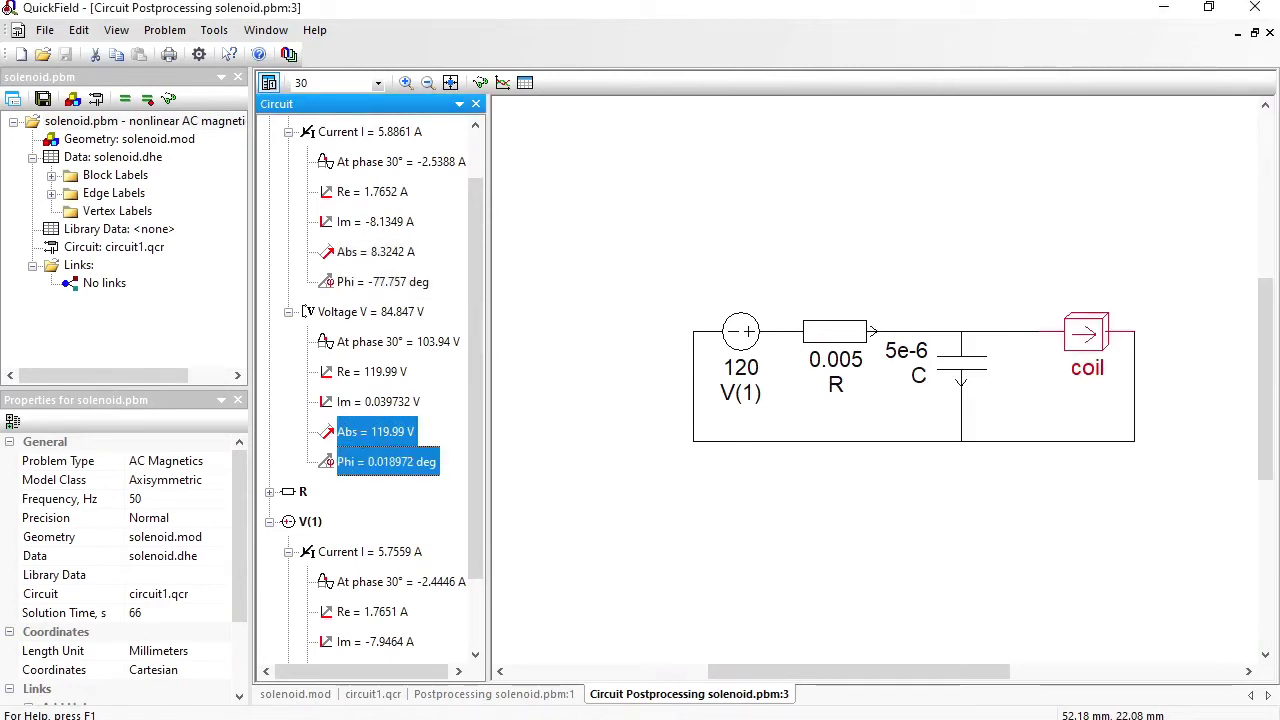
pyautogui.hotkey('alt', 'Tab')
pyautogui.moveTo(1123, 254); pyautogui.dragTo(1125, 245)
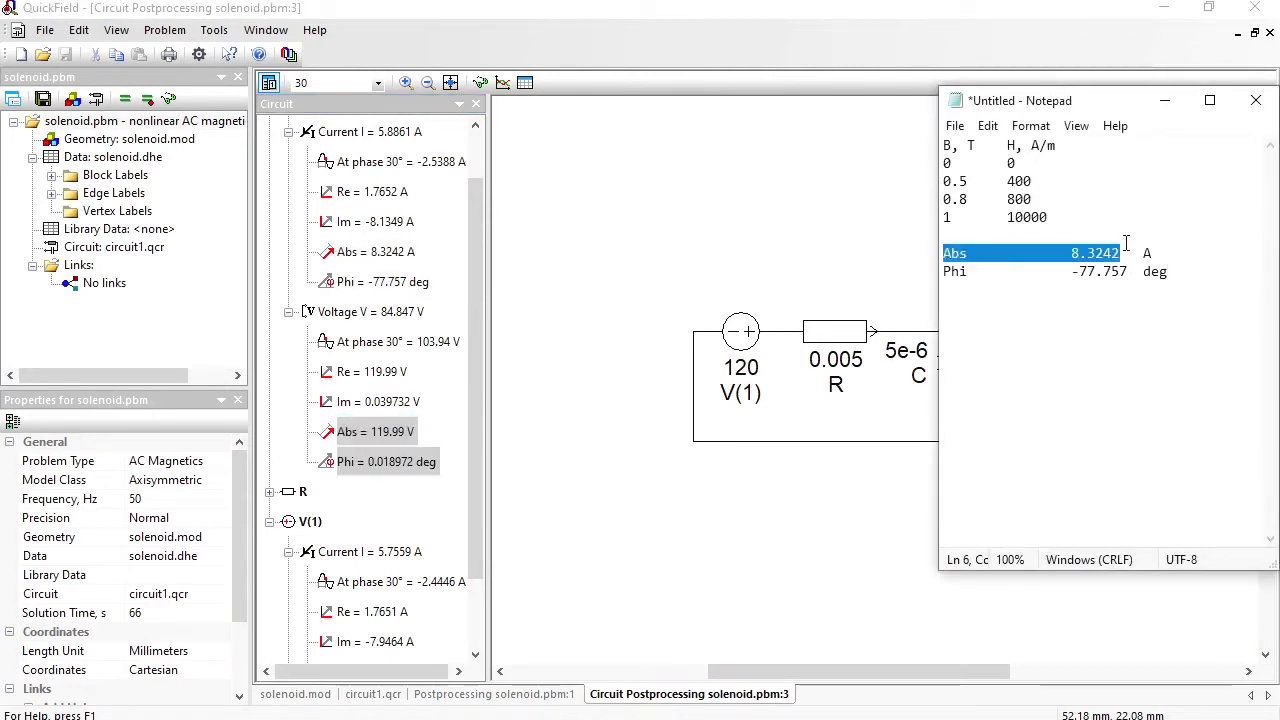
pyautogui.click(1126, 236)
pyautogui.press('Return')
pyautogui.press('Return')
pyautogui.write('Abs\t\t119.99\t V Phi\t\t0.018972\t deg')
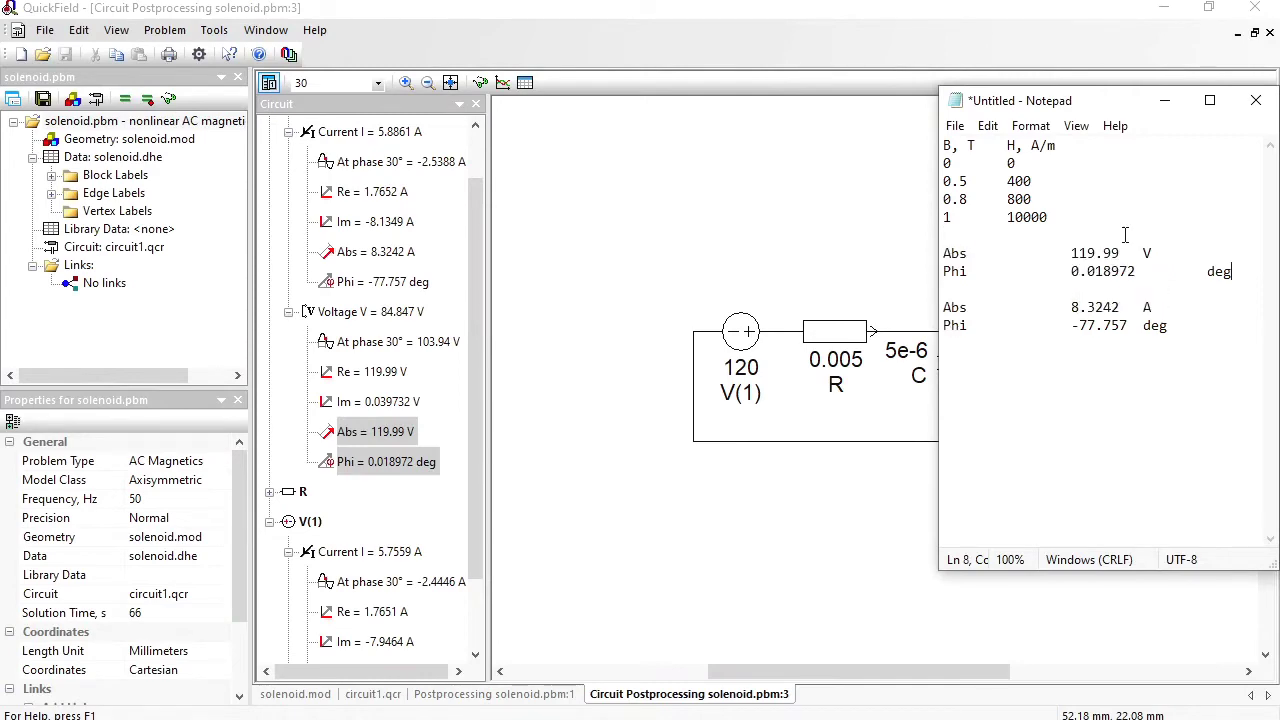
# Step: Switch to the browser and open the Complex power and impedance calculator from the QuickField free tools page
pyautogui.hotkey('alt', 'Tab')
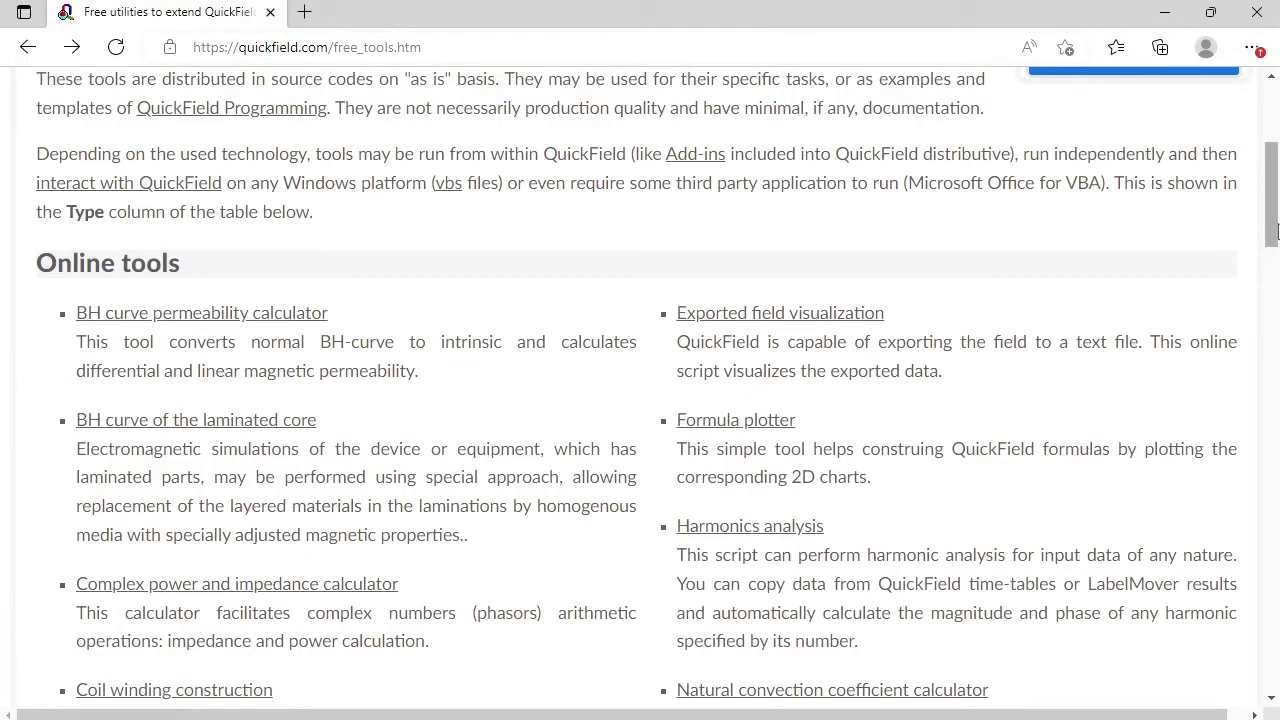
pyautogui.scroll(4, 1275, 230)
pyautogui.moveTo(749, 214)
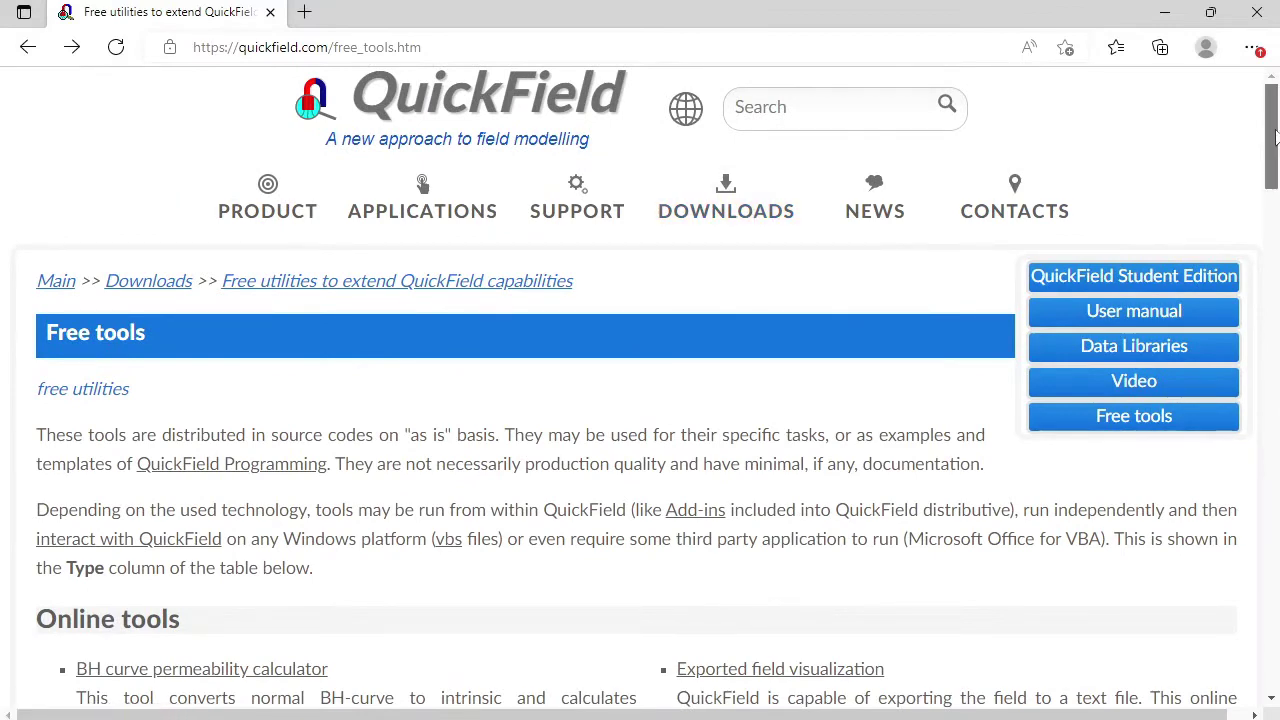
pyautogui.moveTo(1275, 138); pyautogui.dragTo(1276, 194)
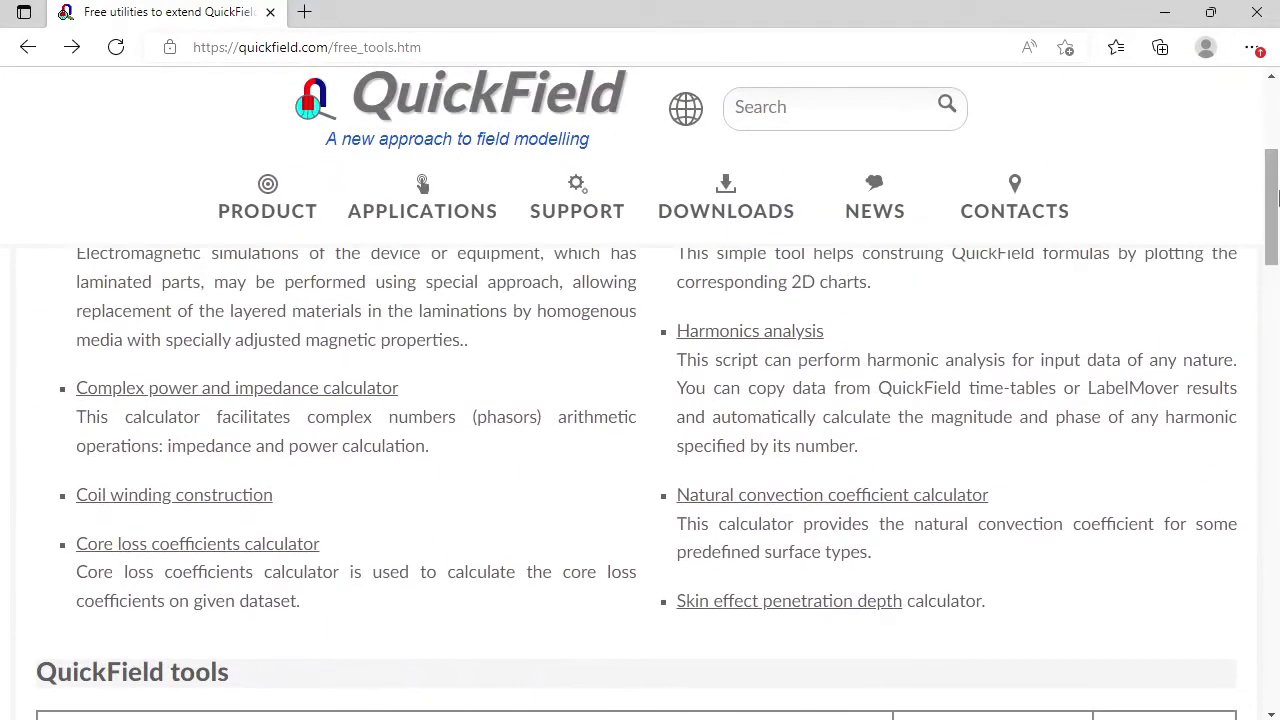
pyautogui.click(227, 389)
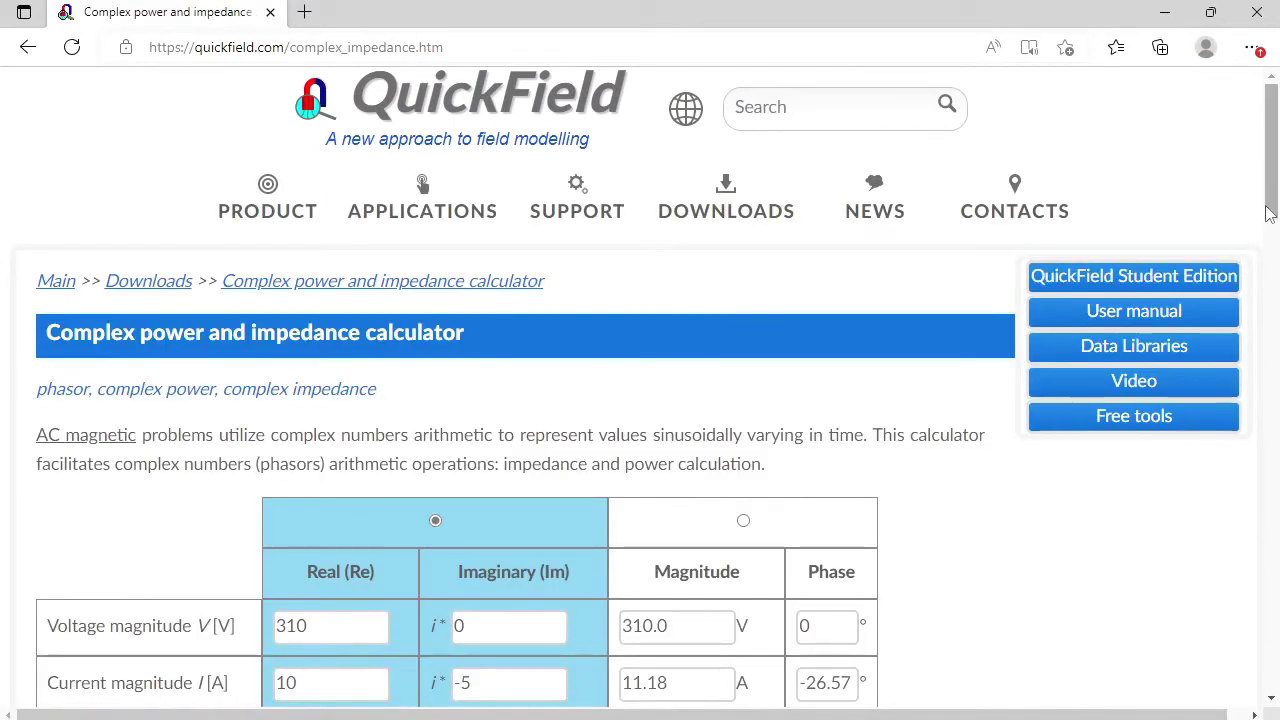
pyautogui.moveTo(1275, 210); pyautogui.dragTo(1276, 234)
# Step: Switch the calculator's input to magnitude and phase form and set the voltage magnitude to 120 V
pyautogui.hotkey('alt', 'Tab')
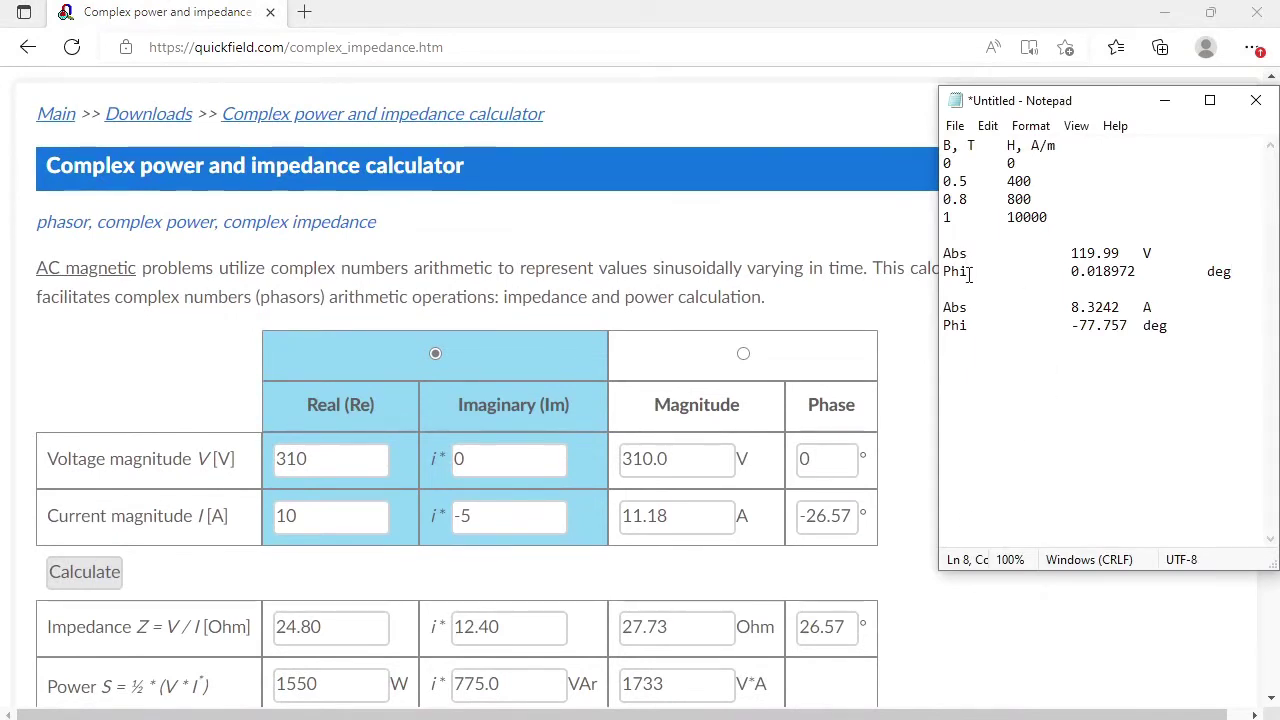
pyautogui.click(743, 355)
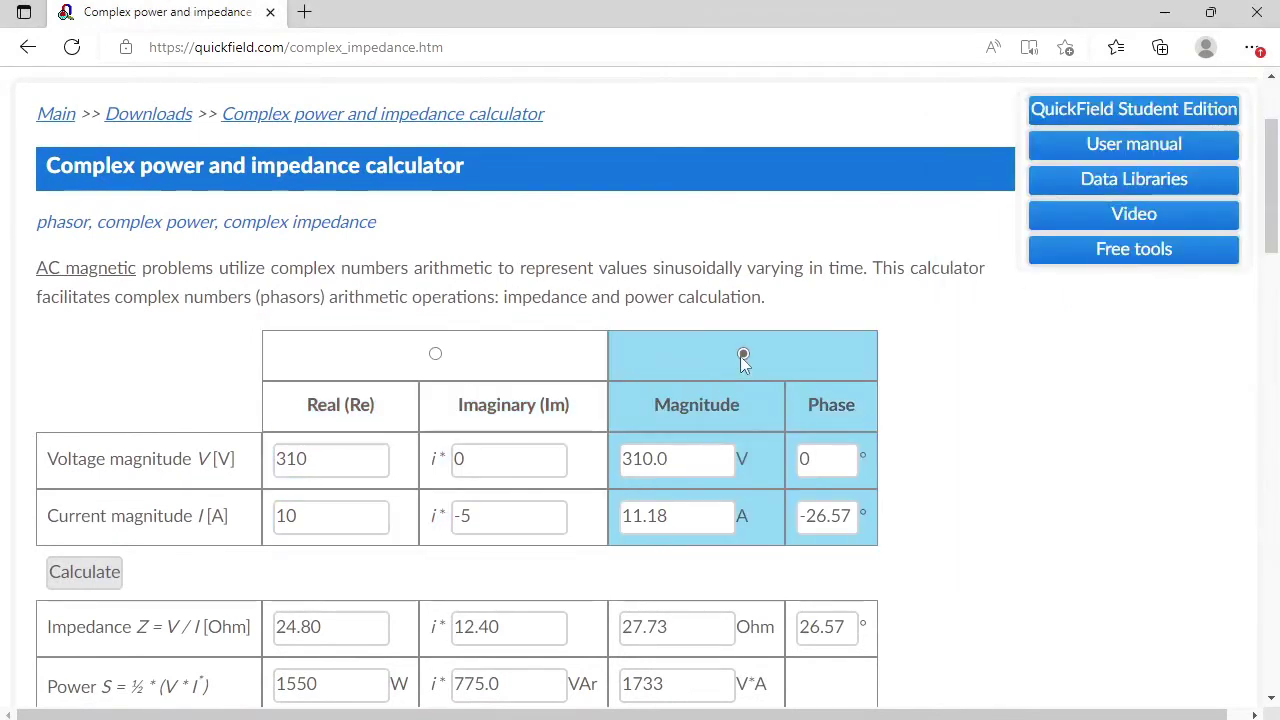
pyautogui.hotkey('alt', 'Tab')
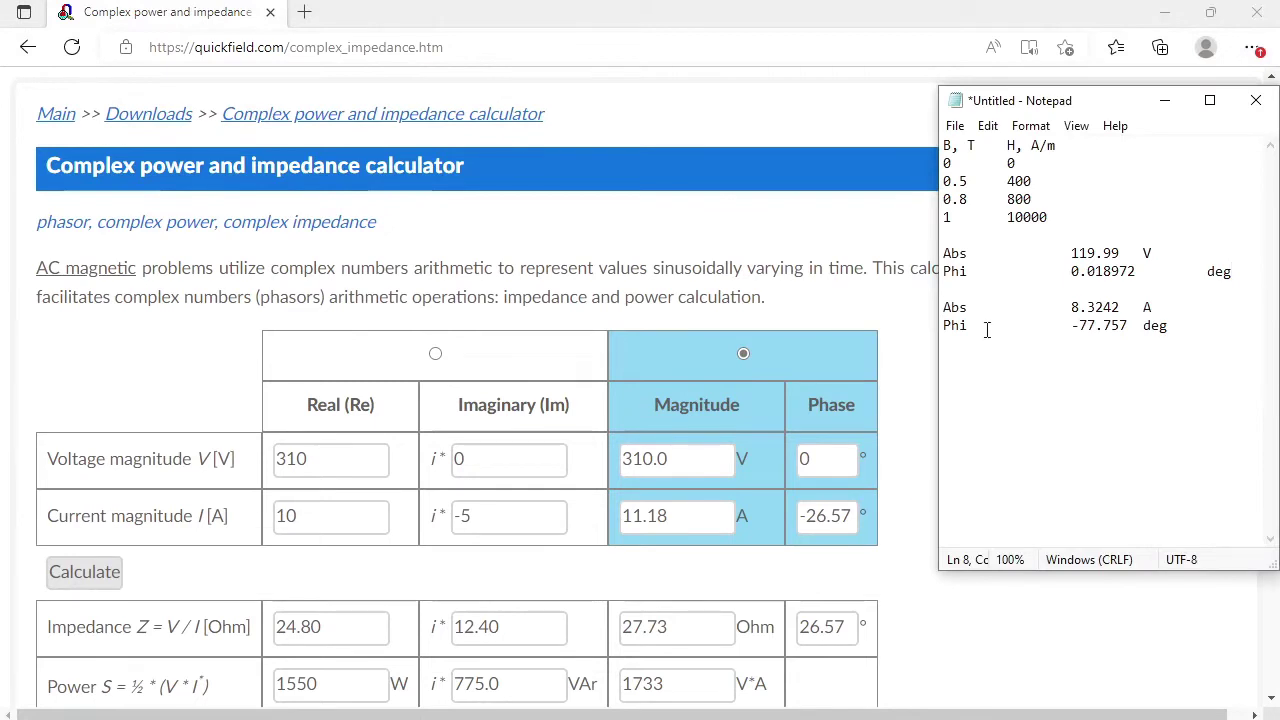
pyautogui.moveTo(1071, 253); pyautogui.dragTo(1125, 252)
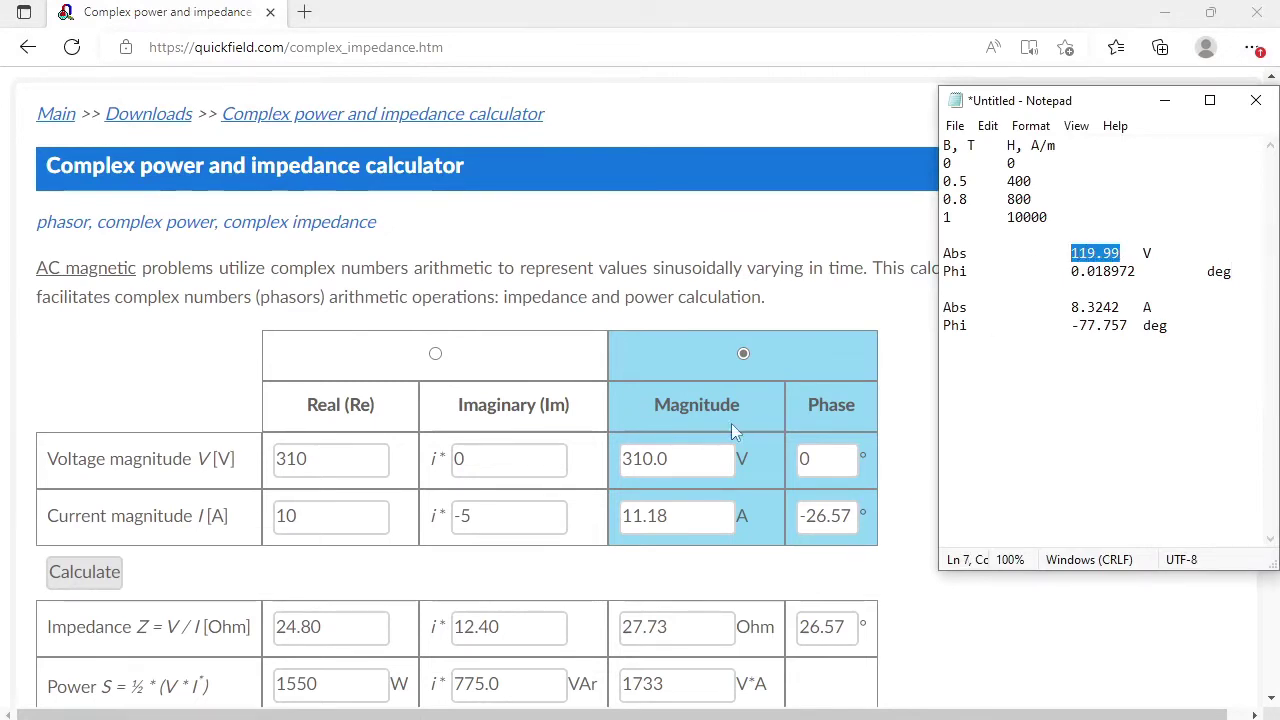
pyautogui.click(657, 459)
pyautogui.moveTo(668, 459); pyautogui.dragTo(589, 463)
pyautogui.write('120')
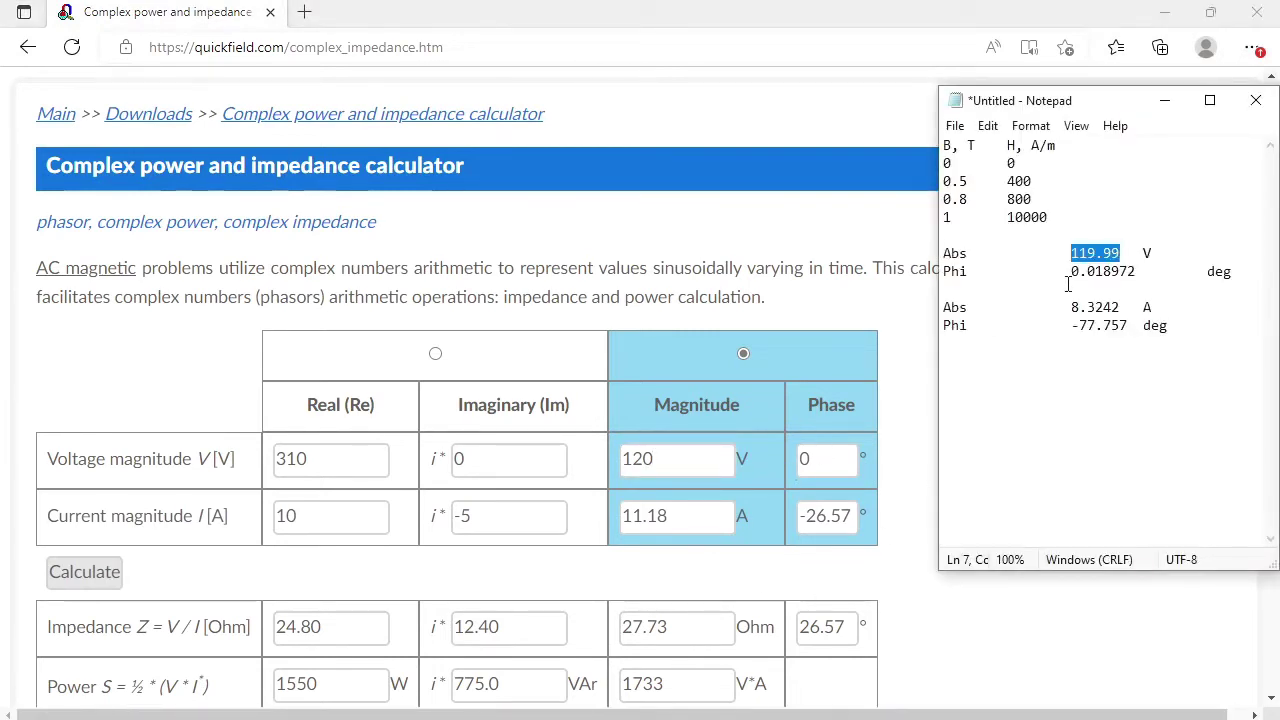
# Step: Set the calculator's voltage phase to 0.018972°, copied from the Notepad values
pyautogui.moveTo(1071, 271); pyautogui.dragTo(1137, 266)
pyautogui.hotkey('ctrl', 'c')
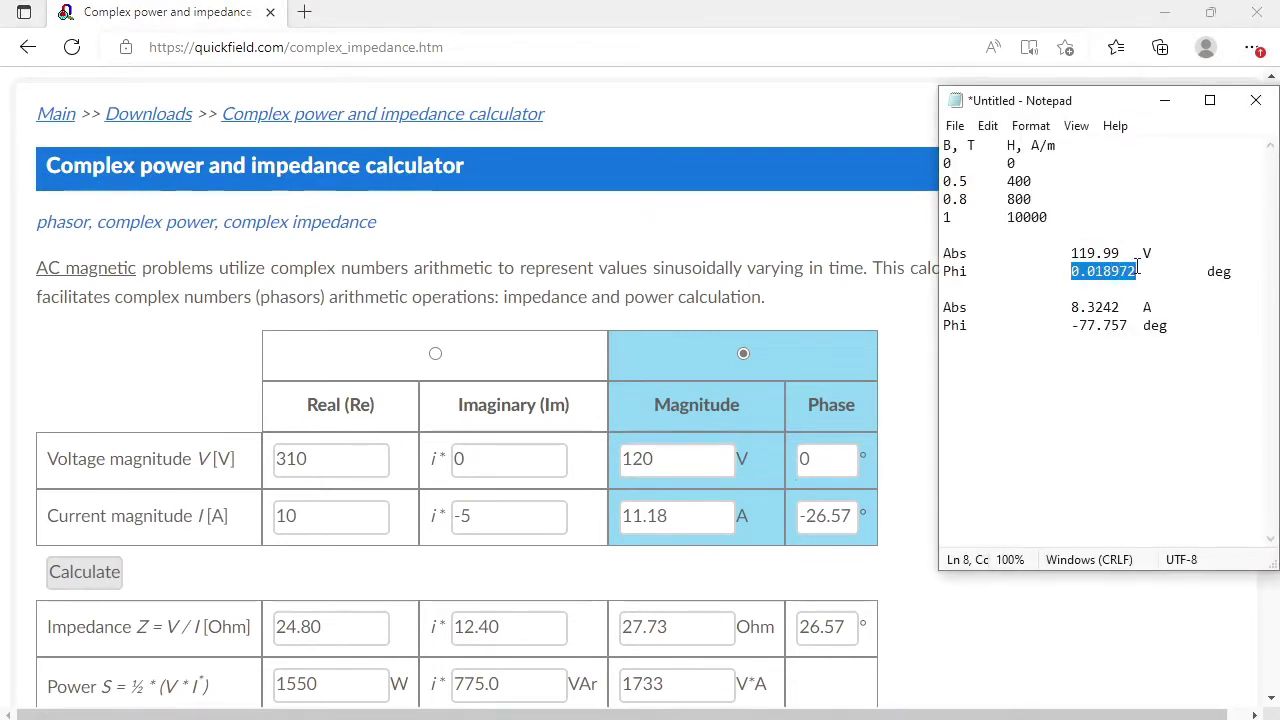
pyautogui.doubleClick(822, 458)
pyautogui.hotkey('ctrl', 'v')
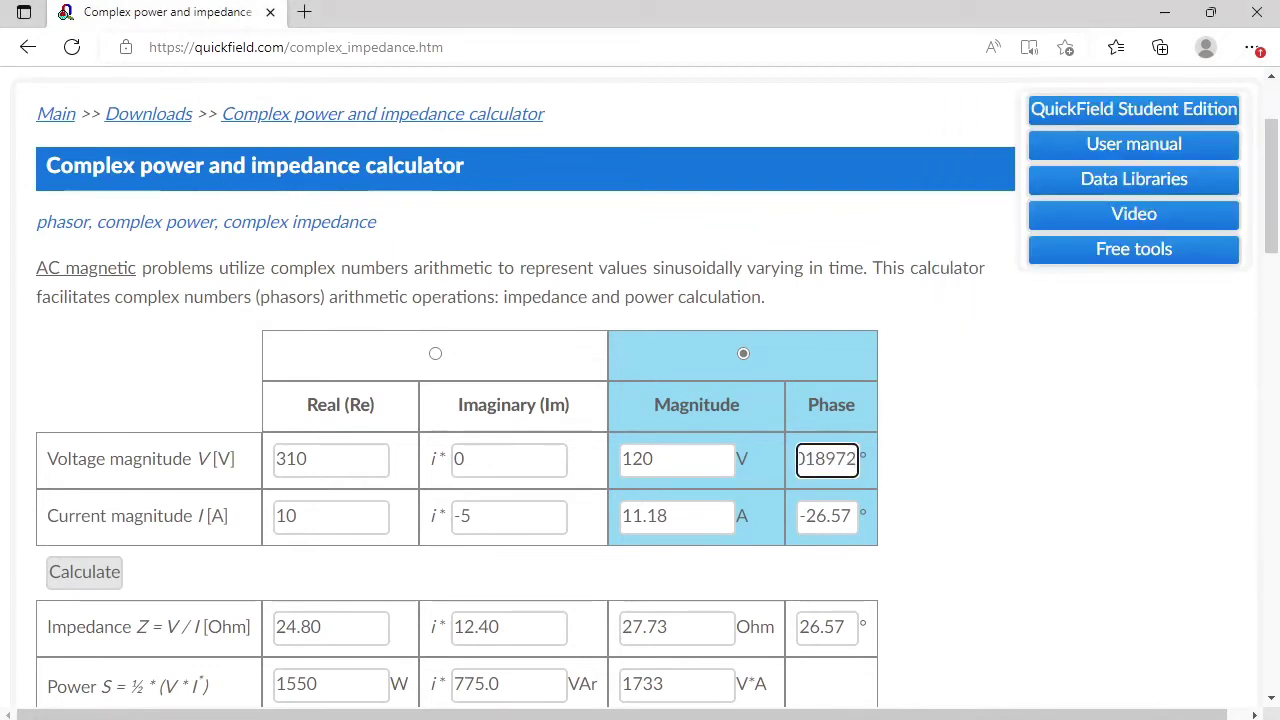
# Step: Set the calculator's current magnitude to 8.3242 A, copied from the Notepad values
pyautogui.hotkey('alt', 'Tab')
pyautogui.moveTo(1071, 307); pyautogui.dragTo(1125, 307)
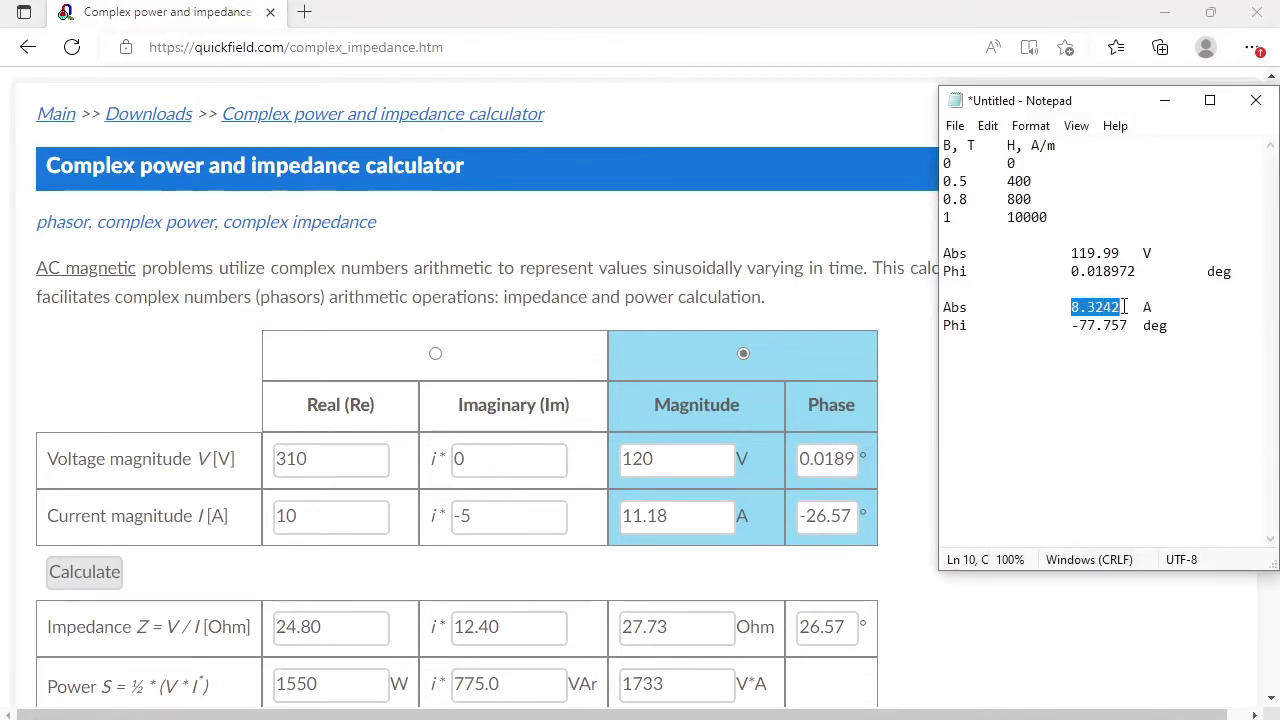
pyautogui.hotkey('ctrl', 'c')
pyautogui.doubleClick(714, 515)
pyautogui.hotkey('ctrl', 'v')
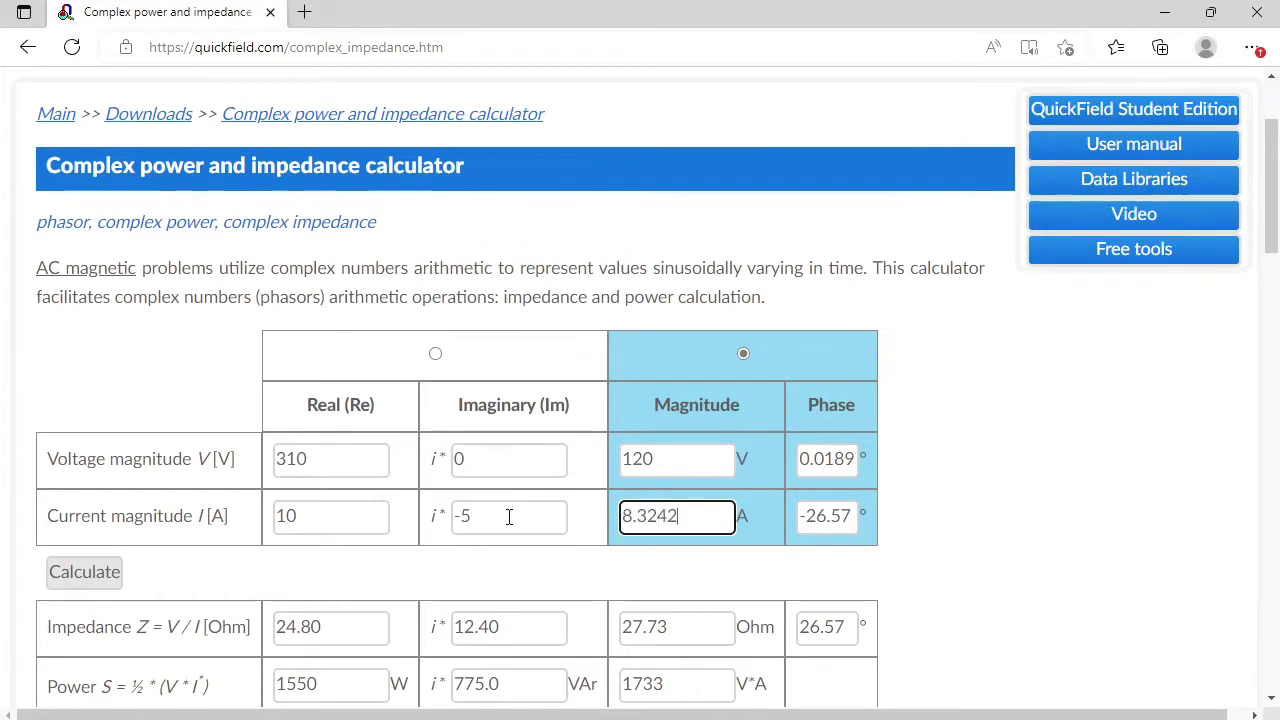
# Step: Set the calculator's current phase to -77.757°, copied from Notepad, and calculate the impedance and power
pyautogui.hotkey('alt', 'Tab')
pyautogui.moveTo(1072, 326); pyautogui.dragTo(1131, 326)
pyautogui.hotkey('ctrl', 'c')
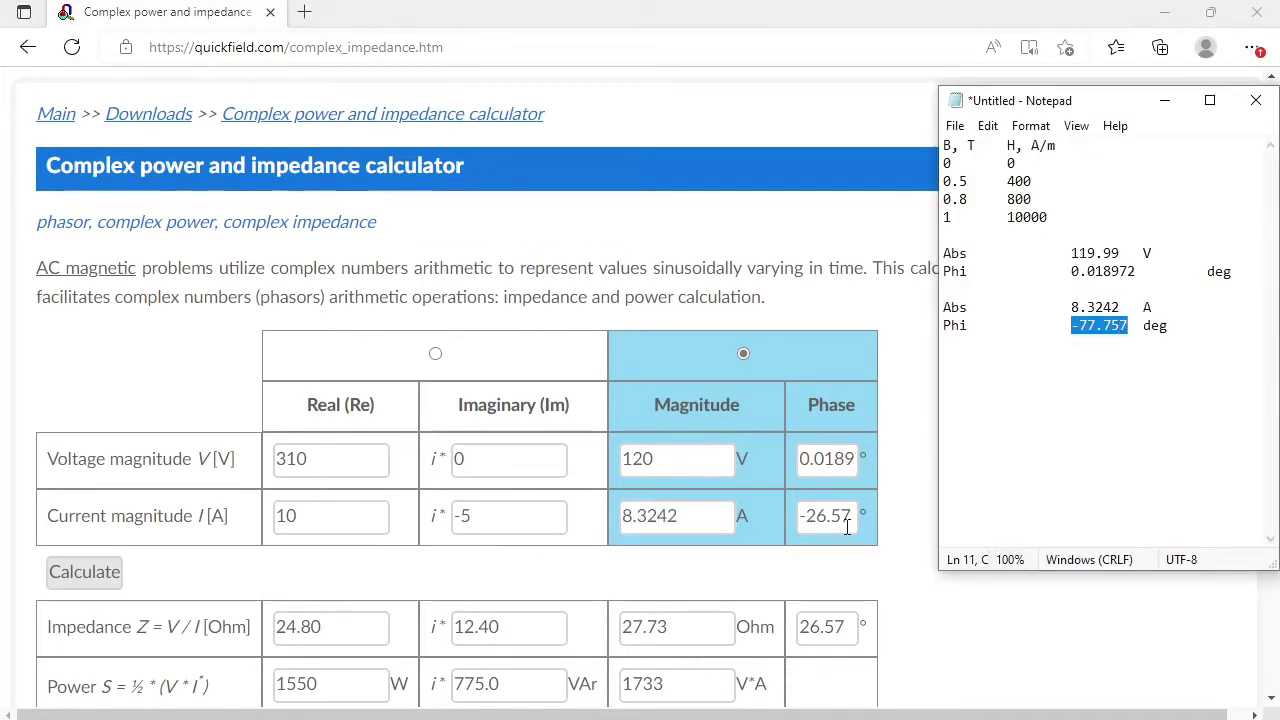
pyautogui.doubleClick(848, 518)
pyautogui.hotkey('ctrl', 'v')
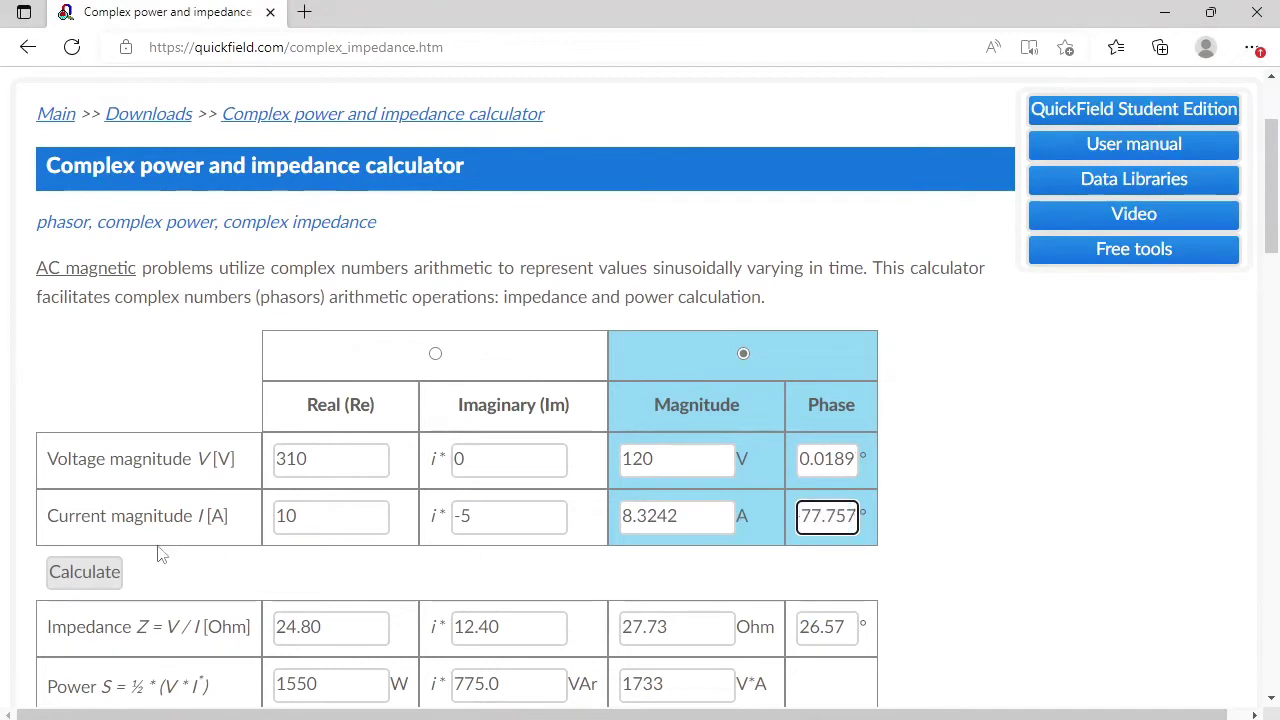
pyautogui.doubleClick(820, 512)
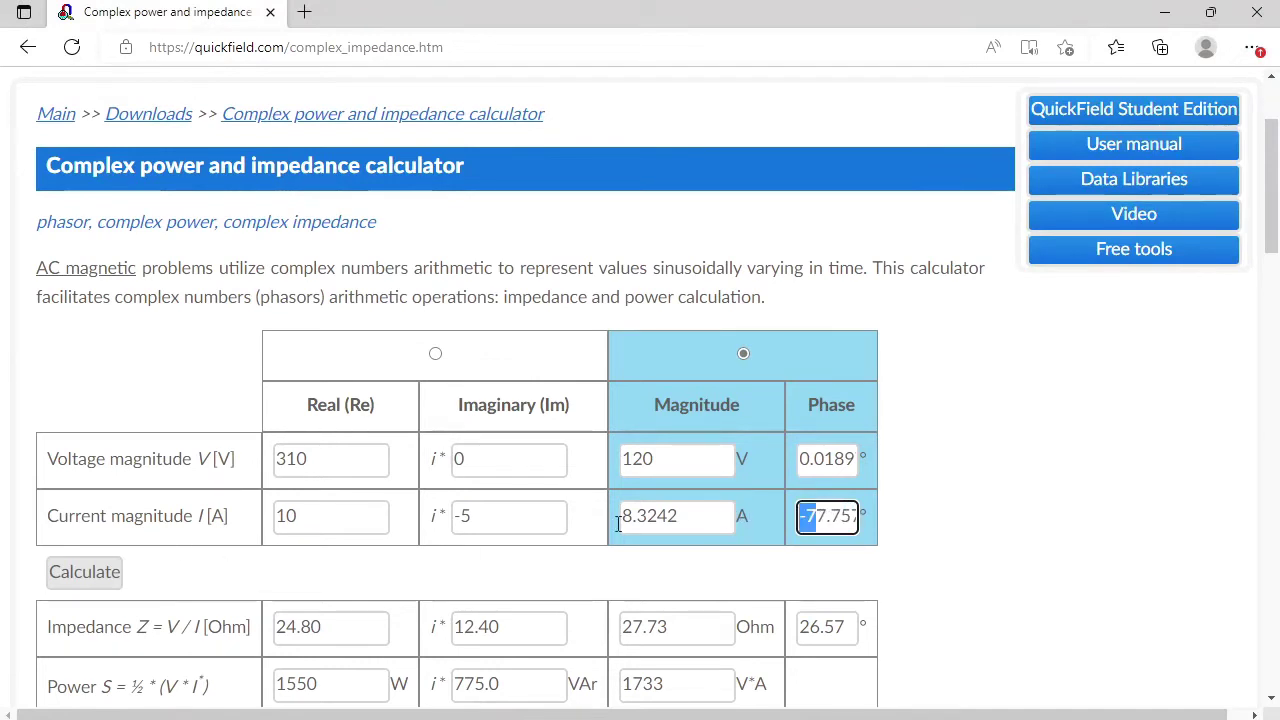
pyautogui.click(70, 572)
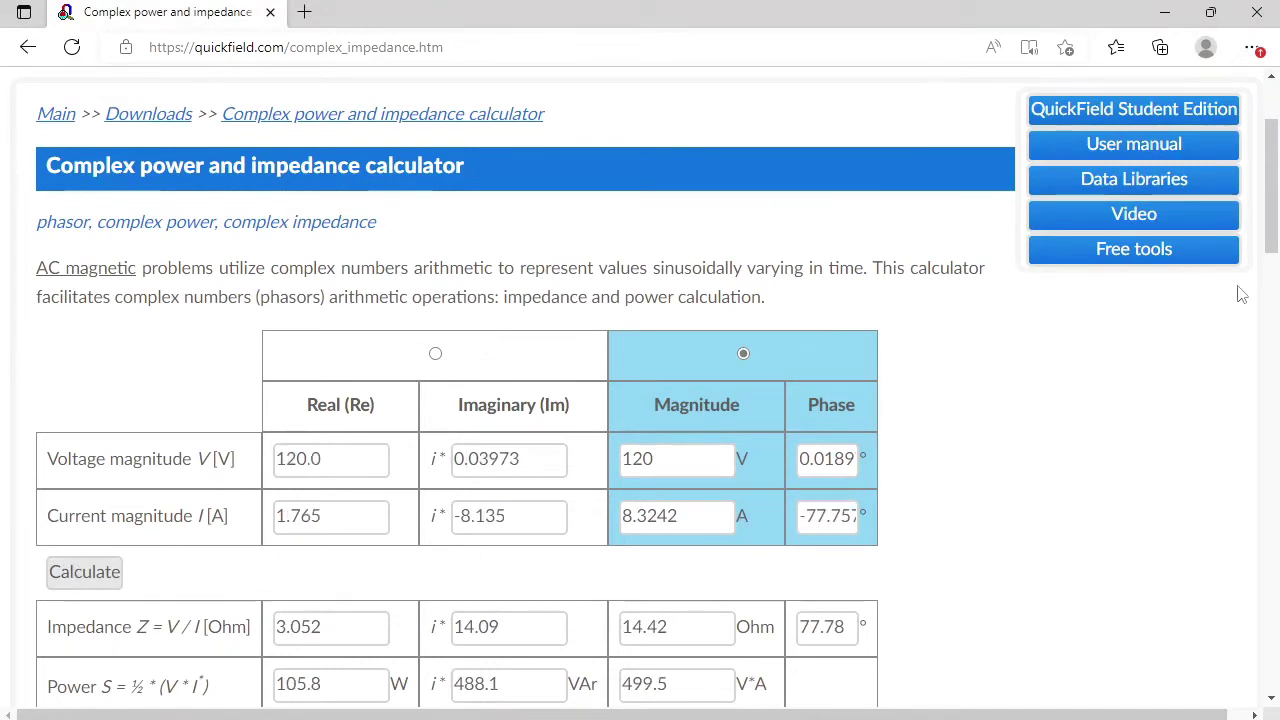
# Step: Examine the calculated impedance and power values, the current's phase lag and the power factor
pyautogui.scroll(-1, 1268, 258)
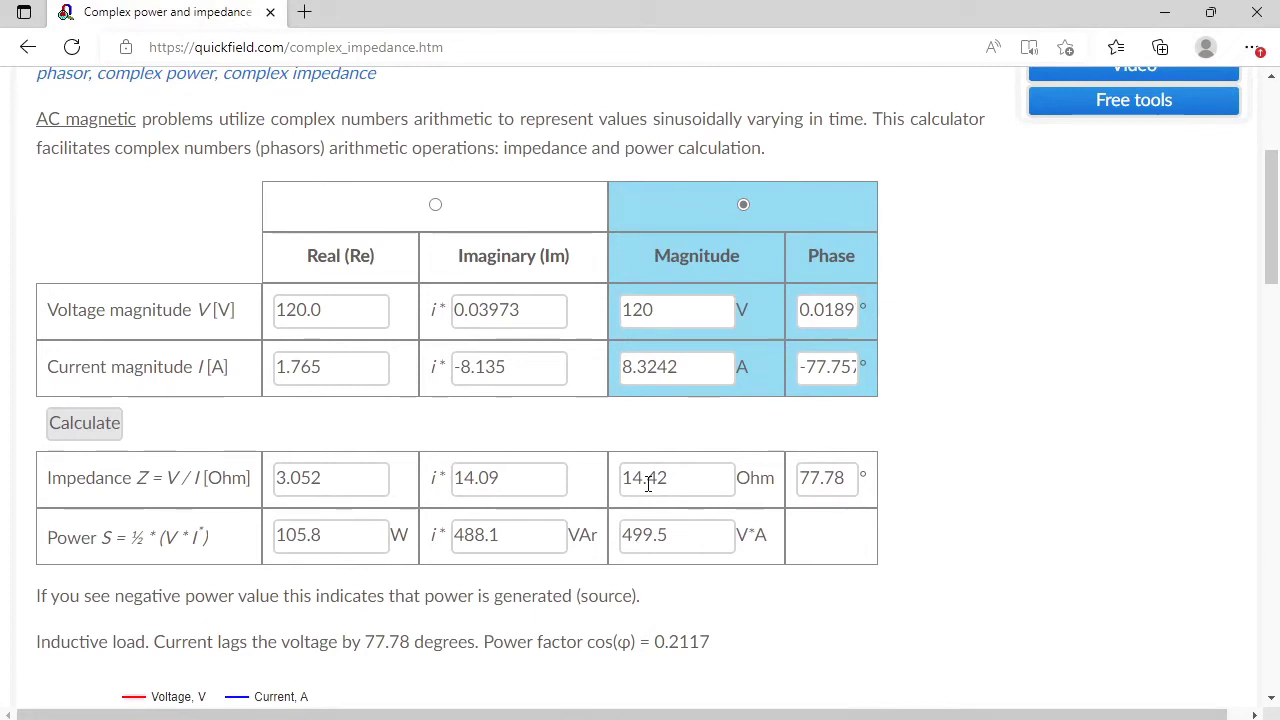
pyautogui.click(306, 540)
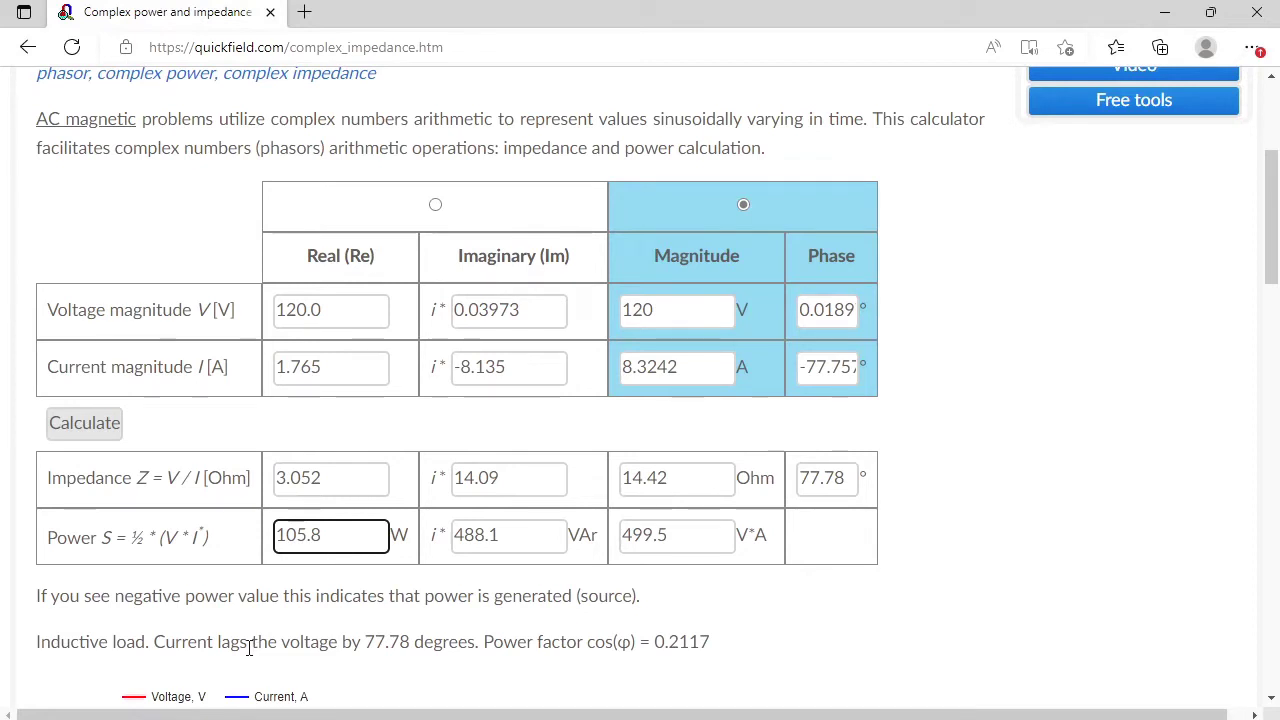
pyautogui.moveTo(366, 645); pyautogui.dragTo(389, 645)
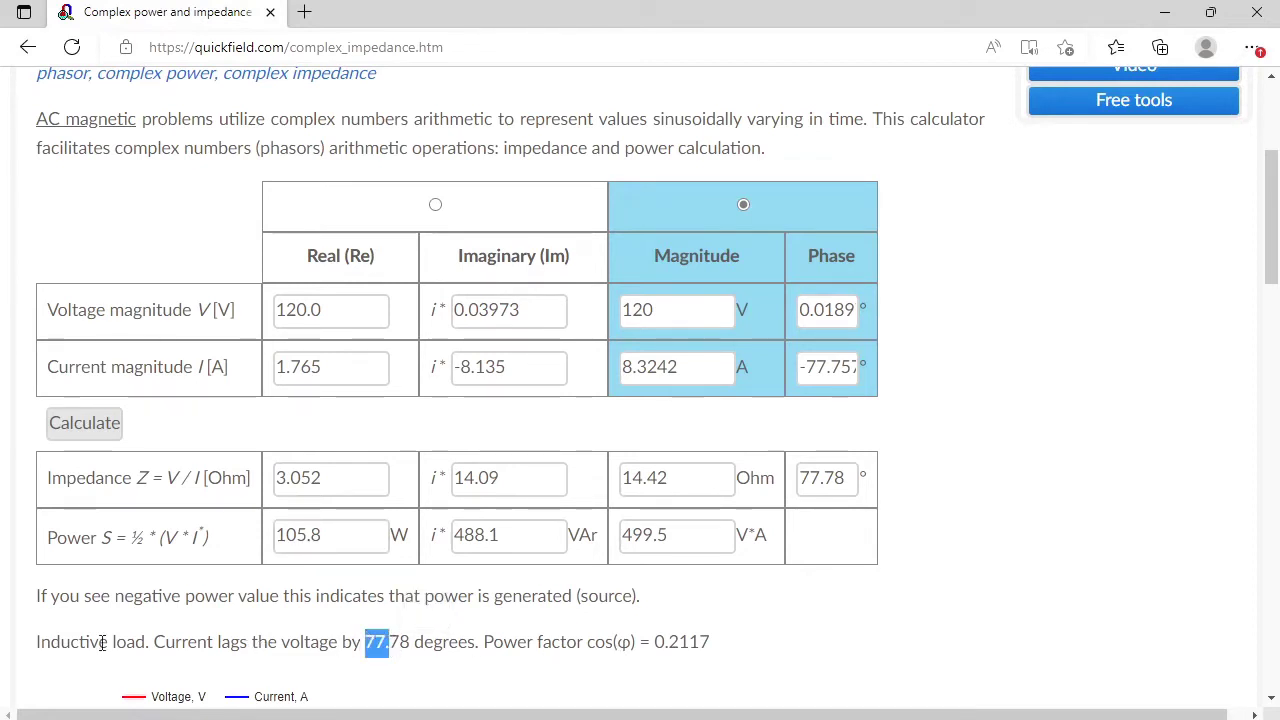
pyautogui.click(510, 645)
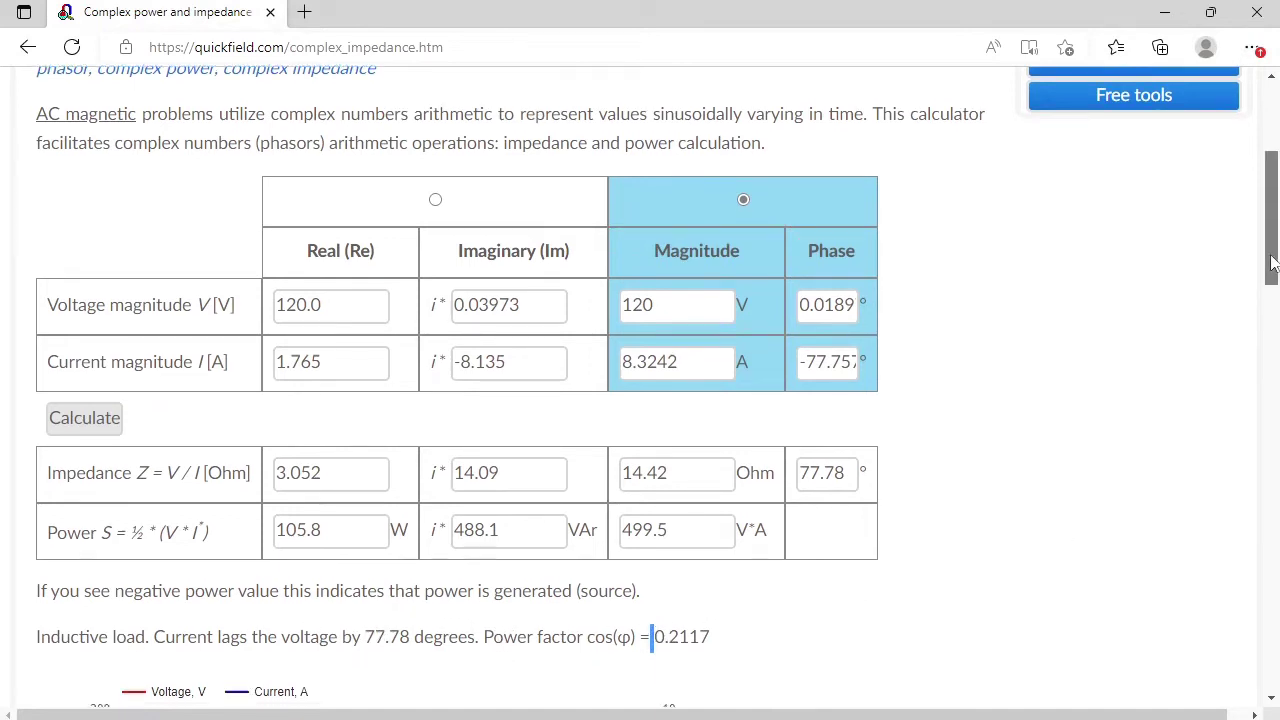
# Step: Examine the voltage, current and power waveforms, and rotate the phasor diagram through its momentary phase shift range
pyautogui.scroll(-3, 250, 404)
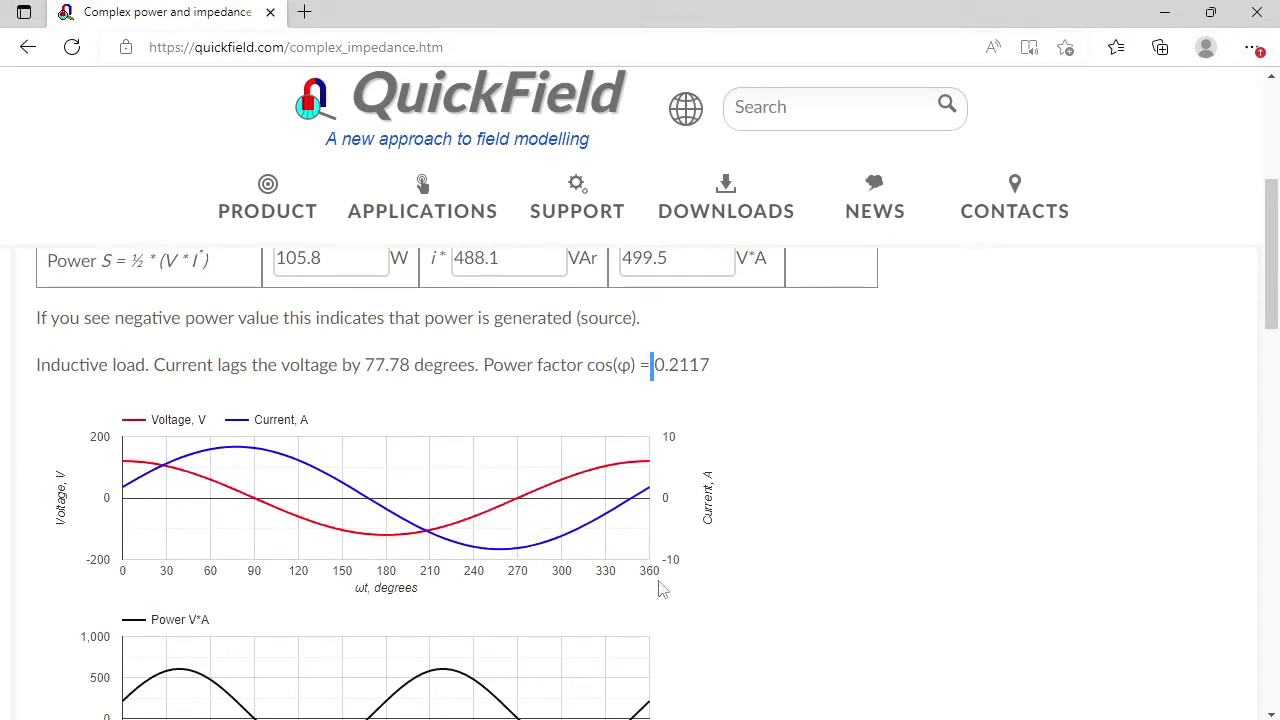
pyautogui.moveTo(1276, 288); pyautogui.dragTo(1276, 346)
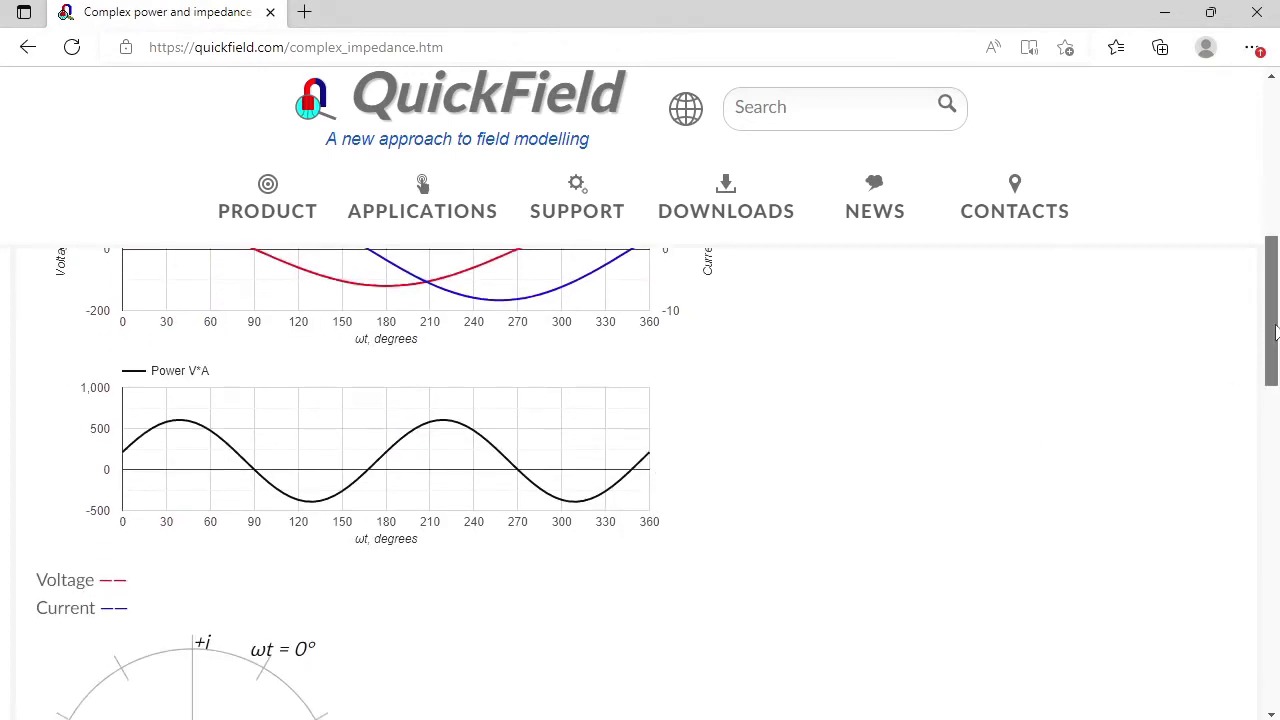
pyautogui.moveTo(1276, 318); pyautogui.dragTo(1276, 389)
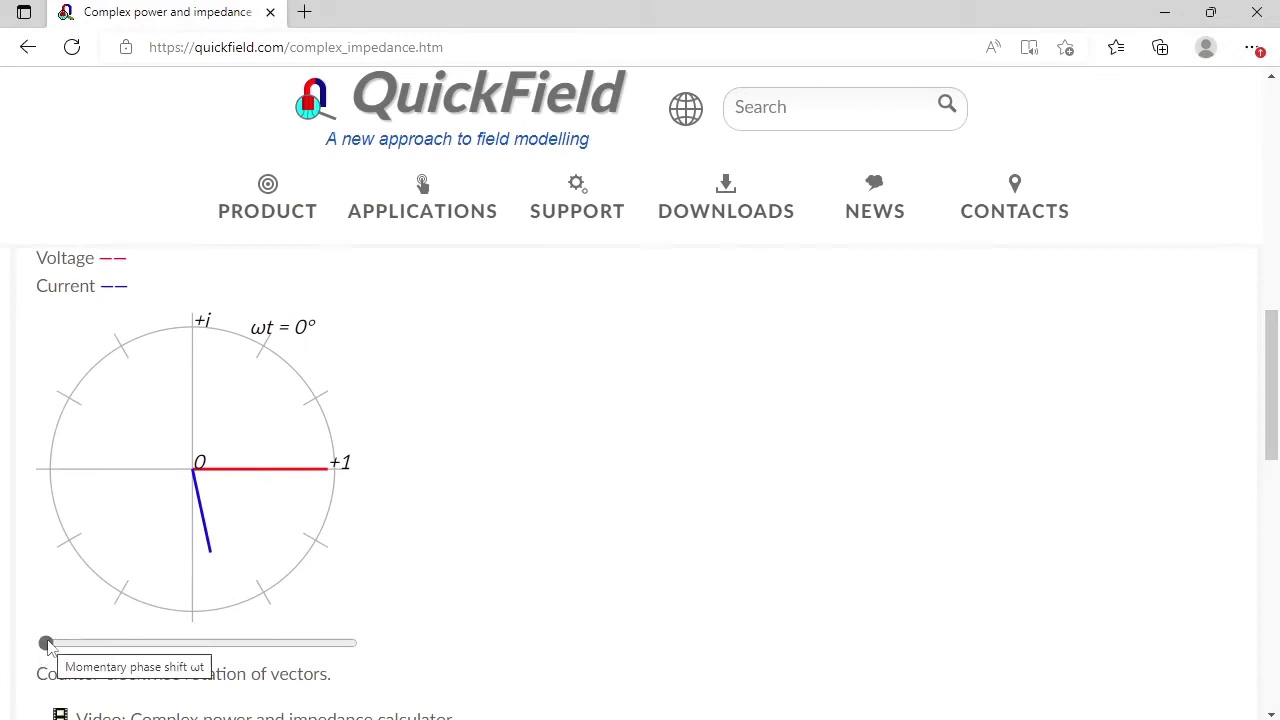
pyautogui.moveTo(57, 646); pyautogui.dragTo(384, 641)
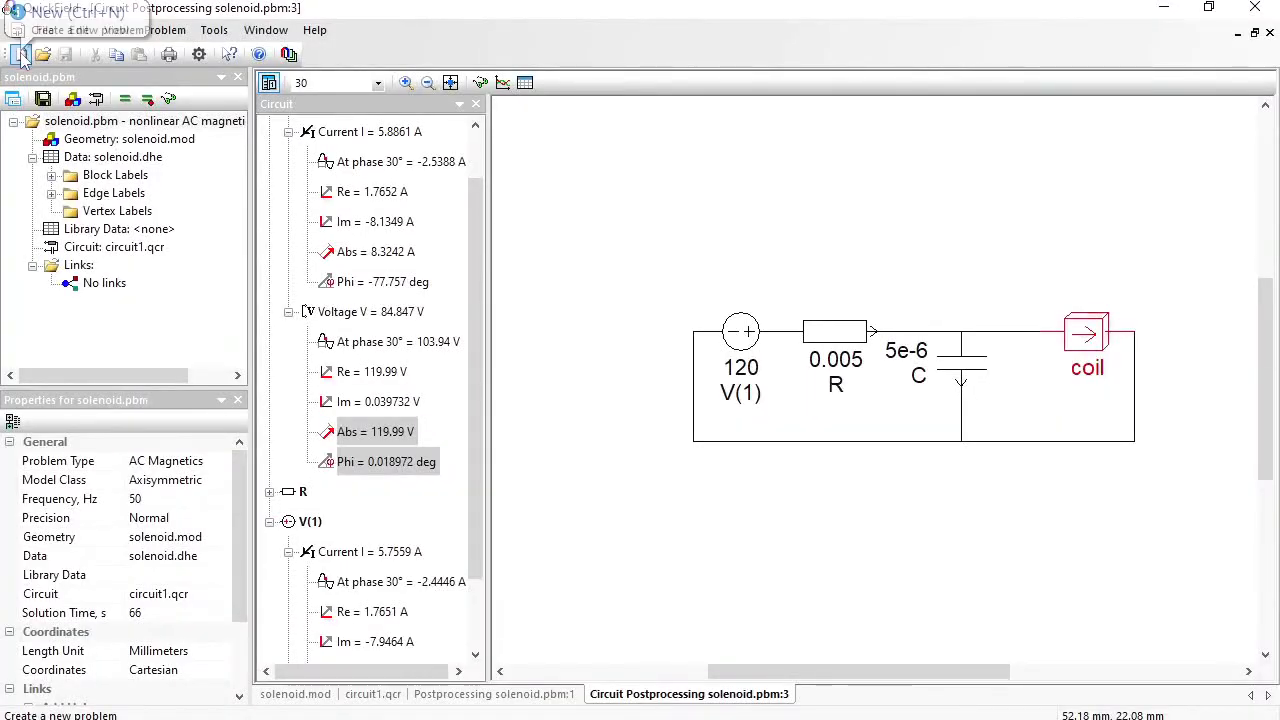
# Step: Switch to QuickField and start a new problem named solenoid2 in C:\temp as a copy of solenoid.pbm
pyautogui.click(22, 56)
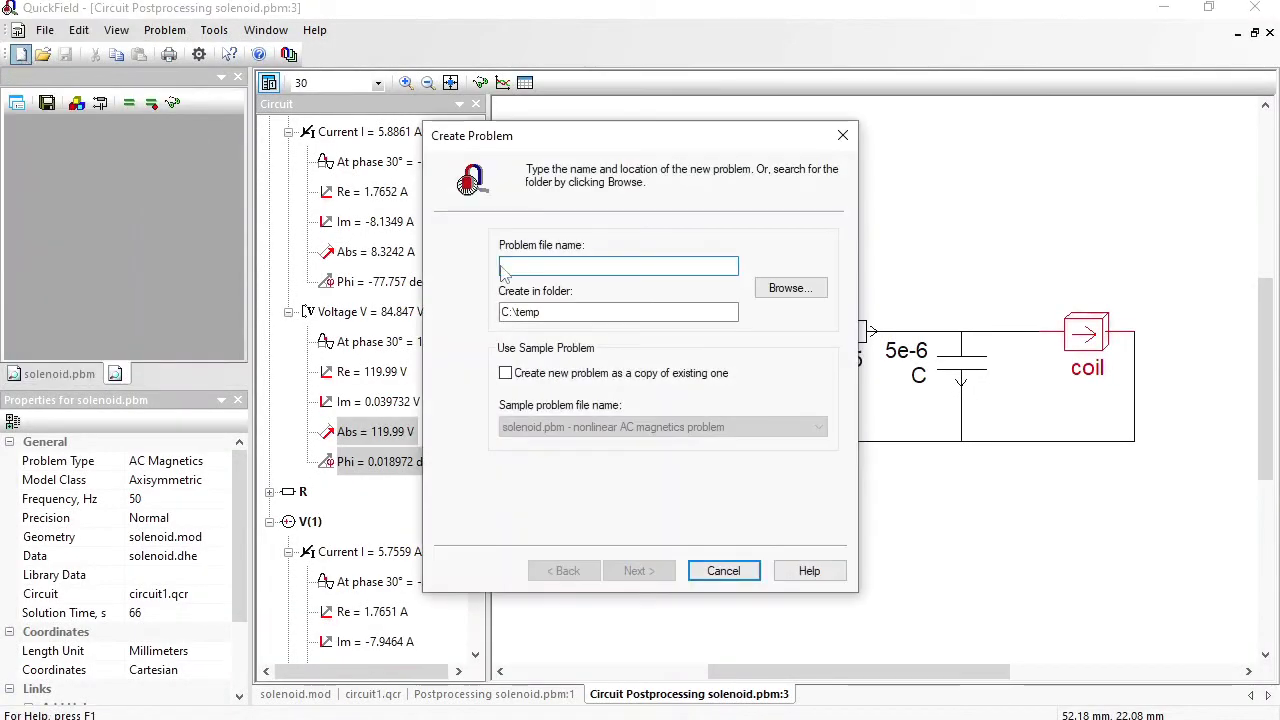
pyautogui.write('solenoid2')
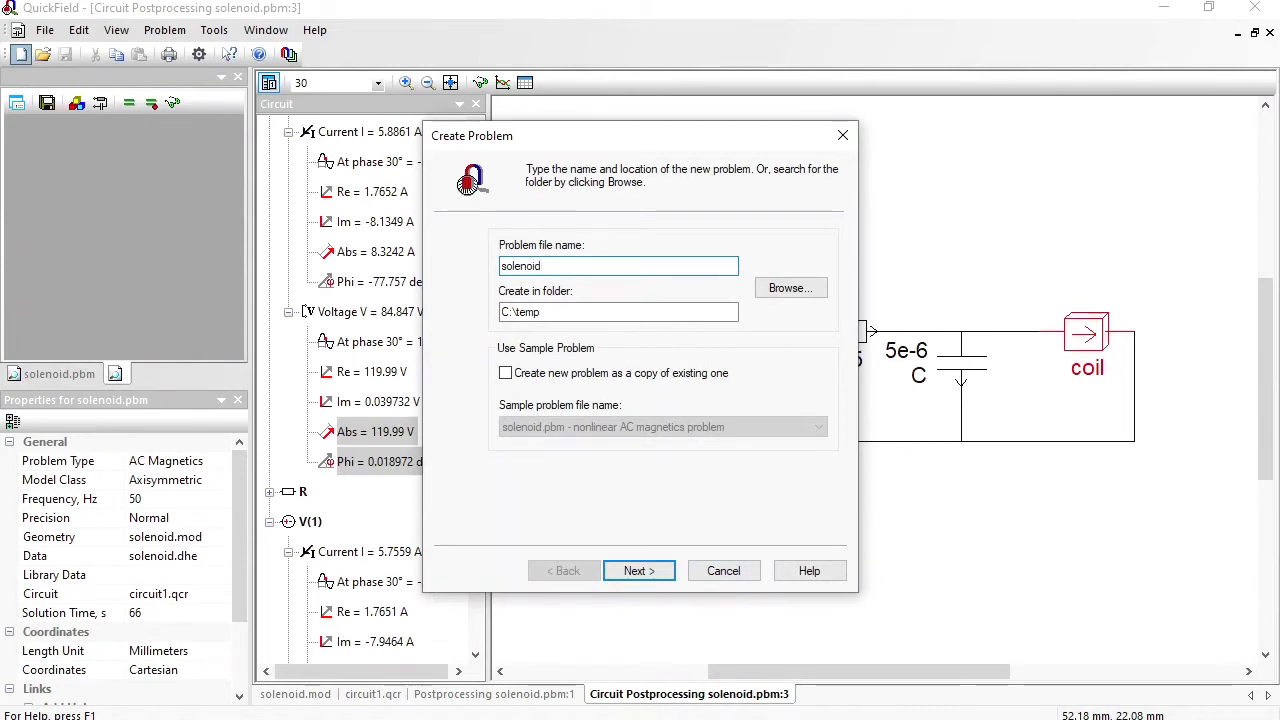
pyautogui.click(508, 373)
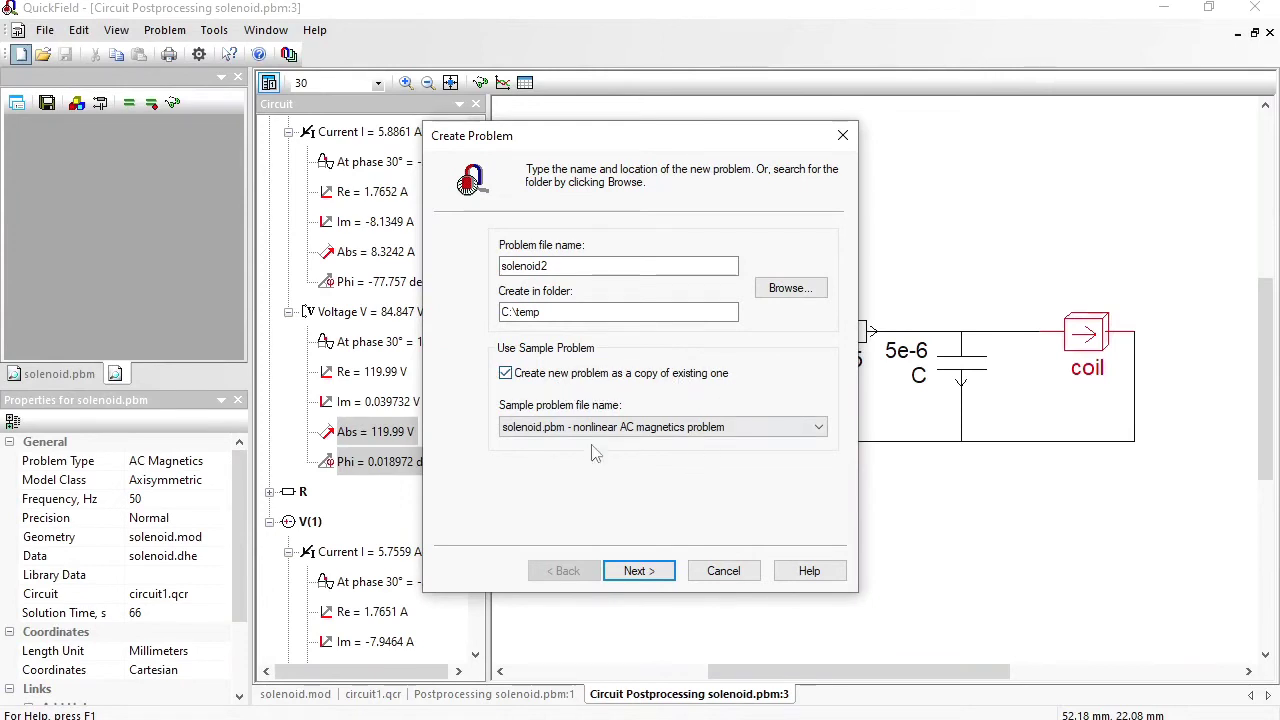
pyautogui.click(632, 577)
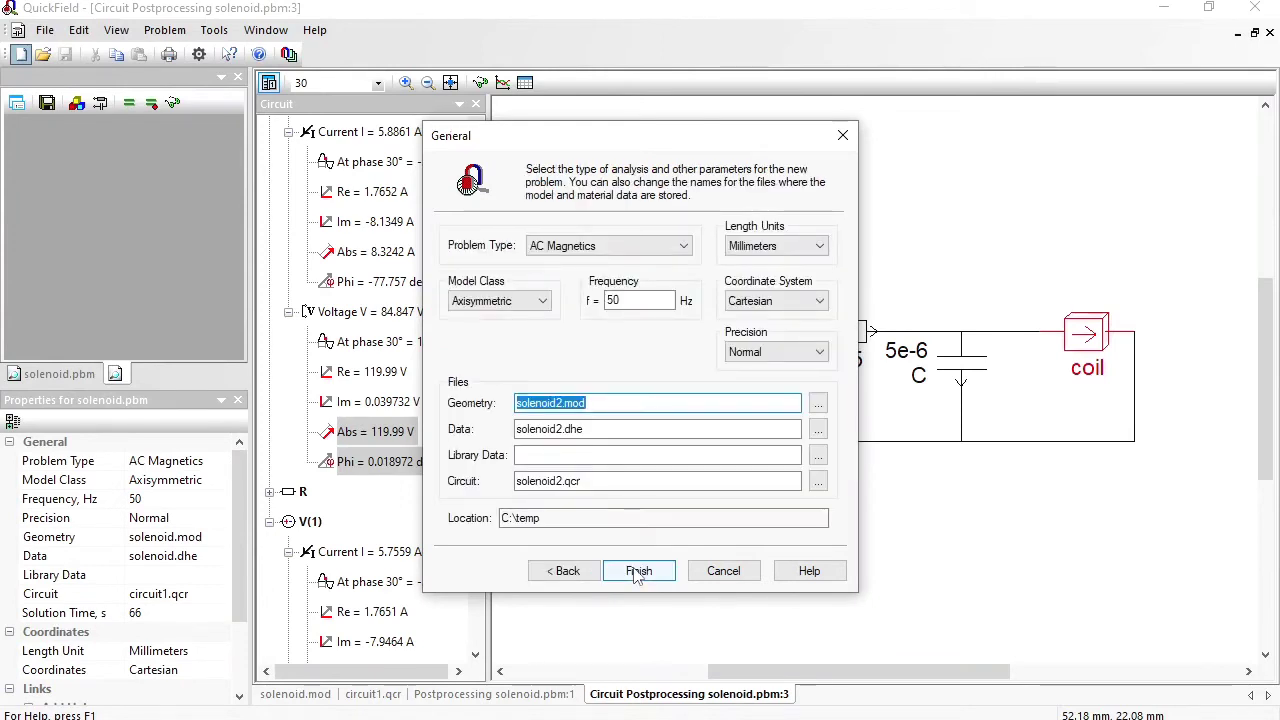
# Step: Change the new problem's type to Transient Magnetics and continue to its timing parameters
pyautogui.click(683, 249)
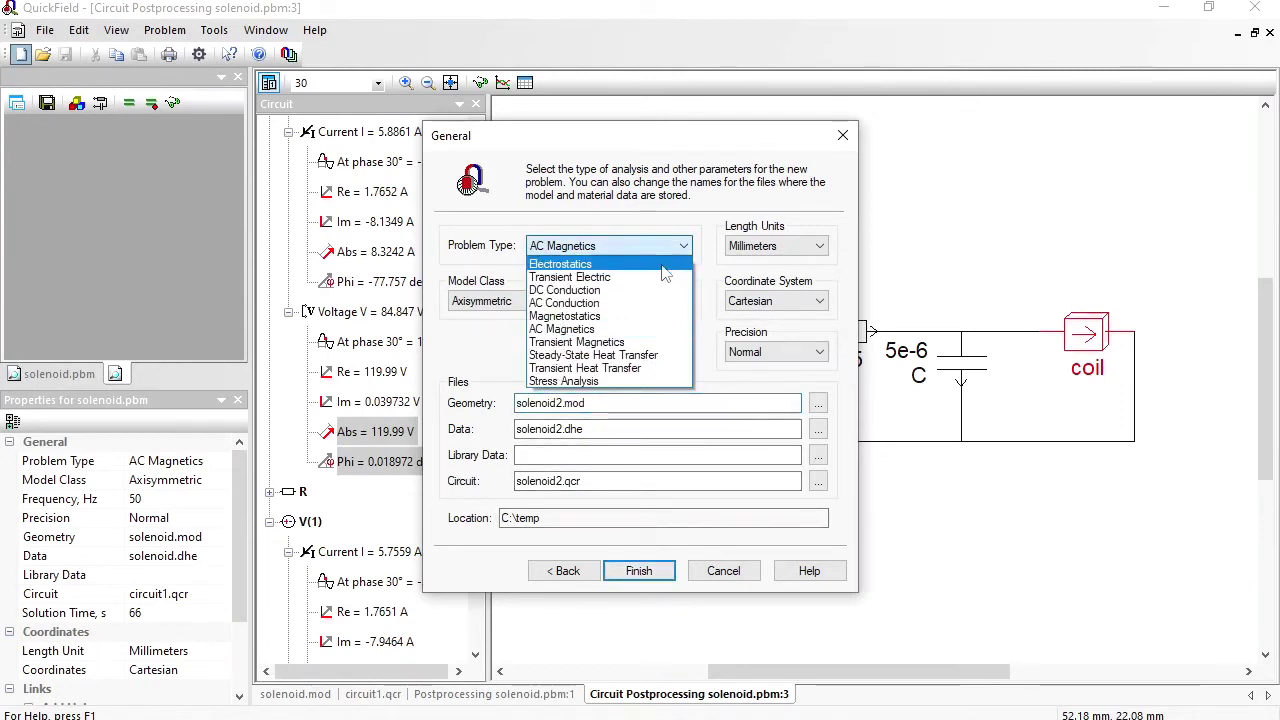
pyautogui.click(608, 342)
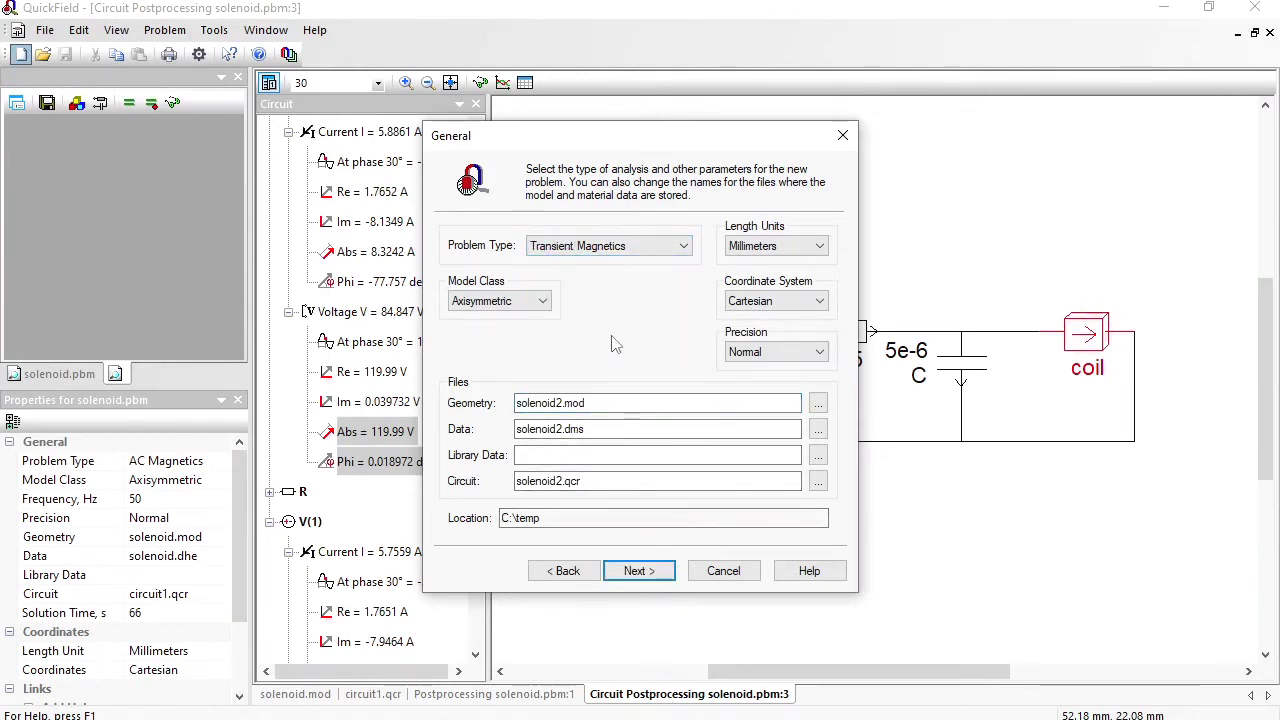
pyautogui.click(644, 568)
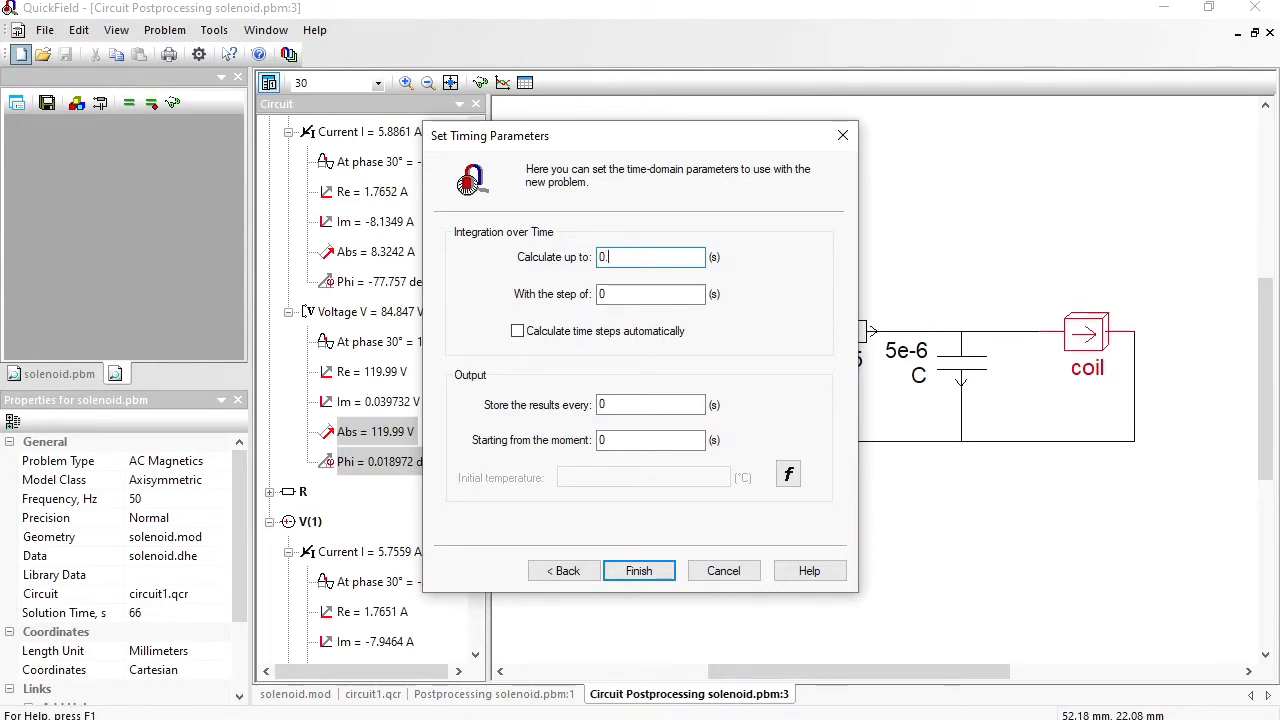
# Step: Set the calculation time to 0.06 s with a 0.001 s step, store results every 0.001 s, and finish creating the problem
pyautogui.write('02')
pyautogui.click(640, 295)
pyautogui.write('.0')
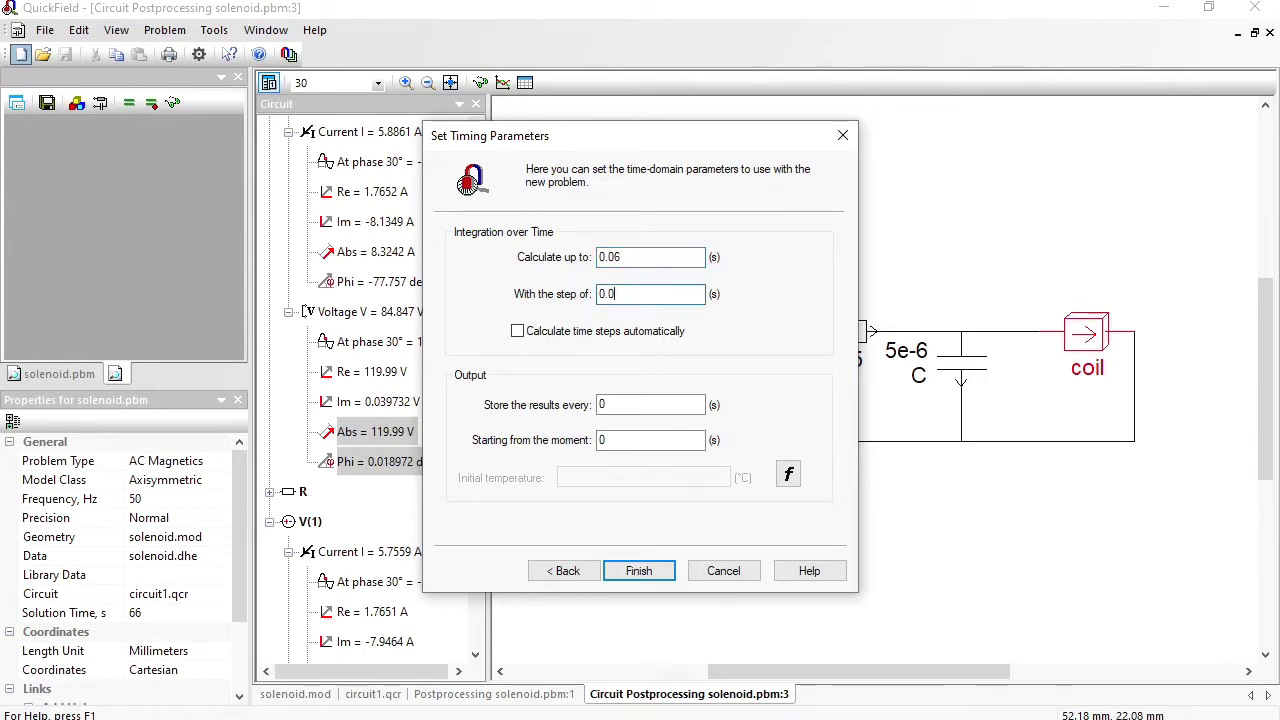
pyautogui.write('2')
pyautogui.click(640, 404)
pyautogui.press('BackSpace')
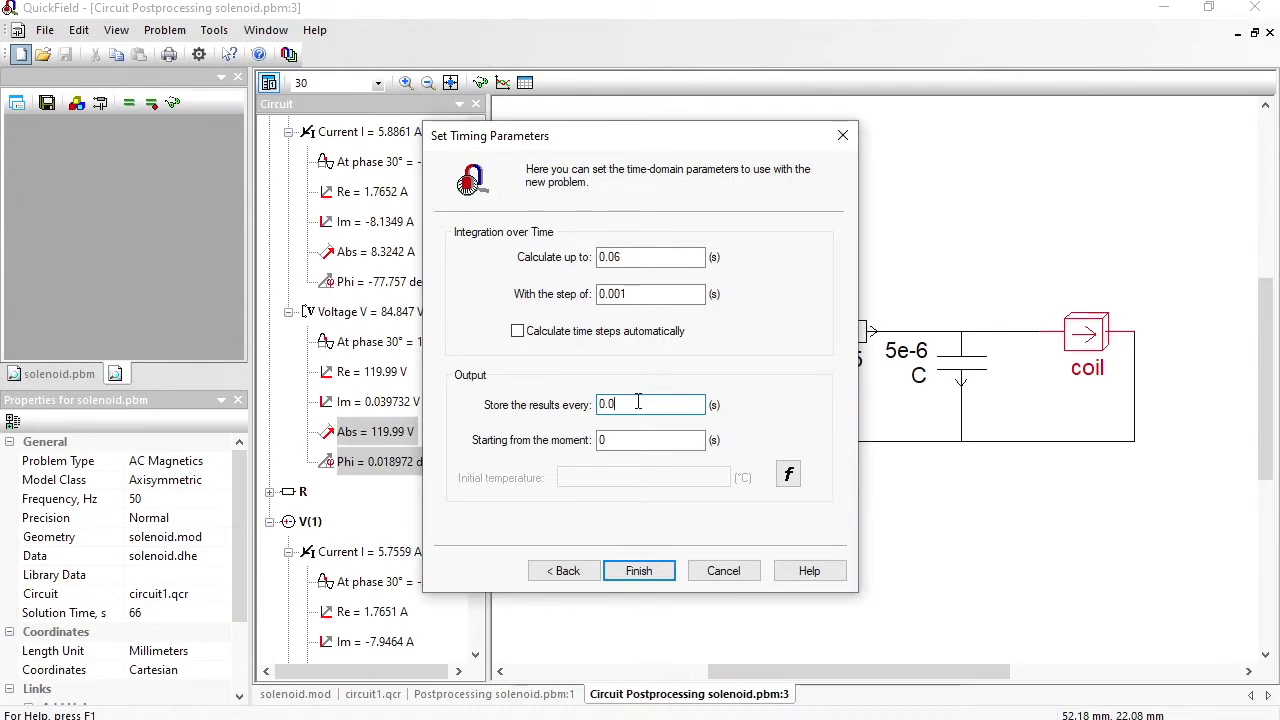
pyautogui.write('01')
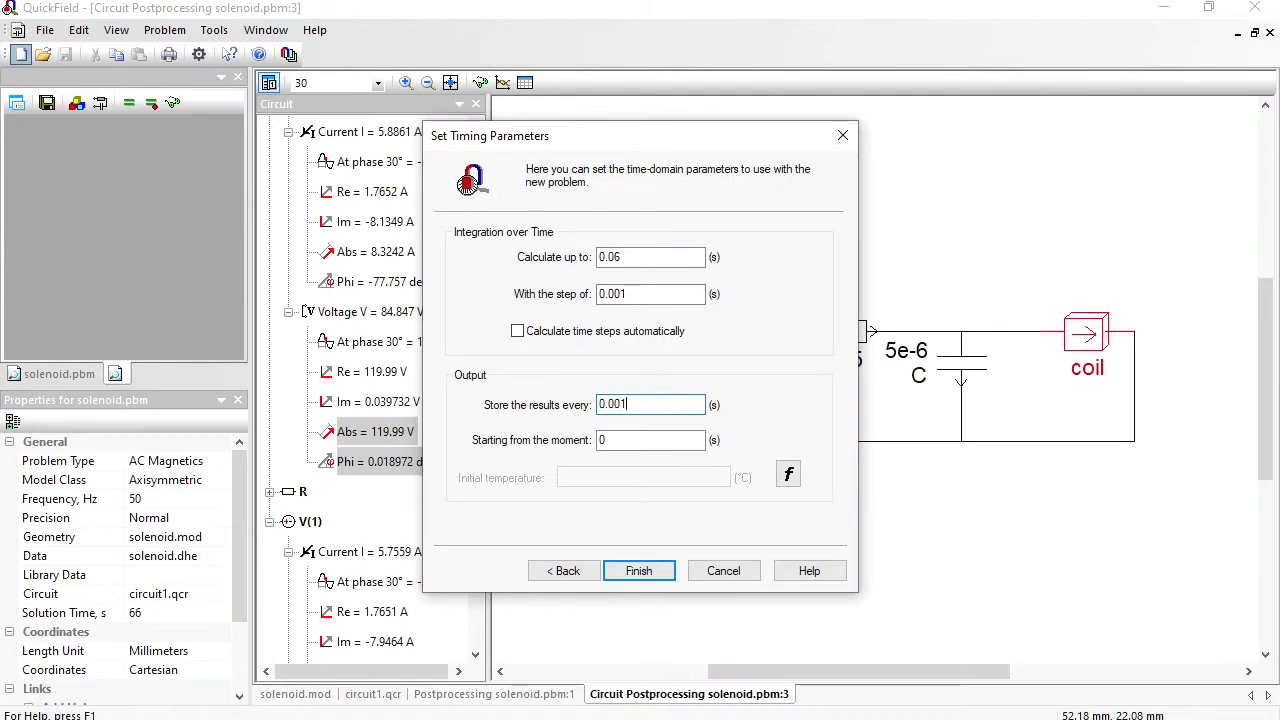
pyautogui.click(638, 574)
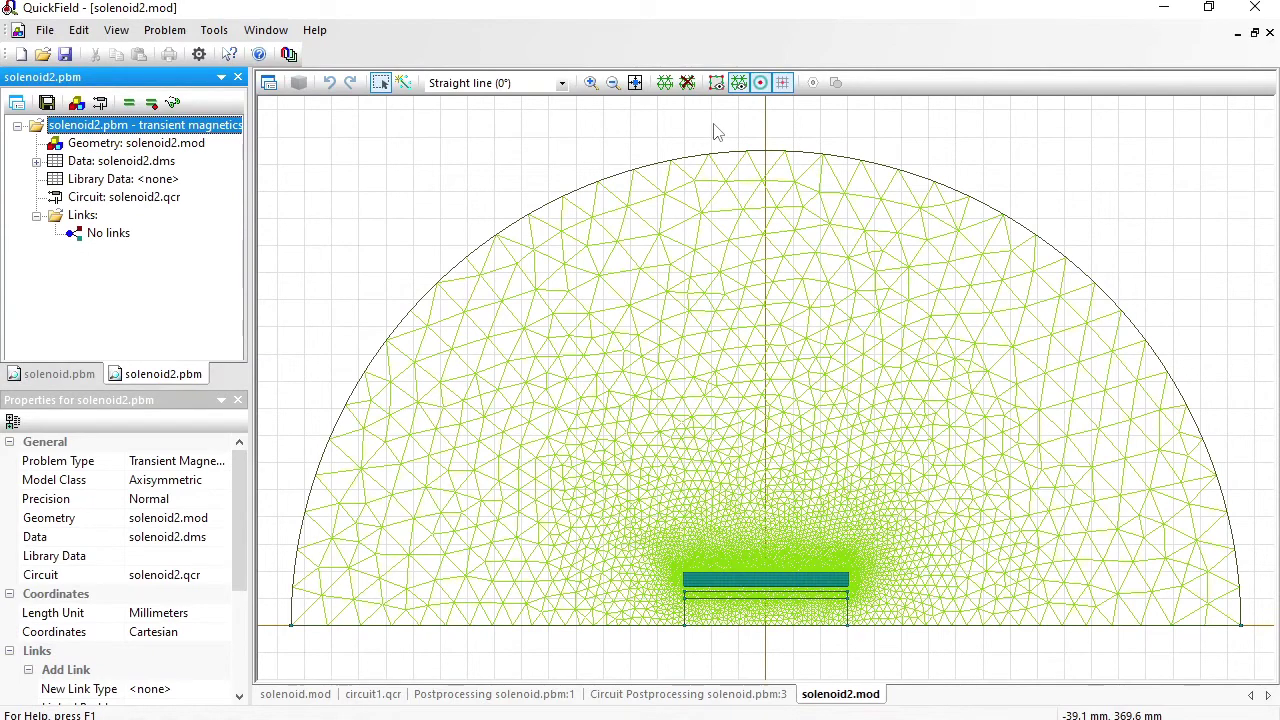
# Step: Set the relative permeability of the air block label in solenoid2 to 1
pyautogui.click(35, 161)
pyautogui.click(55, 179)
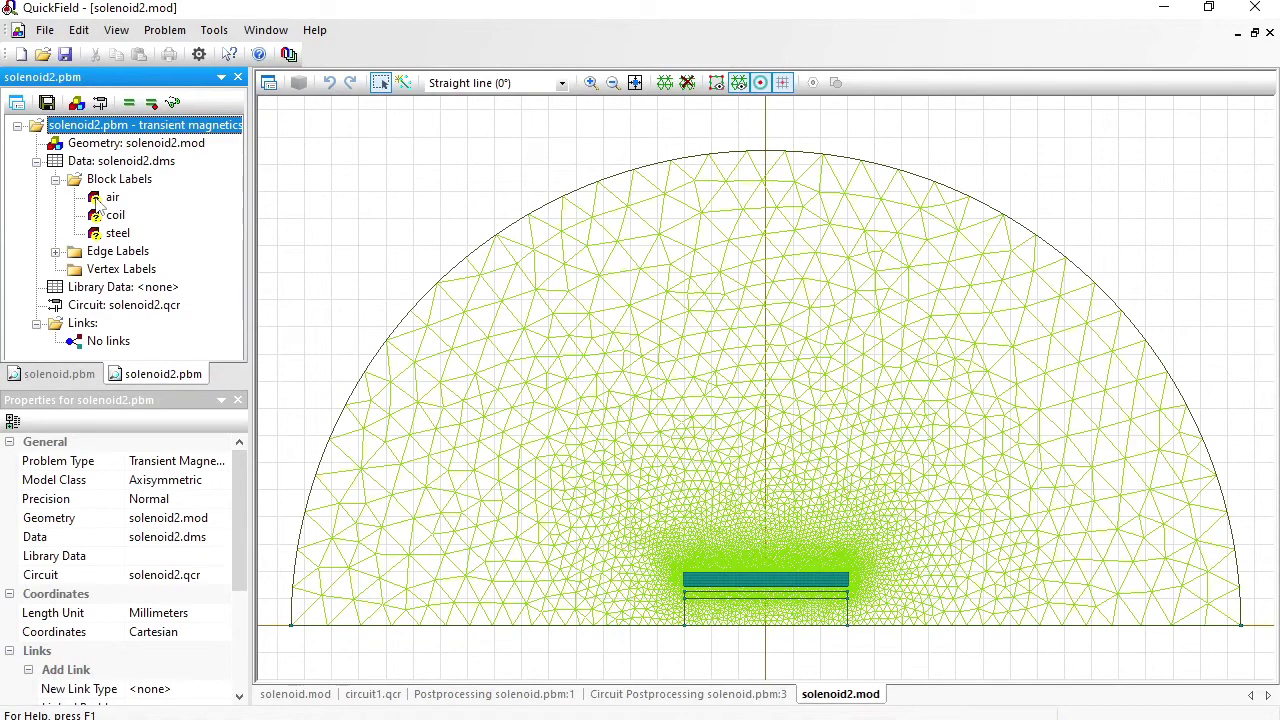
pyautogui.click(213, 130)
pyautogui.doubleClick(113, 197)
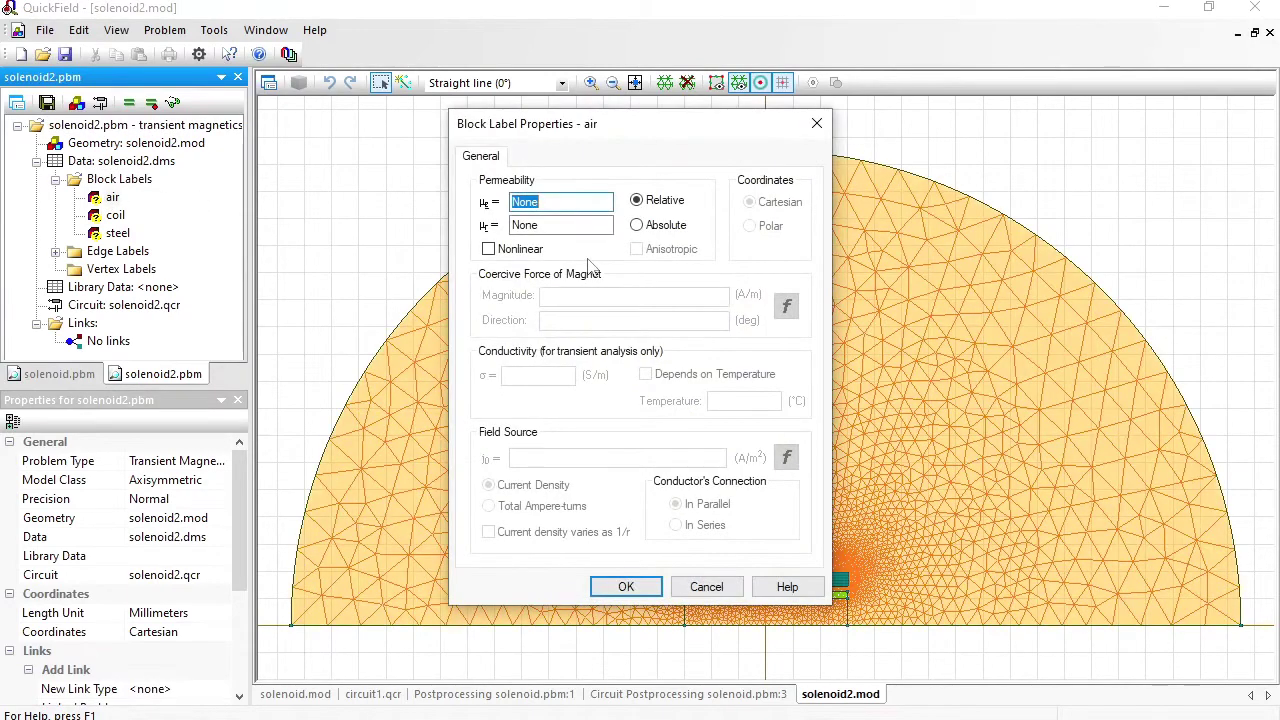
pyautogui.write('1')
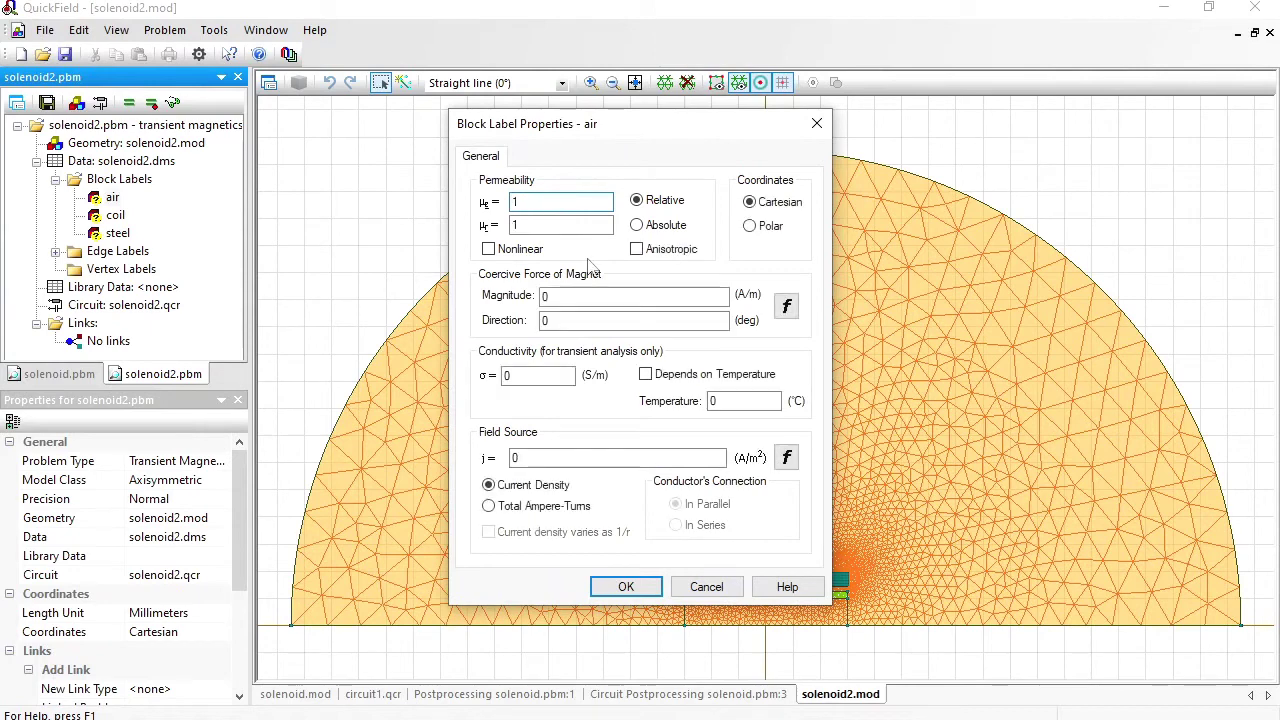
pyautogui.press('Return')
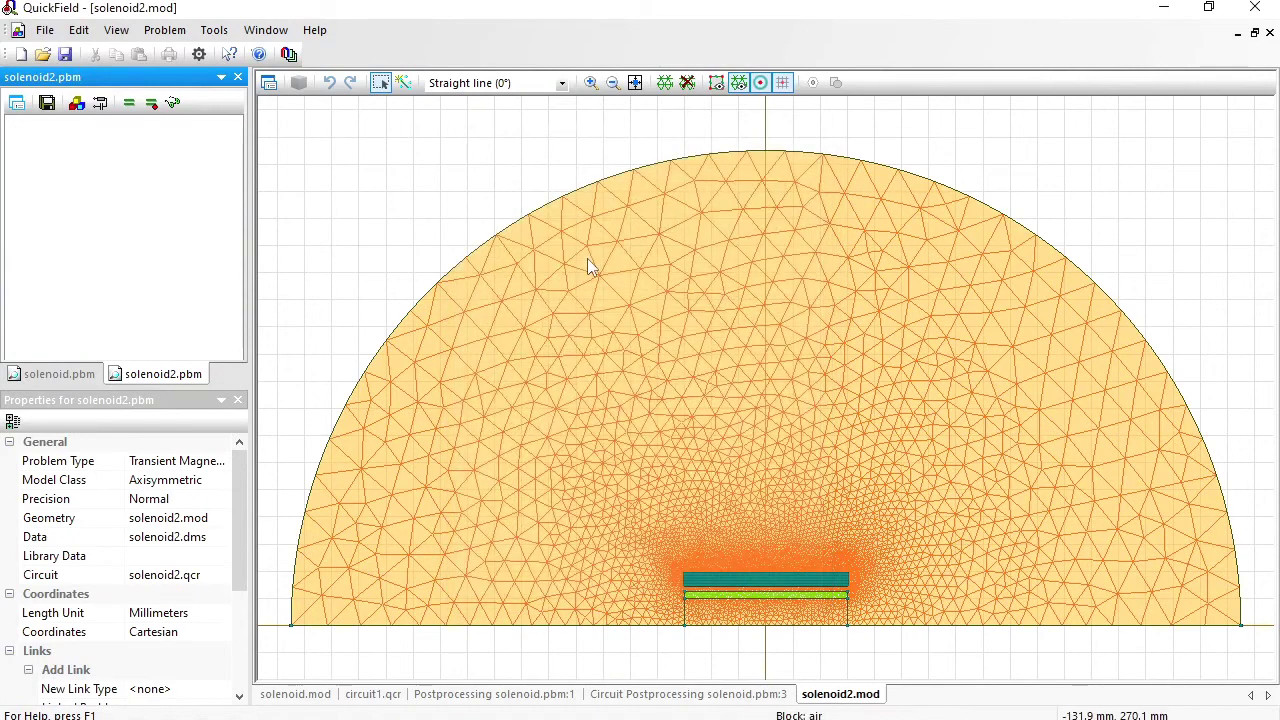
# Step: Make the steel block's permeability nonlinear and paste its B-H points from Notepad: 0.5 T/400, 0.8 T/800 and 1 T/10000 A/m
pyautogui.doubleClick(106, 233)
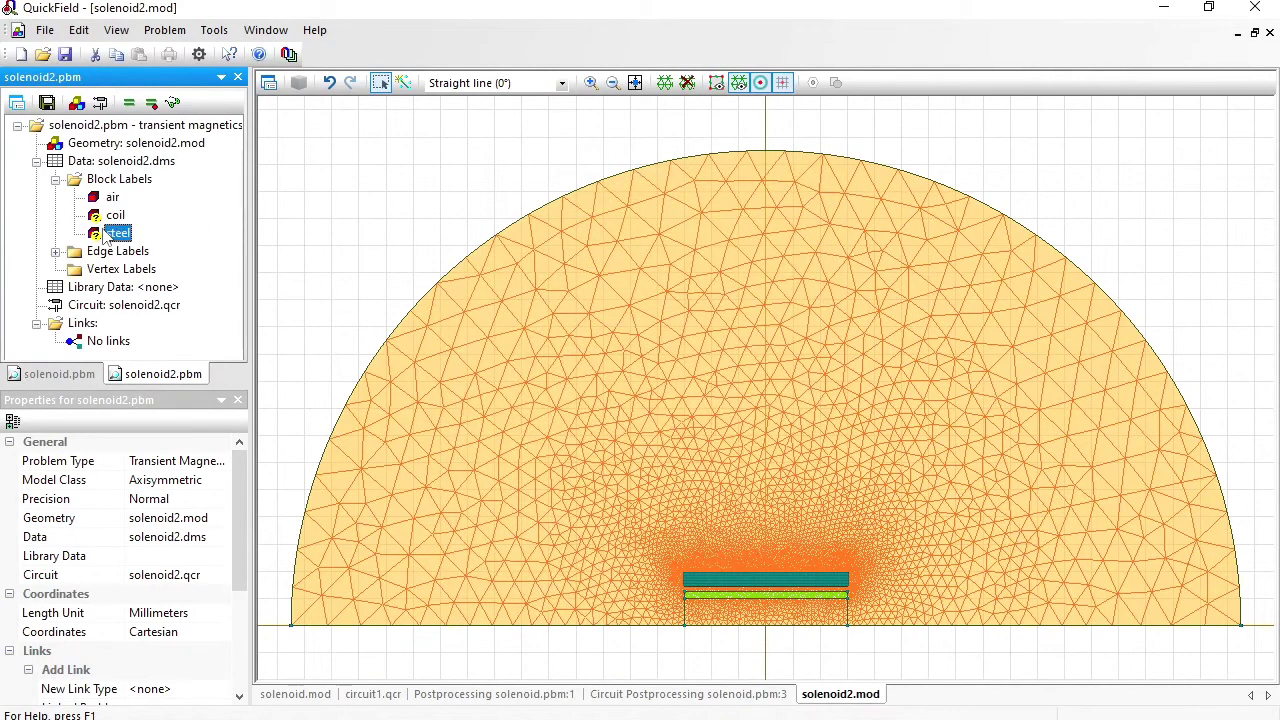
pyautogui.click(488, 249)
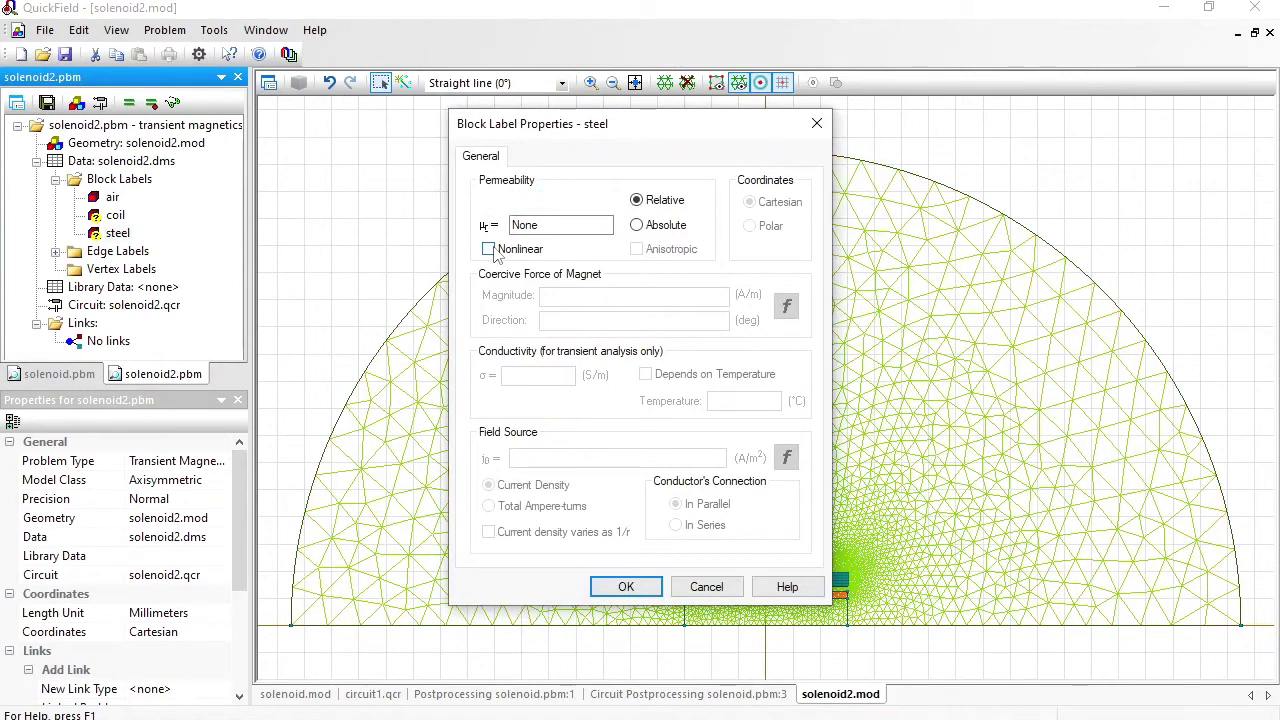
pyautogui.hotkey('alt', 'Tab')
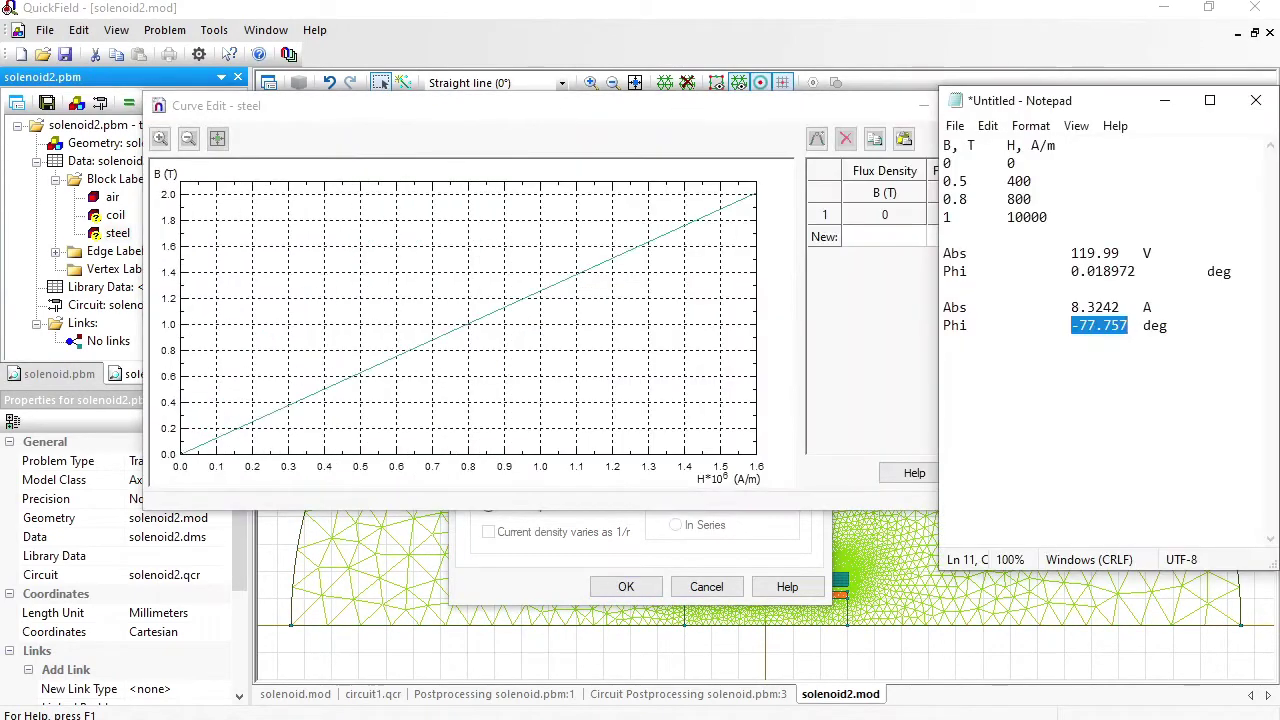
pyautogui.moveTo(1062, 217); pyautogui.dragTo(938, 164)
pyautogui.hotkey('ctrl', 'c')
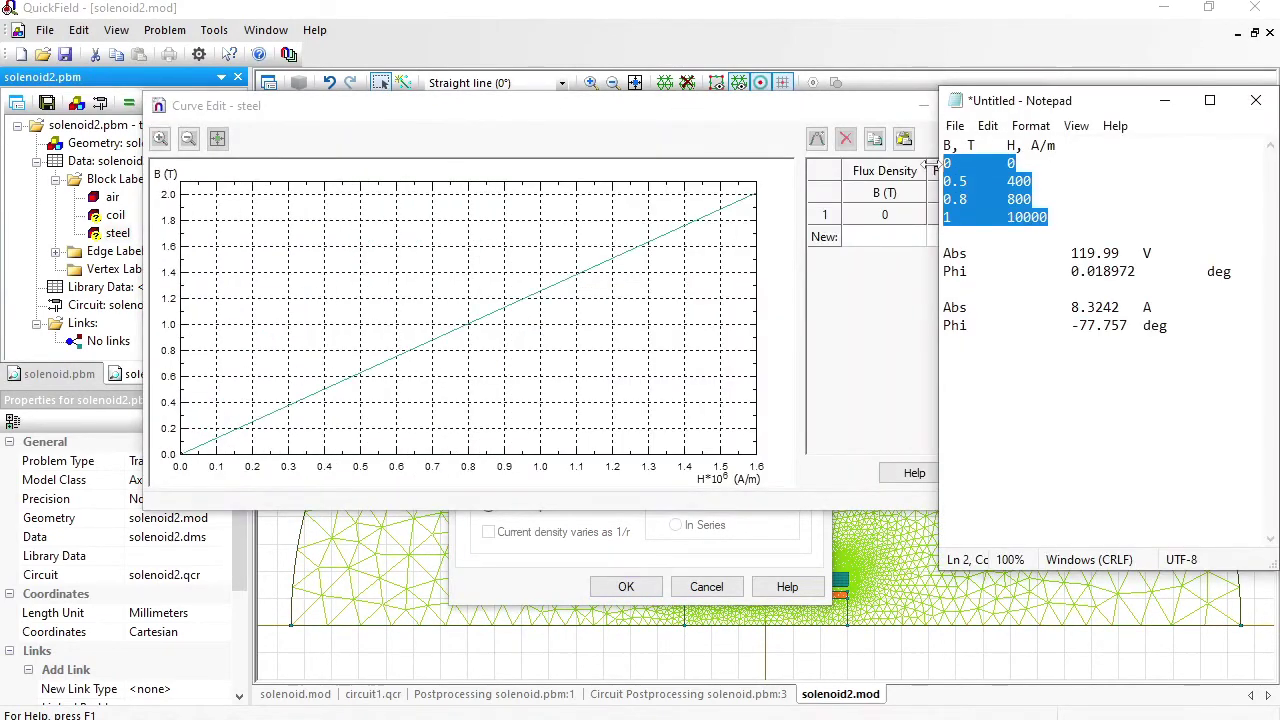
pyautogui.click(884, 237)
pyautogui.click(884, 237)
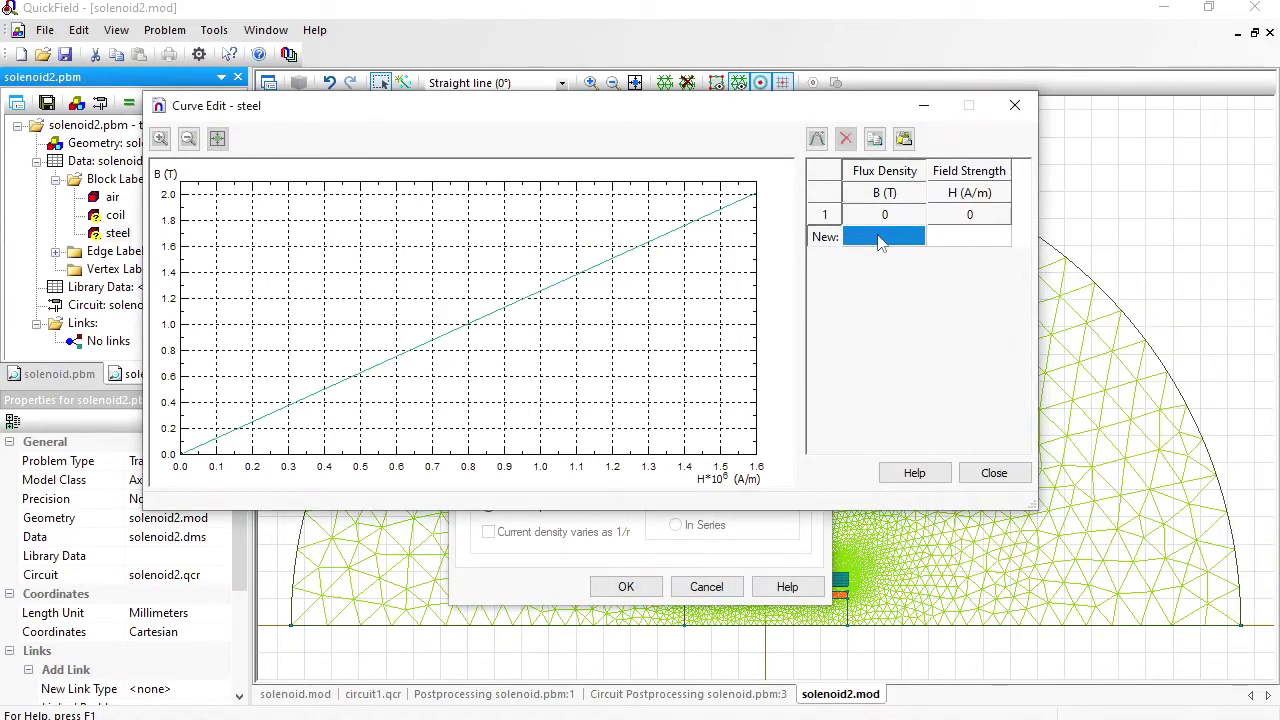
pyautogui.hotkey('ctrl', 'v')
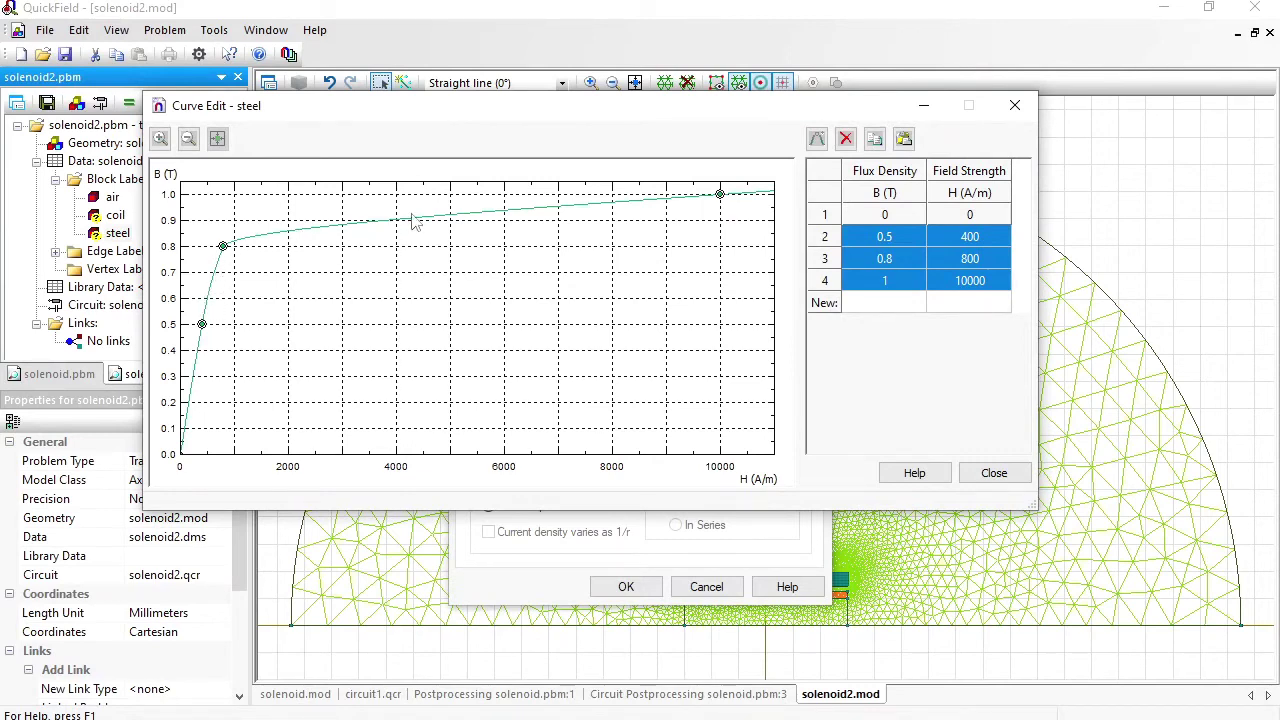
# Step: Finish editing the steel block's B-H curve and apply its block label properties
pyautogui.click(992, 474)
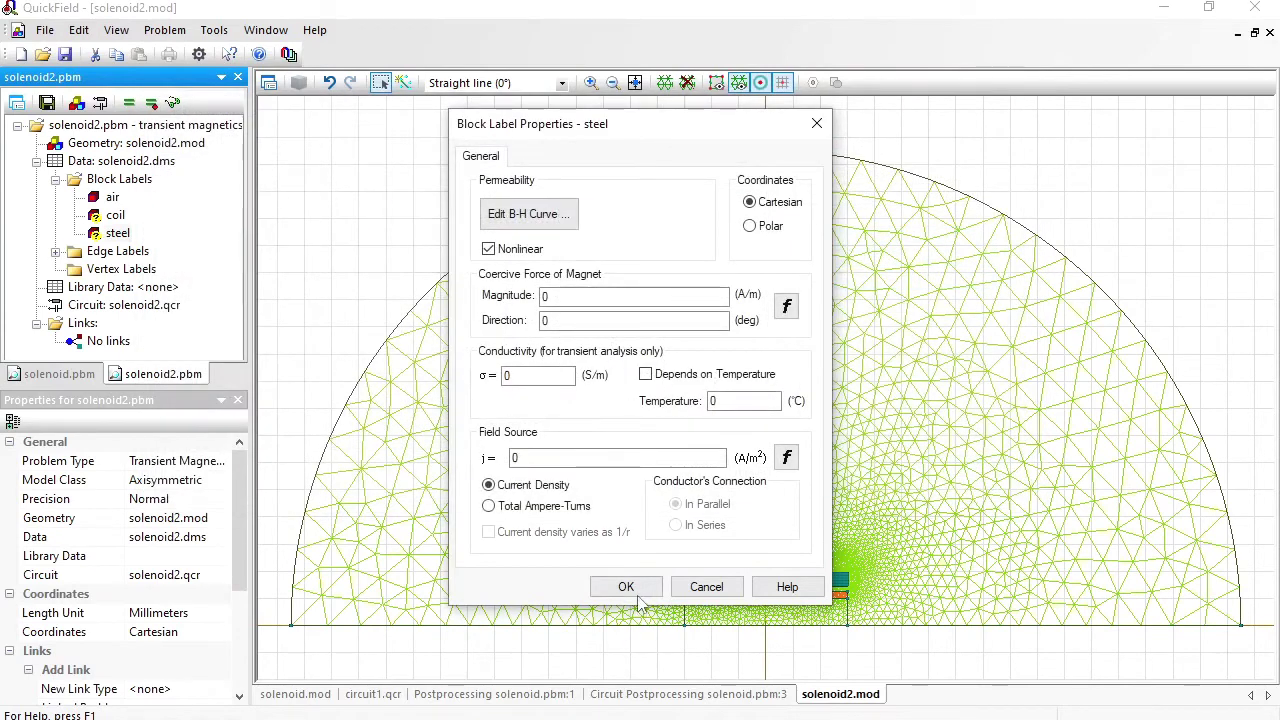
pyautogui.click(626, 587)
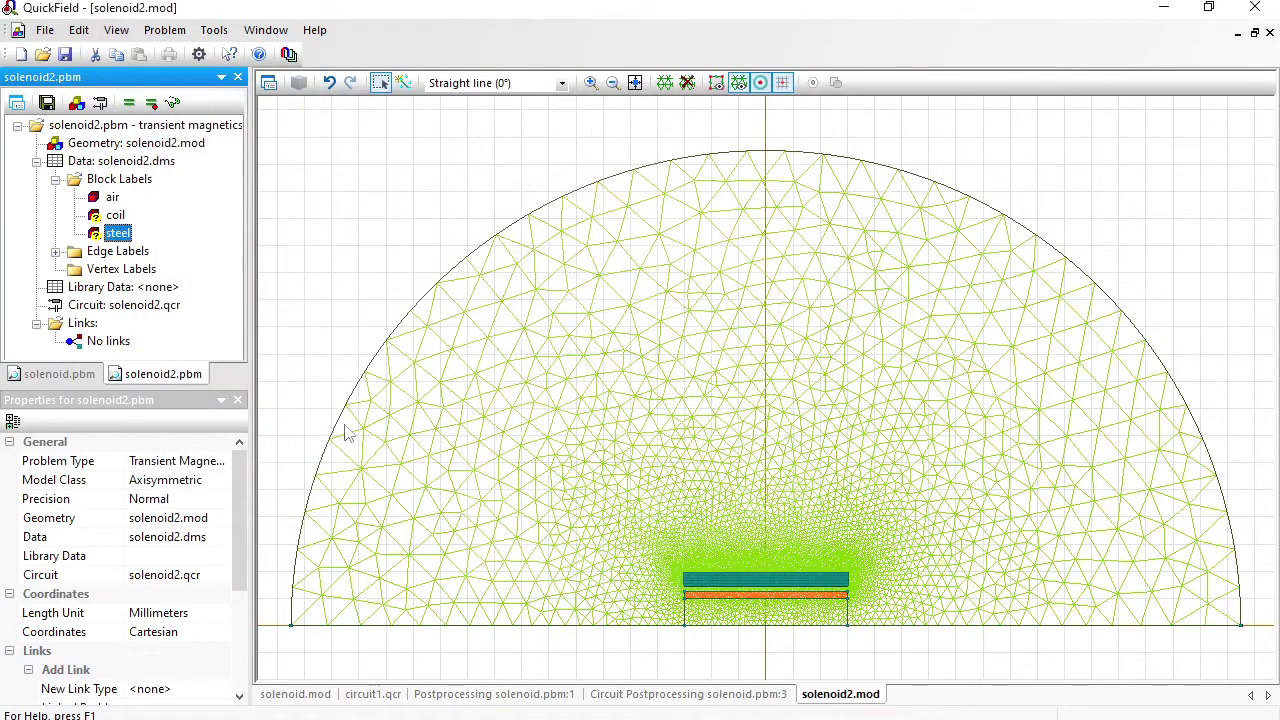
# Step: Set the coil block's relative permeability to 1 and conductivity to 56e6 S/m, with its conductors connected in series
pyautogui.click(115, 216)
pyautogui.doubleClick(115, 217)
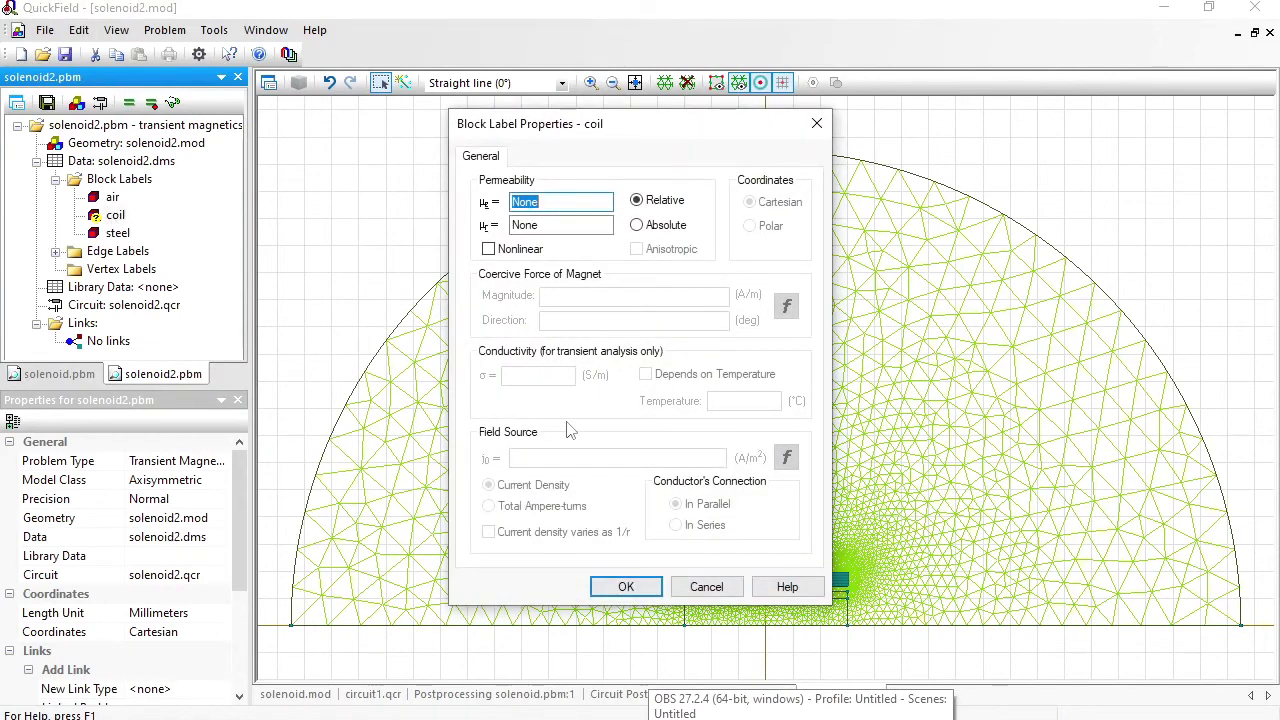
pyautogui.write('1')
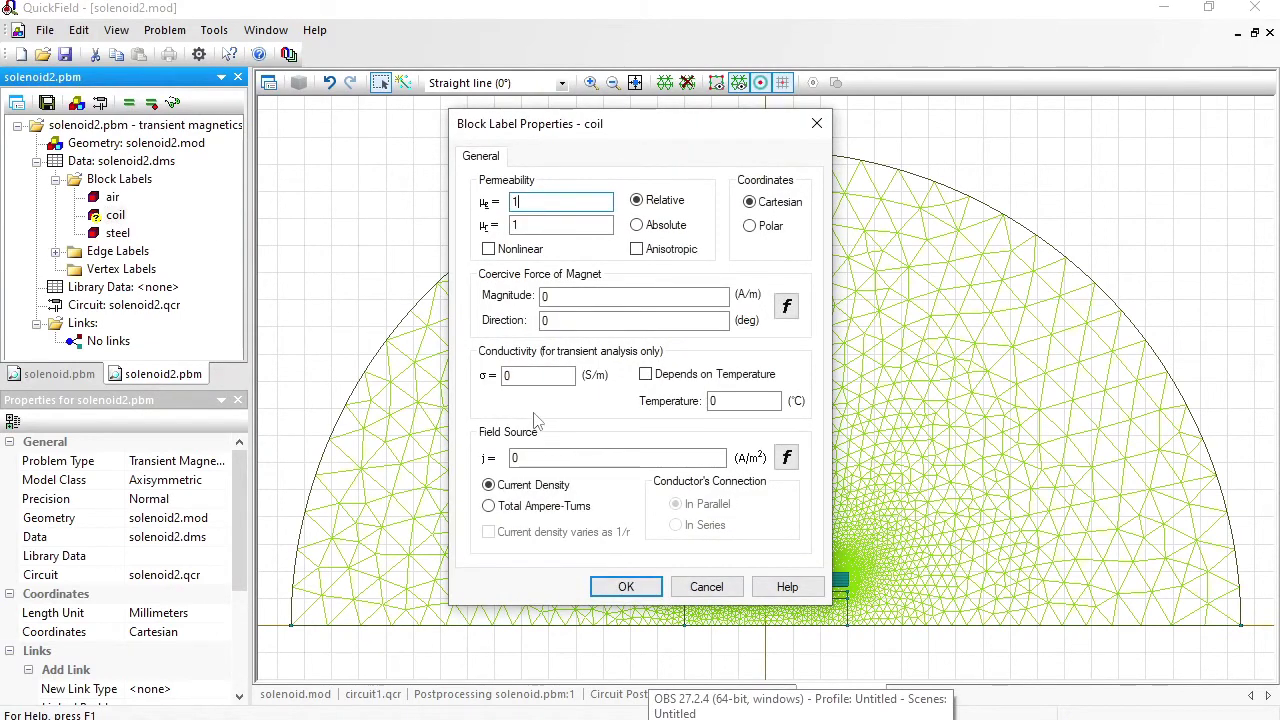
pyautogui.doubleClick(531, 377)
pyautogui.write('5')
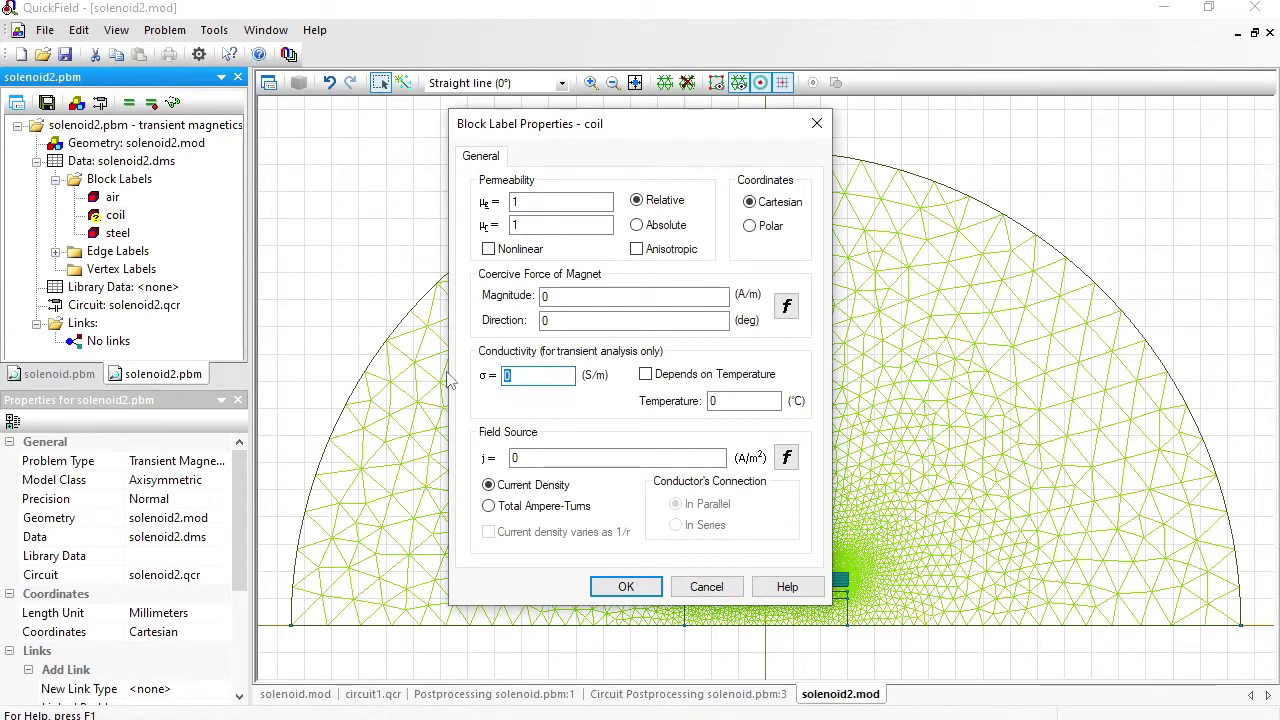
pyautogui.write('6e6')
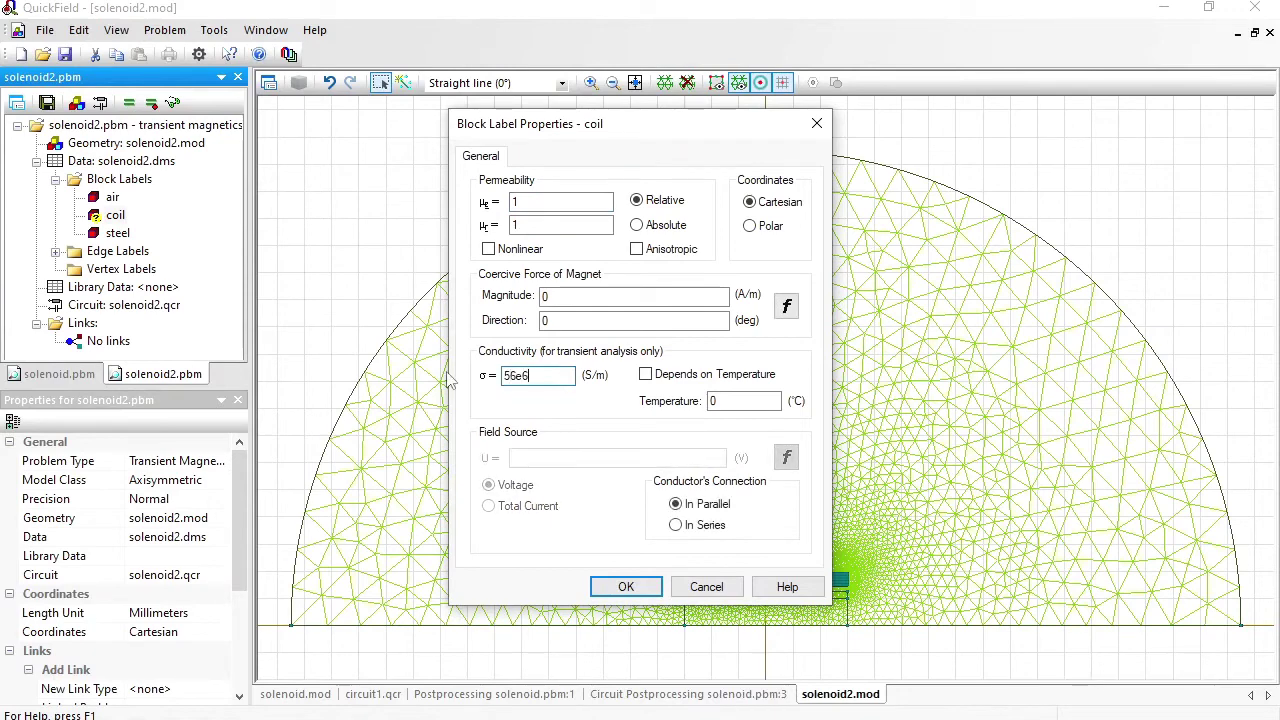
pyautogui.click(690, 525)
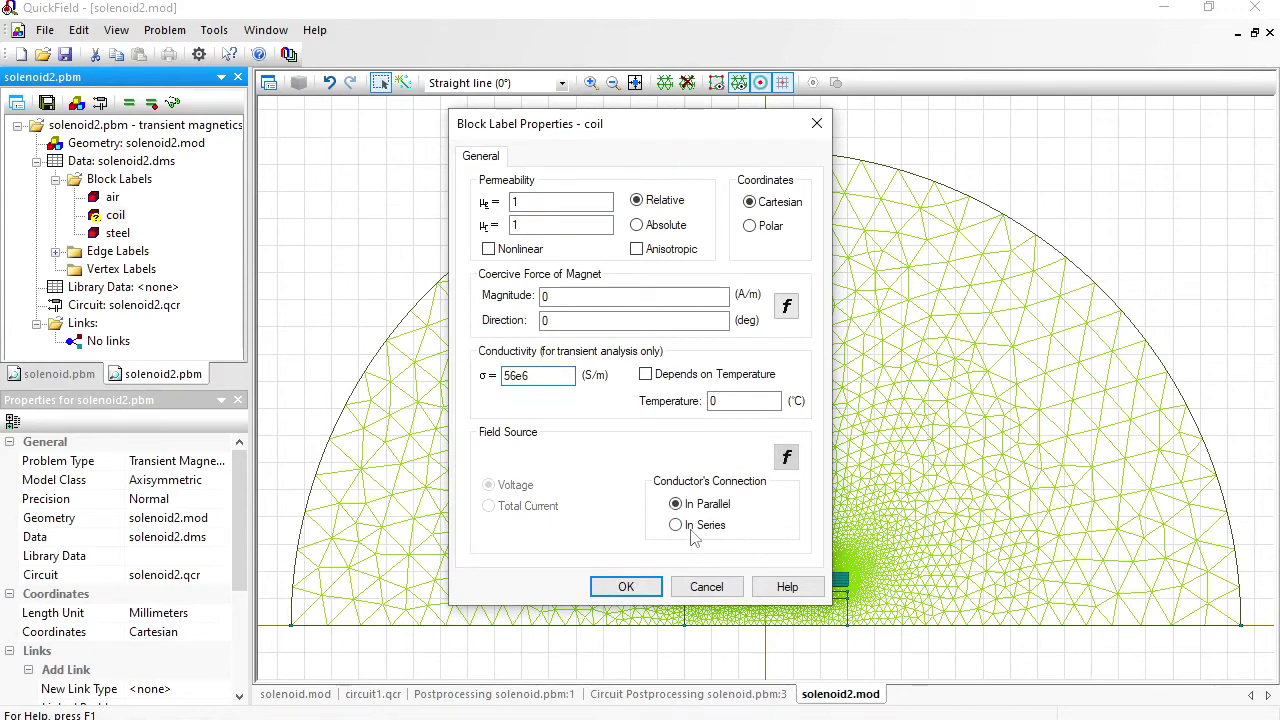
pyautogui.click(626, 586)
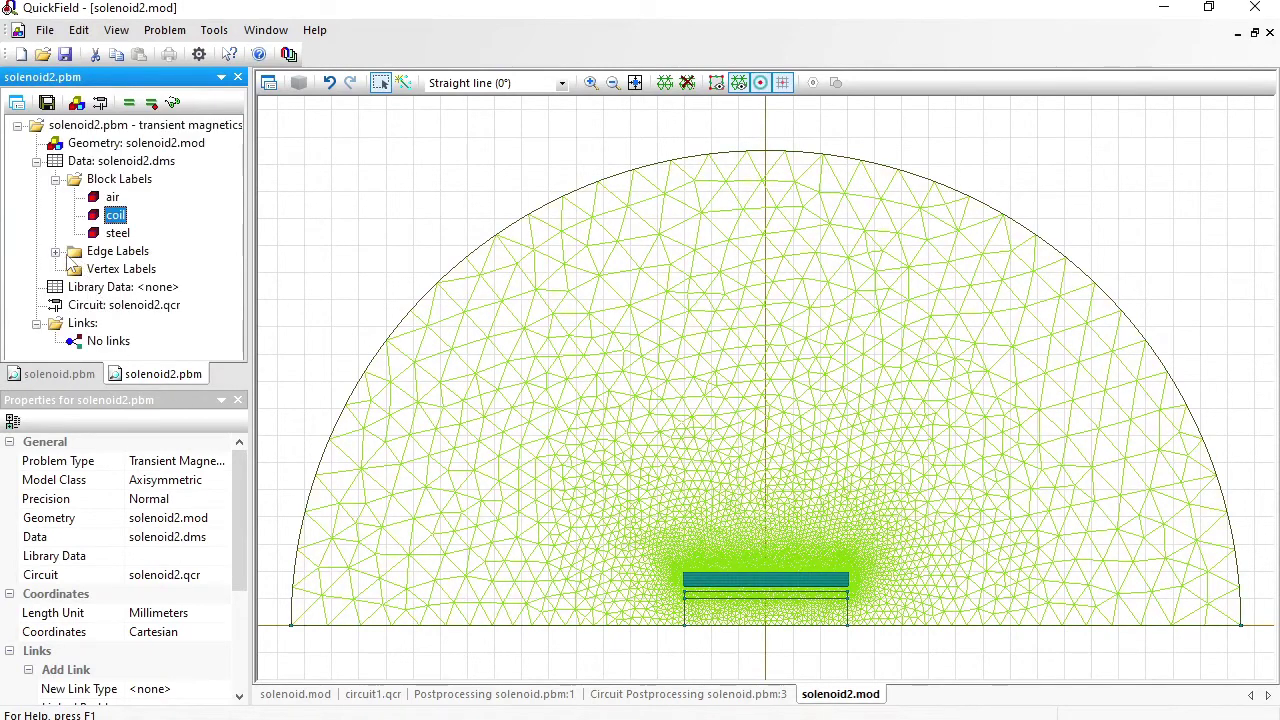
# Step: Assign a magnetic potential of 0 to the external edge label
pyautogui.click(56, 253)
pyautogui.doubleClick(122, 272)
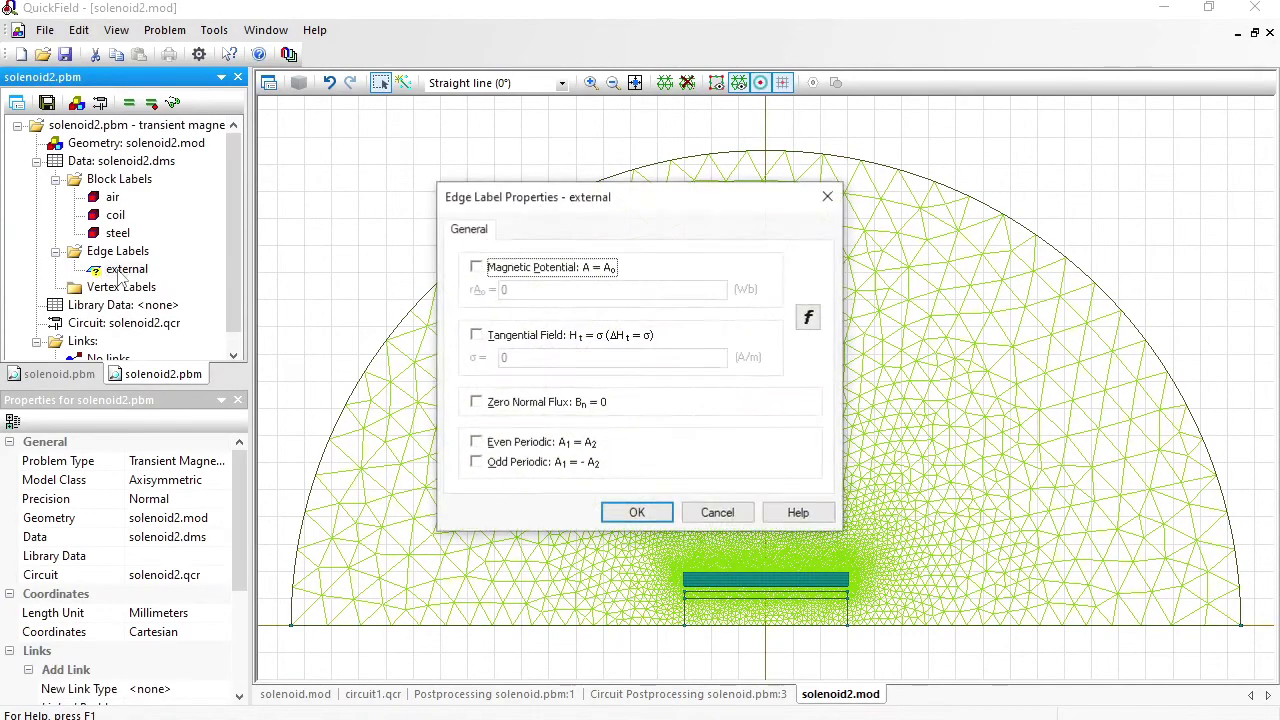
pyautogui.click(476, 267)
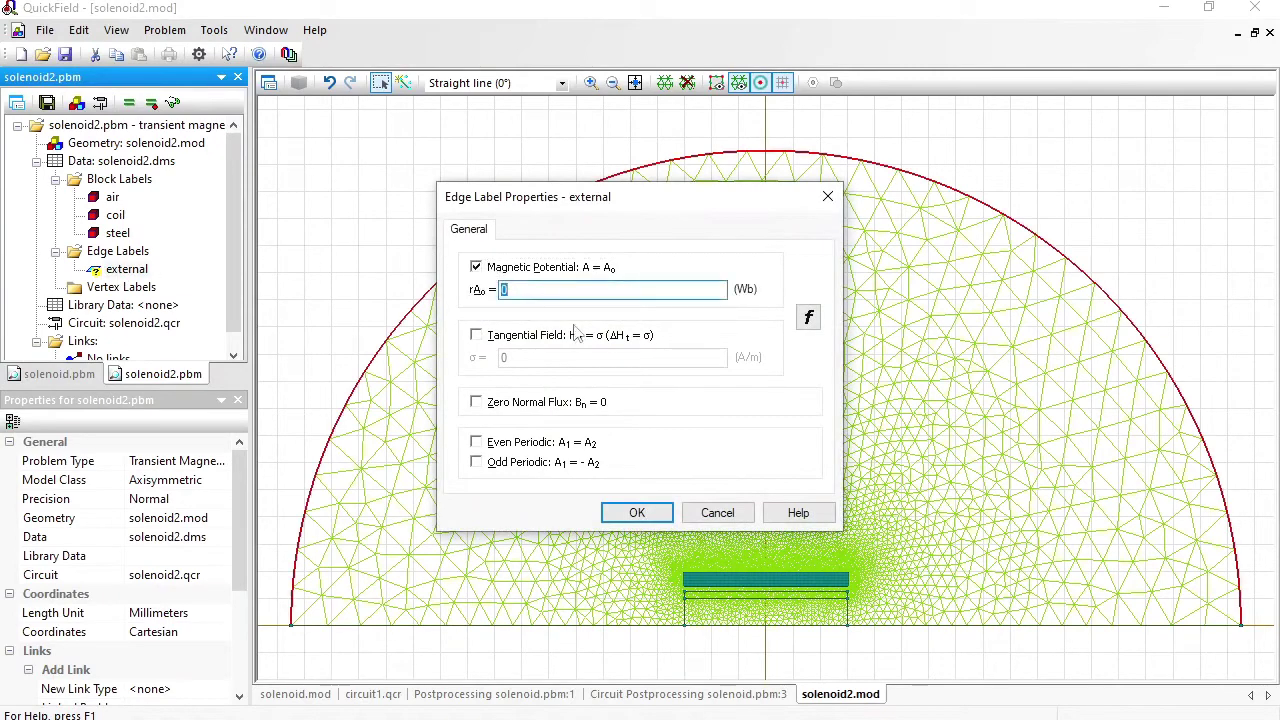
pyautogui.click(637, 512)
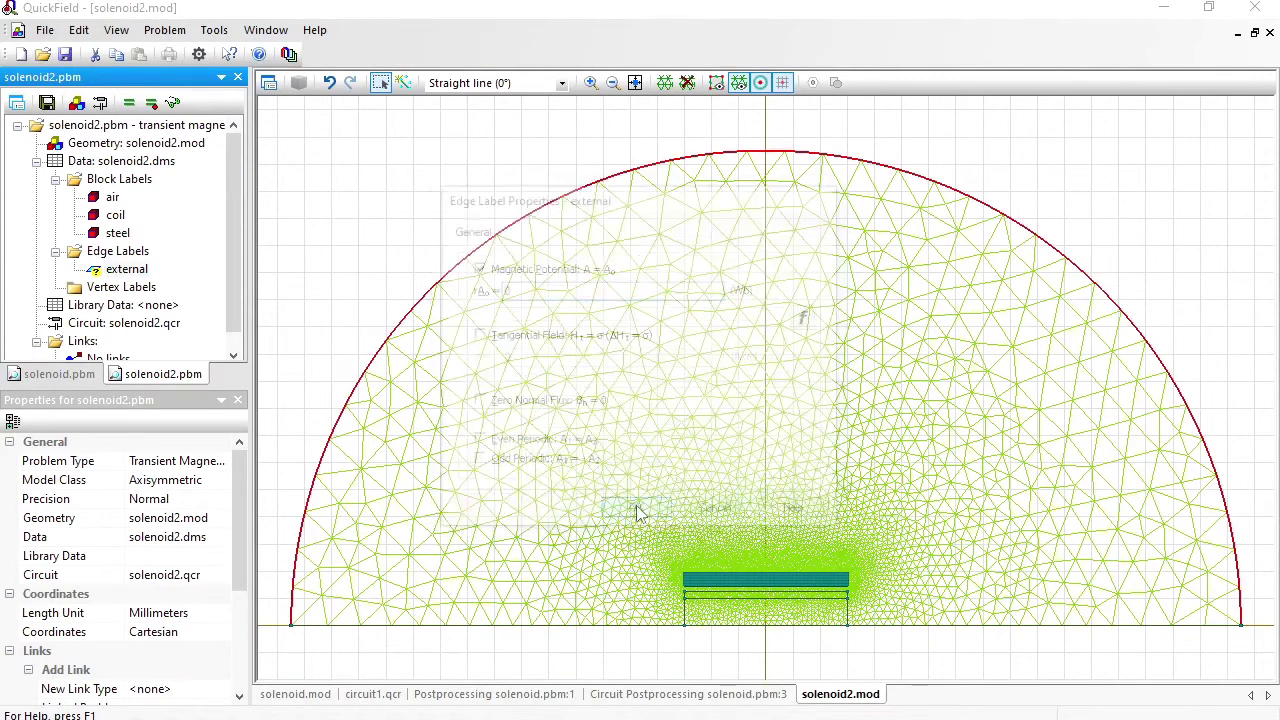
# Step: Open the solenoid2.qcr circuit and set the voltage source V(1) to 120*sin(2*180*50*t)
pyautogui.doubleClick(137, 326)
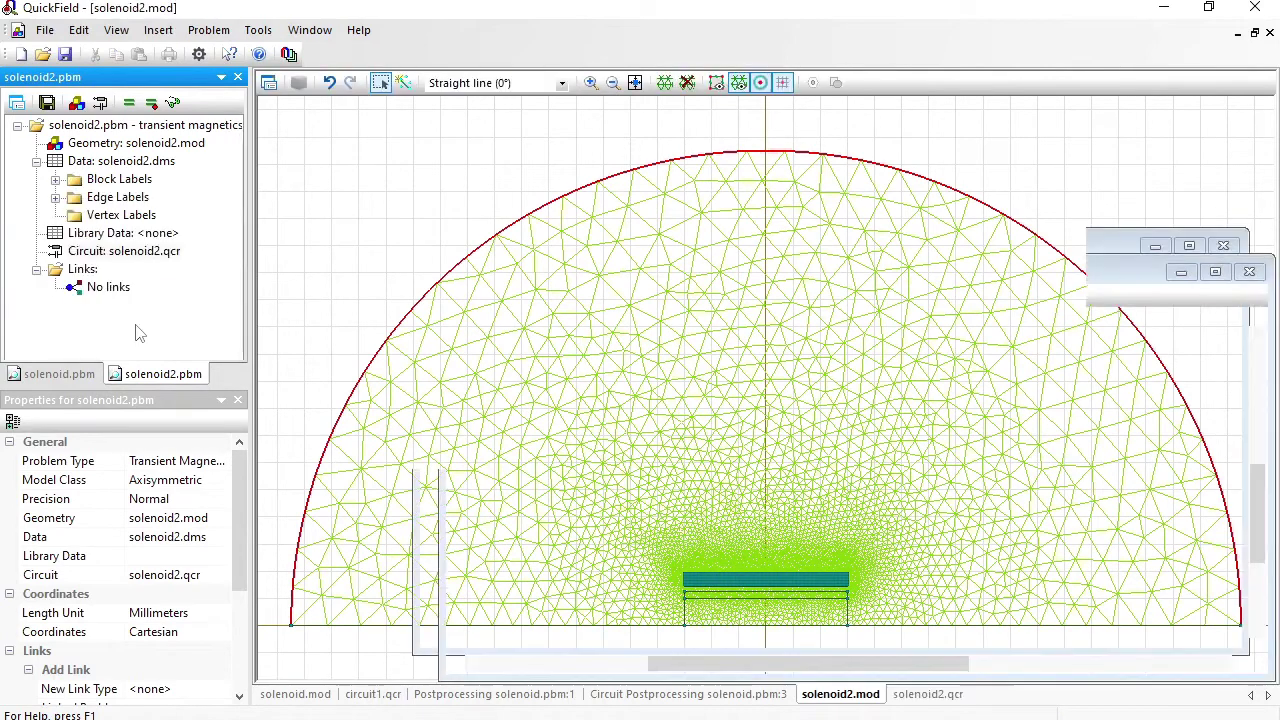
pyautogui.click(450, 455)
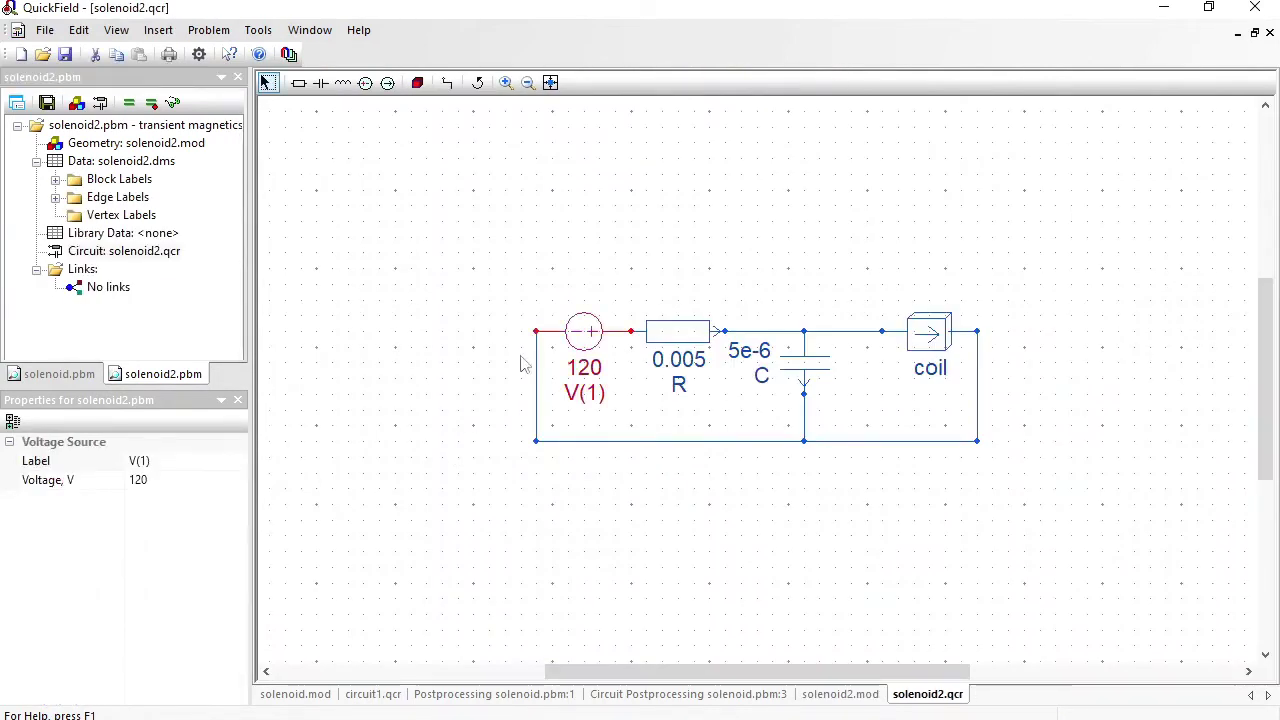
pyautogui.doubleClick(585, 327)
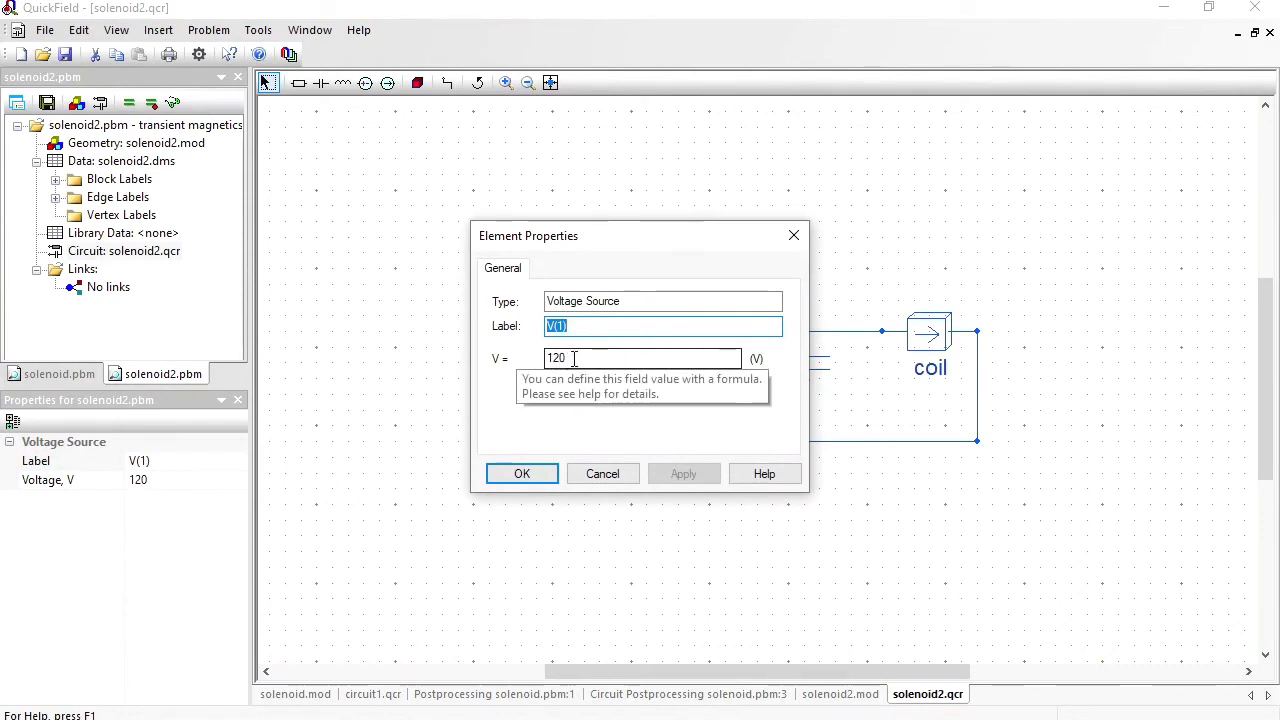
pyautogui.click(574, 358)
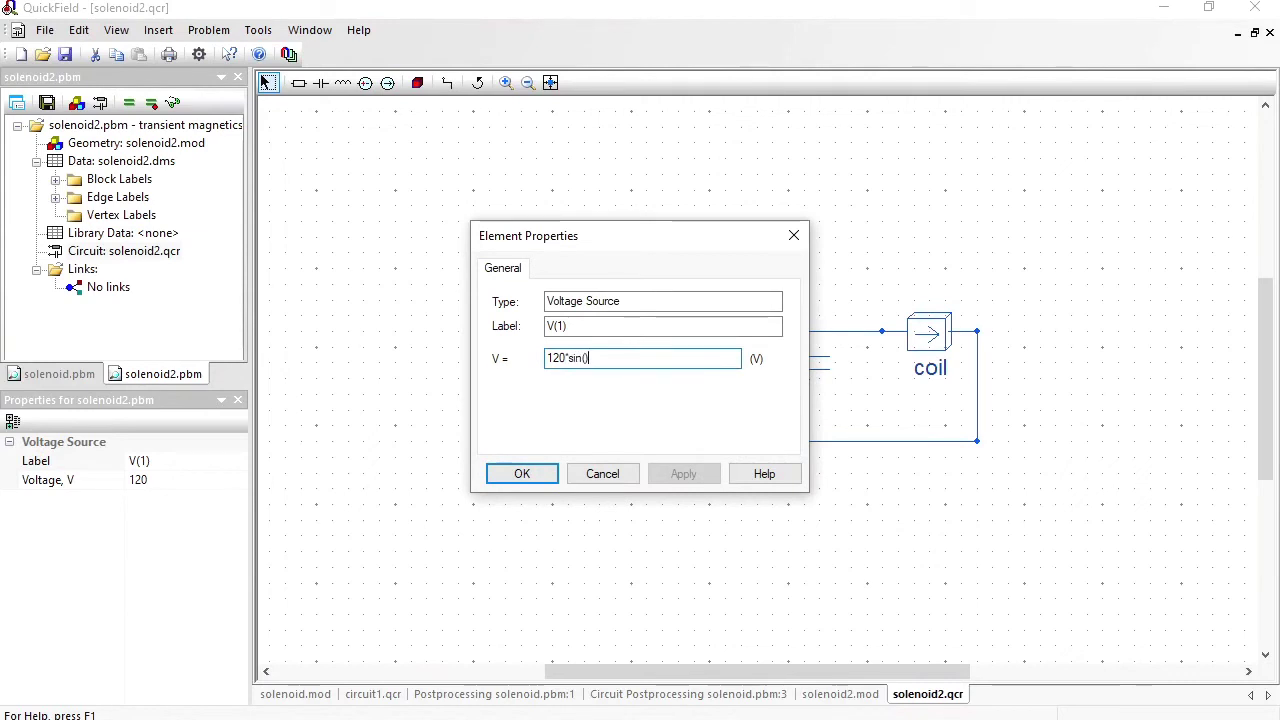
pyautogui.write('*sin(2*')
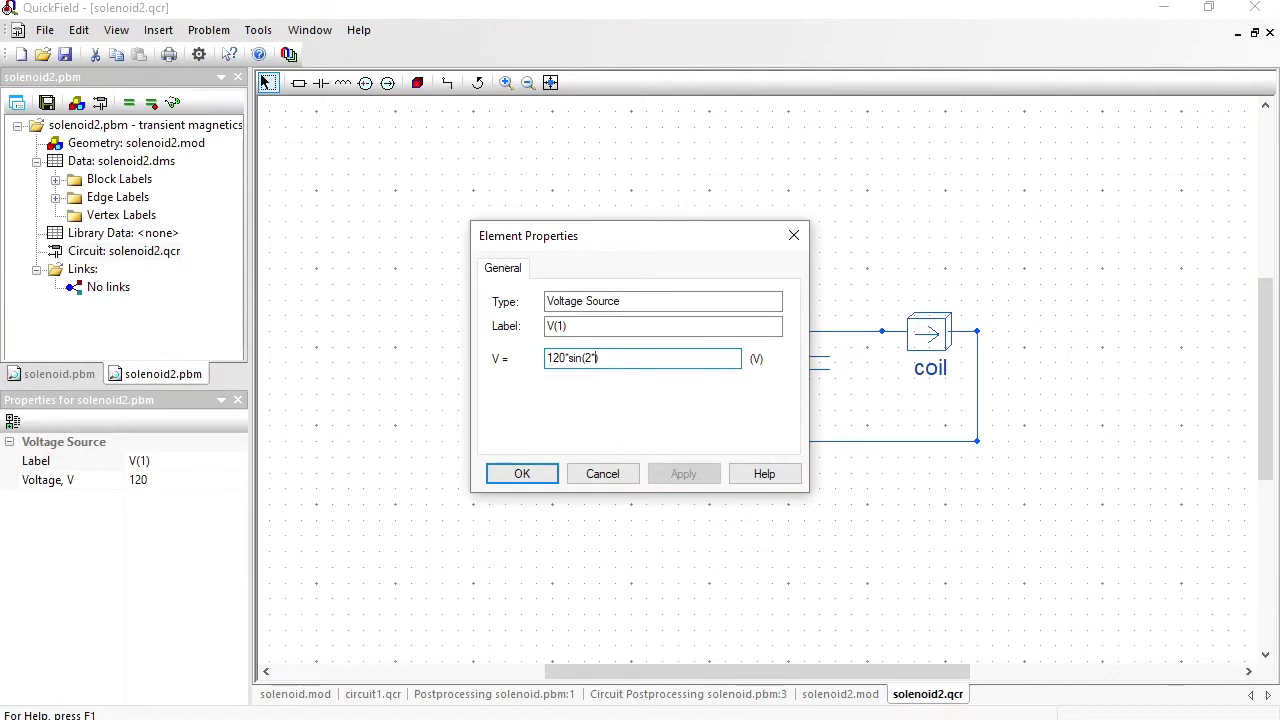
pyautogui.write('180')
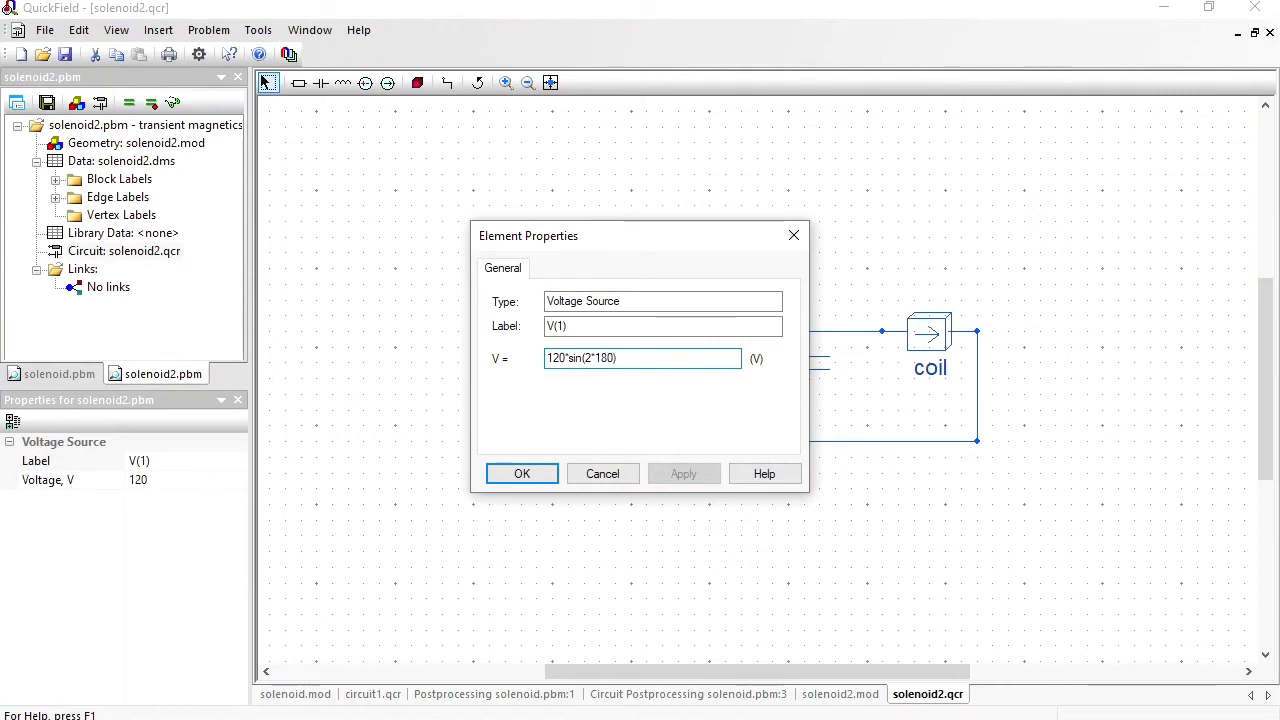
pyautogui.write('*50*t')
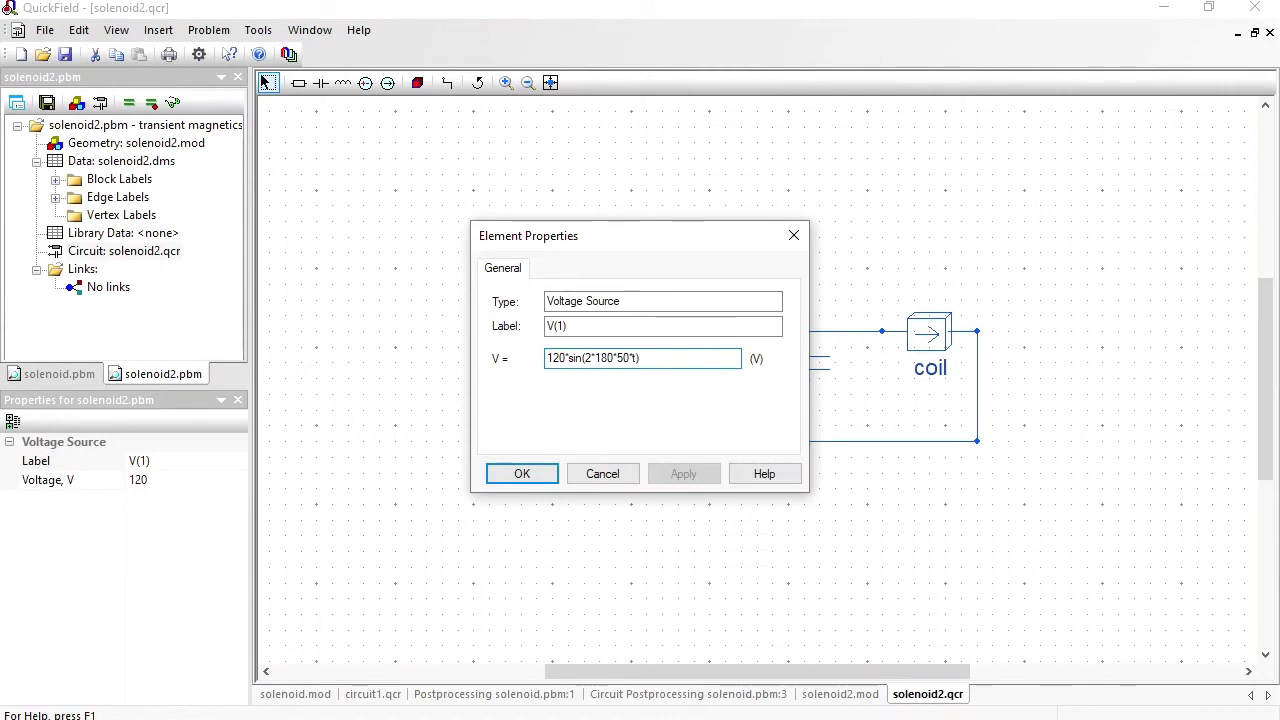
pyautogui.click(519, 473)
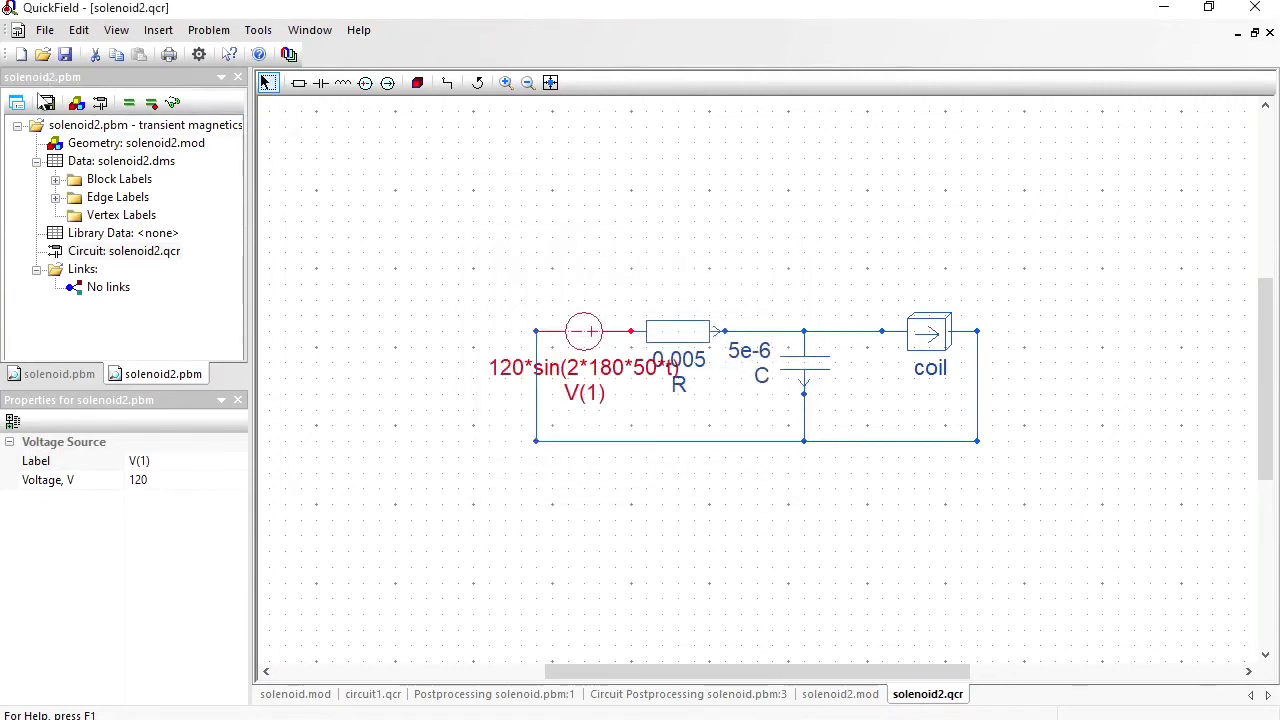
# Step: Save the solenoid2 problem, solve it and open the field results
pyautogui.click(46, 103)
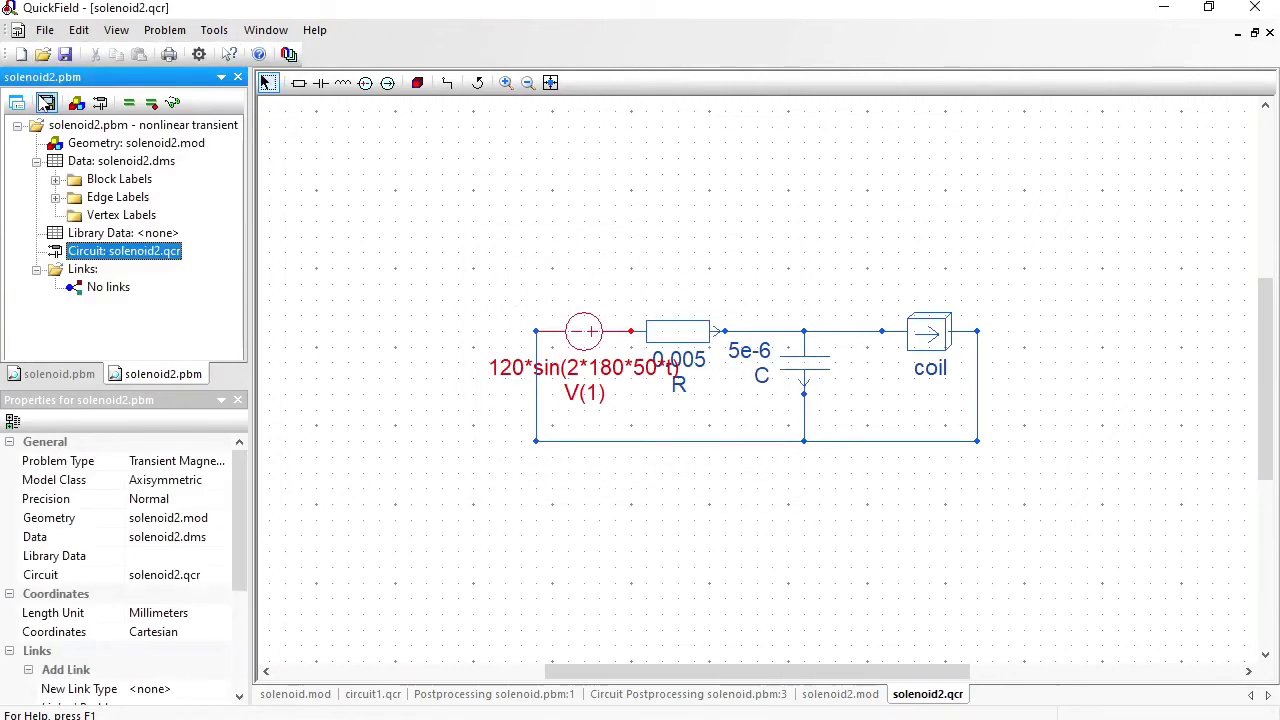
pyautogui.click(129, 106)
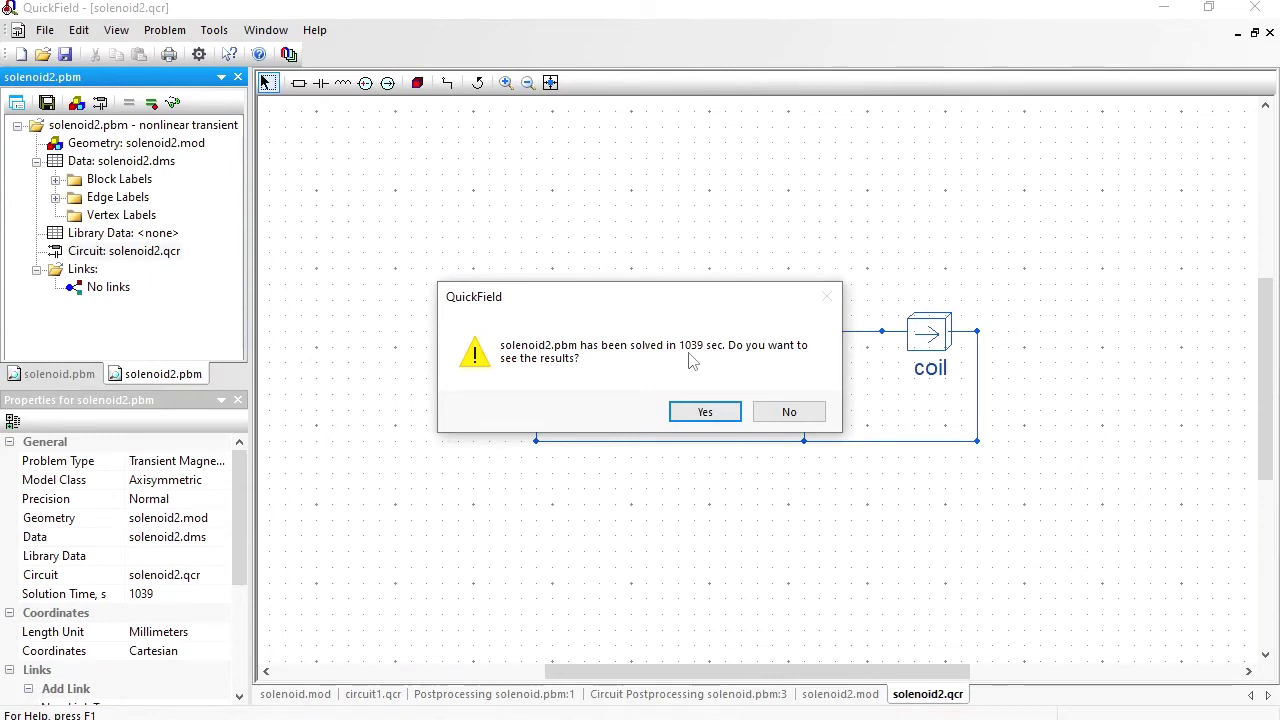
pyautogui.click(702, 411)
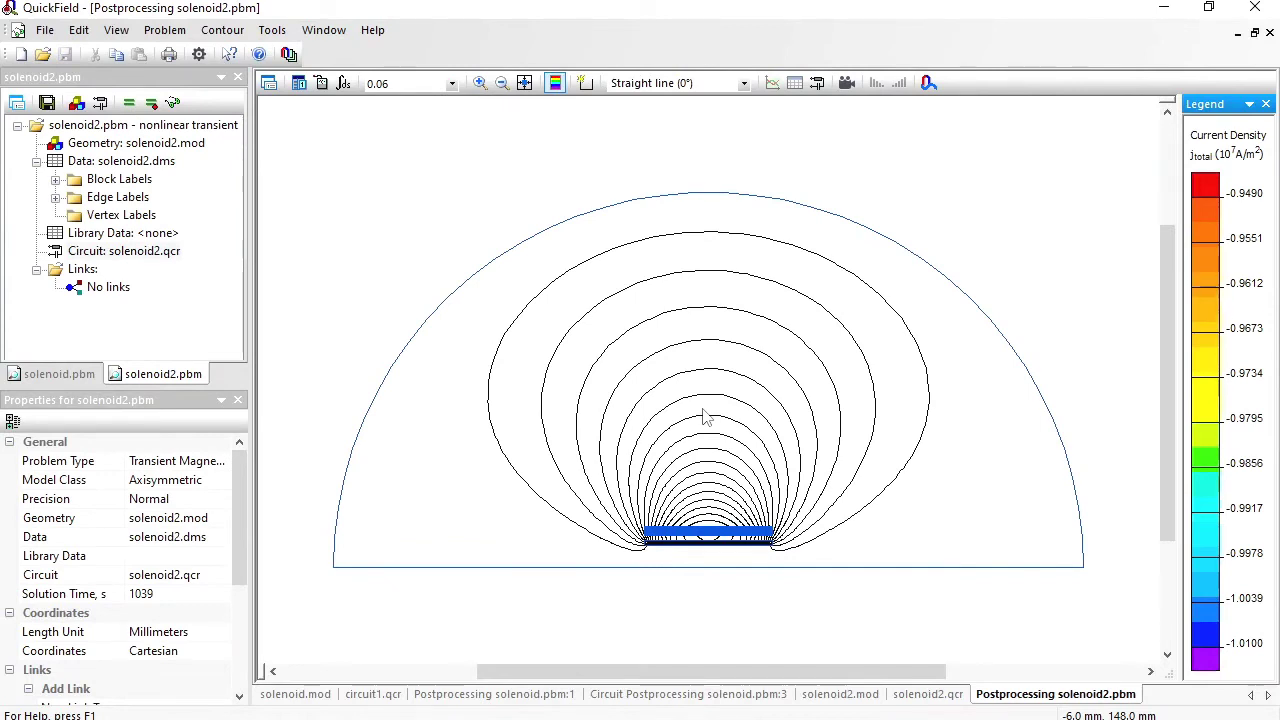
# Step: View the field picture at 0.05 s and at 0.035 s
pyautogui.click(452, 84)
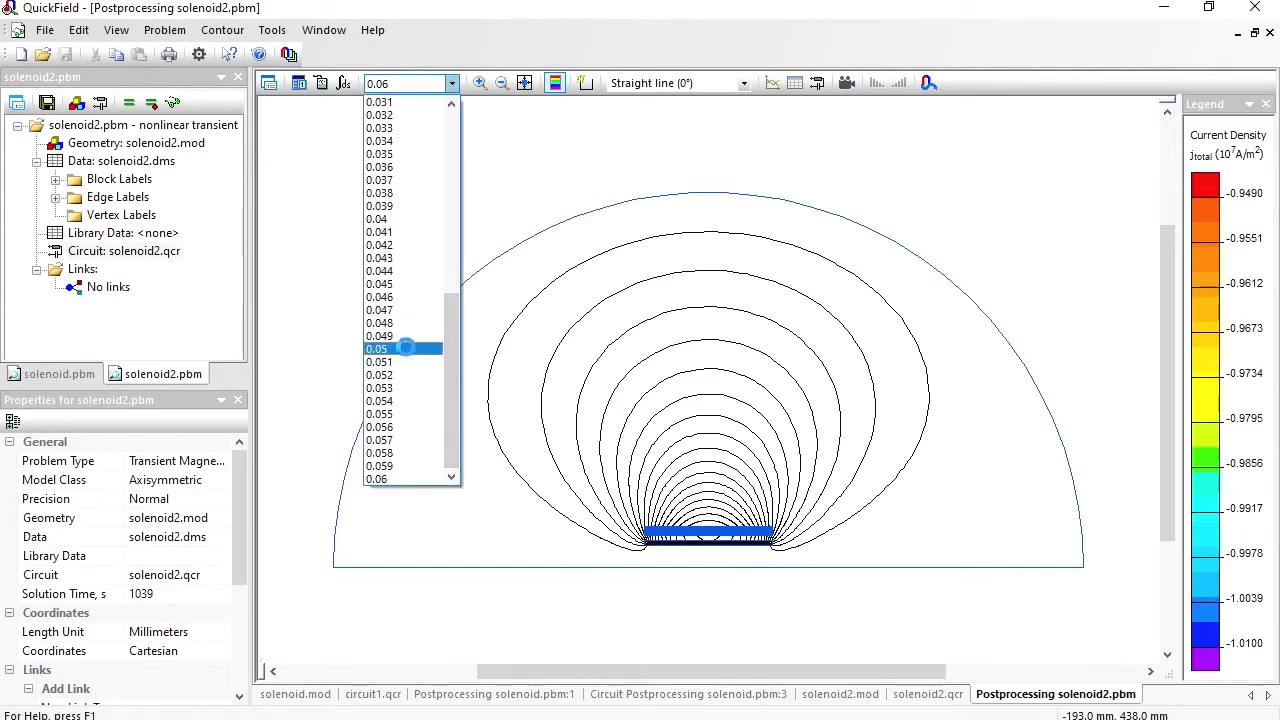
pyautogui.click(405, 348)
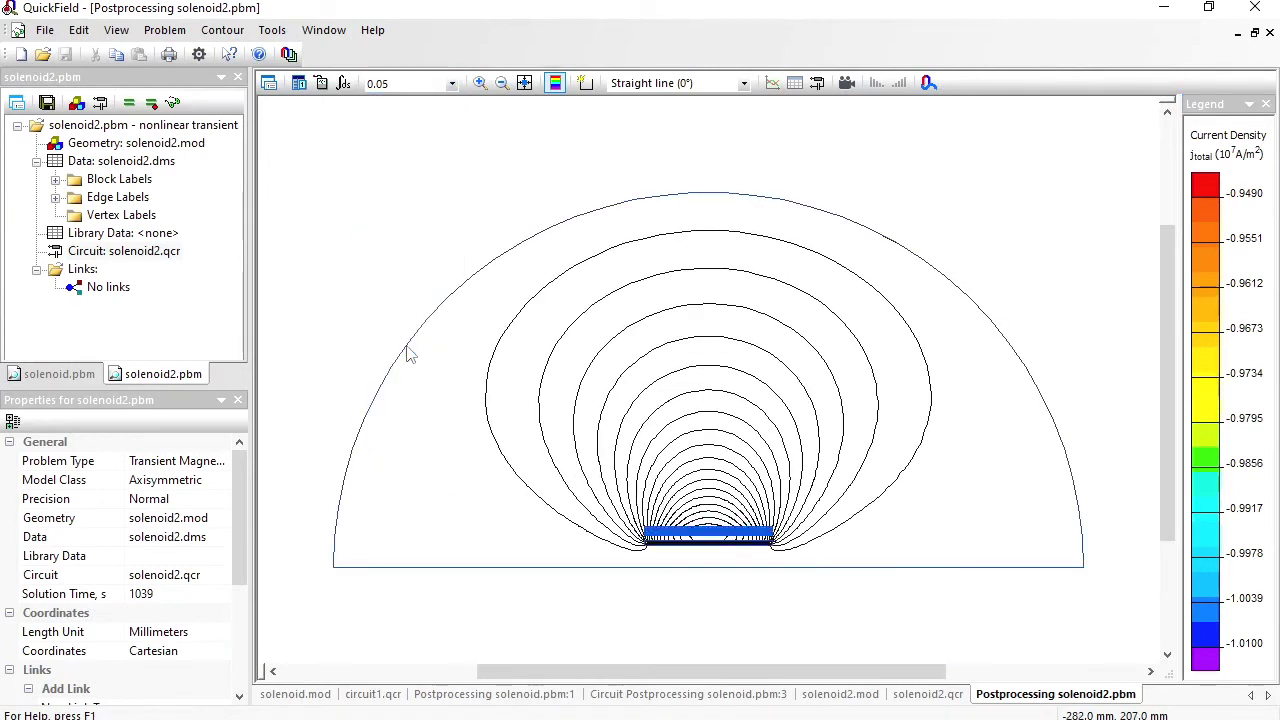
pyautogui.click(452, 84)
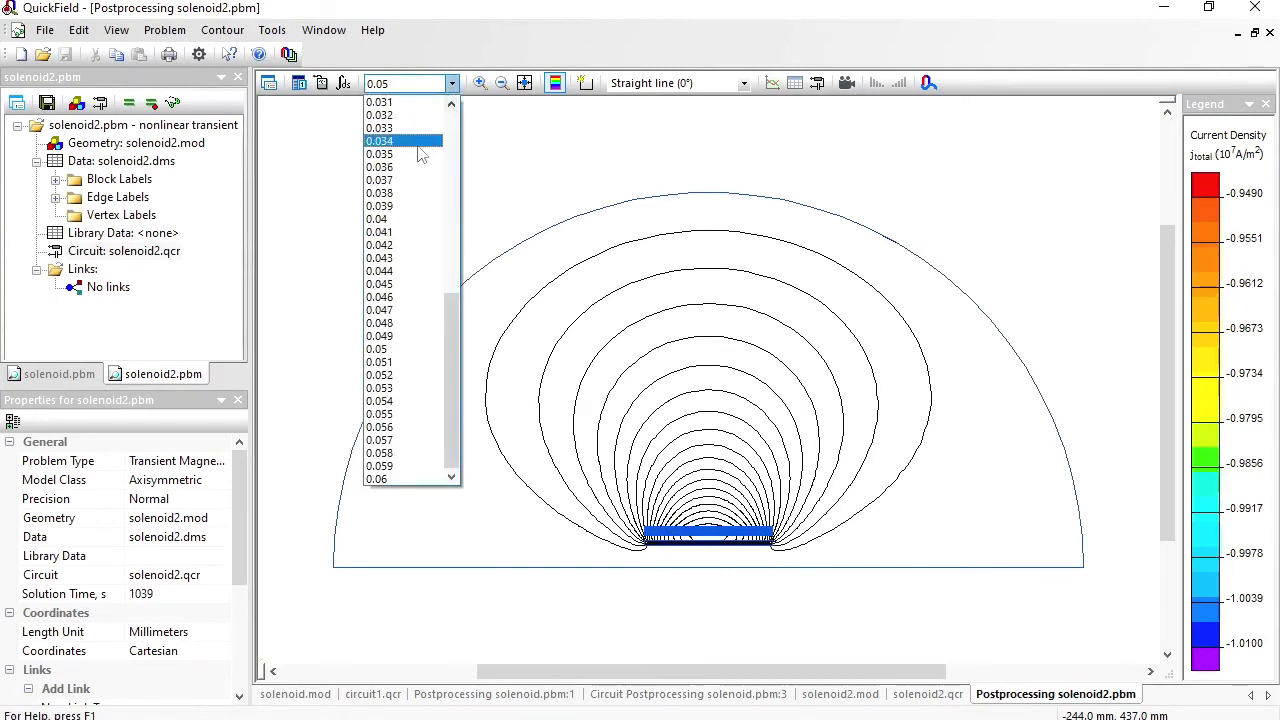
pyautogui.click(407, 152)
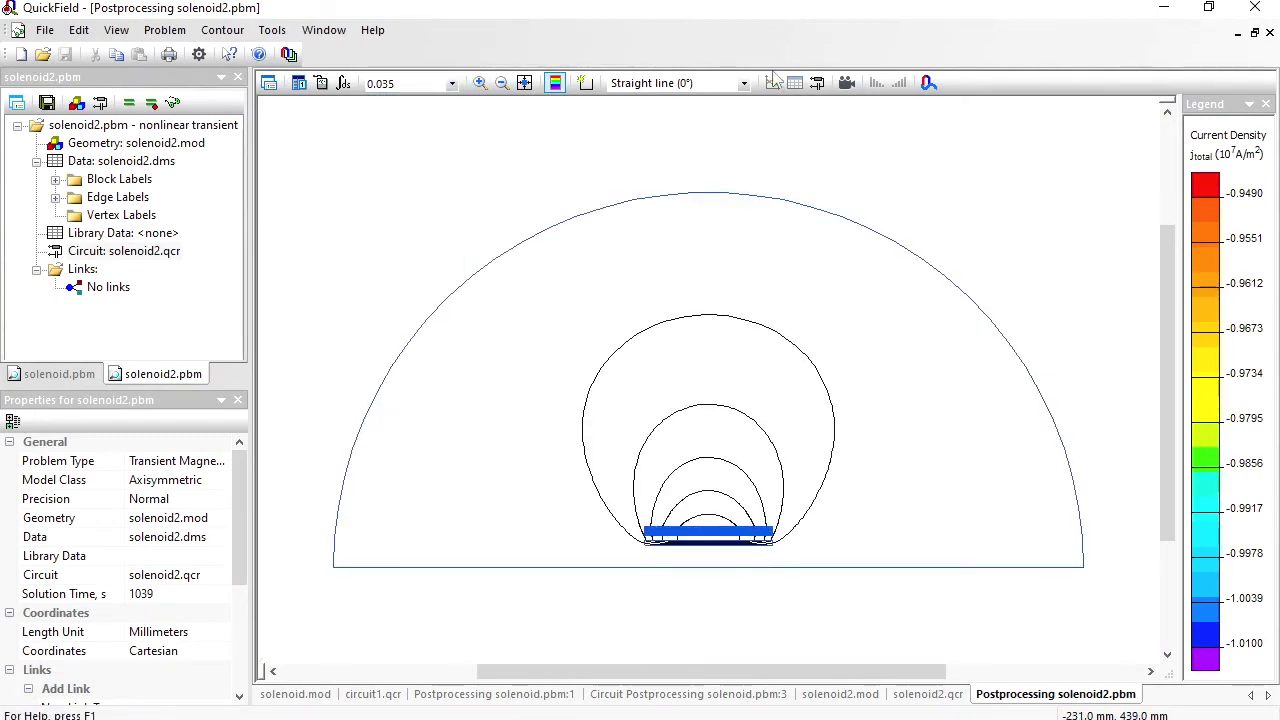
# Step: Open the circuit results and plot the coil's current and voltage over time
pyautogui.click(819, 83)
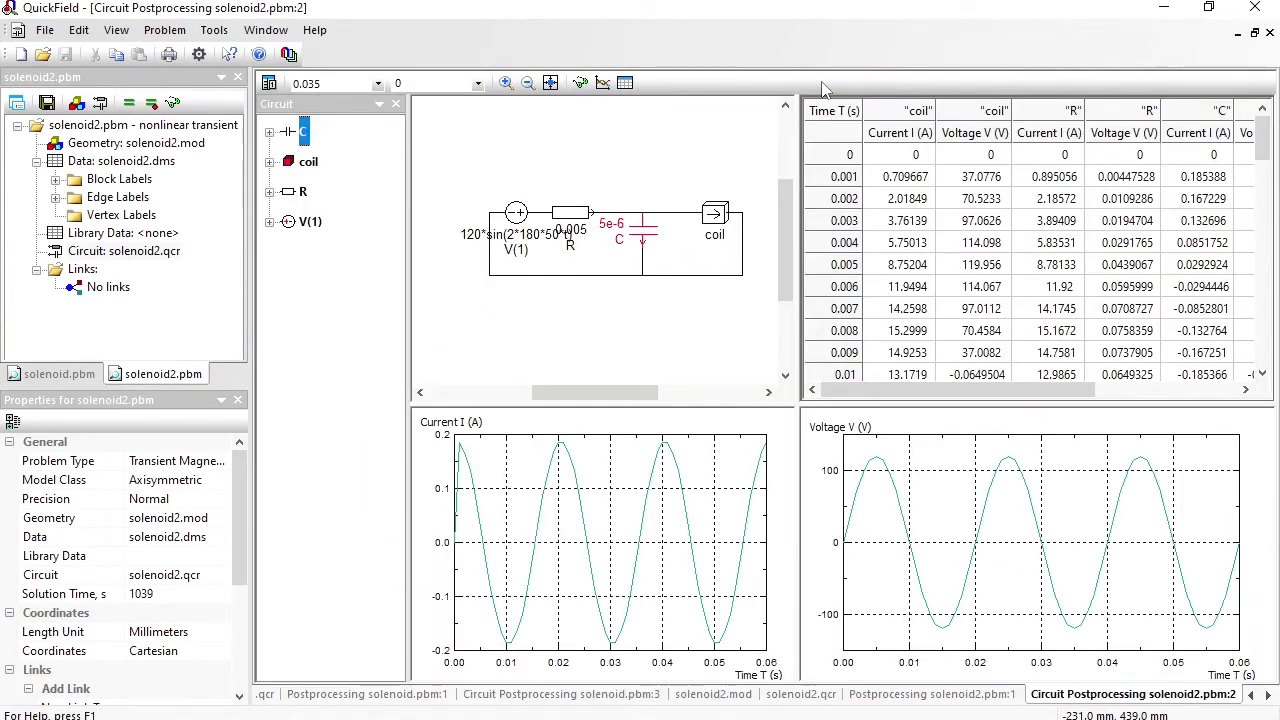
pyautogui.click(716, 226)
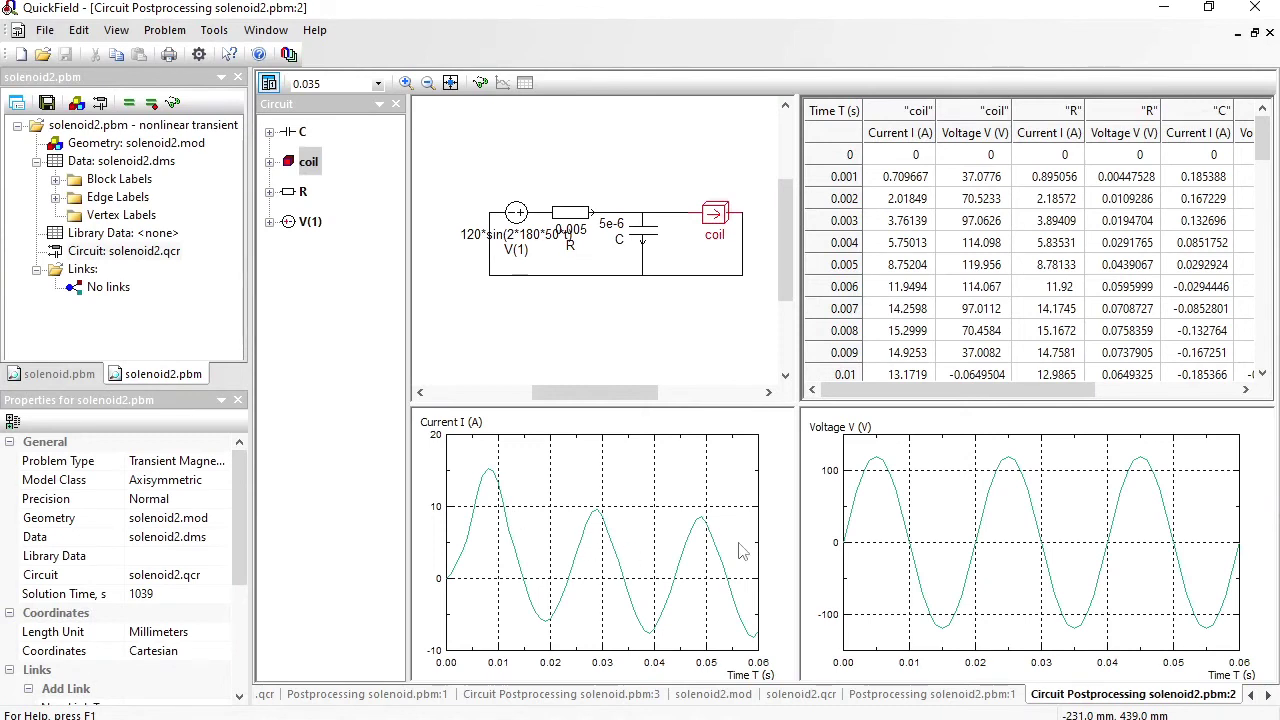
pyautogui.moveTo(516, 213)
# Step: Select the coil's current values in the results table from 0.04 s to the last time step
pyautogui.moveTo(1264, 140); pyautogui.dragTo(1268, 272)
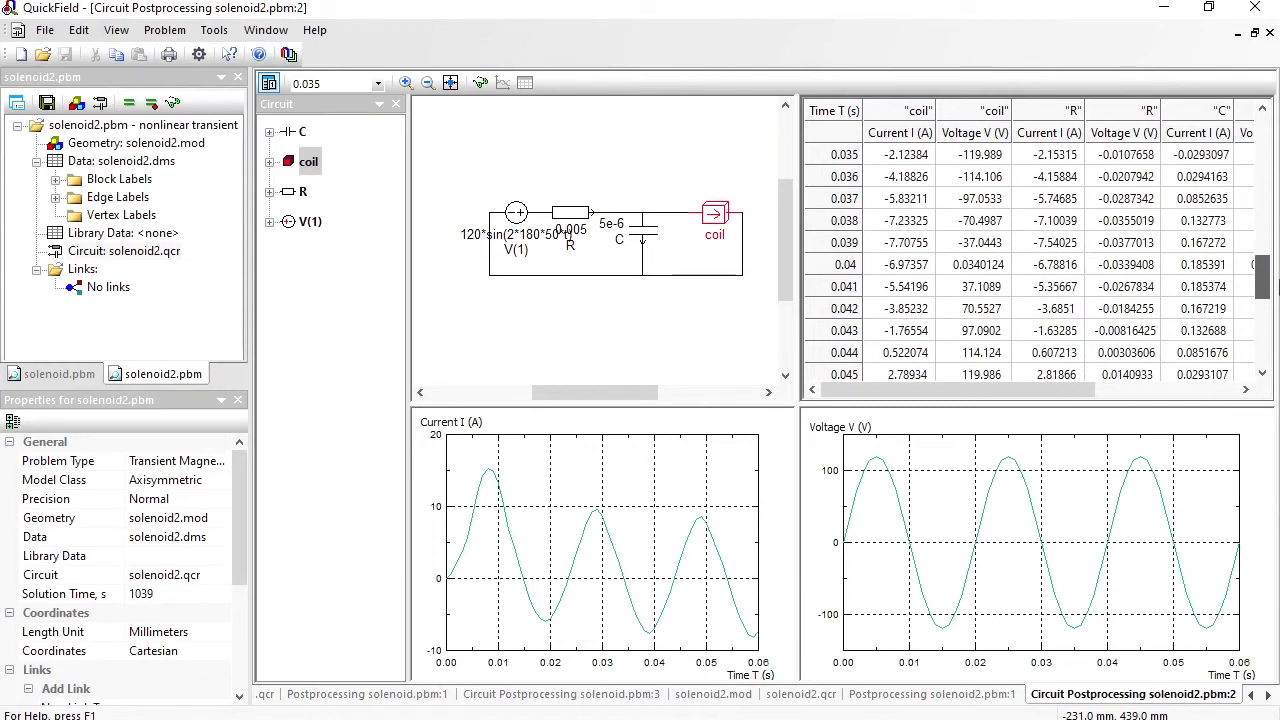
pyautogui.click(907, 265)
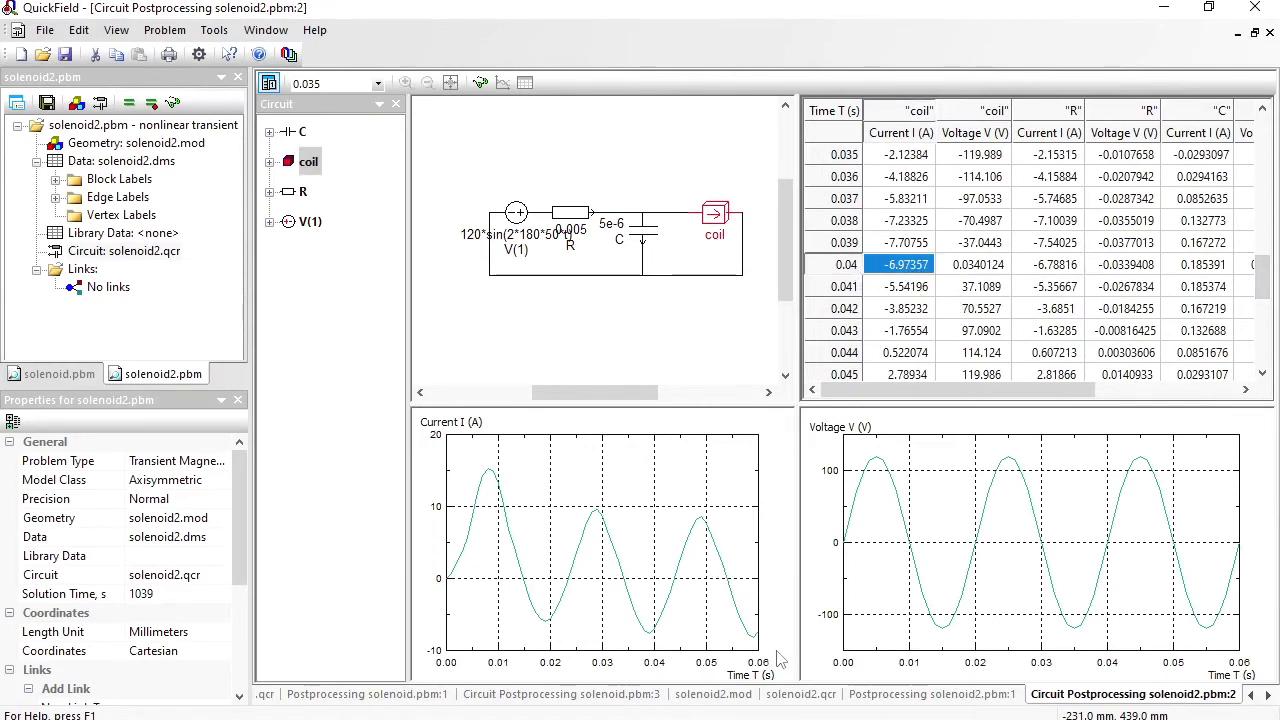
pyautogui.hotkey('ctrl', 'shift', 'Down')
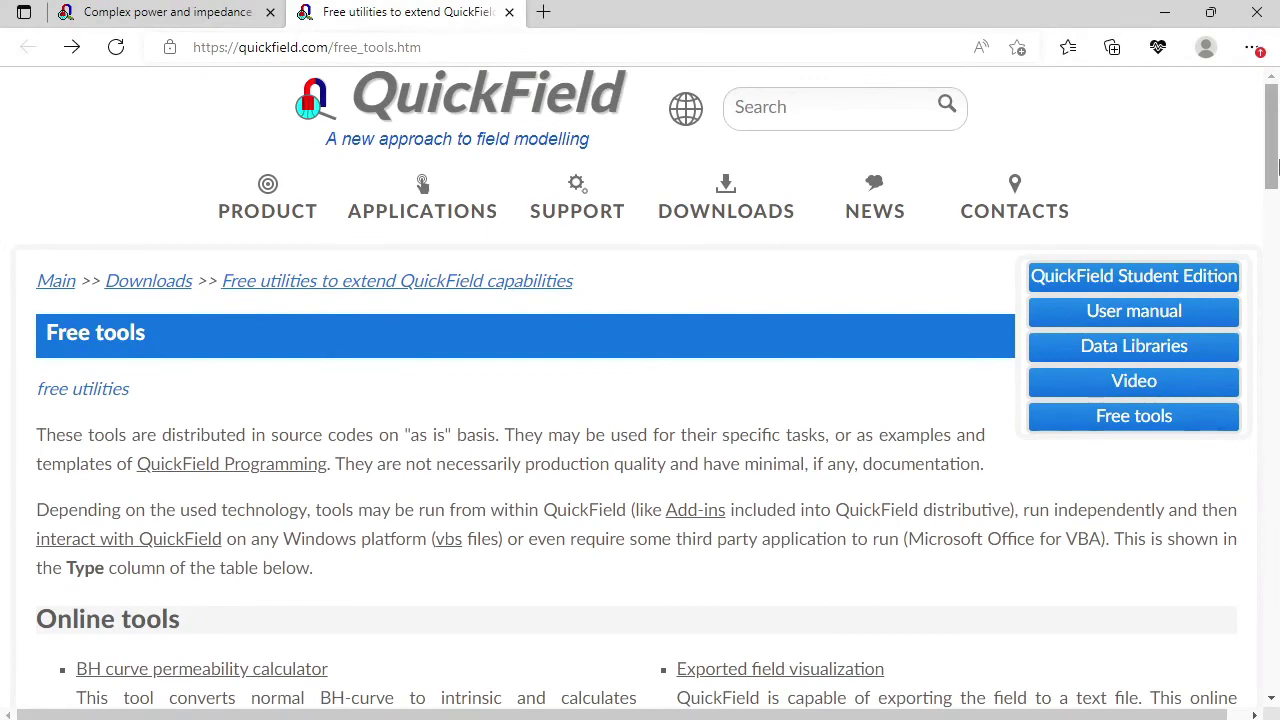
# Step: Switch to QuickField's Free tools page in the browser and open the online Harmonics analysis tool
pyautogui.moveTo(1272, 153)
pyautogui.mouseDown()
pyautogui.moveTo(1276, 214)
pyautogui.moveTo(1276, 150)
pyautogui.mouseUp()
pyautogui.scroll(-1, 900, 480)
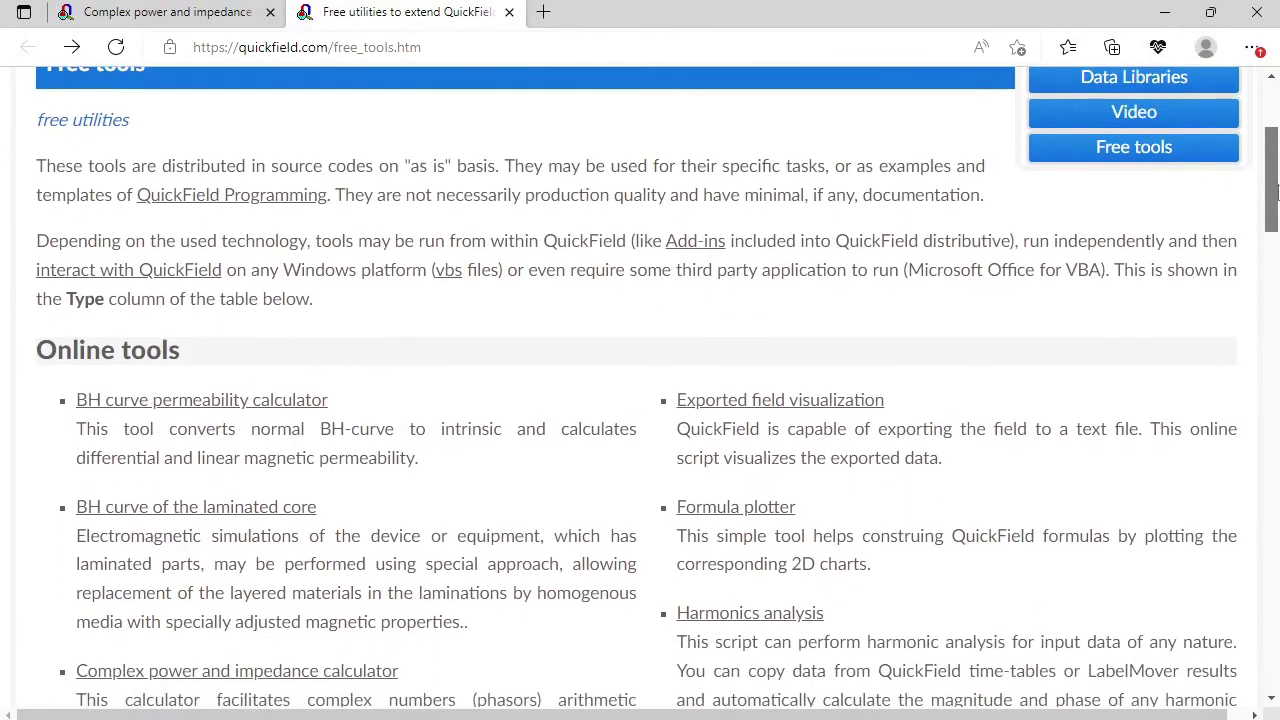
pyautogui.click(765, 600)
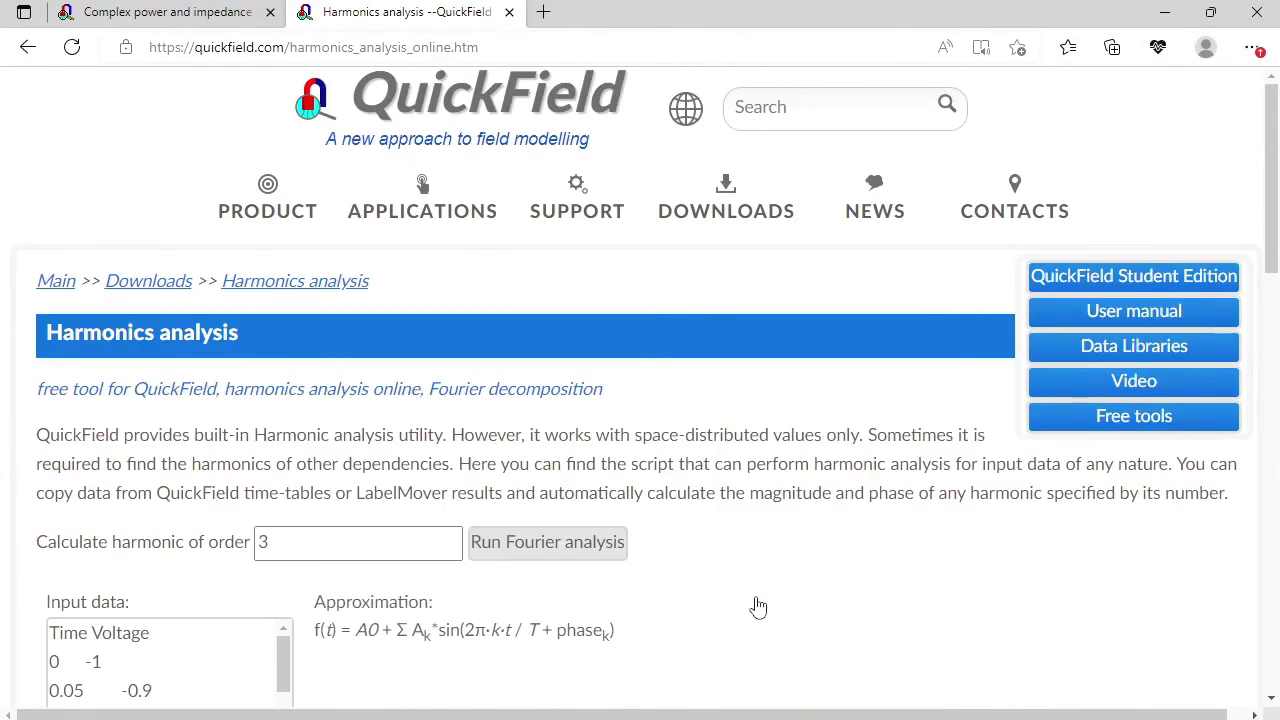
# Step: Replace the sample input data with the copied time table of the coil's current
pyautogui.press('Delete')
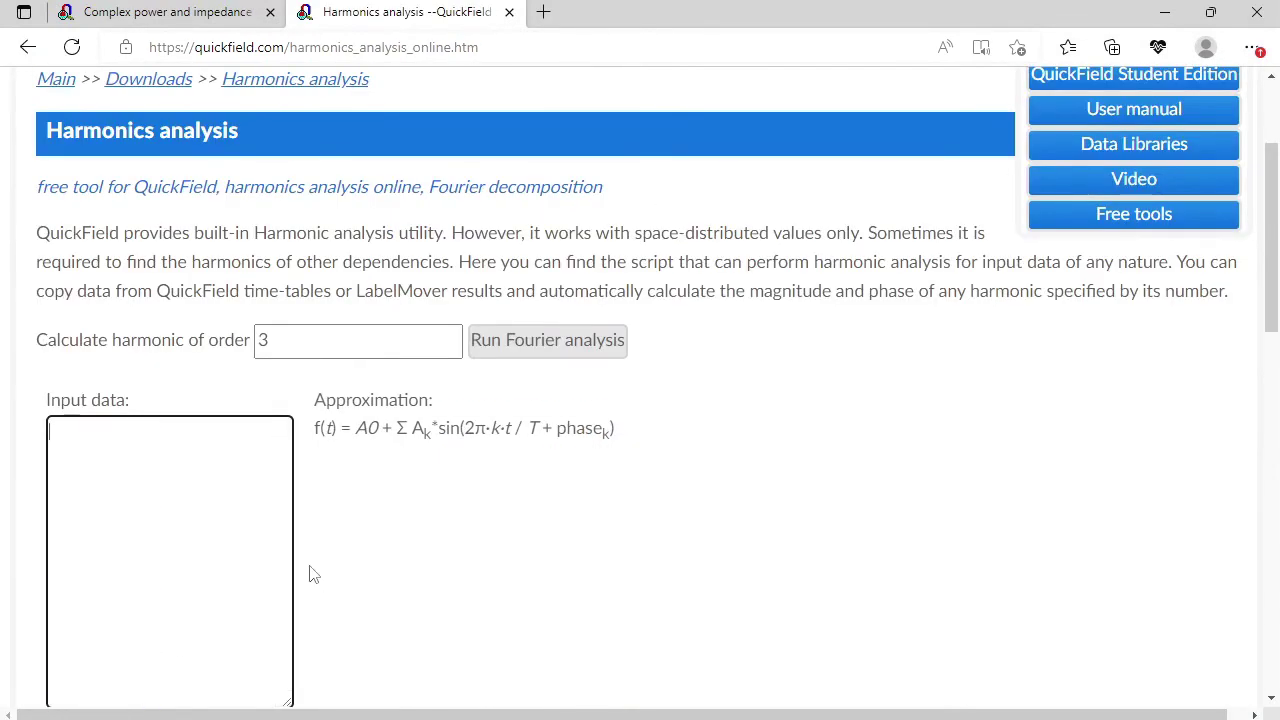
pyautogui.rightClick(120, 451)
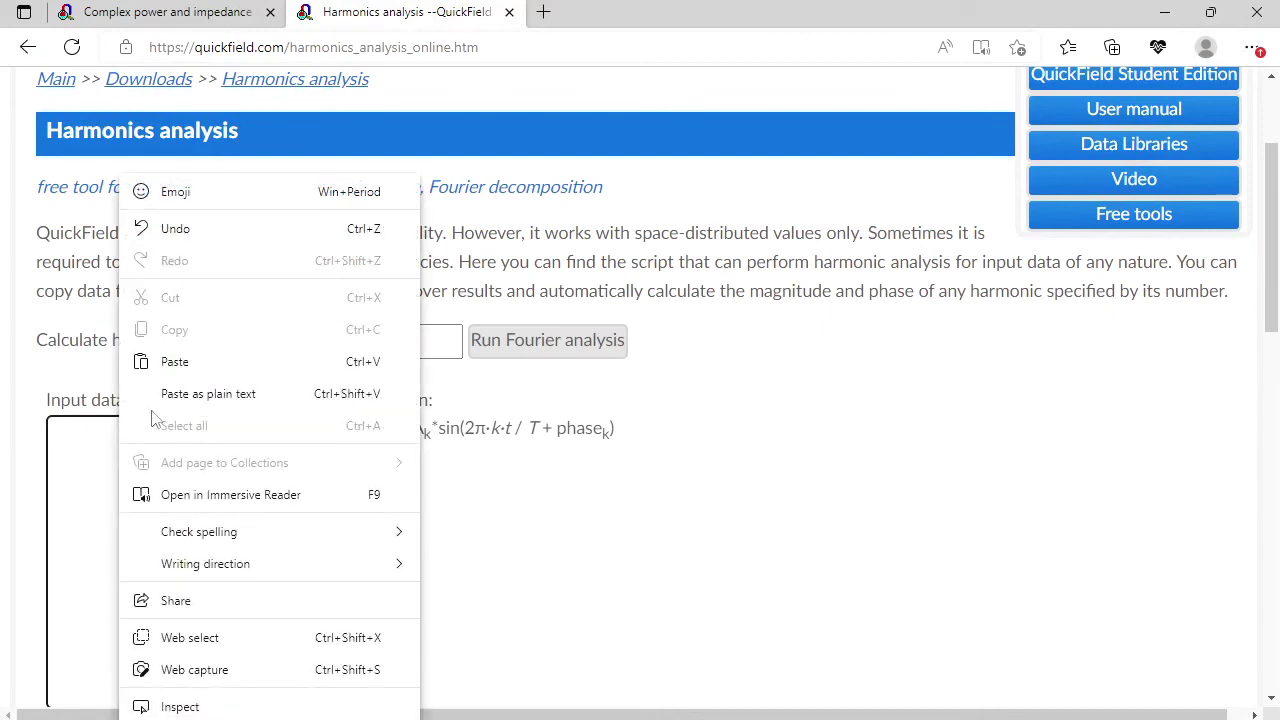
pyautogui.click(178, 362)
pyautogui.moveTo(279, 576); pyautogui.dragTo(281, 440)
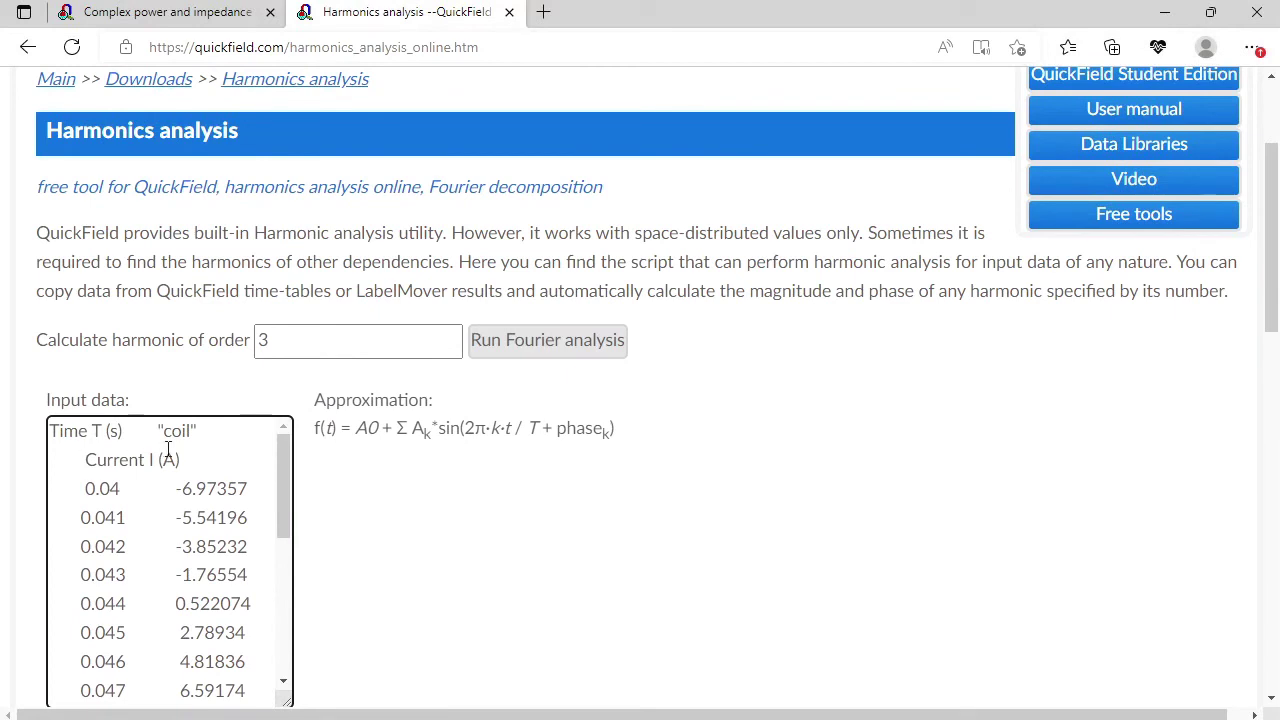
# Step: Set the harmonic order to 5 and run the Fourier analysis
pyautogui.moveTo(268, 342); pyautogui.dragTo(221, 340)
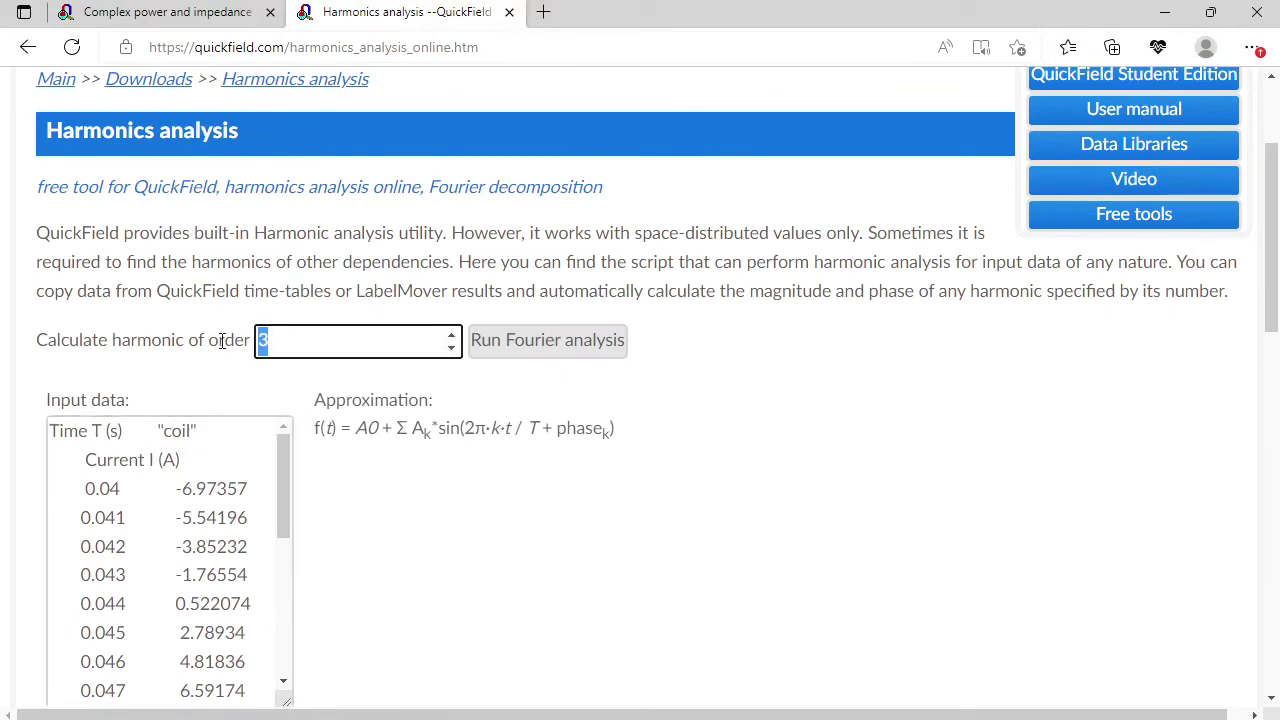
pyautogui.write('5')
pyautogui.click(530, 345)
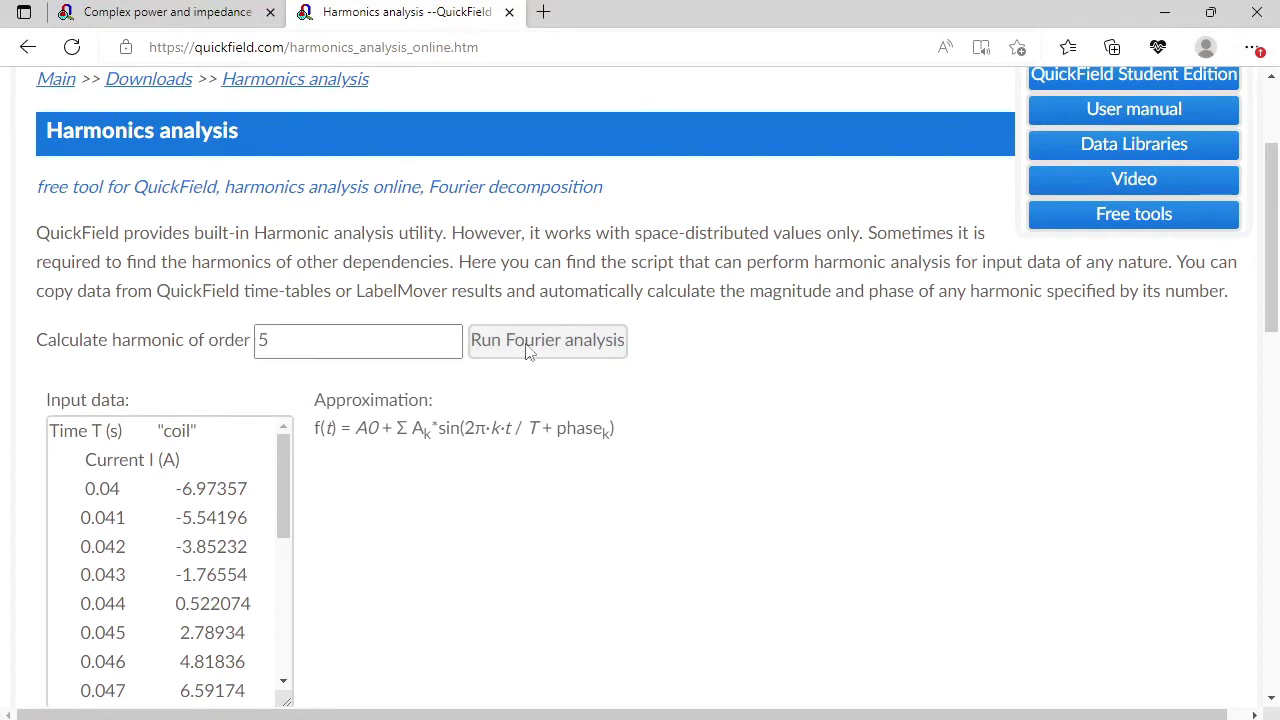
# Step: Examine the amplitudes of the first and third current harmonics and the rest of the Fourier results
pyautogui.scroll(-1, 453, 577)
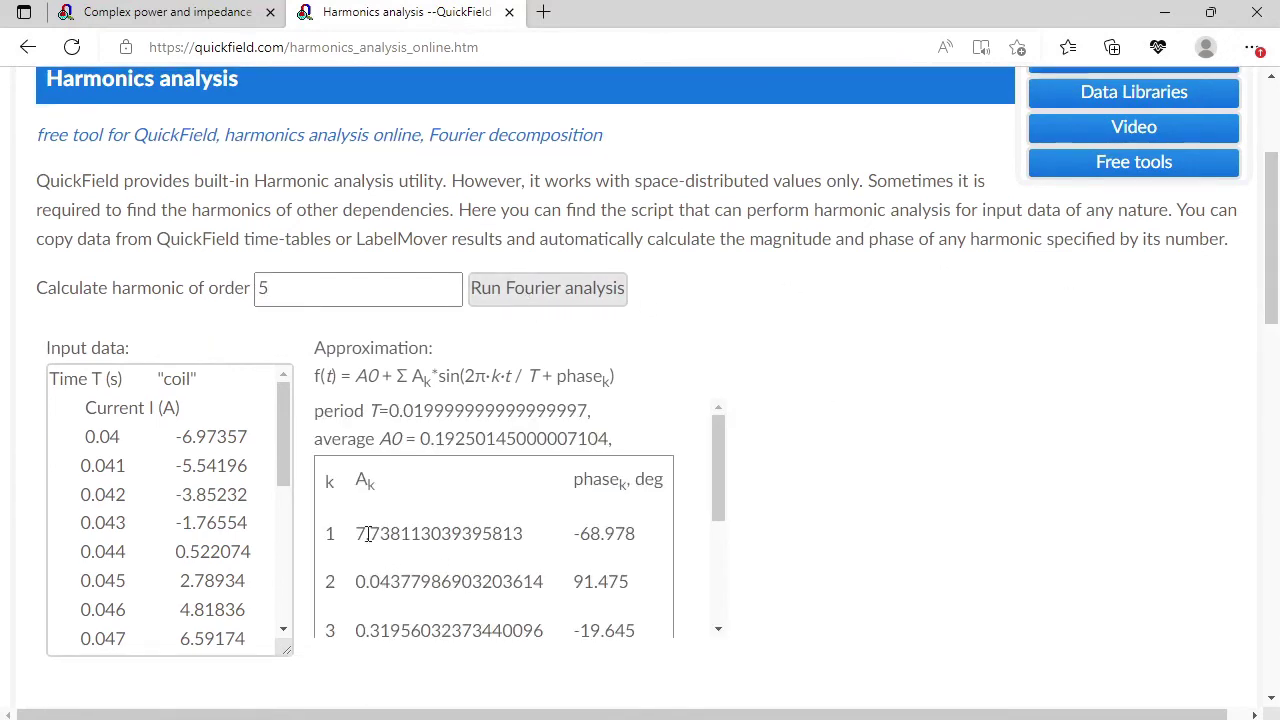
pyautogui.moveTo(358, 534); pyautogui.dragTo(393, 534)
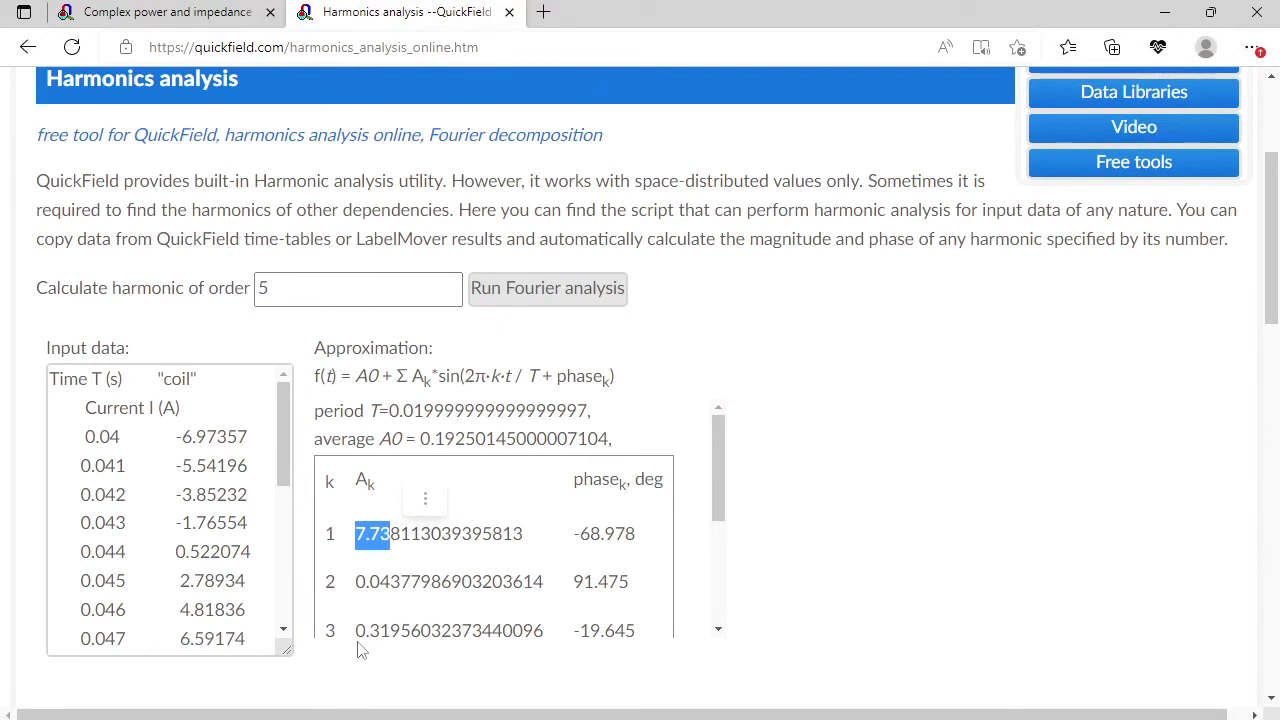
pyautogui.moveTo(358, 640); pyautogui.dragTo(393, 432)
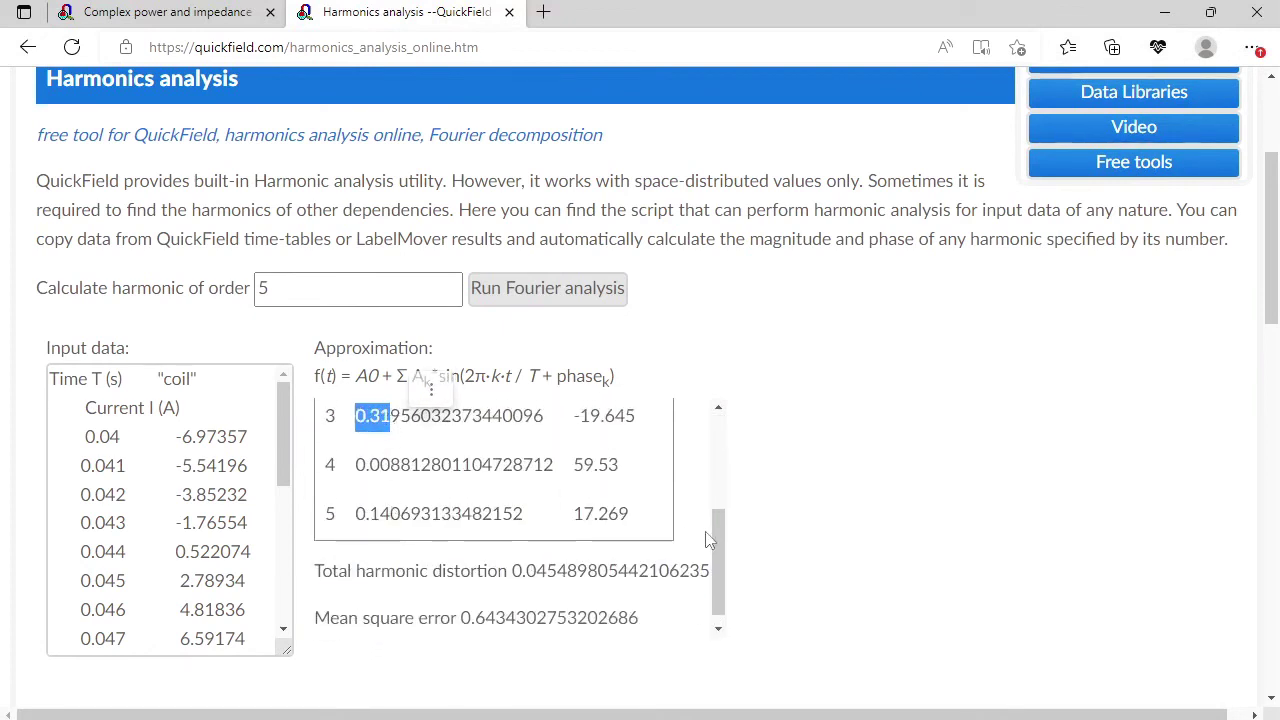
pyautogui.moveTo(724, 543); pyautogui.dragTo(717, 497)
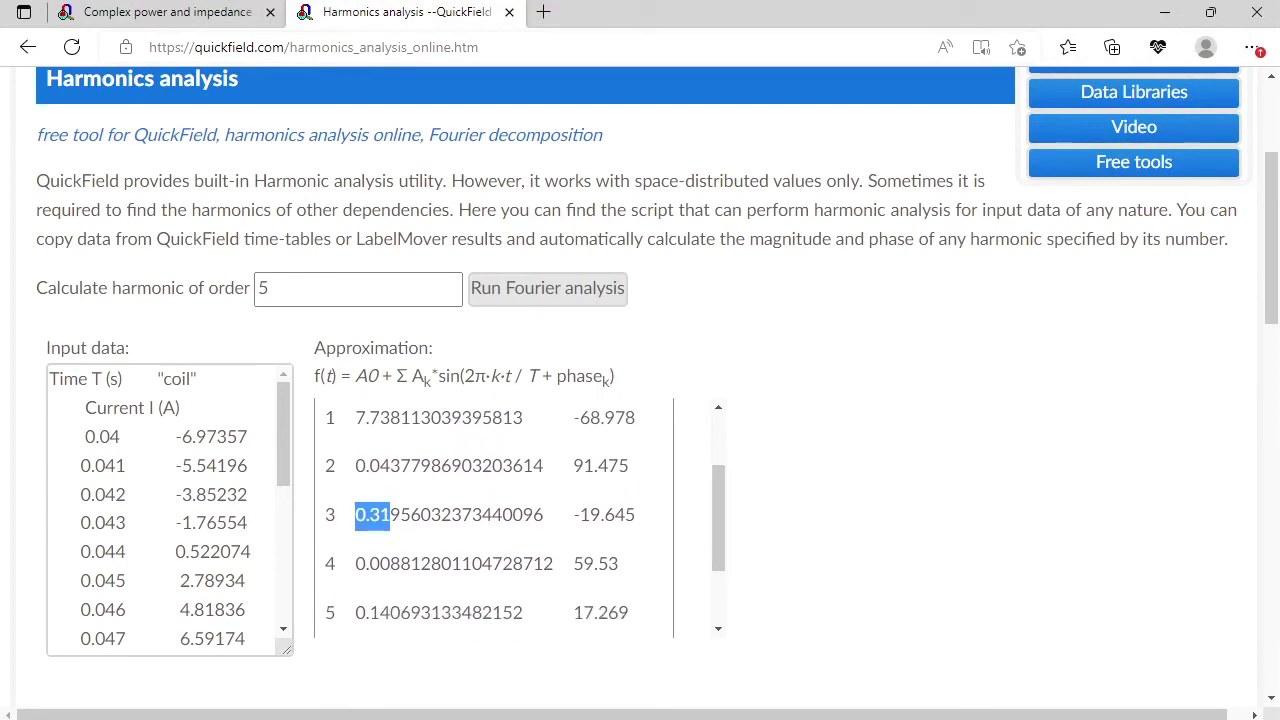
# Step: Switch to the Notepad notes and compare the recorded AC current magnitude and phase with the first harmonic
pyautogui.hotkey('alt', 'Tab')
pyautogui.click(1072, 306)
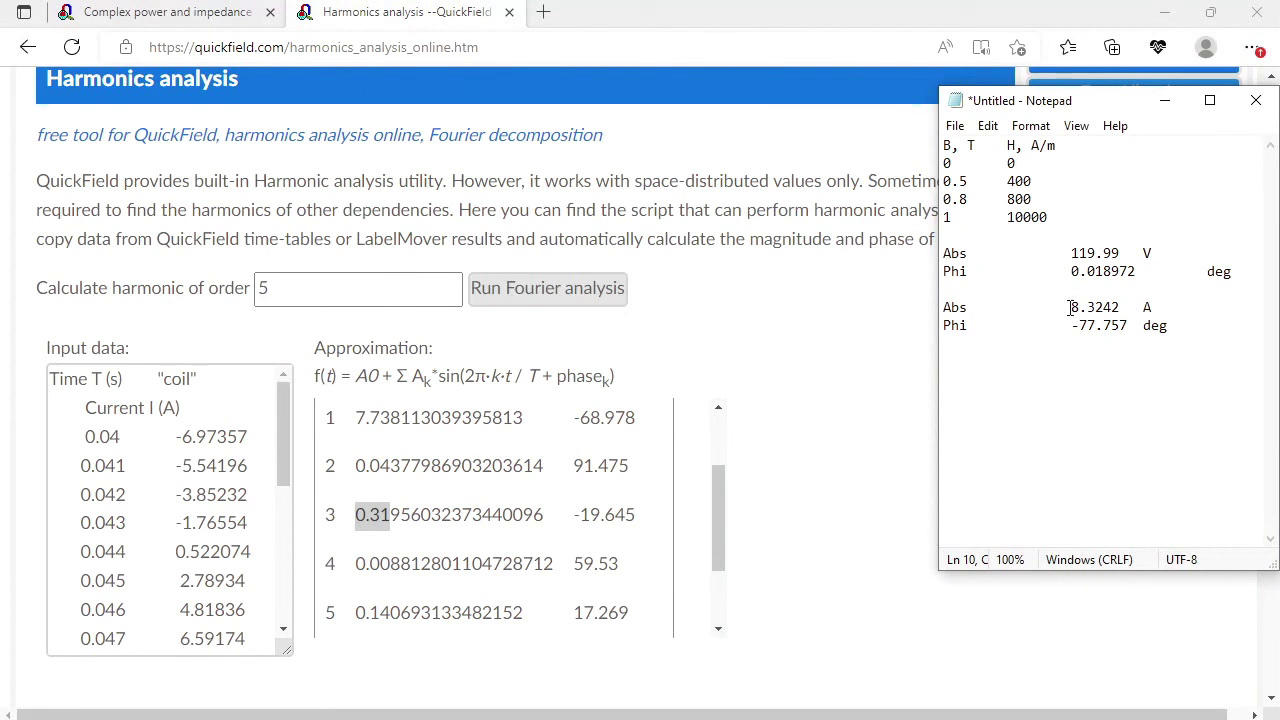
pyautogui.moveTo(1072, 307); pyautogui.dragTo(1093, 302)
pyautogui.moveTo(1071, 326); pyautogui.dragTo(1098, 330)
# Step: Return to the browser's harmonics tool, set the harmonic order to 1 and rerun the Fourier analysis
pyautogui.click(612, 418)
pyautogui.scroll(1, 612, 418)
pyautogui.click(240, 395)
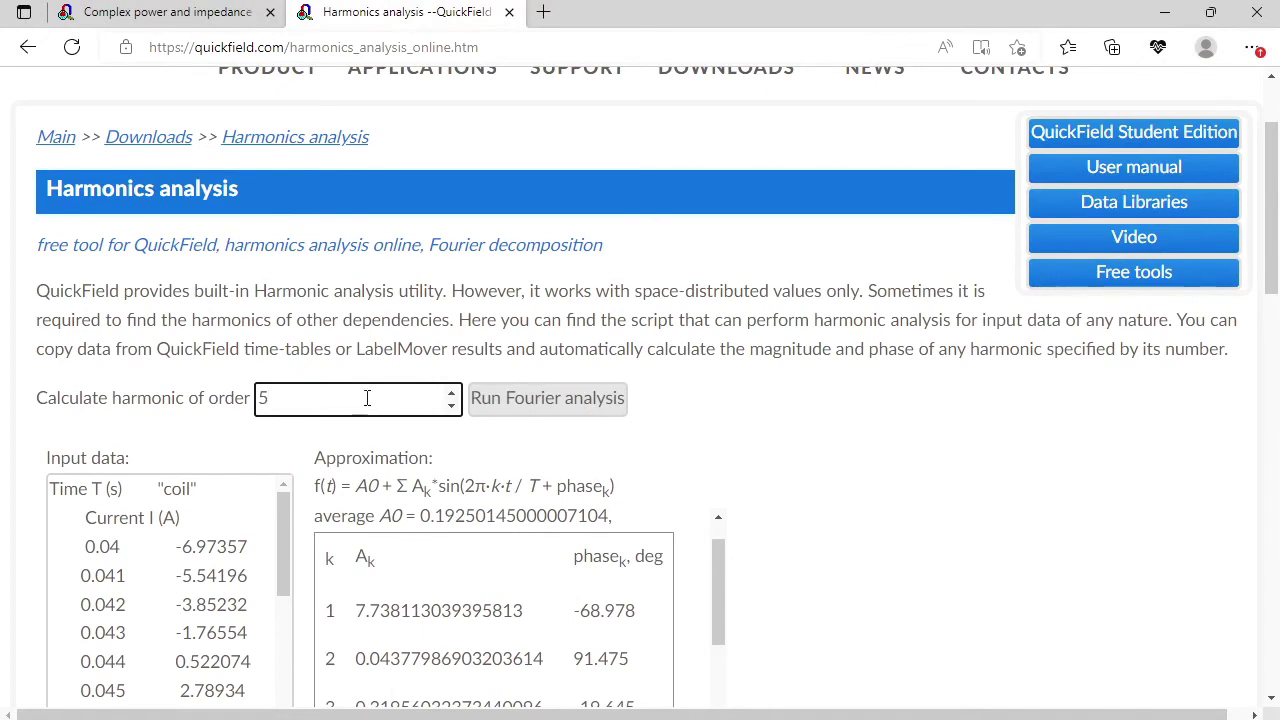
pyautogui.moveTo(340, 400); pyautogui.dragTo(185, 417)
pyautogui.write('1')
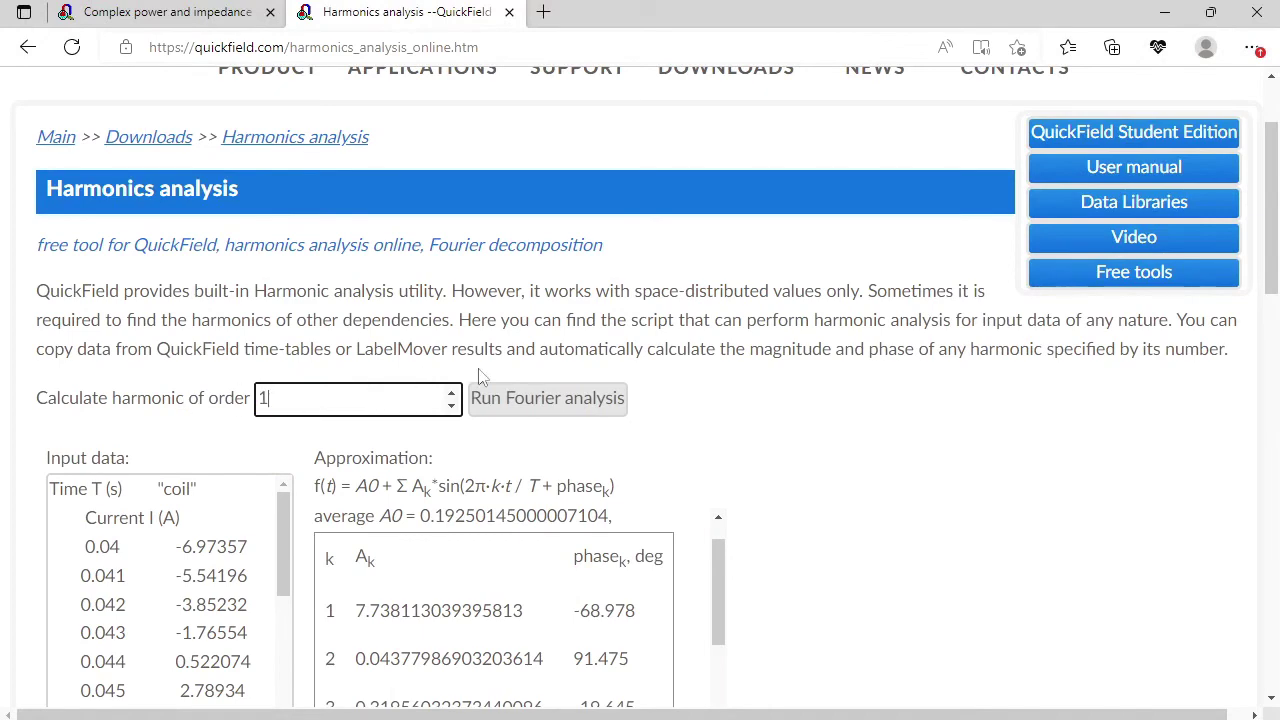
pyautogui.click(571, 397)
# Step: Examine the chart of input current against the first-harmonic trend and compare it with the AC current noted in Notepad
pyautogui.click(1277, 325)
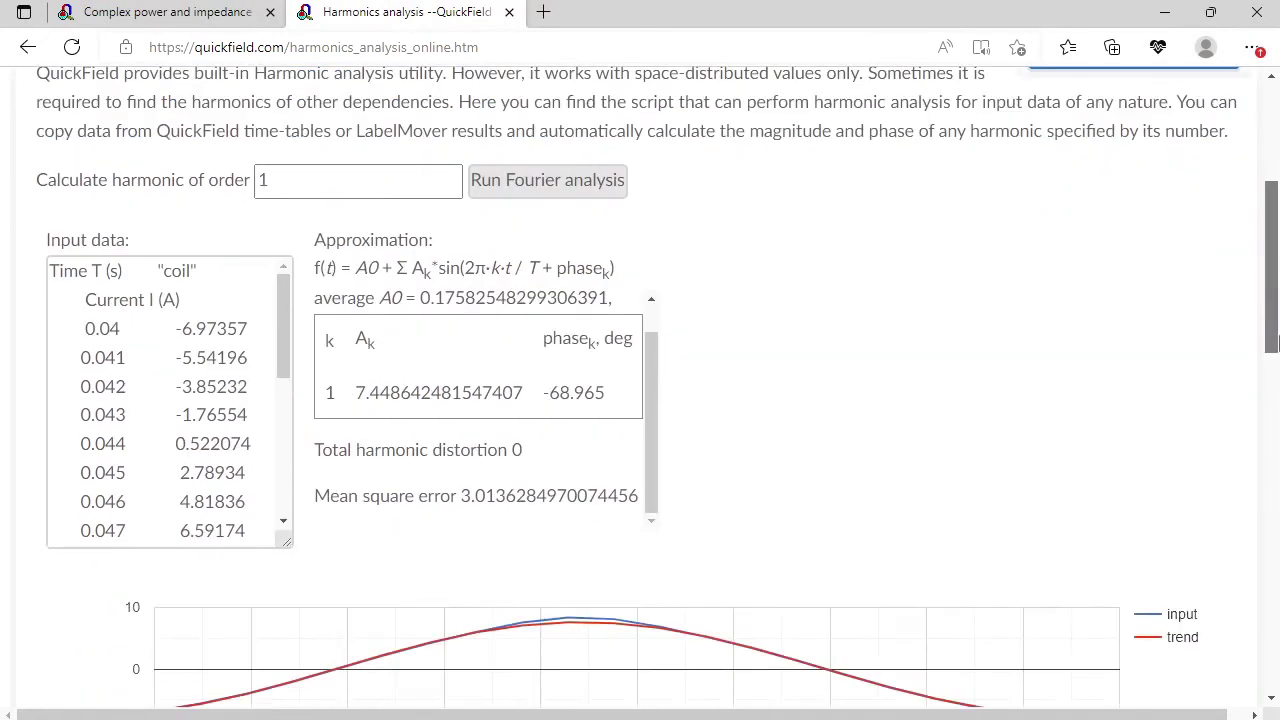
pyautogui.moveTo(1277, 345); pyautogui.dragTo(1277, 307)
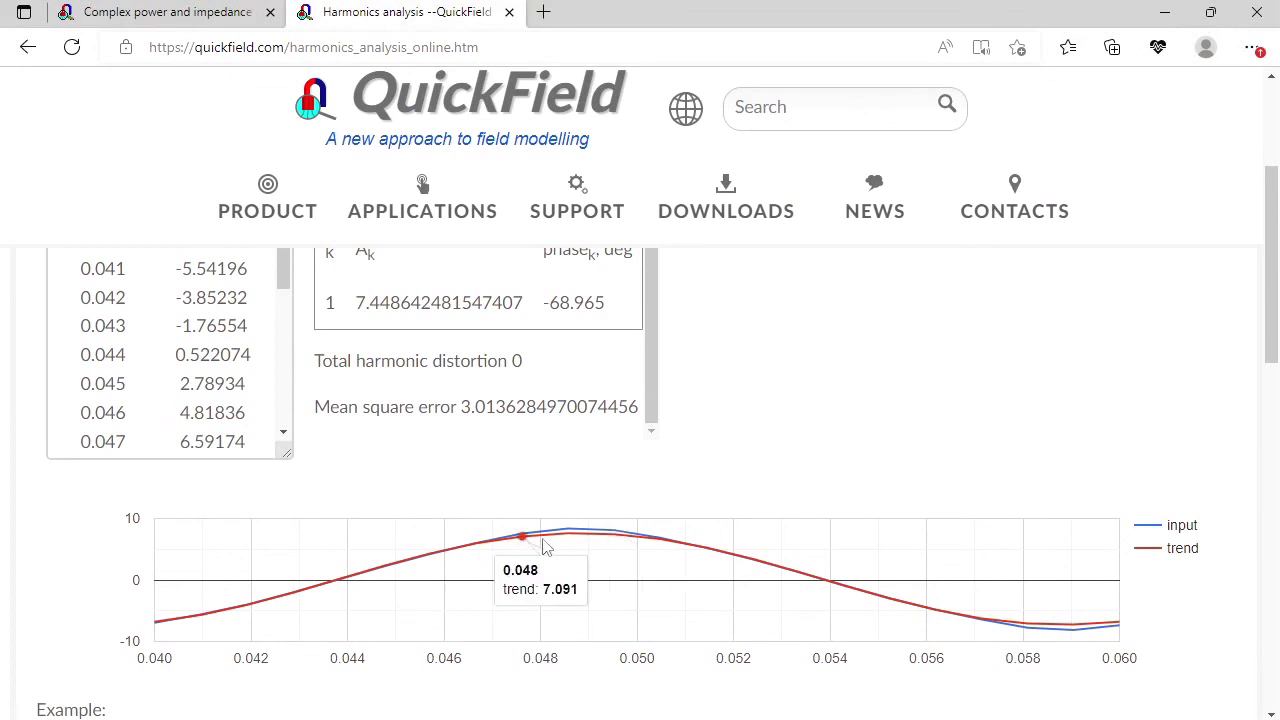
pyautogui.hotkey('alt', 'Tab')
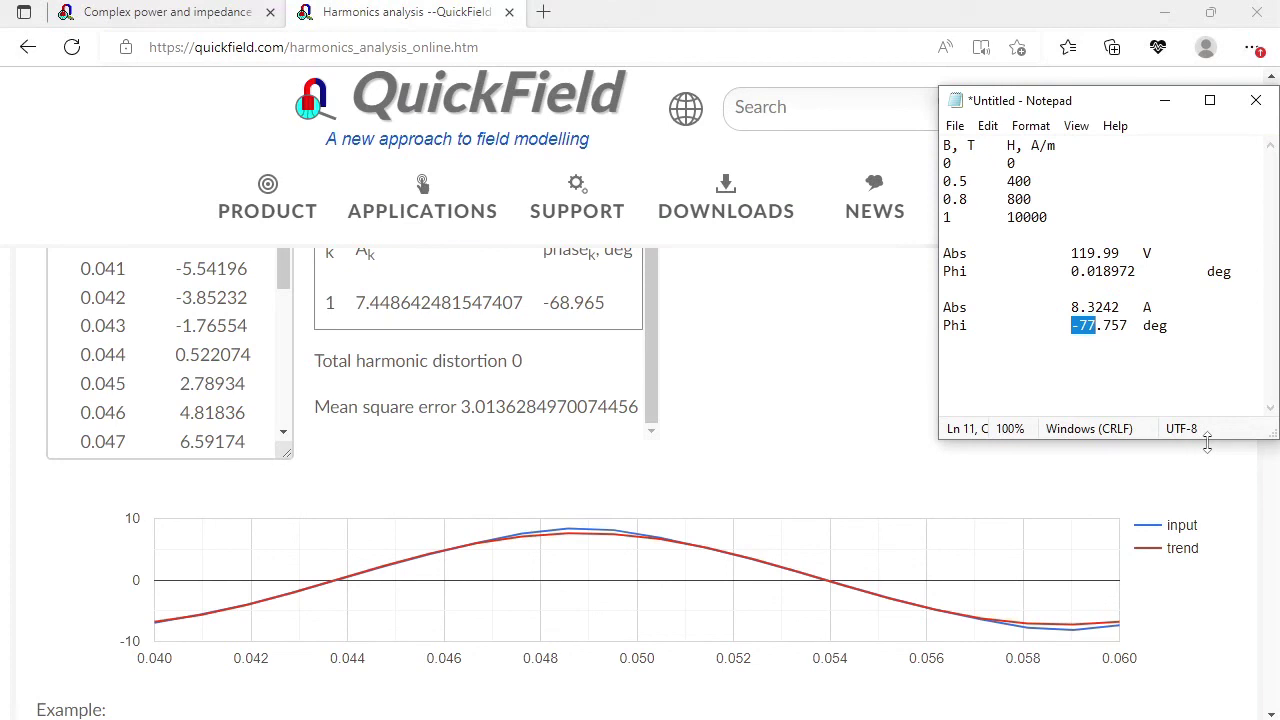
pyautogui.moveTo(1113, 307); pyautogui.dragTo(1055, 300)
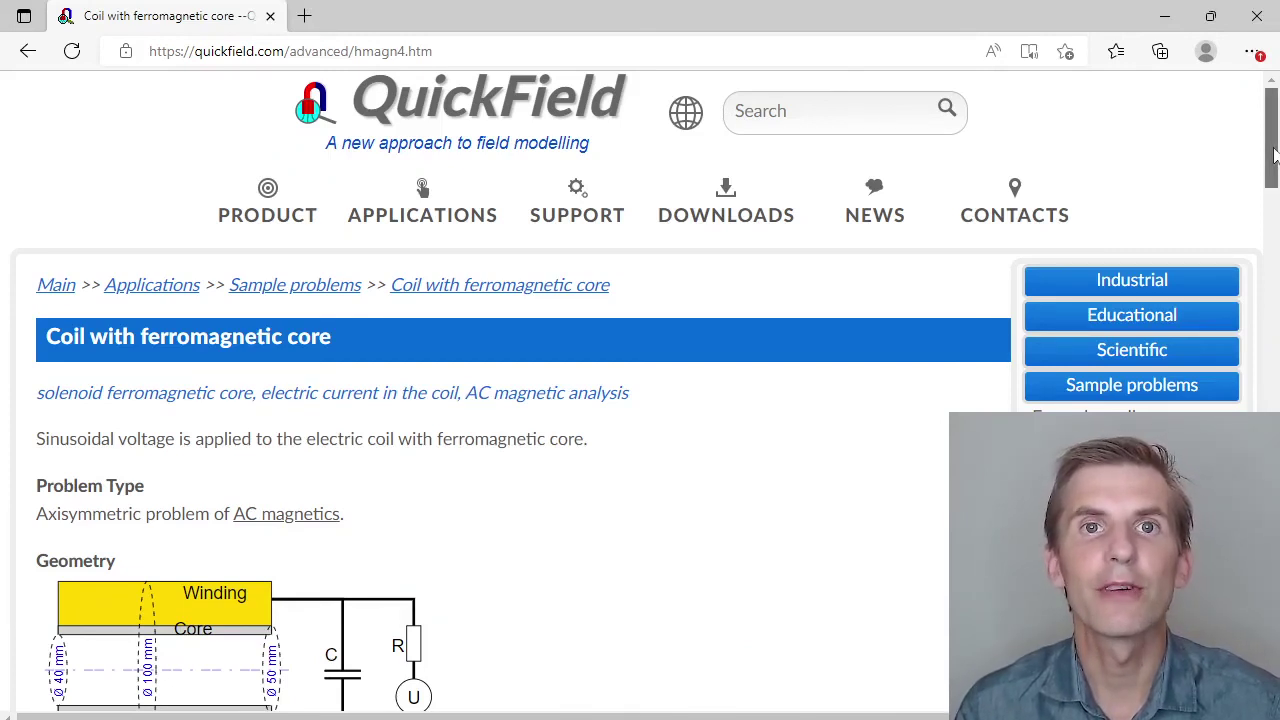
# Step: View the simulation files download and the QuickField Edition note on the Coil with ferromagnetic core page
pyautogui.moveTo(1275, 155); pyautogui.dragTo(1276, 613)
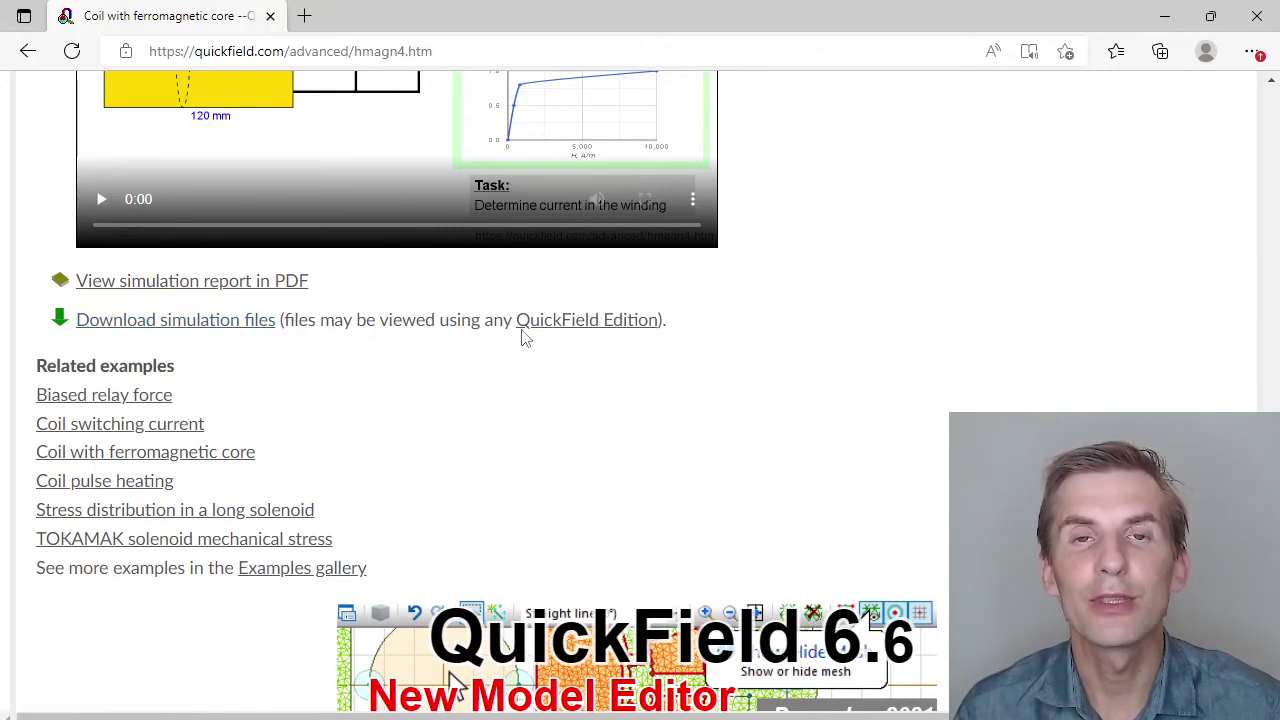
pyautogui.moveTo(549, 335)
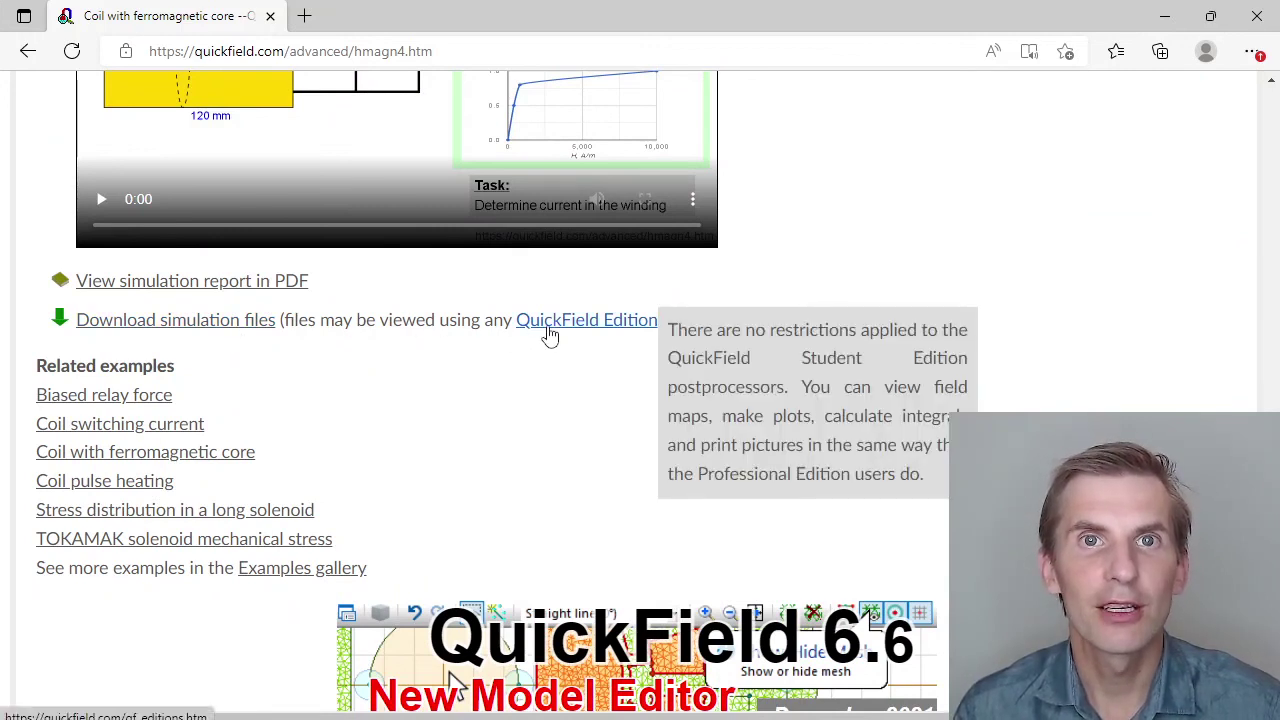